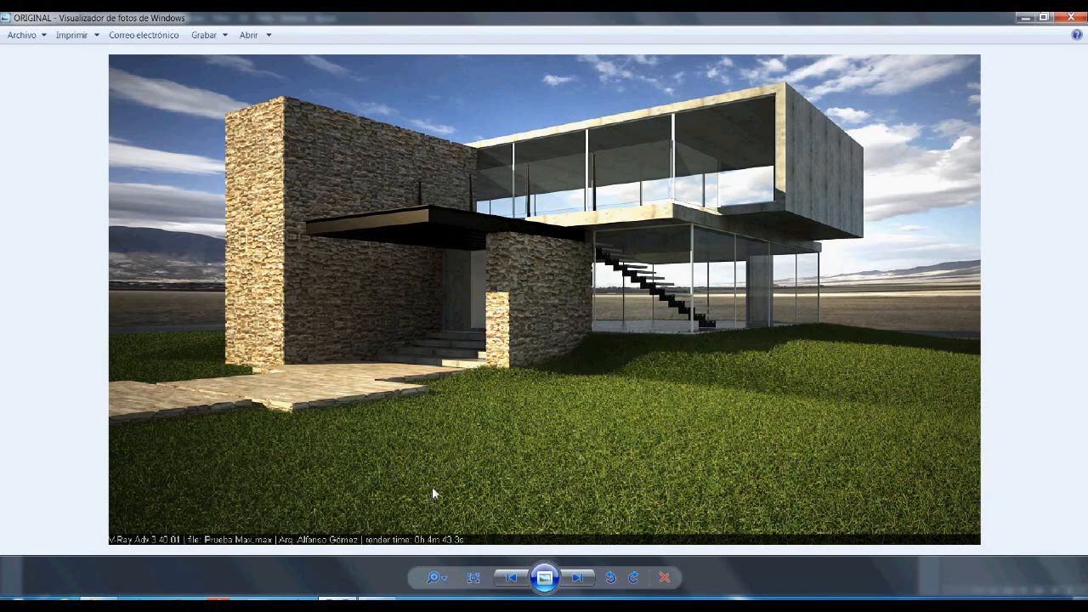
- Examine the ORIGINAL house render up close, especially the upper edge of the stone wall, and put the image aside
scroll(435, 466, down, 1)
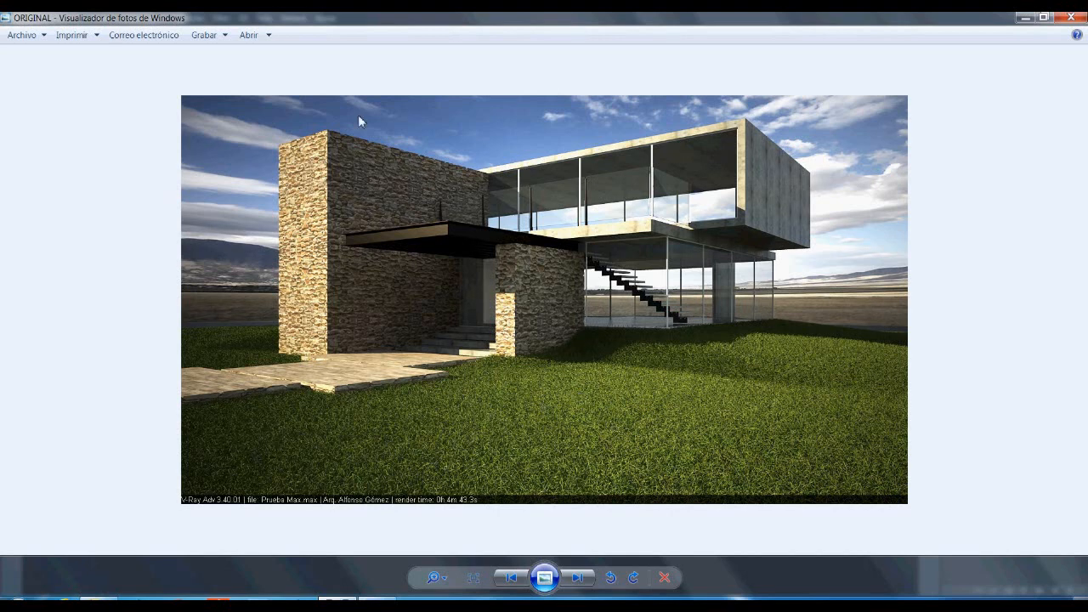
scroll(358, 115, up, 5)
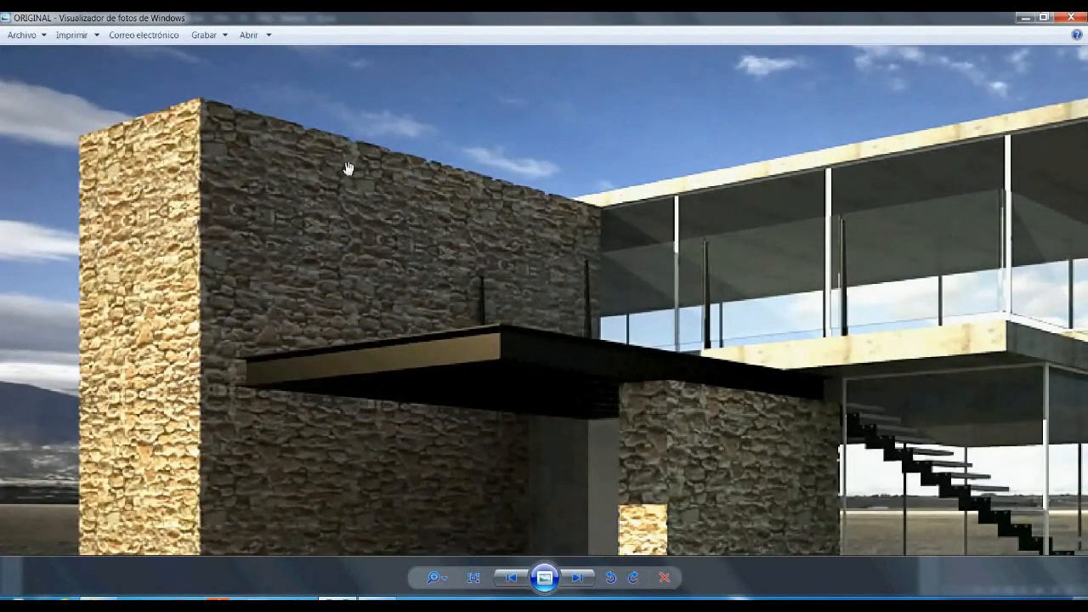
scroll(313, 145, up, 2)
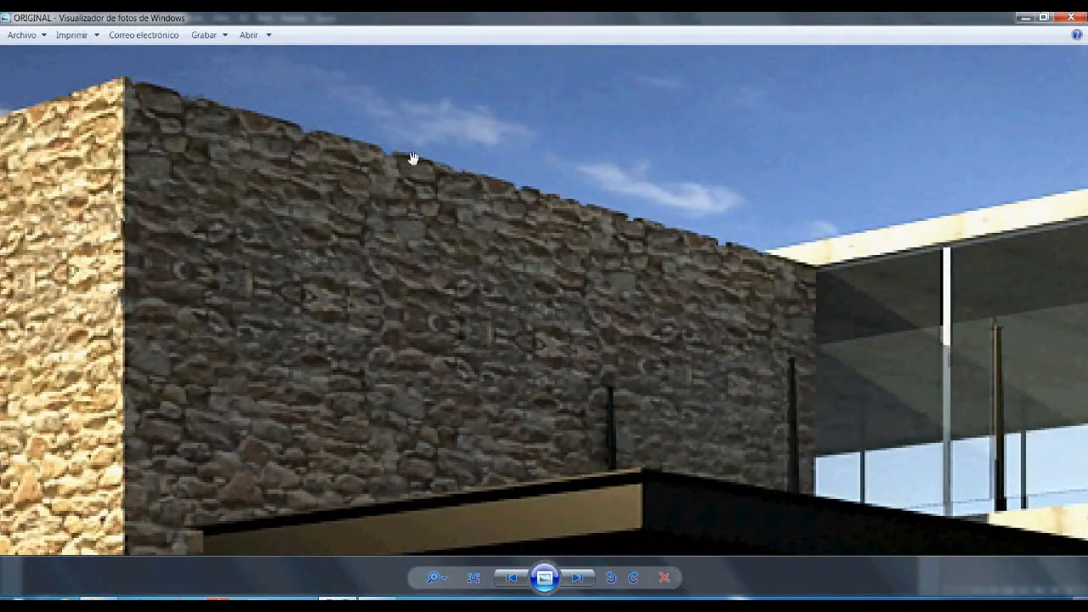
scroll(413, 158, down, 5)
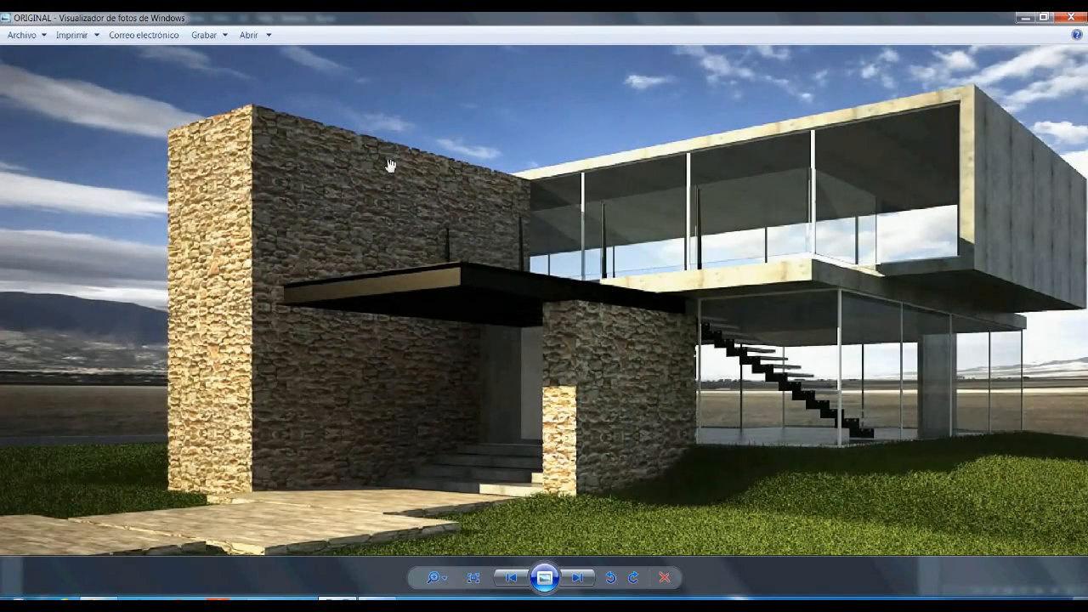
scroll(299, 247, down, 1)
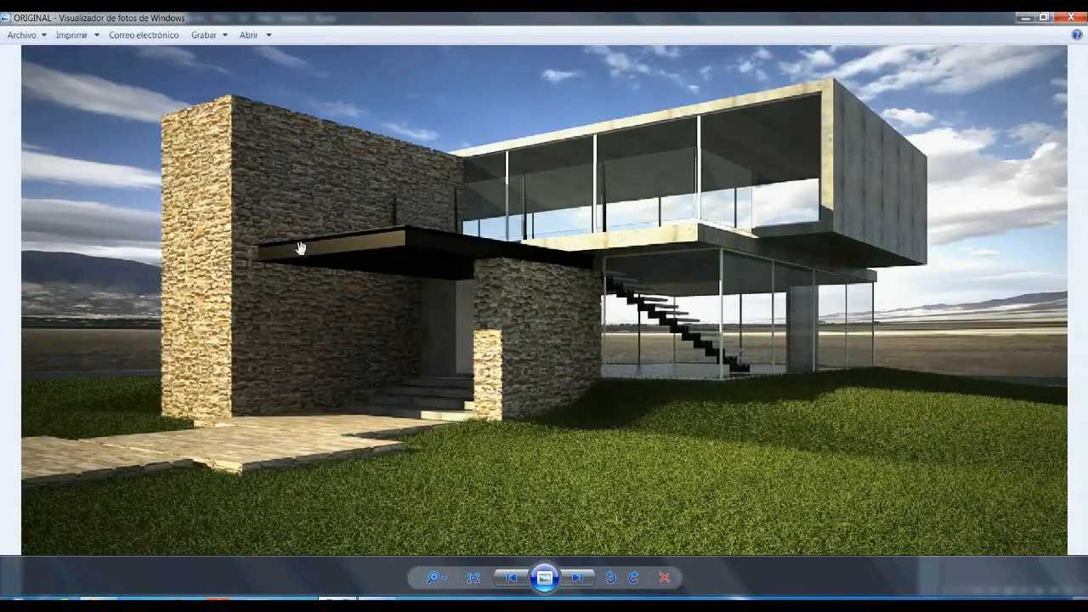
scroll(412, 350, down, 1)
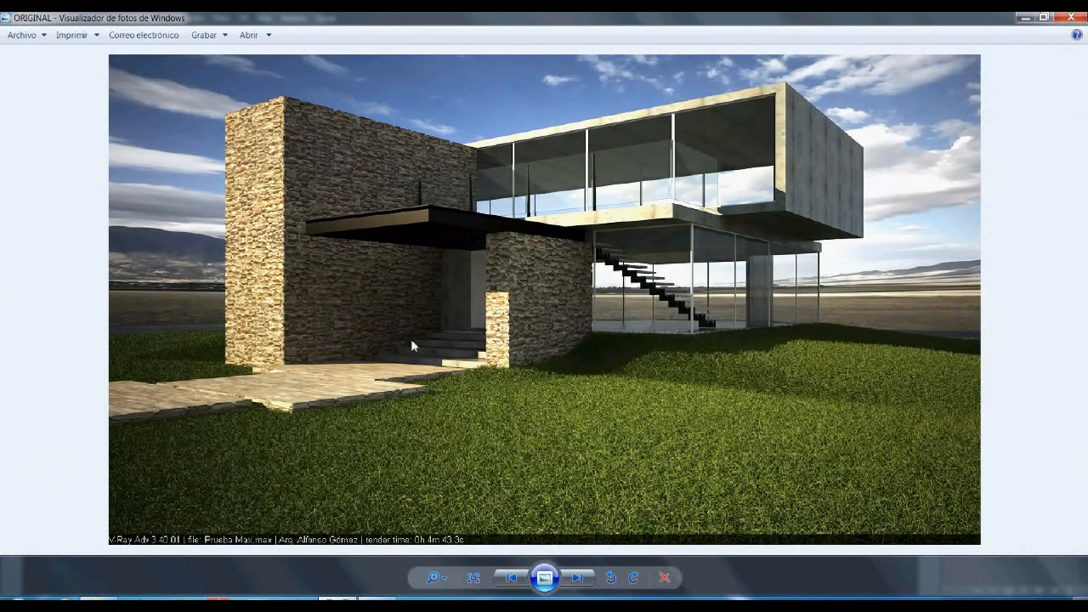
click(1026, 23)
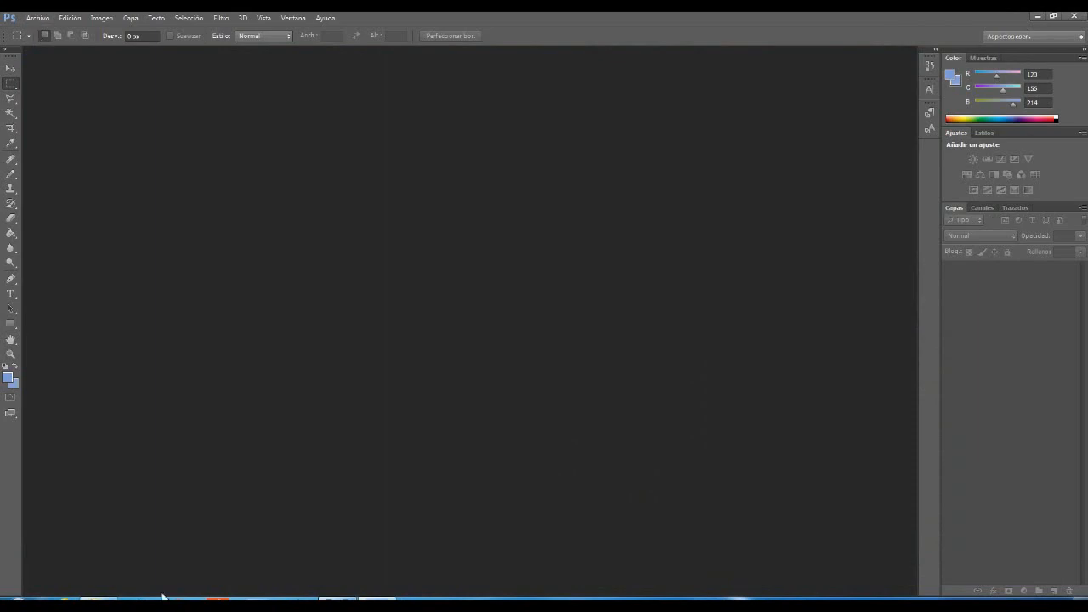
- Review the Pasto imagen, Bosque, Chica and Cipres Solo photos alongside the ORIGINAL render, and close the photo viewer
click(338, 600)
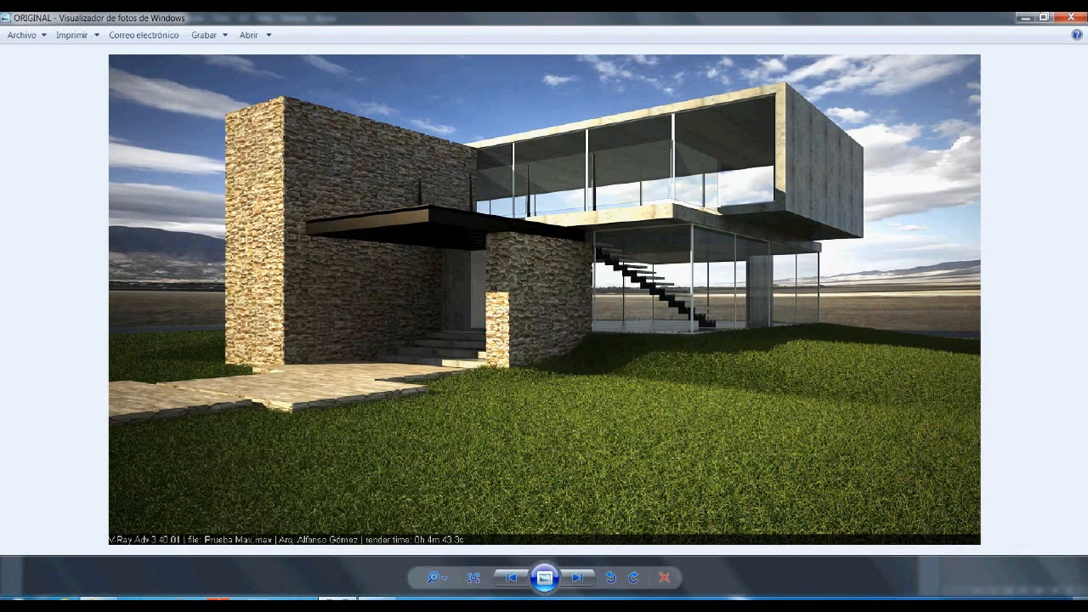
key(Right)
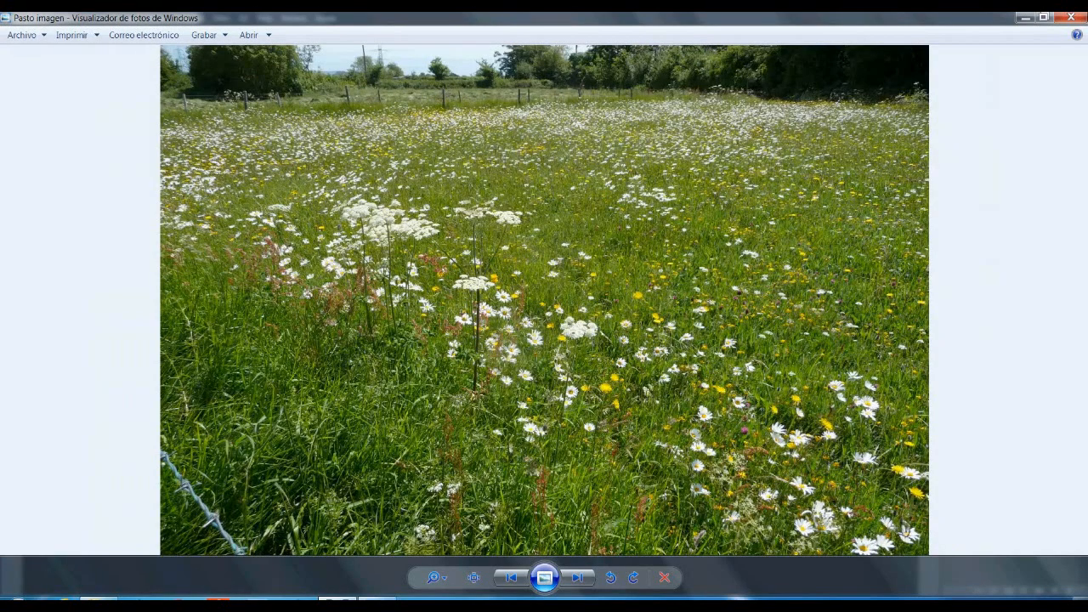
key(Right)
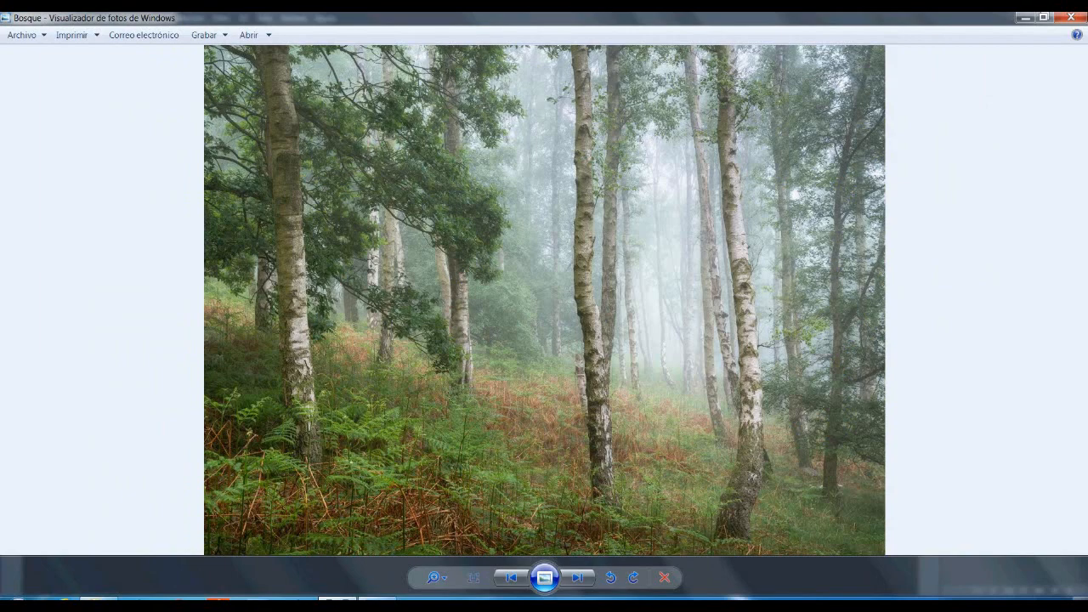
key(Right)
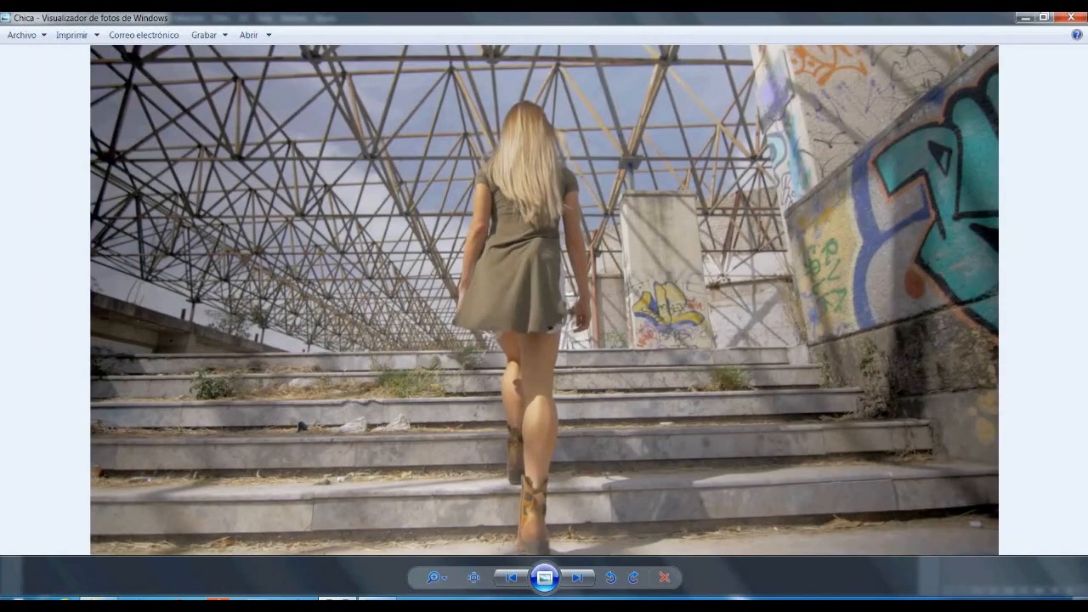
key(Right)
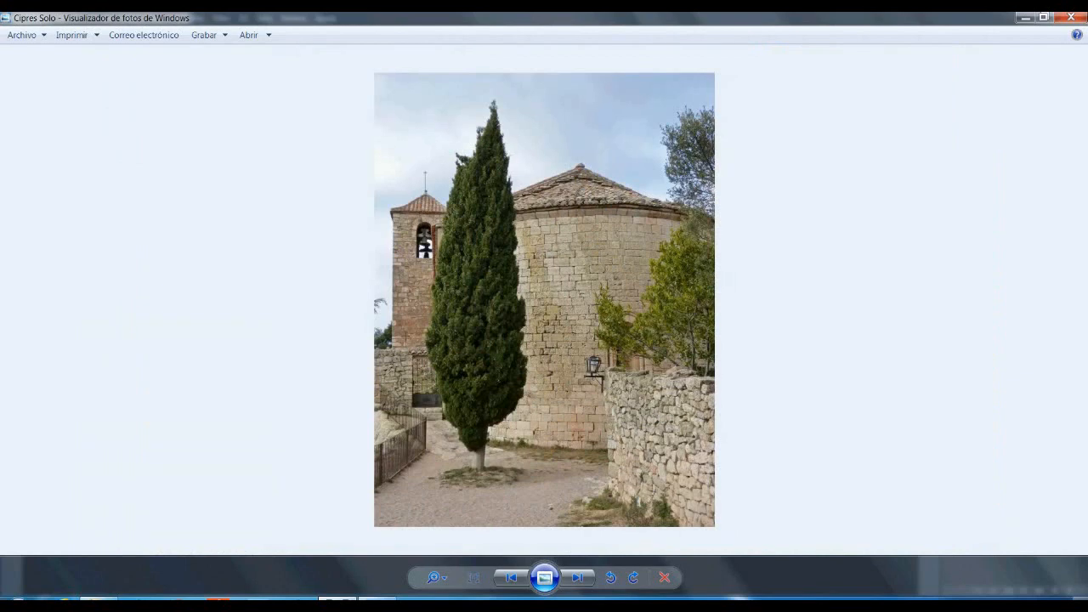
key(Right)
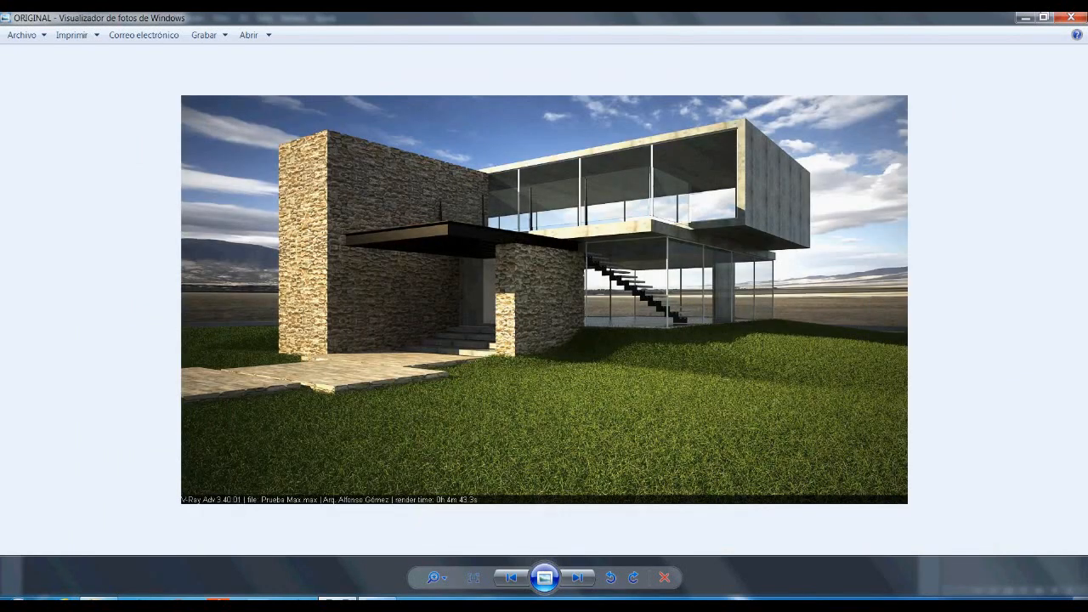
click(1072, 17)
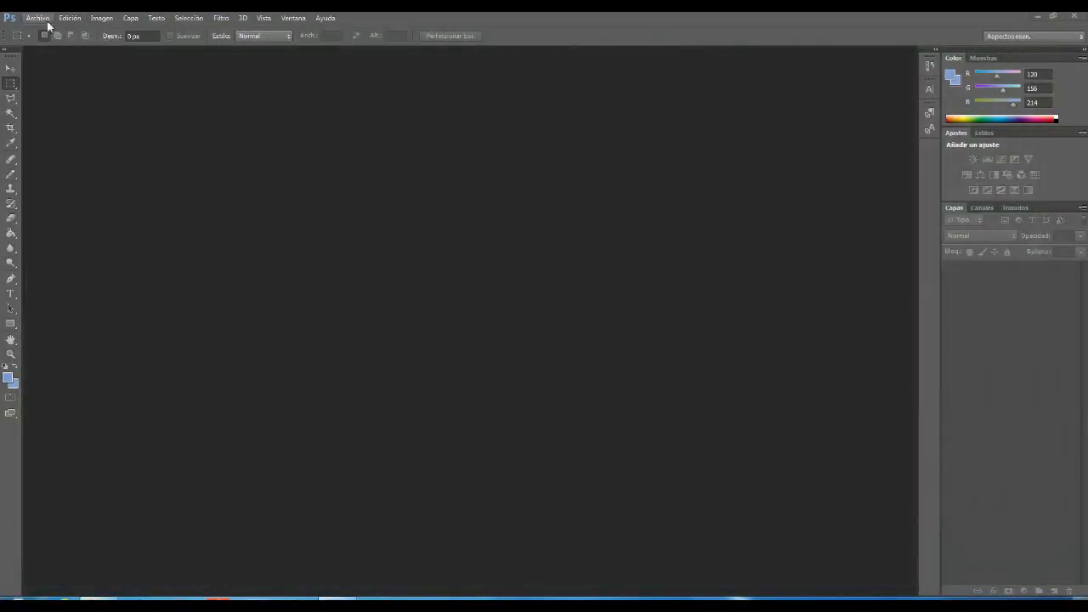
- Open the Bosque image from the Edicion del render folder for editing in Photoshop
click(37, 17)
click(38, 43)
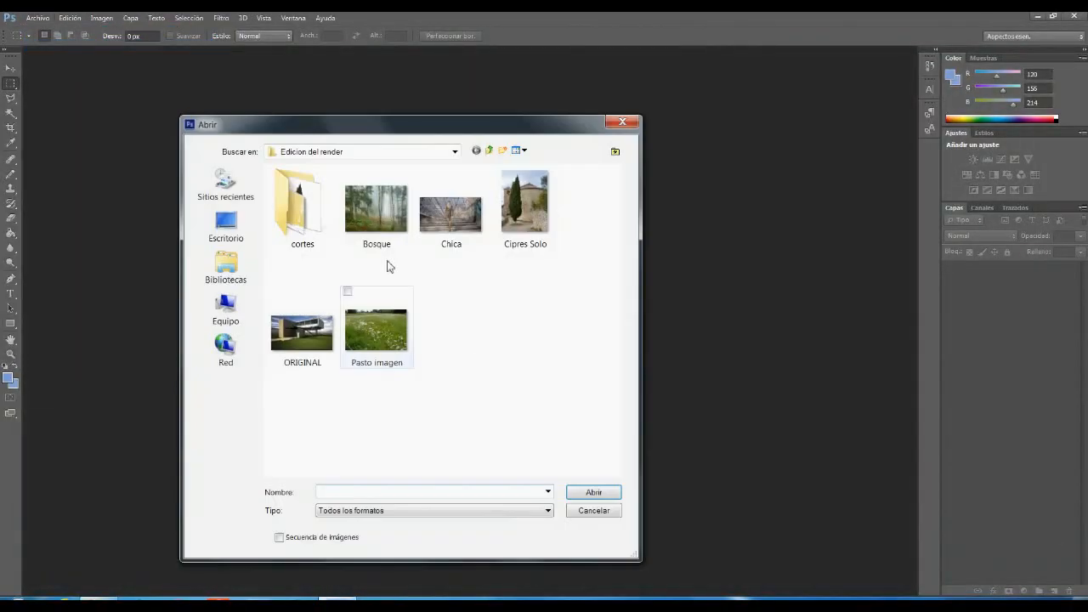
click(372, 208)
double_click(371, 209)
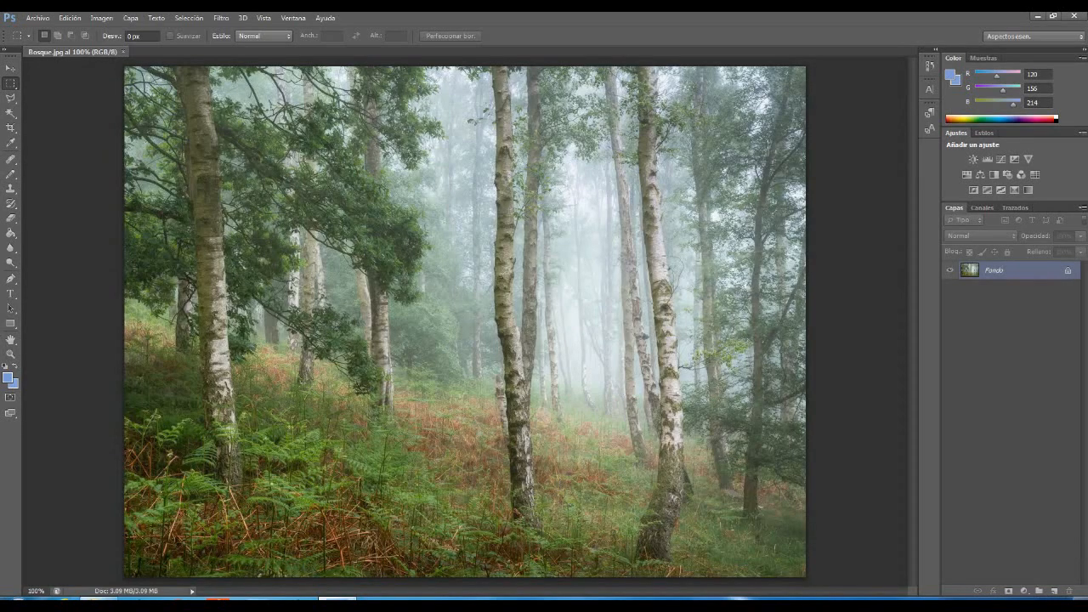
- View the ORIGINAL render from the Edicion del render folder and return to the Bosque document in Photoshop
key(ctrl+o)
click(366, 285)
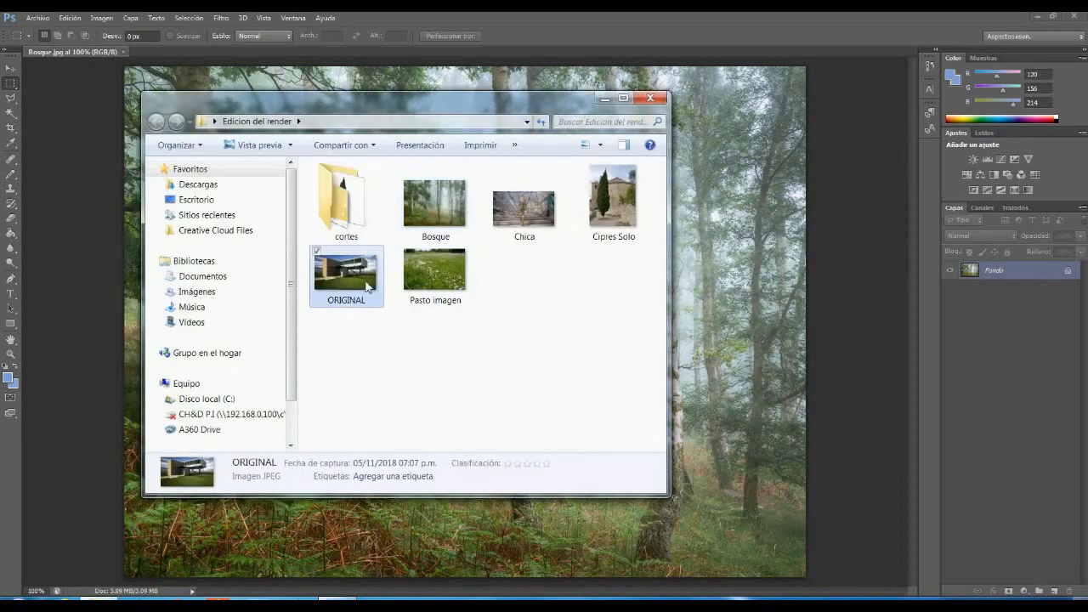
double_click(367, 287)
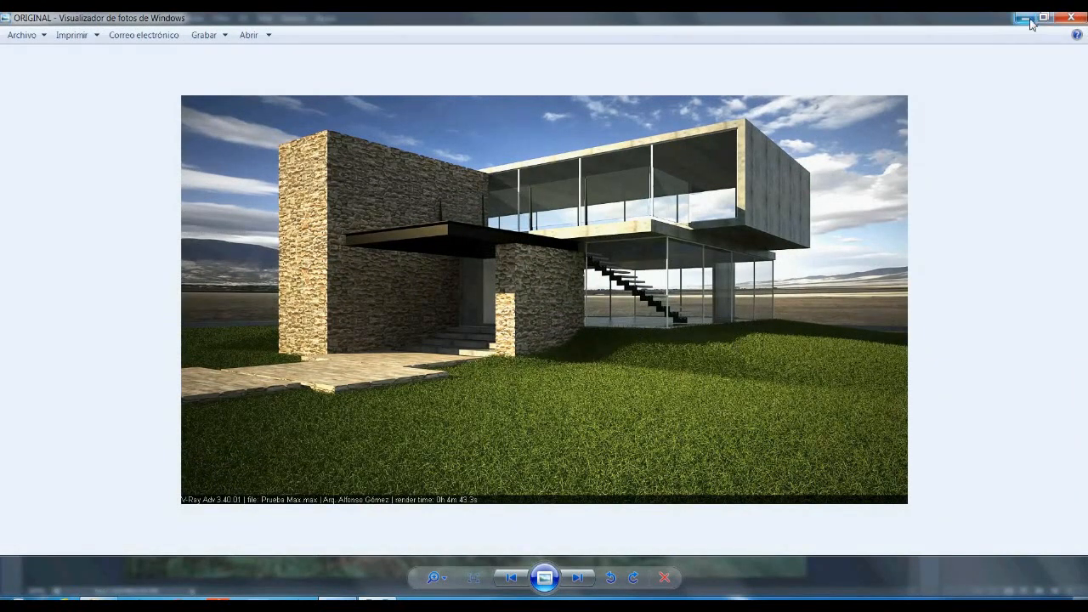
click(1070, 17)
click(829, 295)
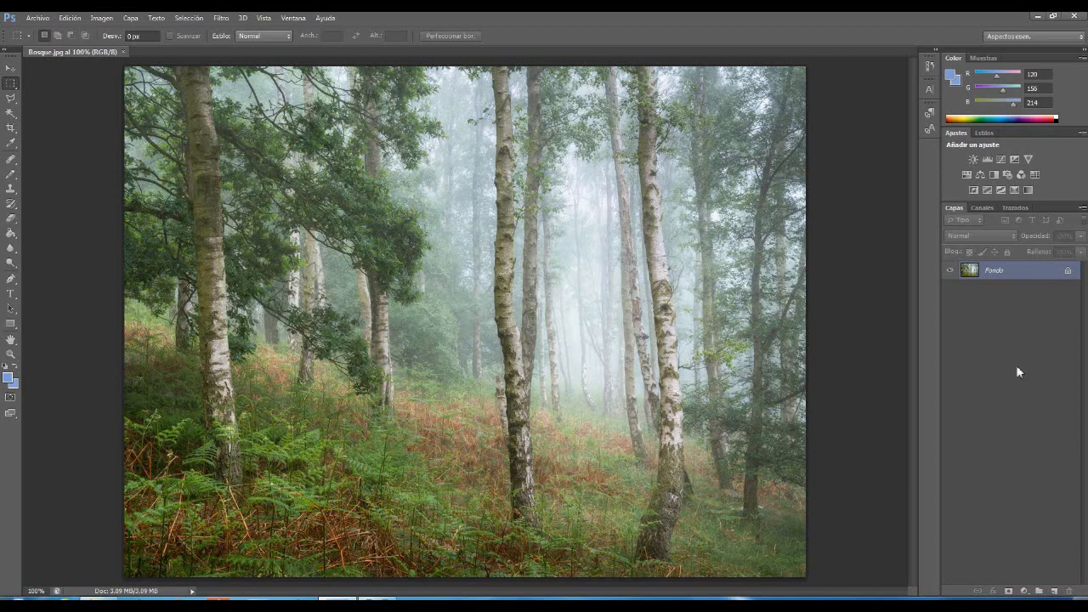
- Duplicate the forest's background layer and flip the copy horizontally
key(ctrl+j)
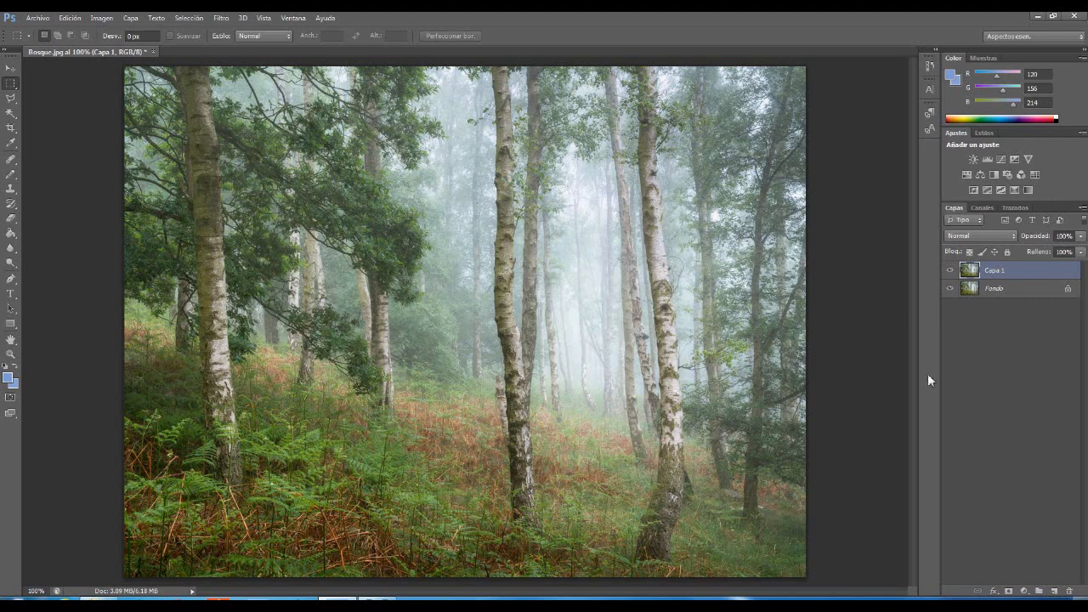
click(70, 18)
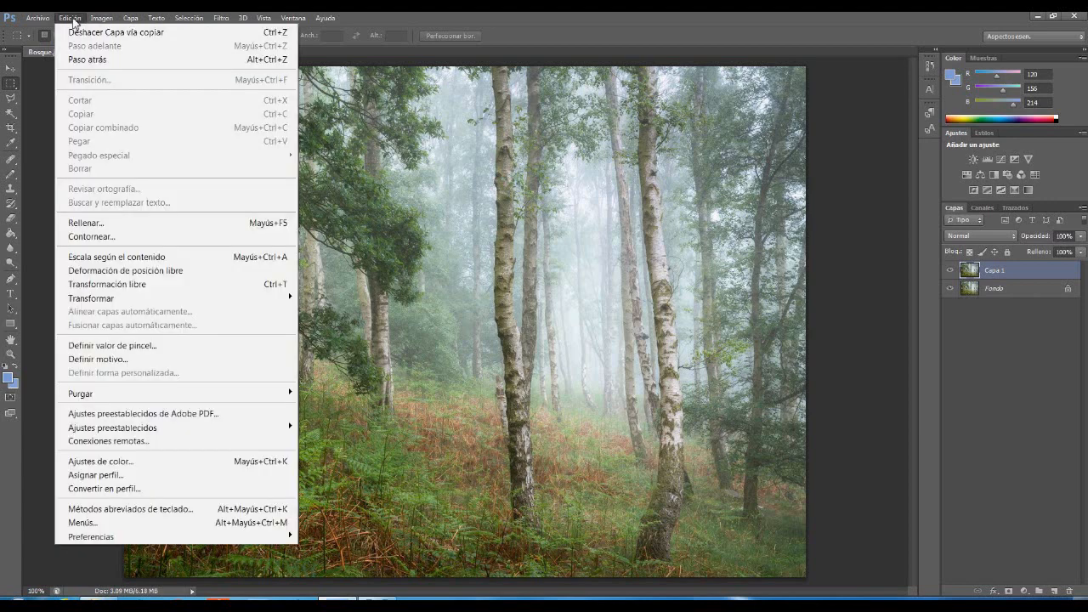
click(1011, 300)
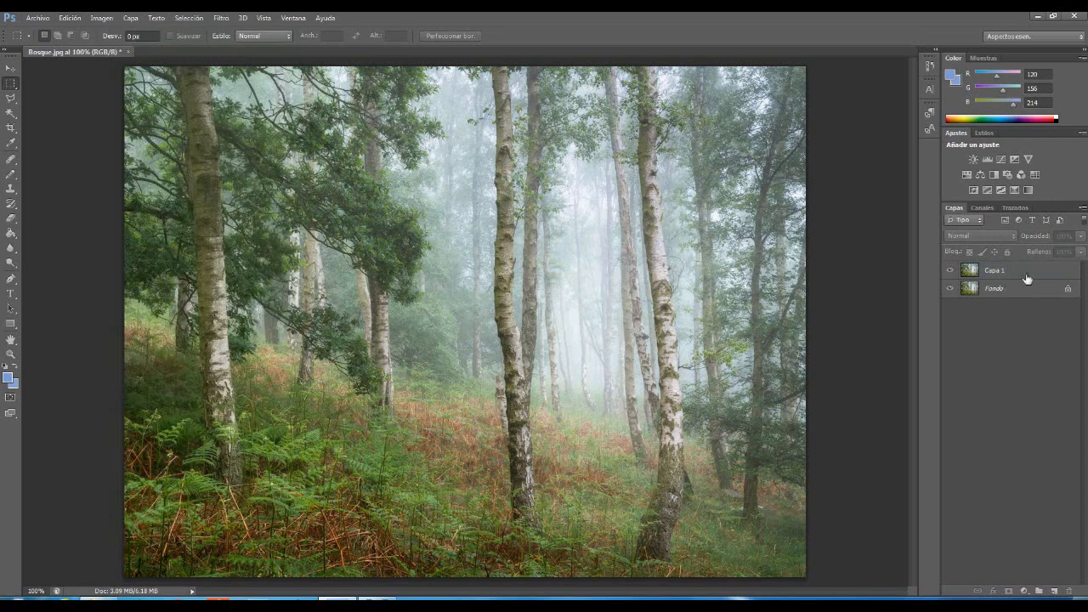
click(1027, 279)
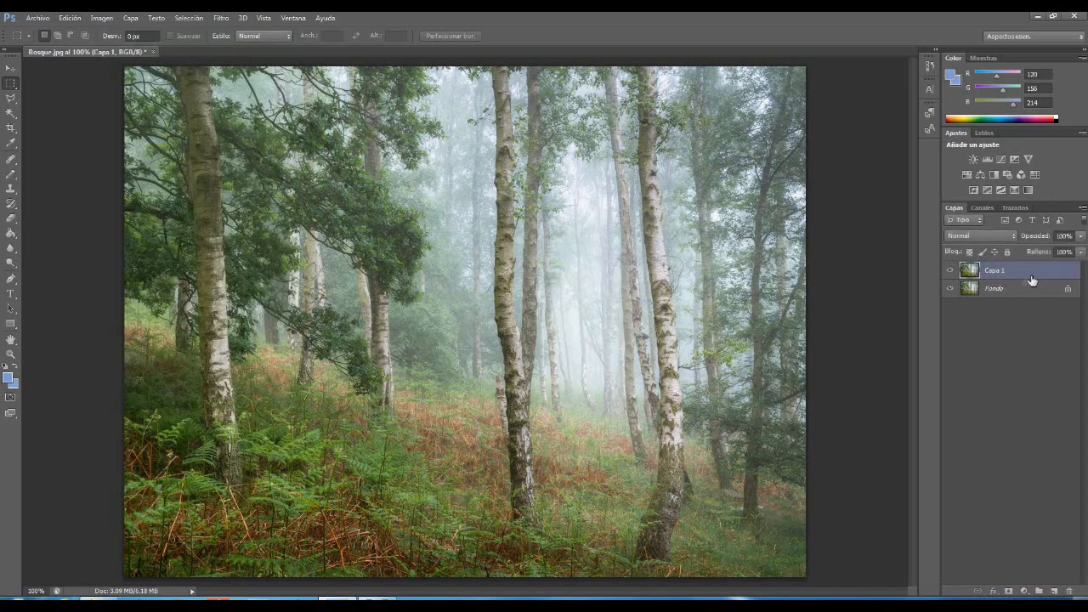
click(70, 18)
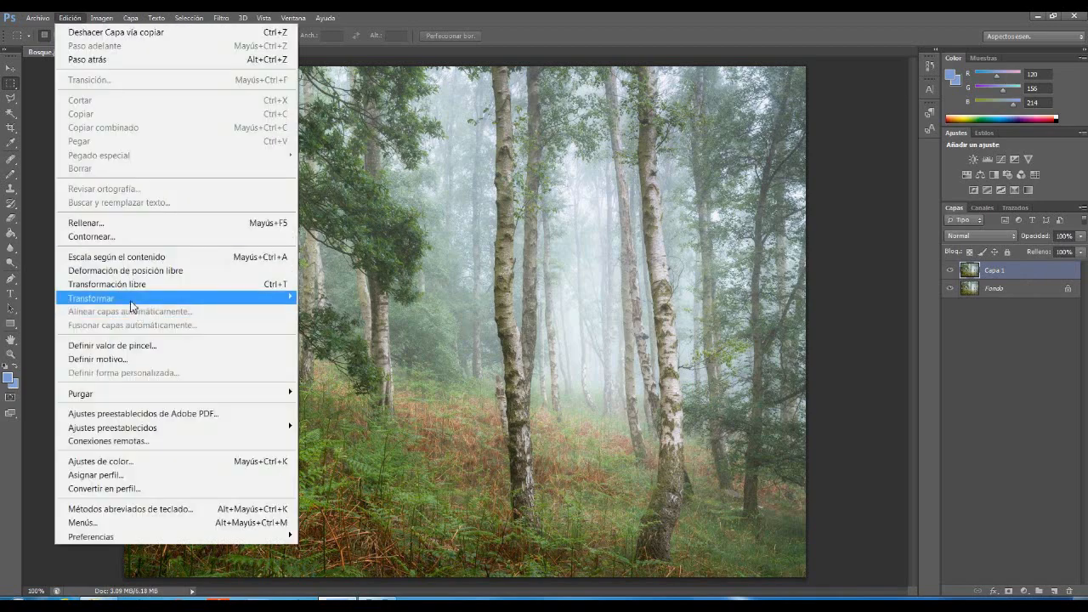
mouse_move(131, 306)
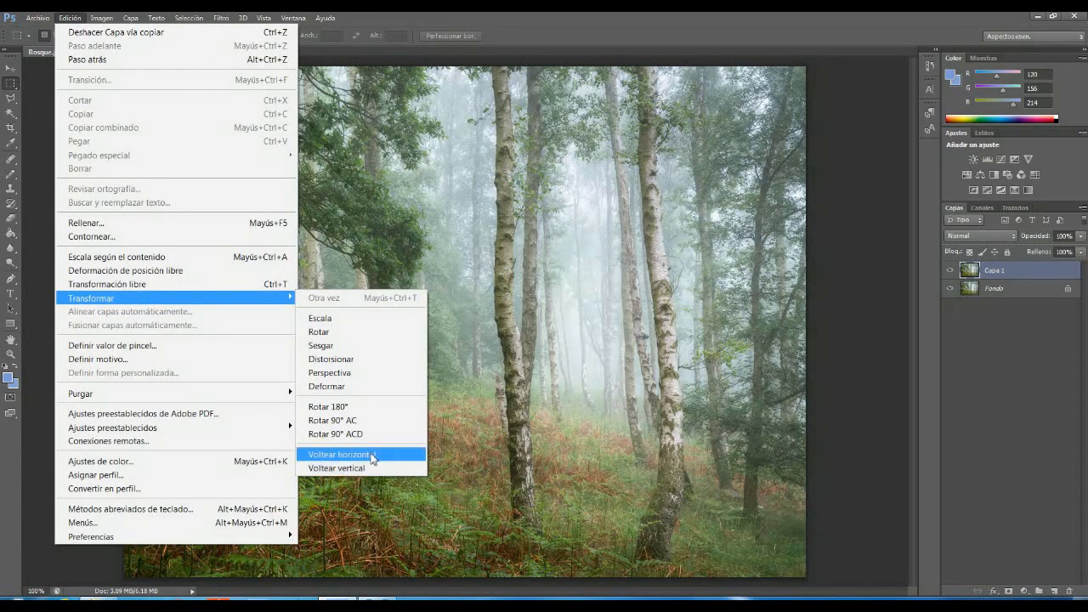
click(373, 458)
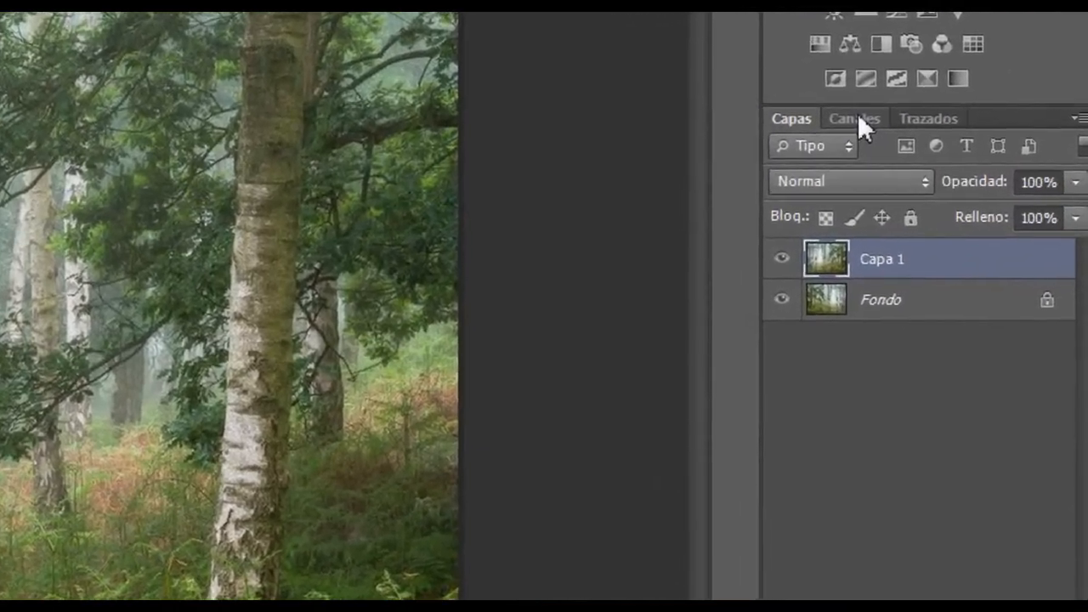
- Compare the Rojo, Verde and Azul channels of the flipped forest layer and leave only the Azul channel active
click(873, 111)
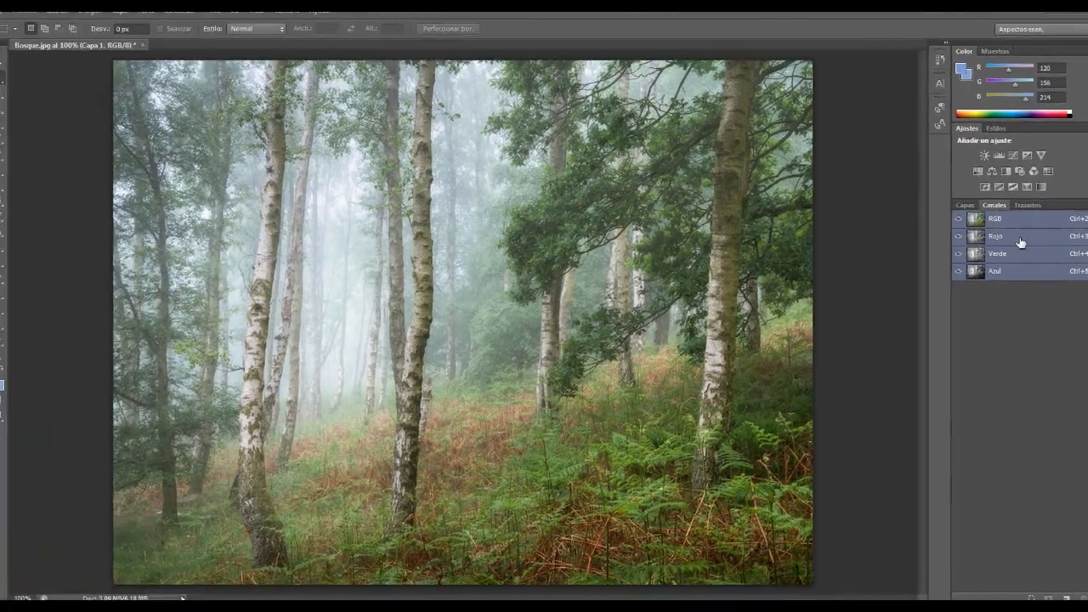
click(1021, 241)
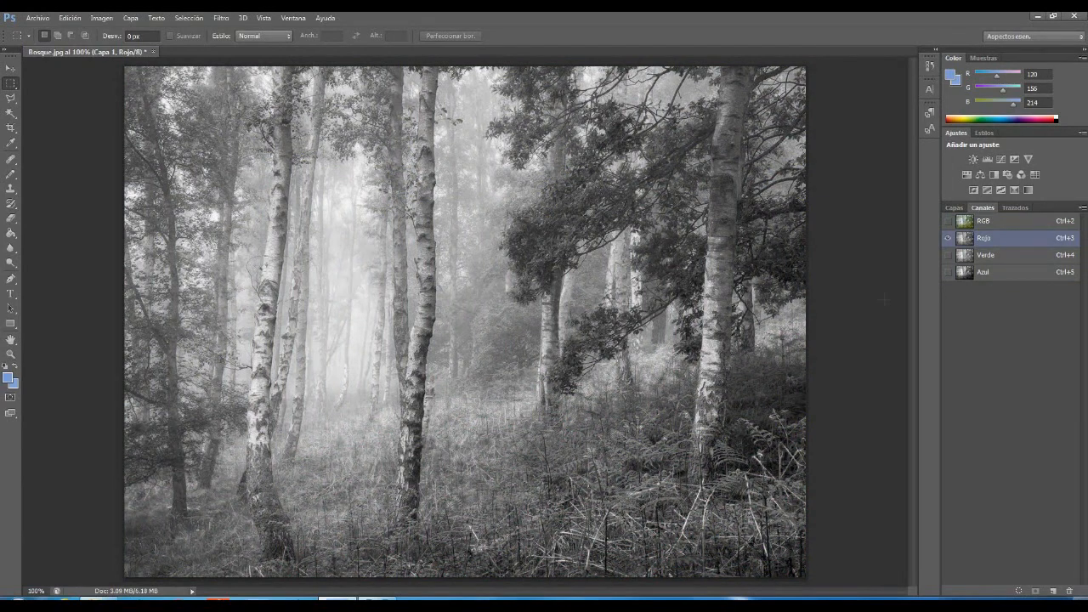
click(1008, 260)
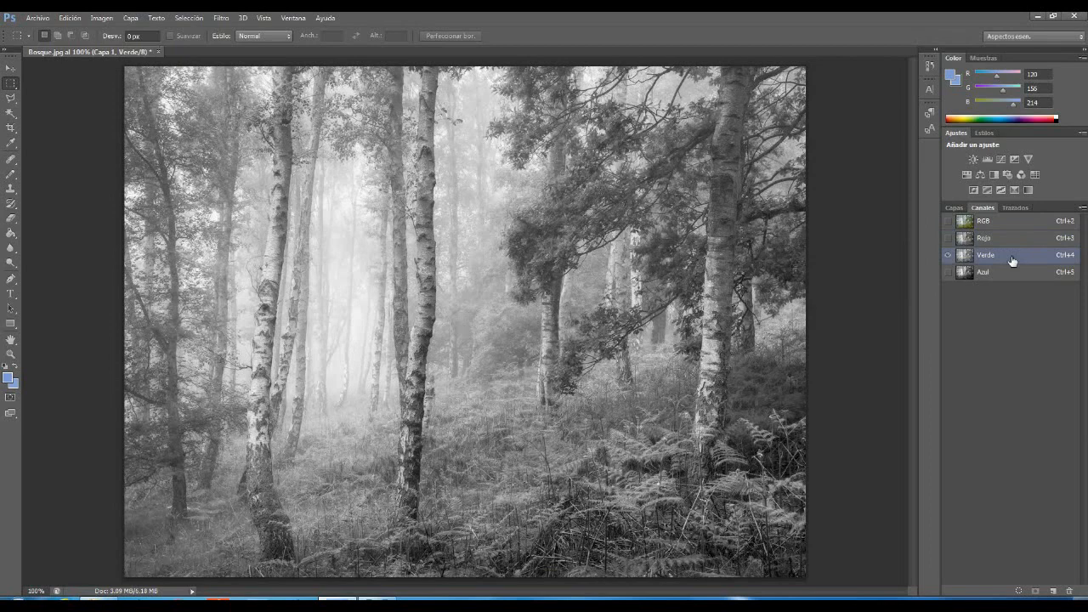
click(1016, 282)
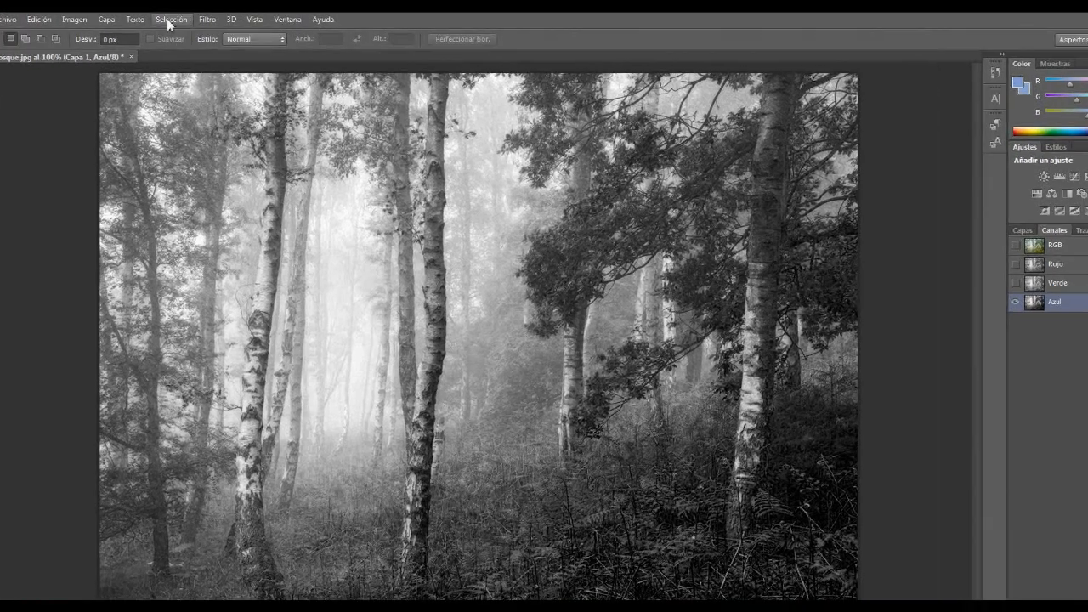
- Select the dark trees and ground of the Azul channel with Color Range, using a tolerance of about 120
click(189, 18)
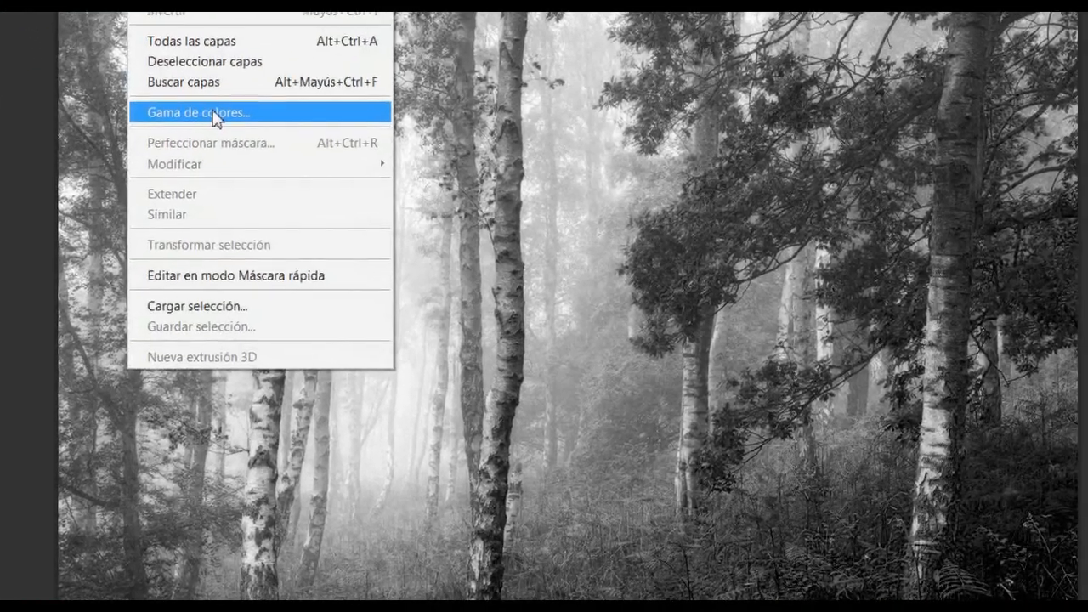
click(214, 119)
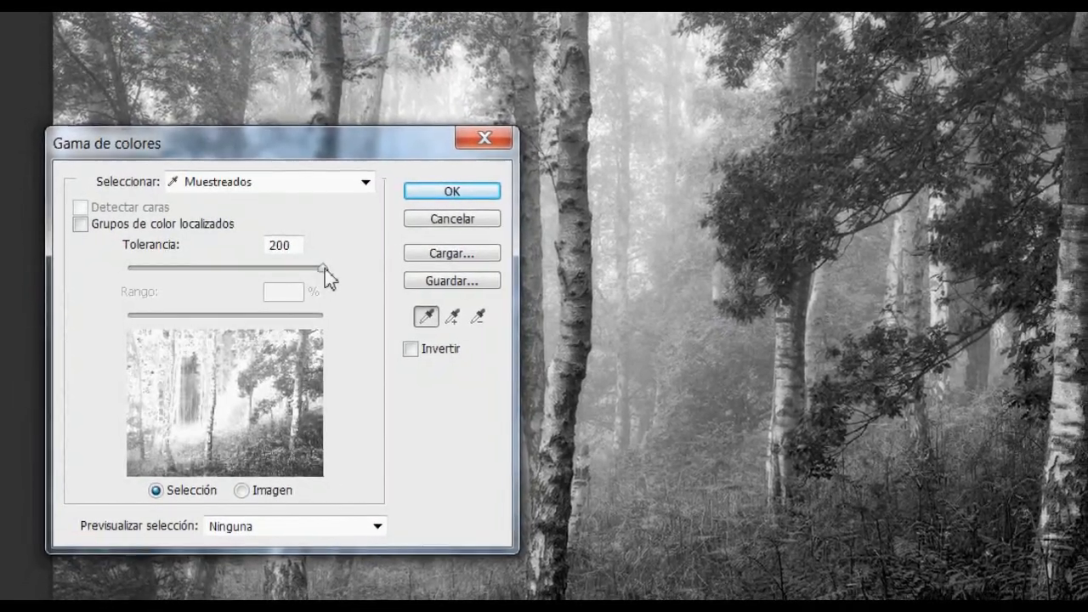
drag(326, 268, 258, 291)
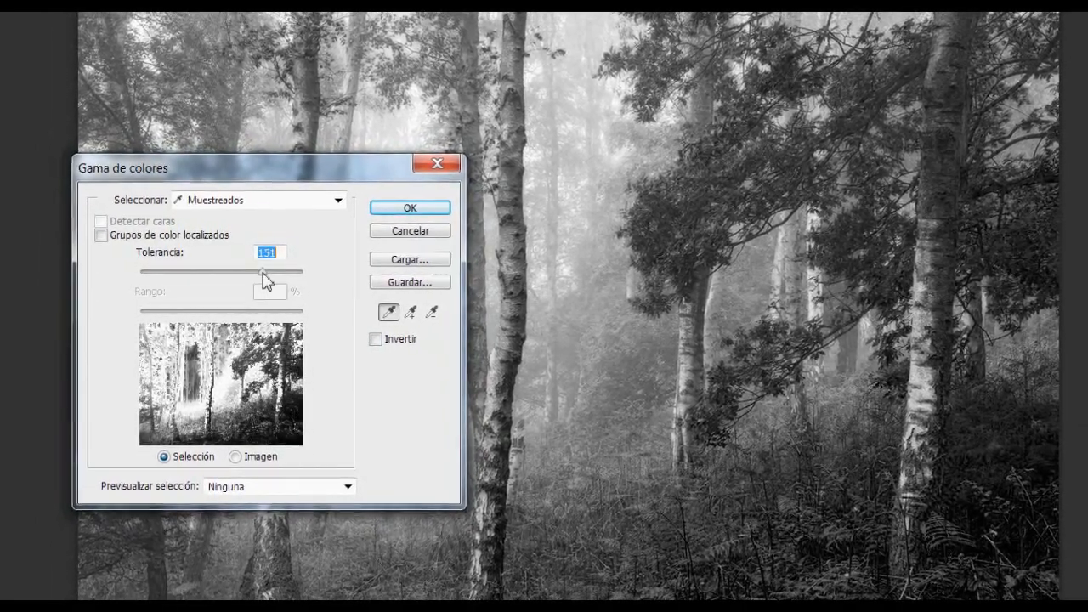
drag(249, 281, 244, 287)
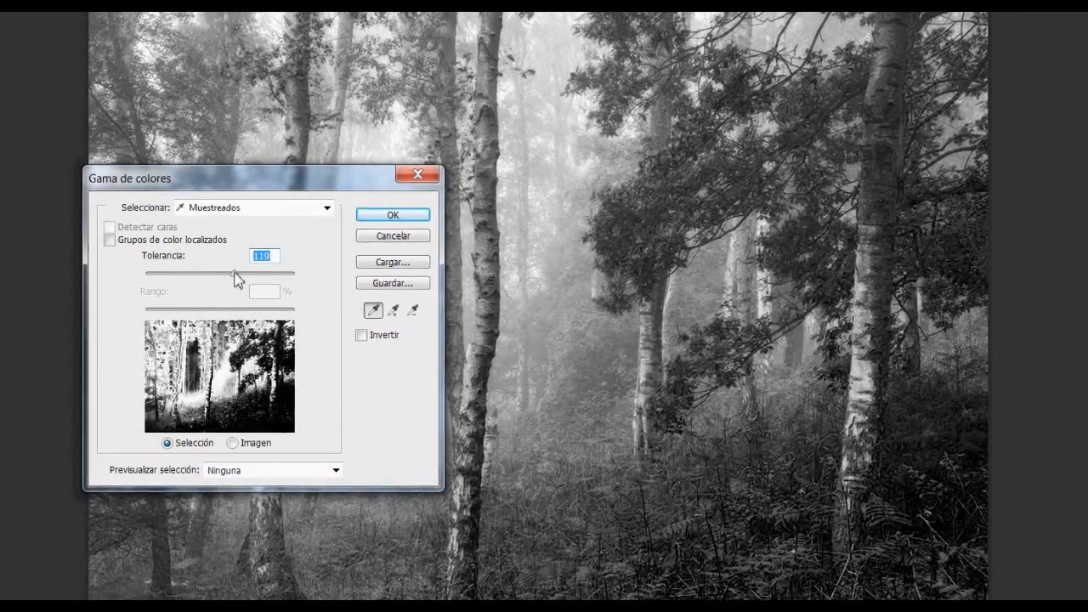
drag(235, 272, 240, 276)
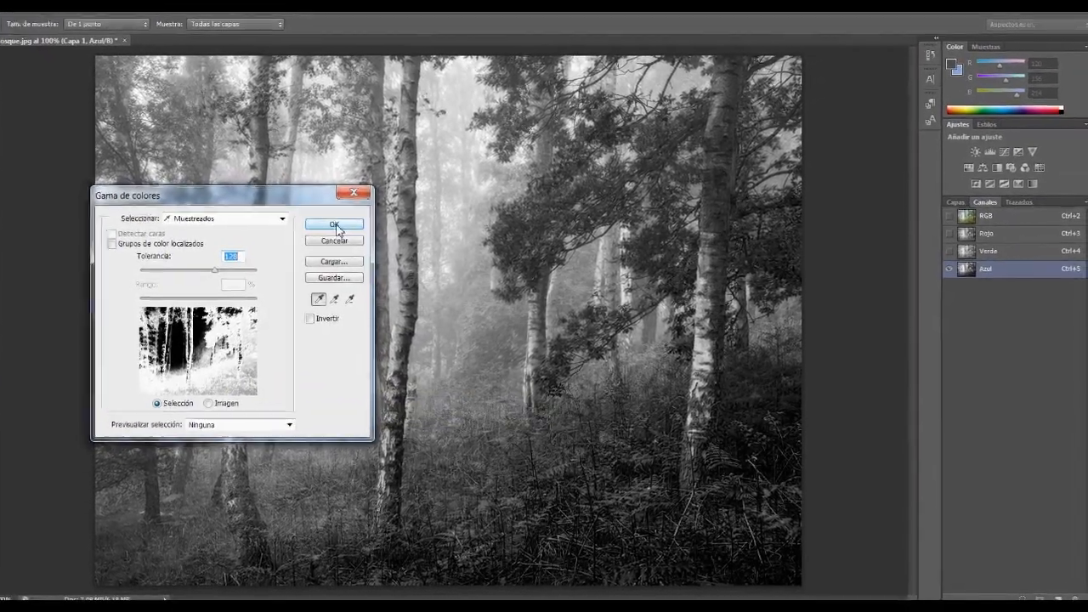
click(334, 226)
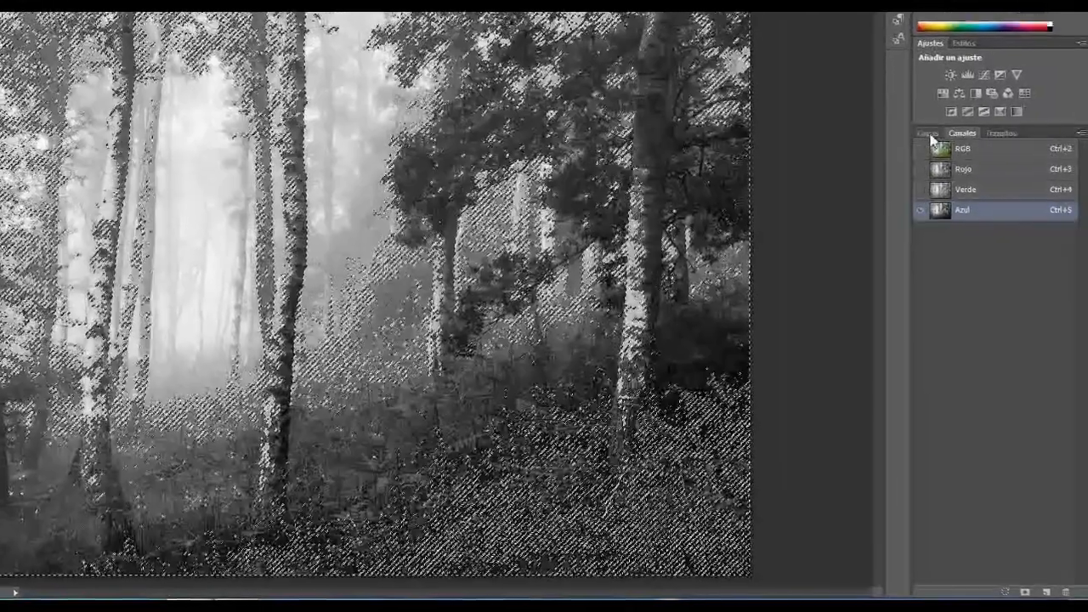
- Add a layer mask to Capa 1 from the selection and hide the Fondo layer
click(937, 159)
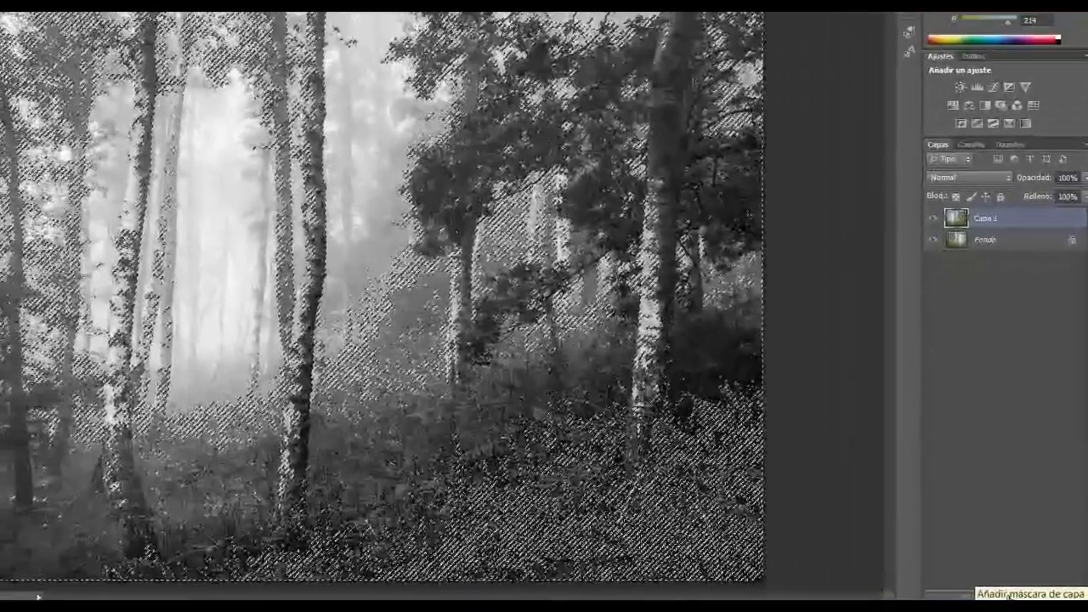
click(997, 595)
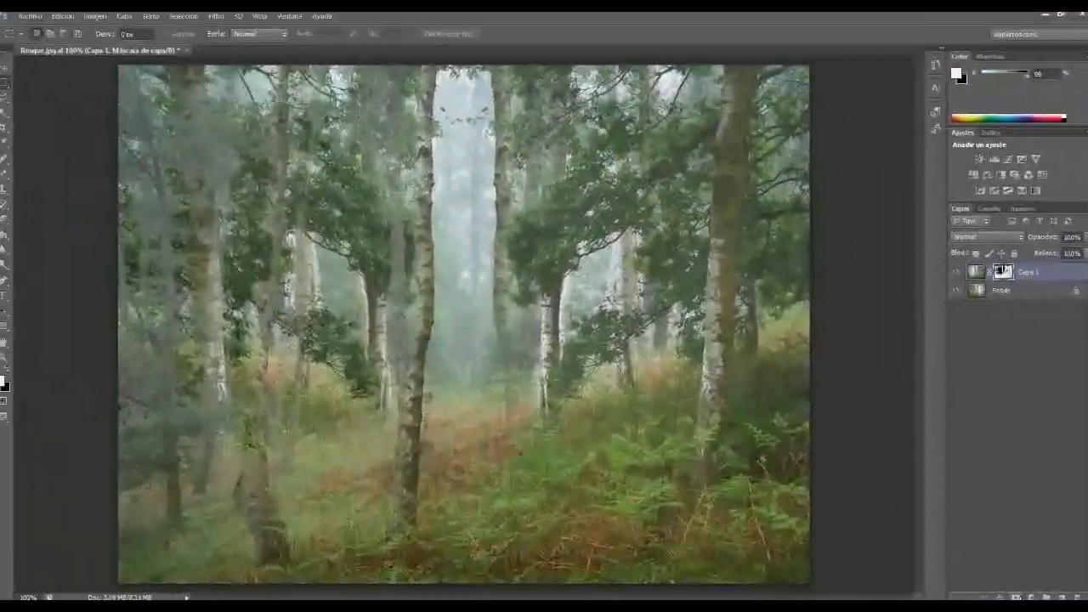
click(951, 288)
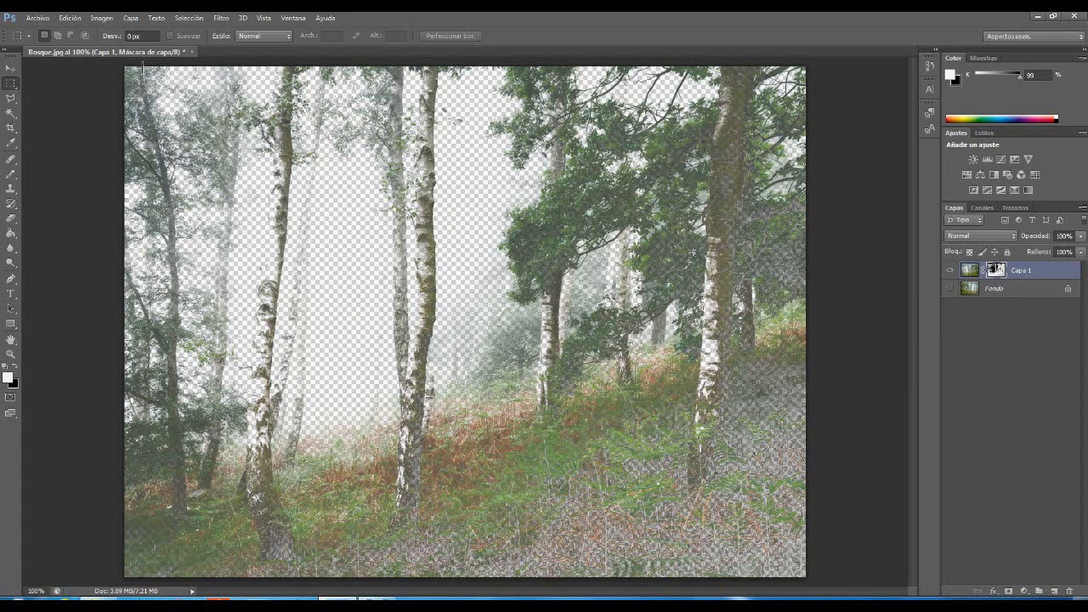
- Marquee-select the upper-left area with the unwanted trees and set the Eraser to 129 px at 100% opacity
drag(127, 66, 471, 461)
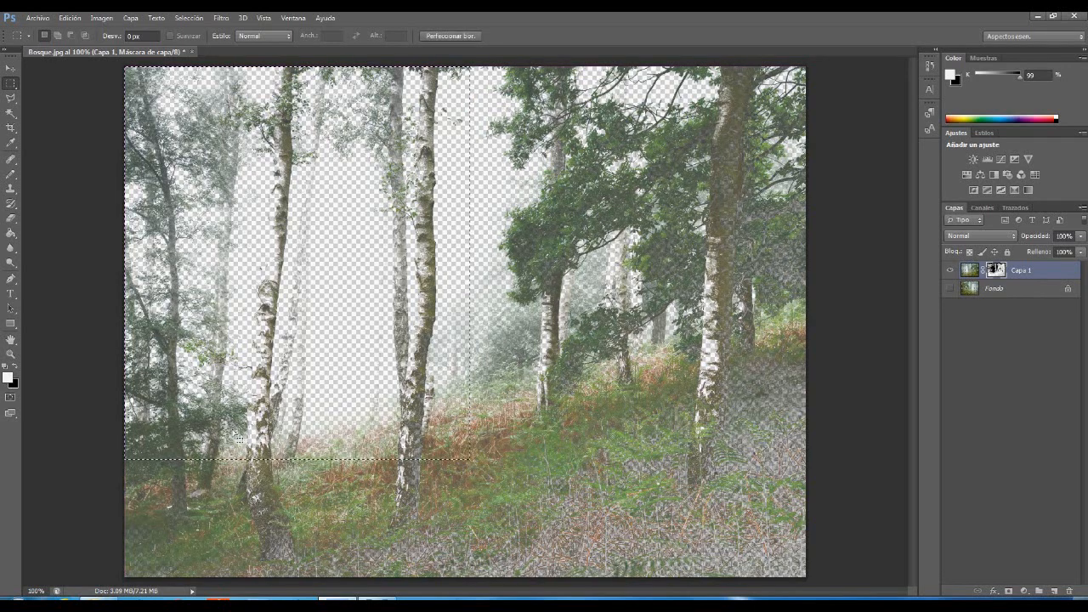
click(11, 218)
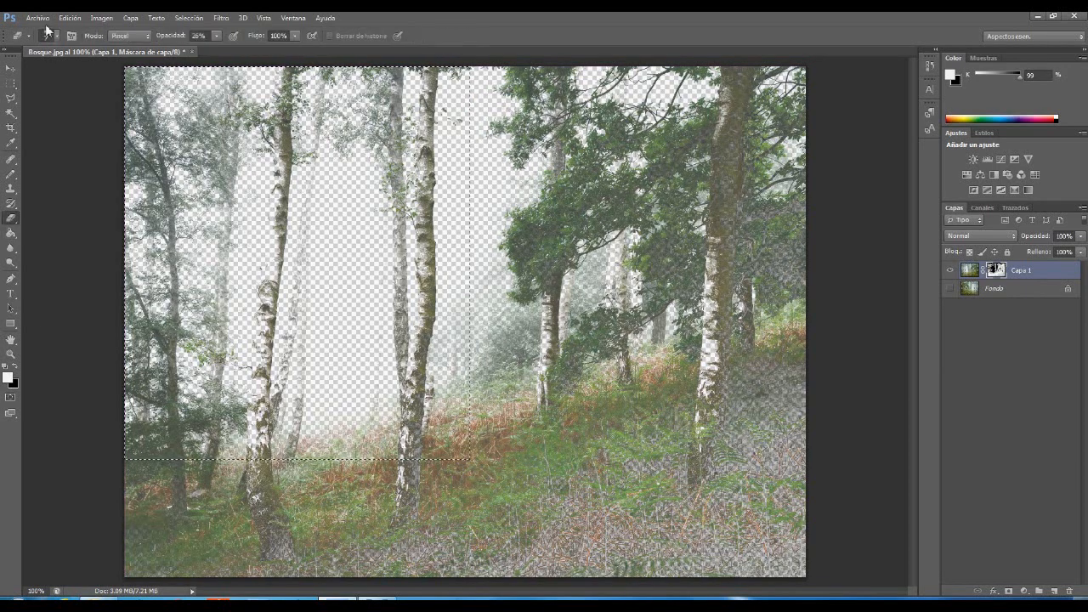
click(56, 36)
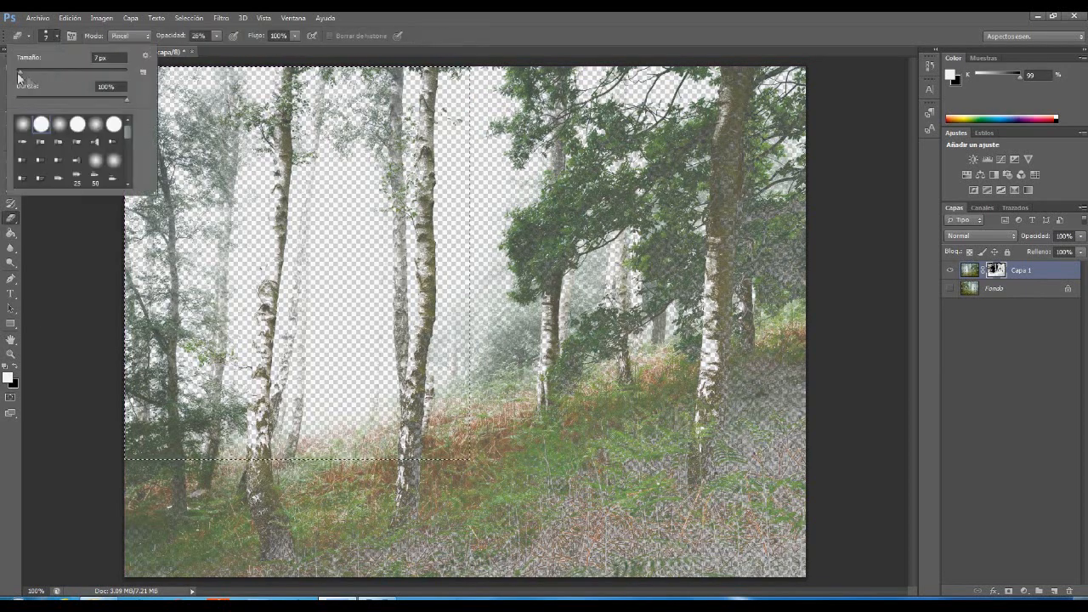
drag(19, 75, 52, 78)
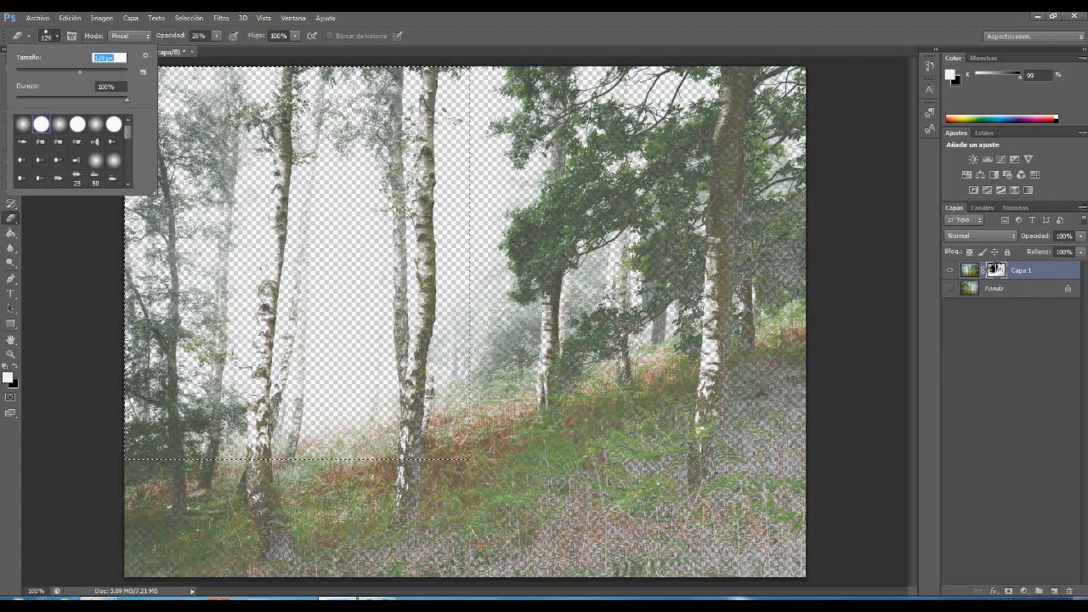
key(Return)
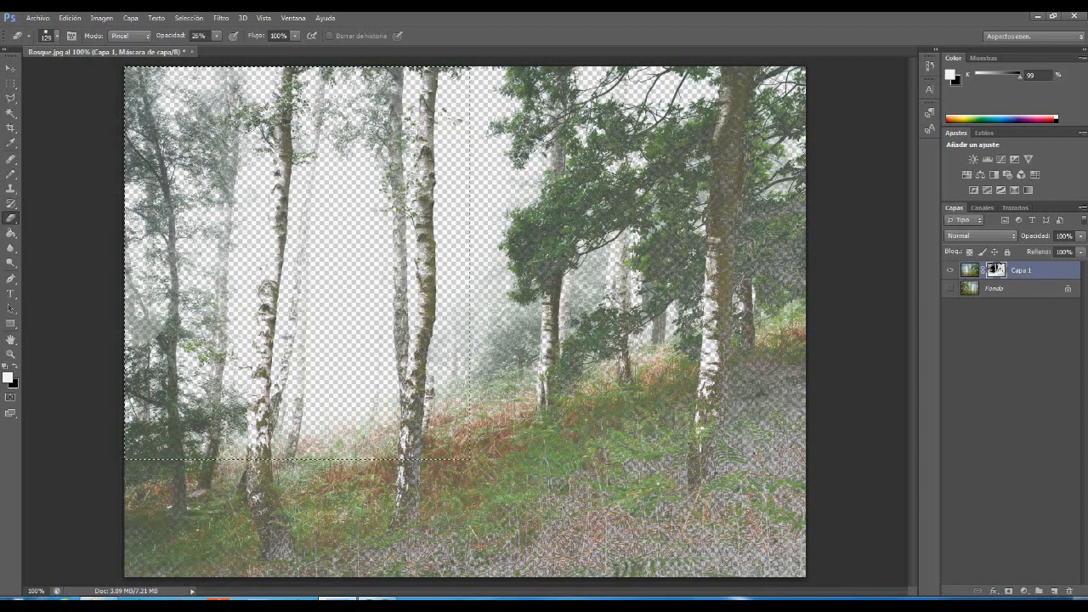
click(217, 36)
drag(218, 50, 264, 53)
- Erase all the trees inside the rectangular selection on Capa 1's mask and deselect
mouse_move(88, 85)
mouse_down()
mouse_move(132, 99)
mouse_move(408, 99)
mouse_move(99, 161)
mouse_up()
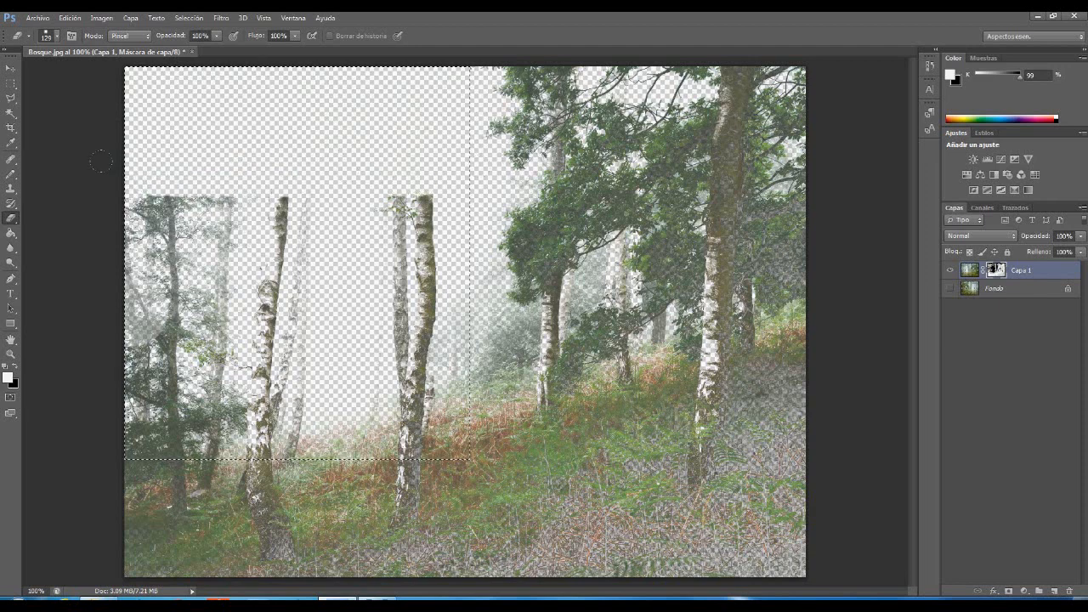
mouse_move(98, 251)
mouse_down()
mouse_move(170, 223)
mouse_move(416, 216)
mouse_move(255, 261)
mouse_move(101, 264)
mouse_move(112, 312)
mouse_move(417, 310)
mouse_move(432, 352)
mouse_up()
mouse_move(280, 333)
mouse_down()
mouse_move(136, 328)
mouse_move(128, 387)
mouse_move(442, 407)
mouse_move(446, 366)
mouse_up()
drag(427, 446, 123, 457)
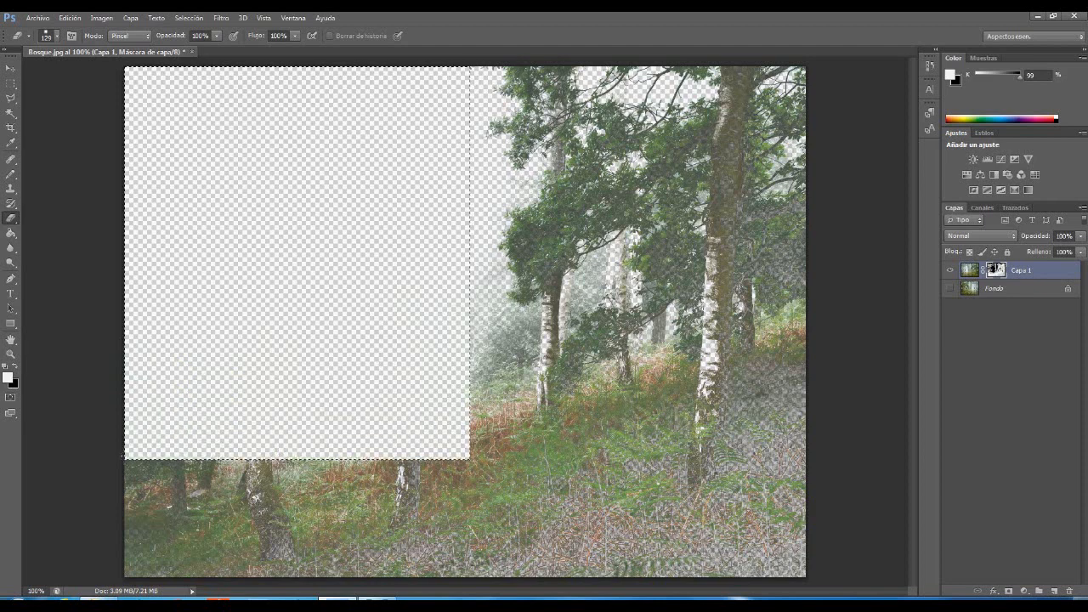
click(189, 18)
click(200, 44)
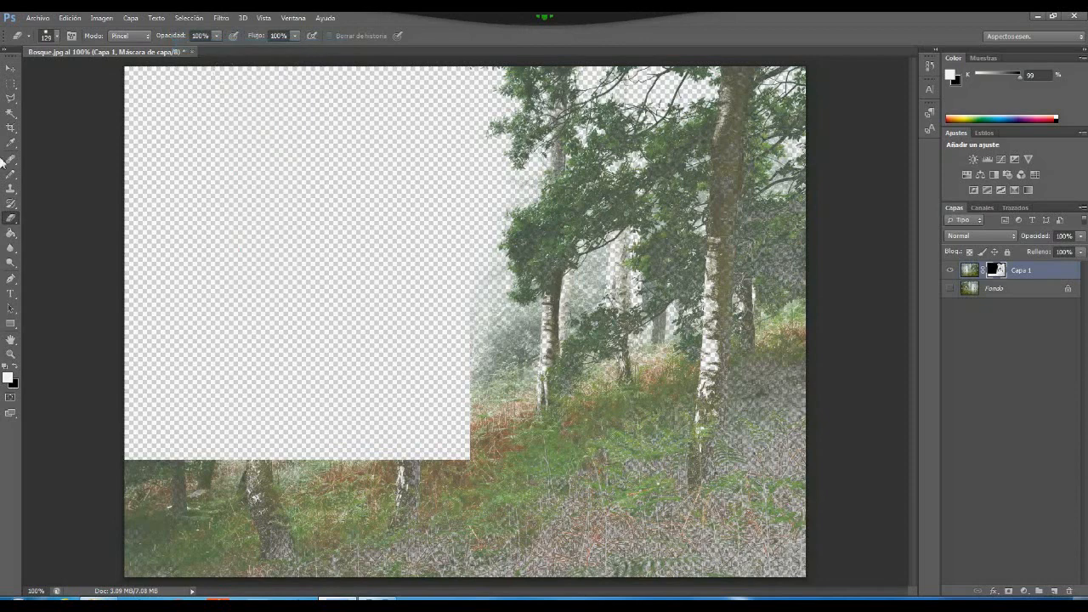
- Touch up the lower corner of the erased area on the mask with the Pencil and set the foreground color to near-black 050505
click(10, 176)
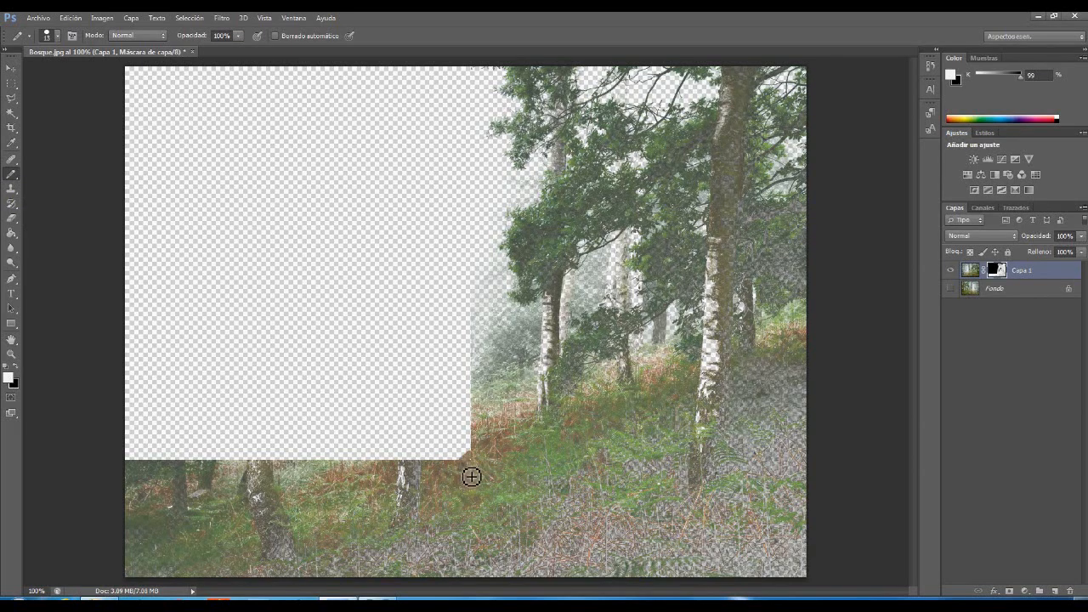
mouse_move(486, 467)
mouse_down()
mouse_move(471, 477)
mouse_move(486, 464)
mouse_move(485, 481)
mouse_up()
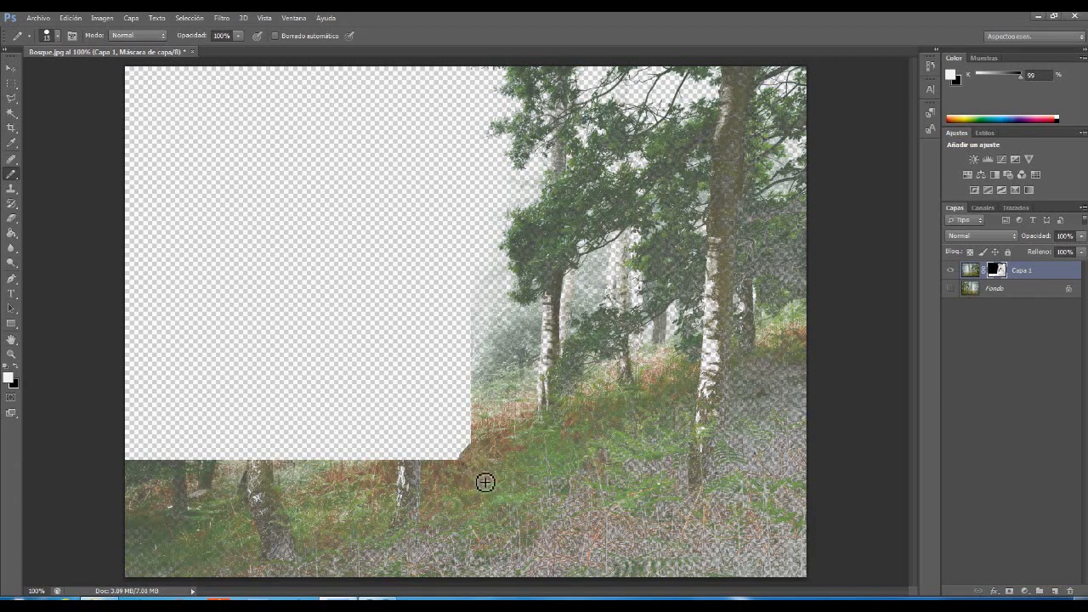
click(10, 380)
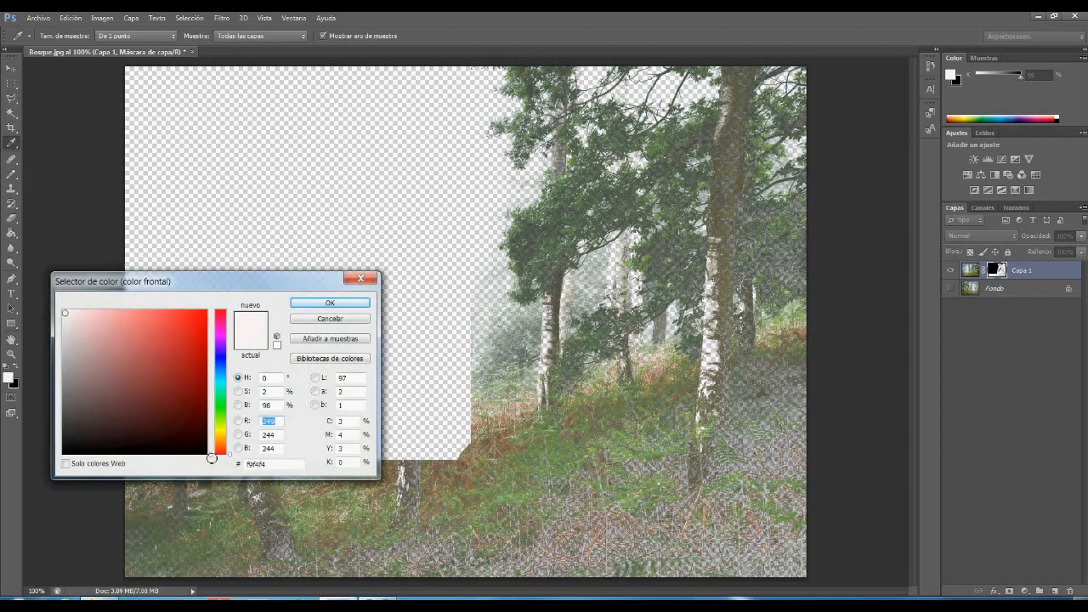
click(66, 453)
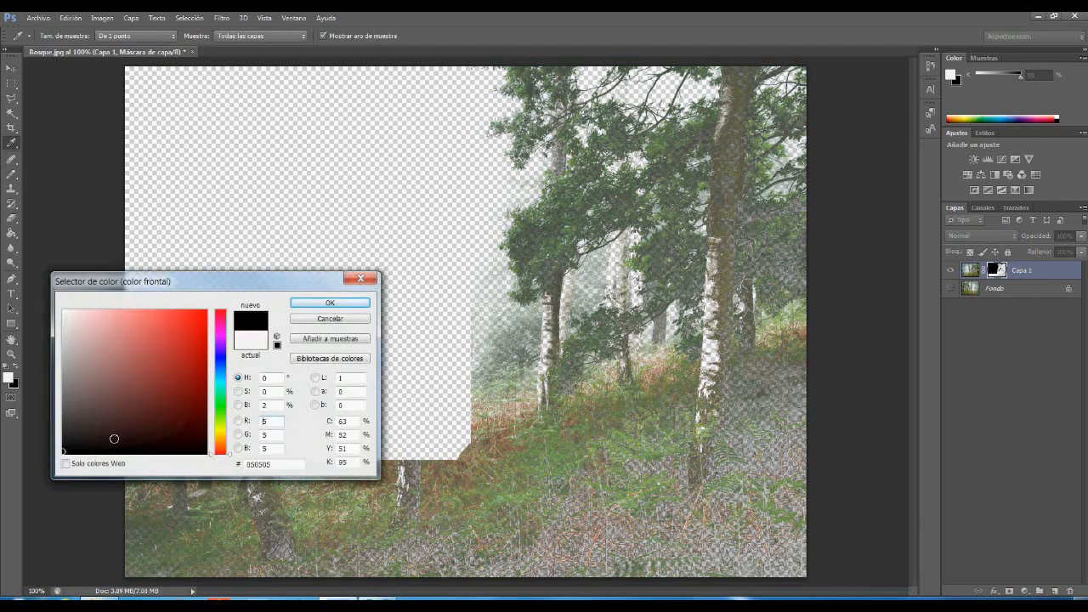
click(327, 303)
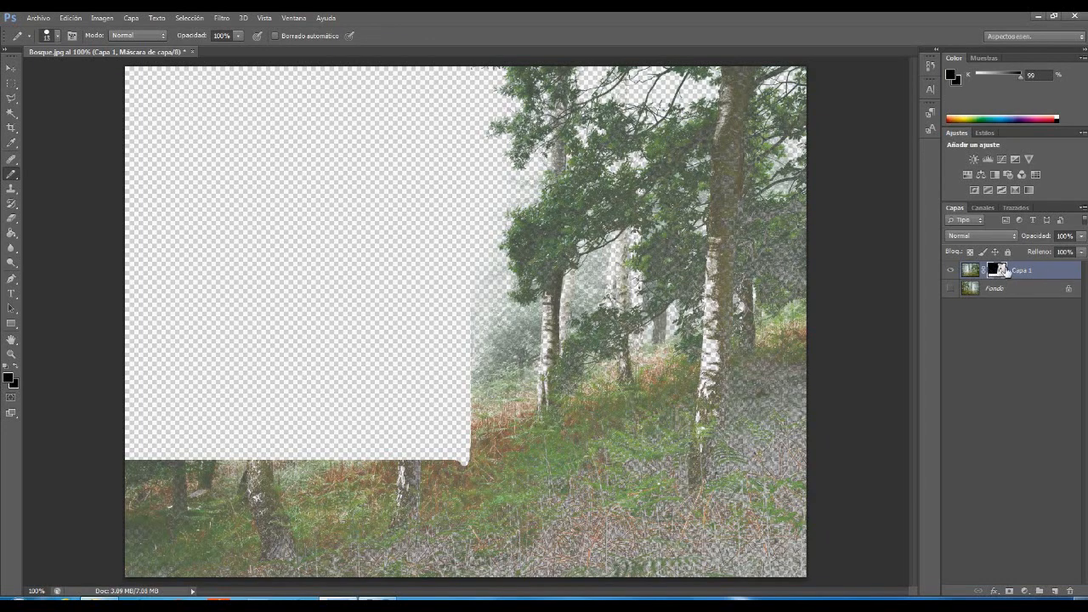
- Set the foreground color to white for revealing parts of Capa 1's mask
click(8, 379)
click(64, 313)
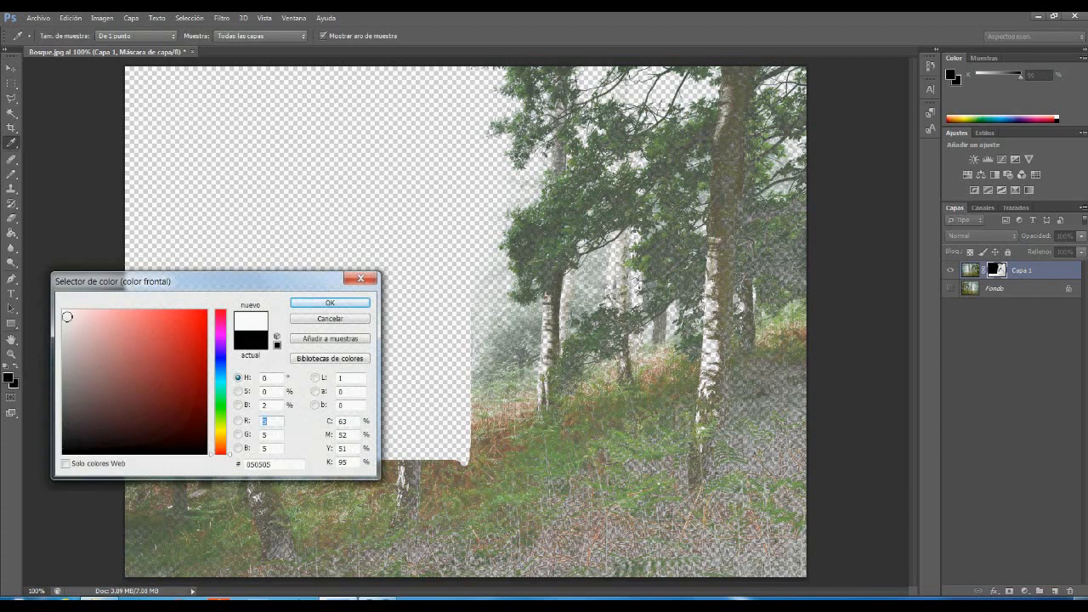
click(328, 303)
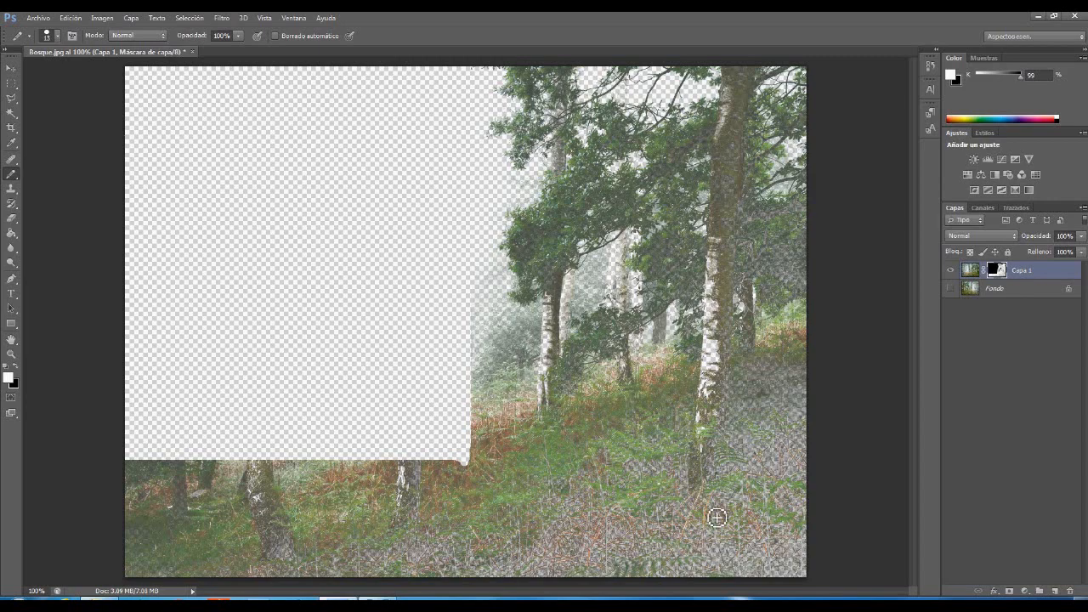
- Paint the mask white over the lower-right ferns and ground with a 95 px Pencil to make them fully opaque
scroll(728, 530, up, 4)
scroll(736, 375, down, 1)
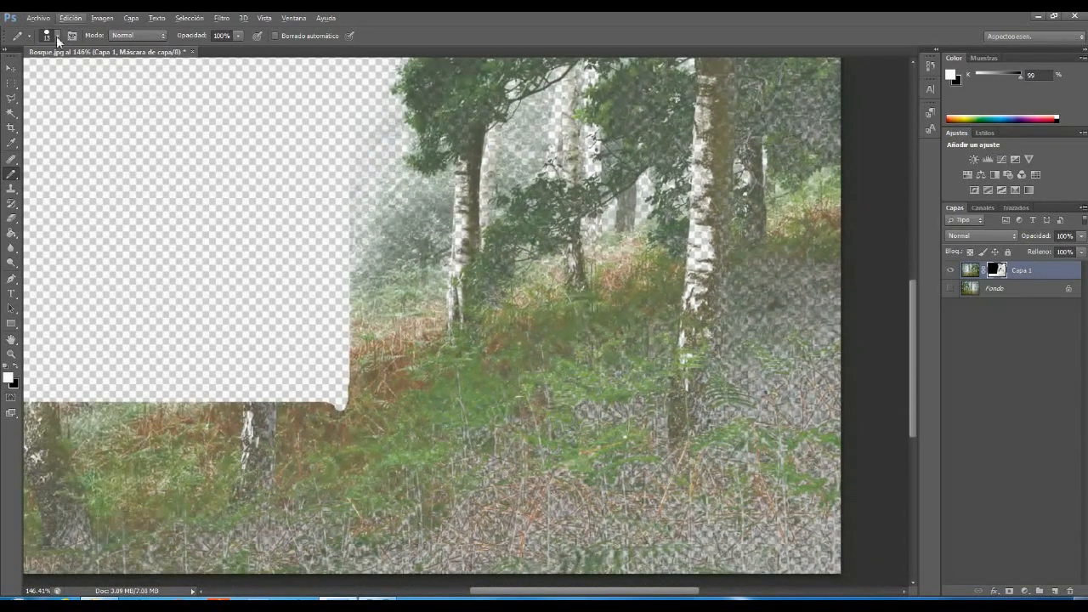
click(57, 37)
drag(23, 75, 45, 77)
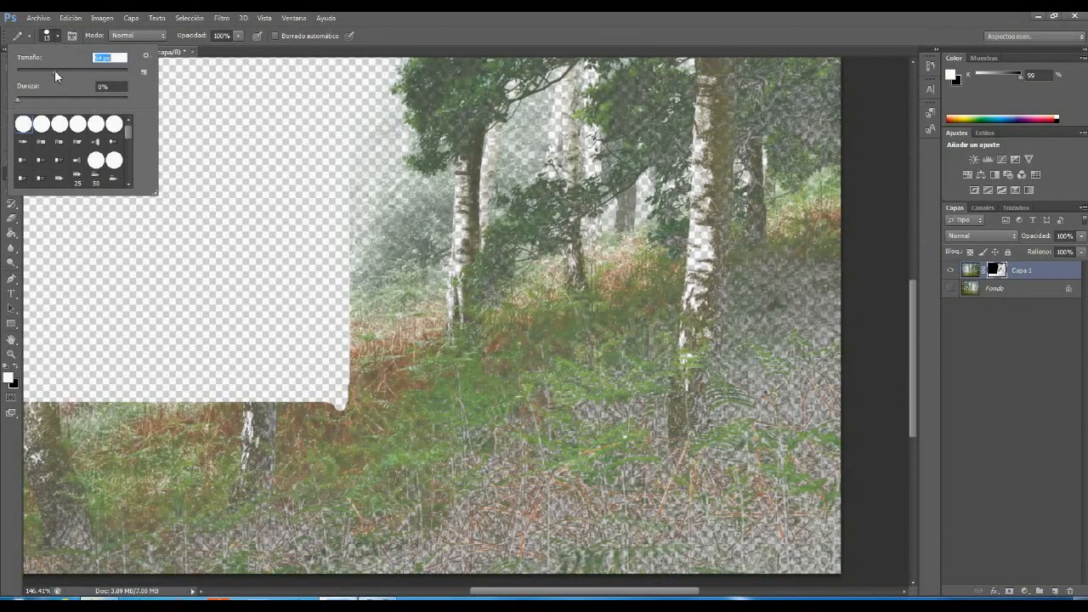
drag(55, 73, 69, 72)
mouse_move(842, 464)
mouse_down()
mouse_move(817, 540)
mouse_move(795, 552)
mouse_move(791, 510)
mouse_move(825, 395)
mouse_move(739, 557)
mouse_move(829, 362)
mouse_move(693, 553)
mouse_move(650, 553)
mouse_move(676, 501)
mouse_move(833, 349)
mouse_up()
mouse_move(676, 455)
mouse_down()
mouse_move(608, 535)
mouse_move(548, 549)
mouse_move(501, 523)
mouse_move(630, 464)
mouse_move(837, 336)
mouse_move(599, 421)
mouse_move(553, 464)
mouse_up()
mouse_move(497, 510)
mouse_down()
mouse_move(455, 557)
mouse_move(587, 421)
mouse_up()
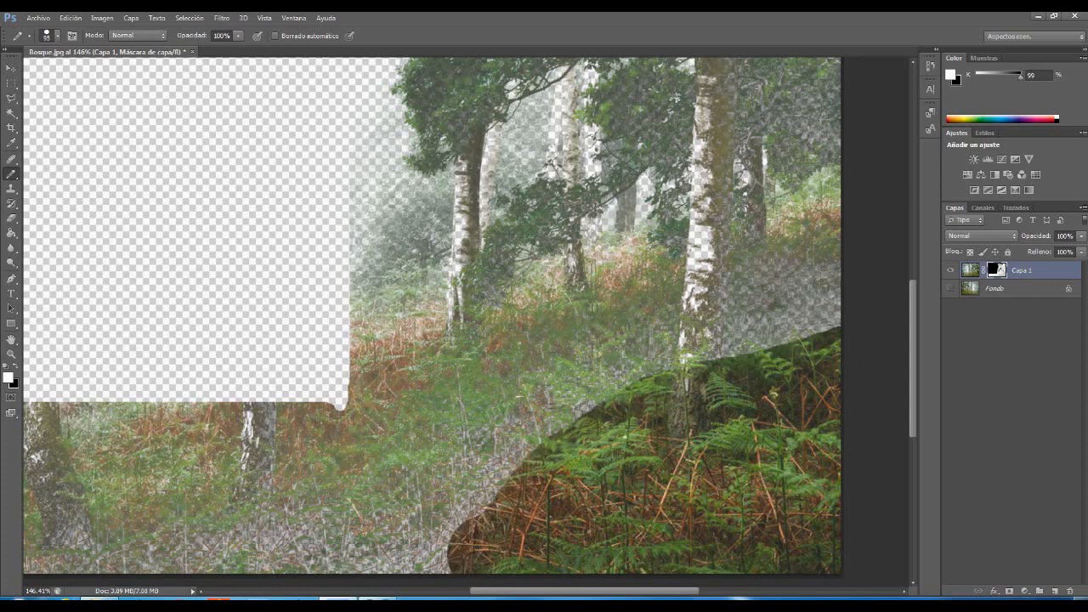
drag(833, 330, 659, 361)
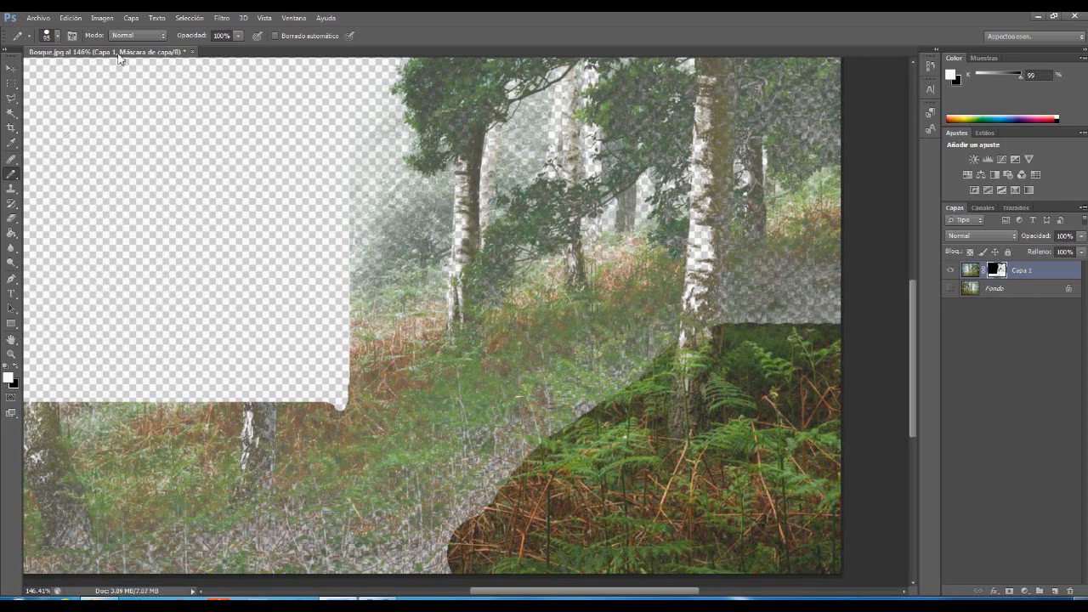
- Reduce the Pencil to 15 px and reveal the base of the large birch trunk and the stones beside it on the mask
click(57, 36)
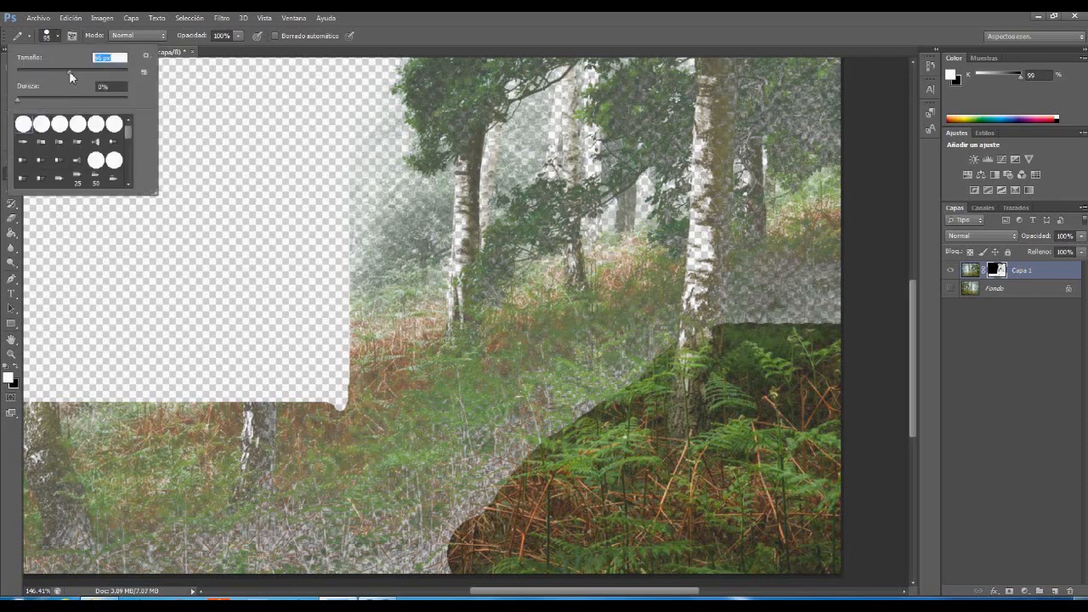
drag(42, 73, 25, 73)
click(702, 328)
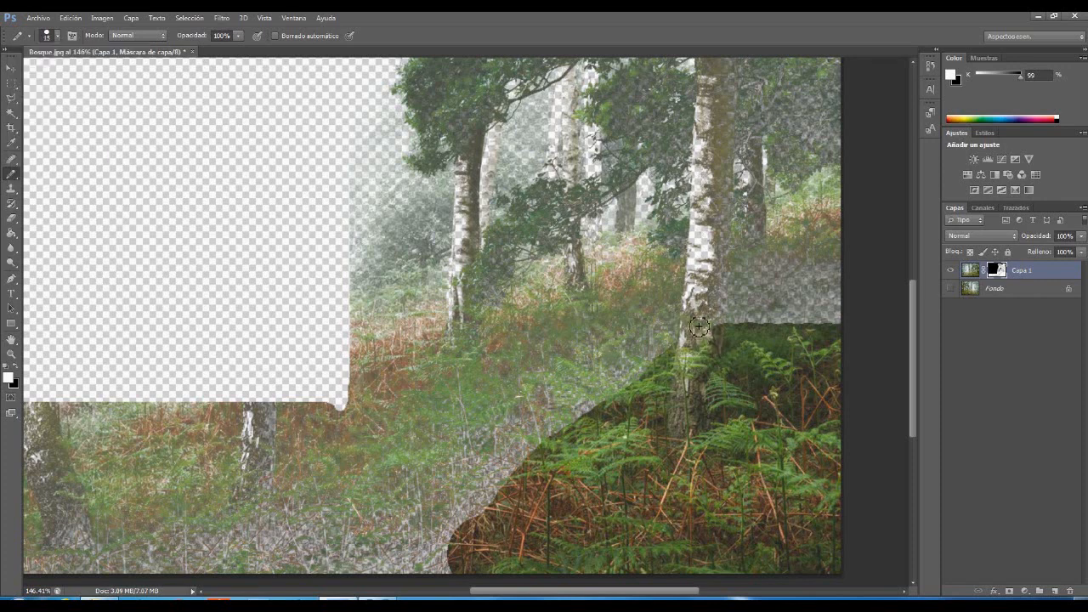
mouse_move(703, 299)
mouse_down()
mouse_move(696, 361)
mouse_move(719, 331)
mouse_move(717, 245)
mouse_move(704, 301)
mouse_move(712, 228)
mouse_move(700, 286)
mouse_move(710, 243)
mouse_move(710, 301)
mouse_move(792, 316)
mouse_move(746, 335)
mouse_move(741, 313)
mouse_move(734, 341)
mouse_move(734, 319)
mouse_move(778, 337)
mouse_move(792, 324)
mouse_move(831, 323)
mouse_move(722, 207)
mouse_move(738, 239)
mouse_up()
key(ctrl+0)
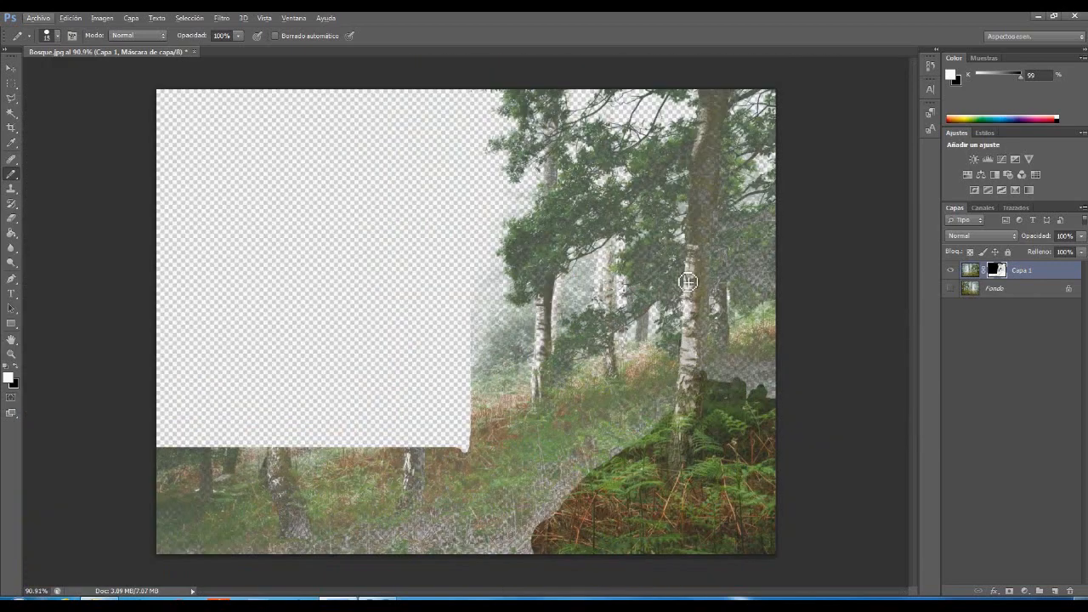
- Paint the mask white with the 15 px Pencil over the large birch trunk and the stony mound beside its base
scroll(705, 328, up, 2)
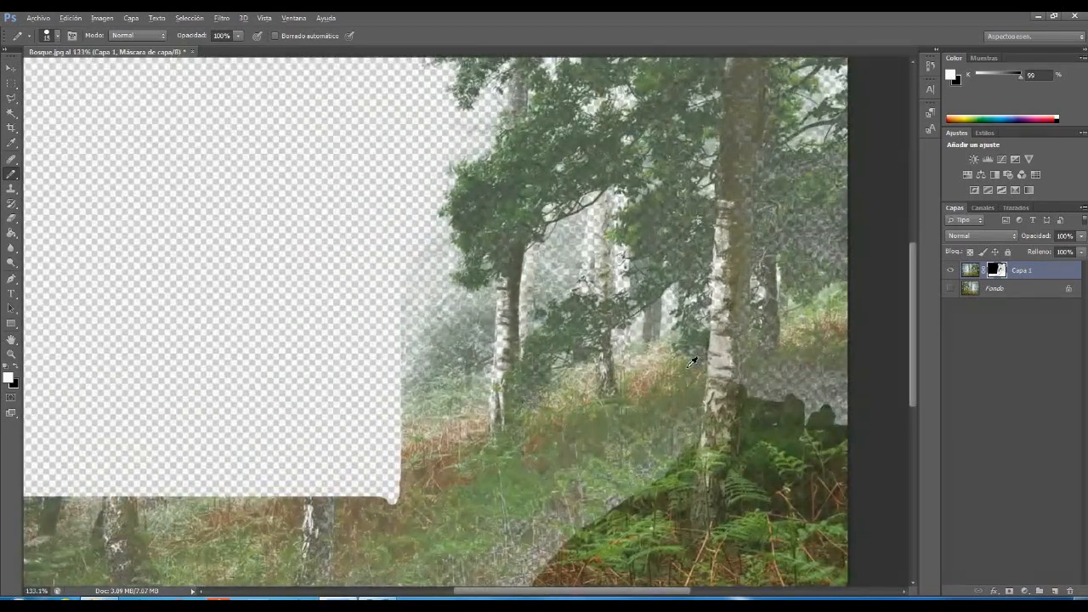
scroll(753, 267, up, 1)
key(alt)
drag(718, 332, 722, 403)
mouse_move(745, 448)
mouse_down()
mouse_move(754, 406)
mouse_move(731, 468)
mouse_move(734, 199)
mouse_move(717, 370)
mouse_up()
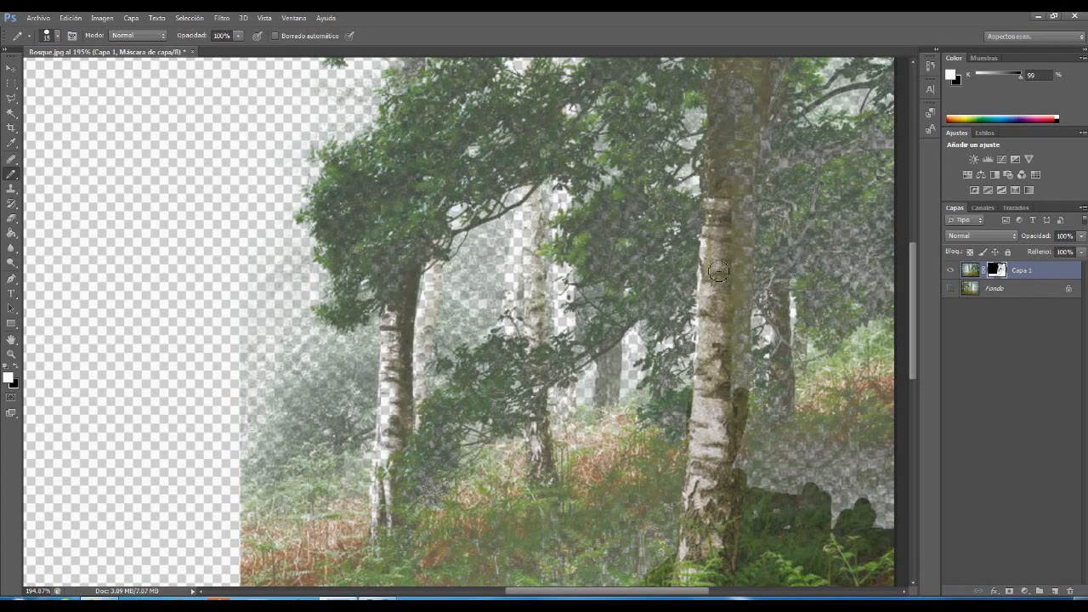
drag(720, 245, 714, 332)
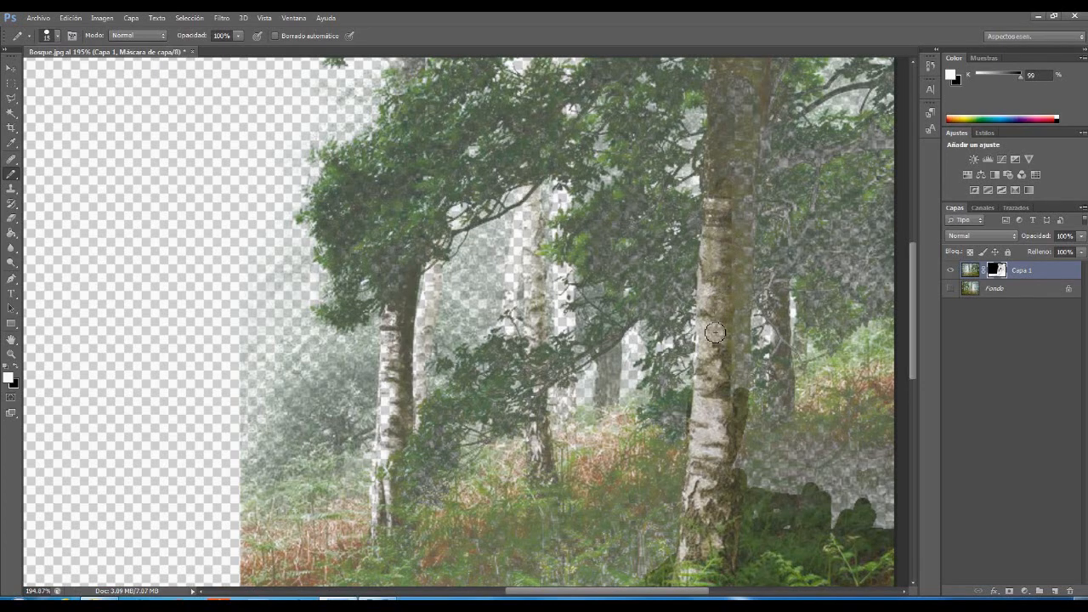
scroll(721, 341, down, 3)
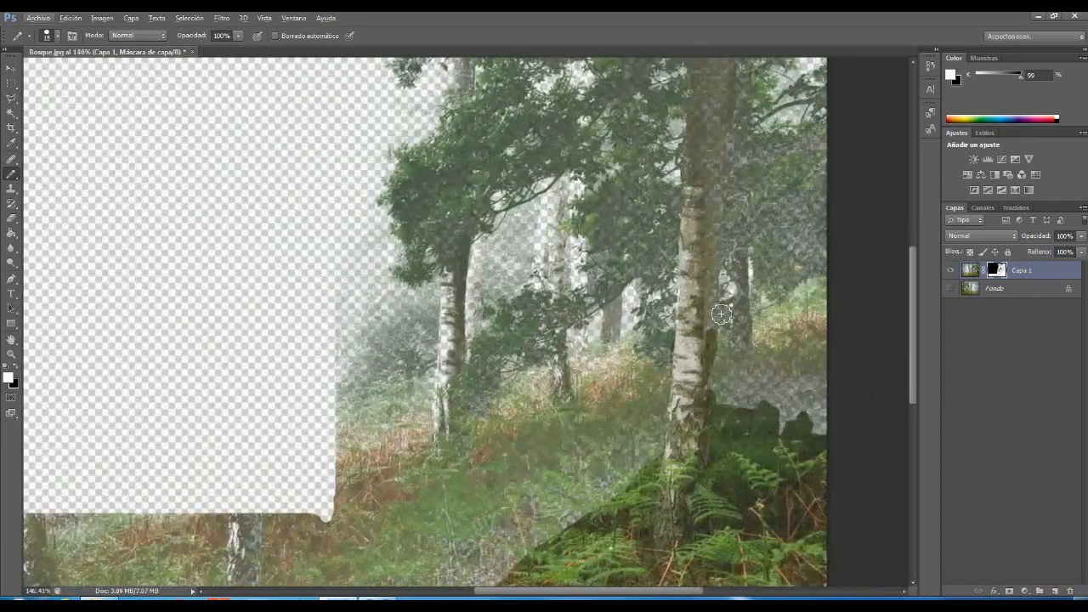
mouse_move(715, 278)
mouse_down()
mouse_move(714, 345)
mouse_move(722, 198)
mouse_move(720, 152)
mouse_move(718, 180)
mouse_move(711, 150)
mouse_move(711, 196)
mouse_up()
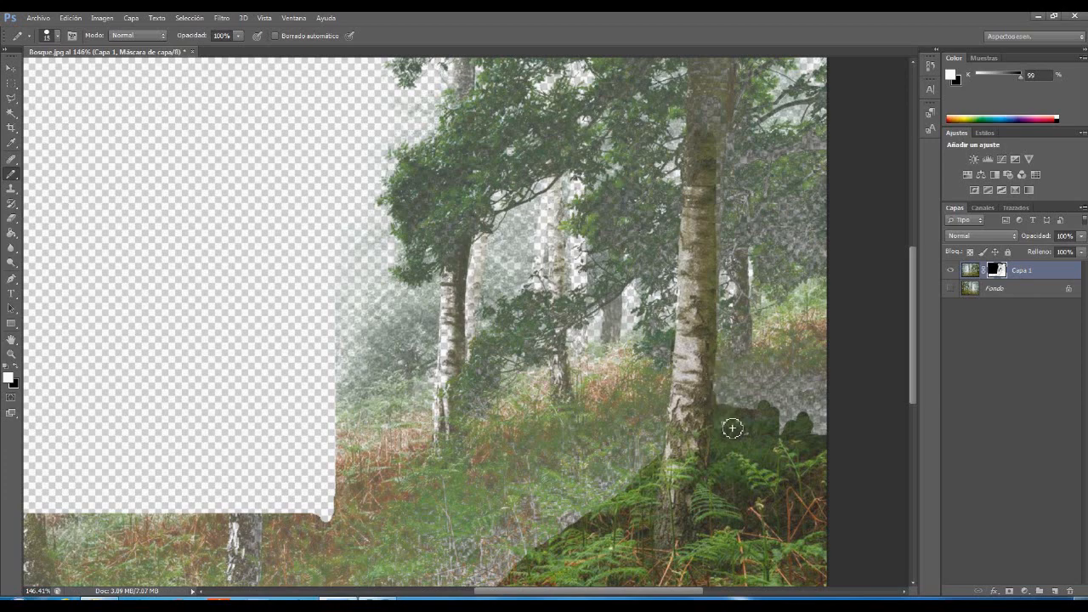
mouse_move(719, 404)
mouse_down()
mouse_move(781, 420)
mouse_move(735, 436)
mouse_move(789, 438)
mouse_move(798, 421)
mouse_move(794, 445)
mouse_move(831, 450)
mouse_move(832, 387)
mouse_move(831, 441)
mouse_move(837, 408)
mouse_move(812, 446)
mouse_move(830, 419)
mouse_move(792, 433)
mouse_move(829, 398)
mouse_move(784, 425)
mouse_move(819, 403)
mouse_move(780, 415)
mouse_move(811, 394)
mouse_move(750, 414)
mouse_move(743, 400)
mouse_move(725, 403)
mouse_move(781, 384)
mouse_move(807, 389)
mouse_move(800, 468)
mouse_move(754, 433)
mouse_up()
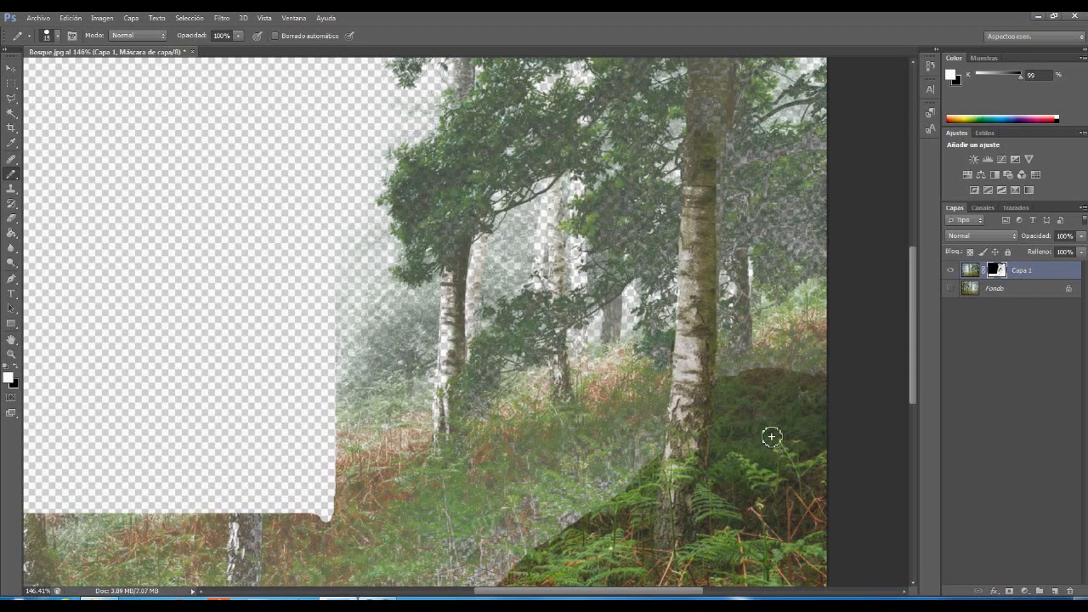
- Enlarge the Pencil to 79 px and reveal the ferns and grassy slope around the large birch on the mask
key(ctrl+minus)
key(ctrl+0)
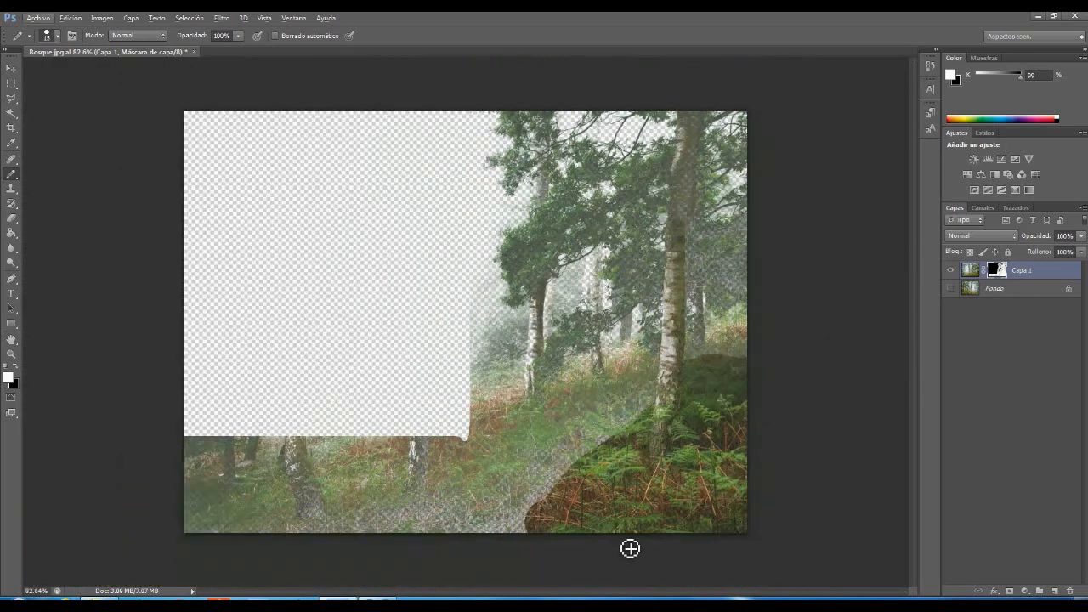
click(58, 36)
drag(26, 75, 62, 80)
mouse_move(618, 452)
mouse_down()
mouse_move(520, 511)
mouse_move(549, 502)
mouse_move(641, 410)
mouse_up()
mouse_move(726, 411)
mouse_down()
mouse_move(677, 403)
mouse_move(547, 497)
mouse_up()
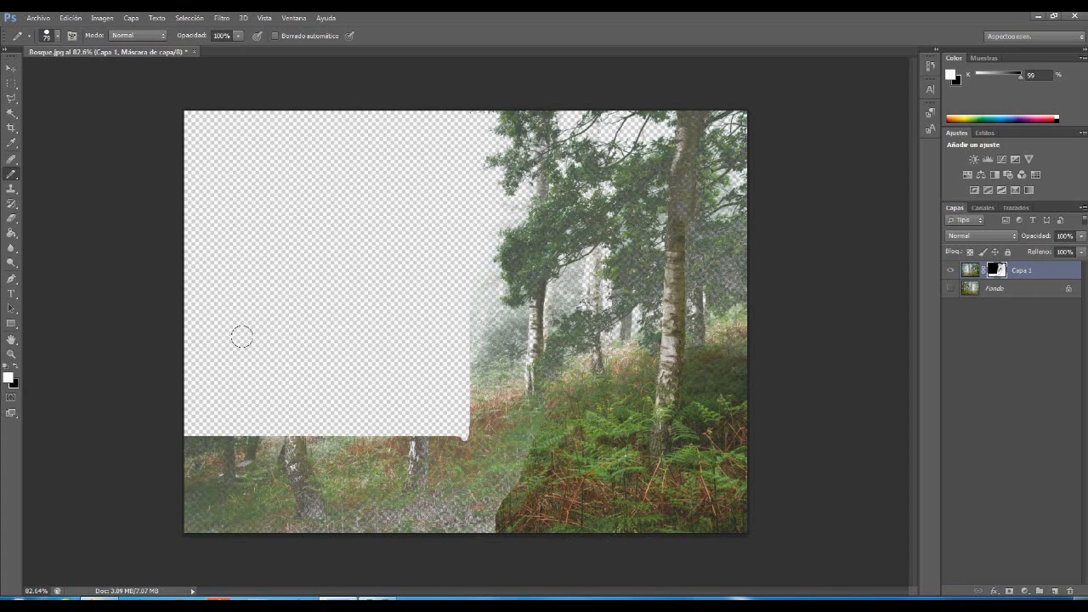
click(9, 380)
click(66, 454)
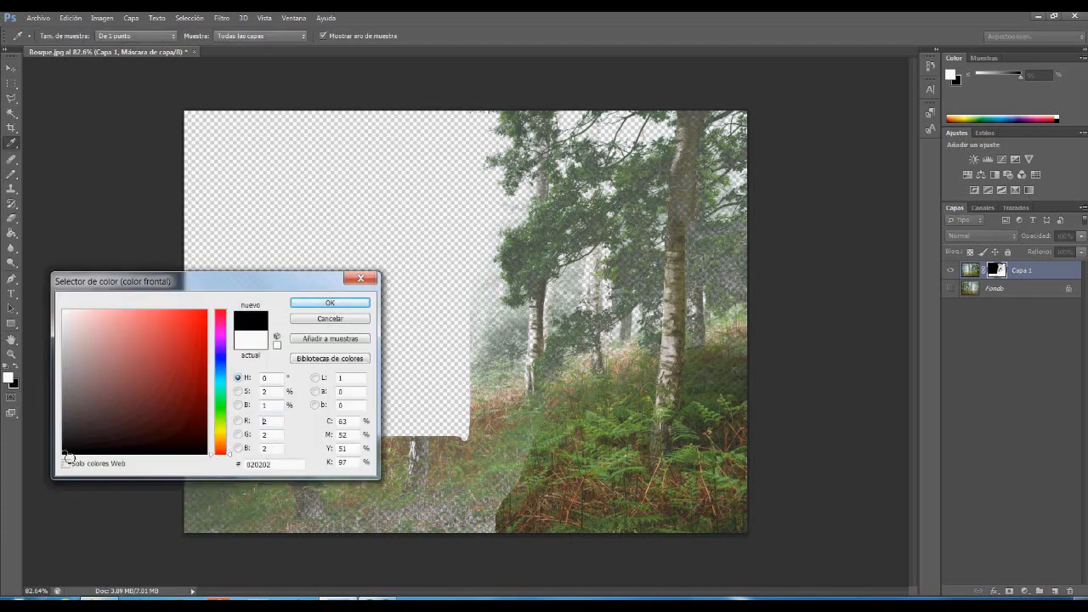
click(360, 279)
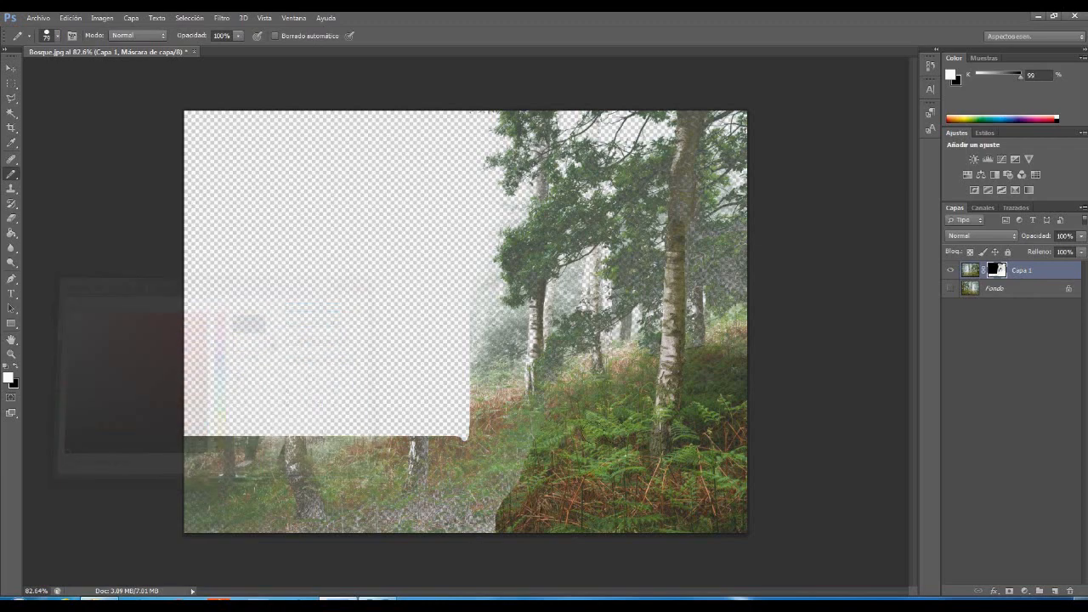
scroll(627, 462, up, 3)
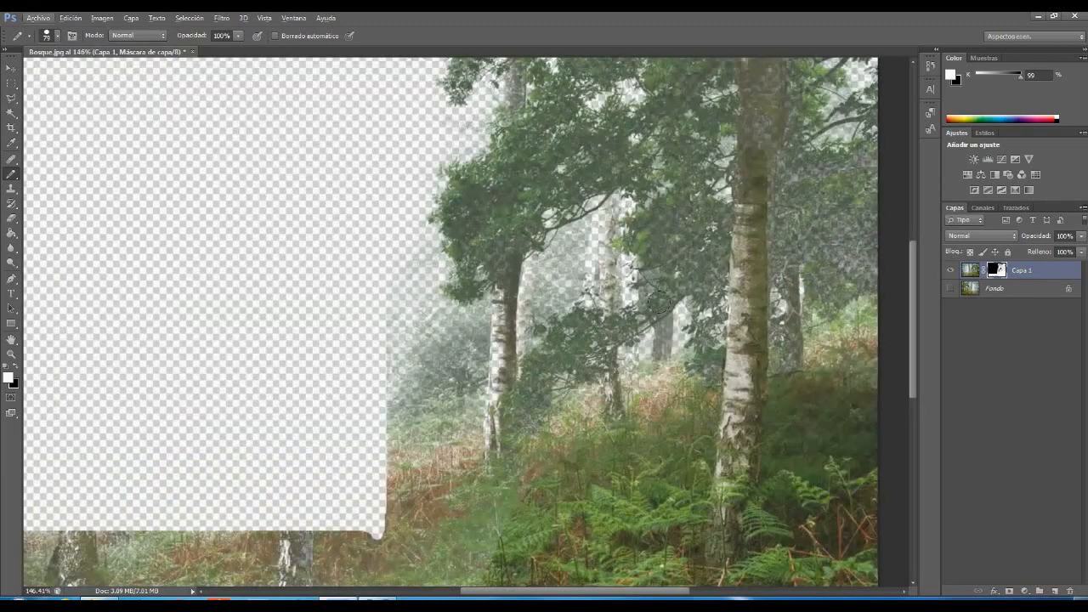
mouse_move(460, 375)
mouse_down()
mouse_move(338, 379)
mouse_move(306, 392)
mouse_up()
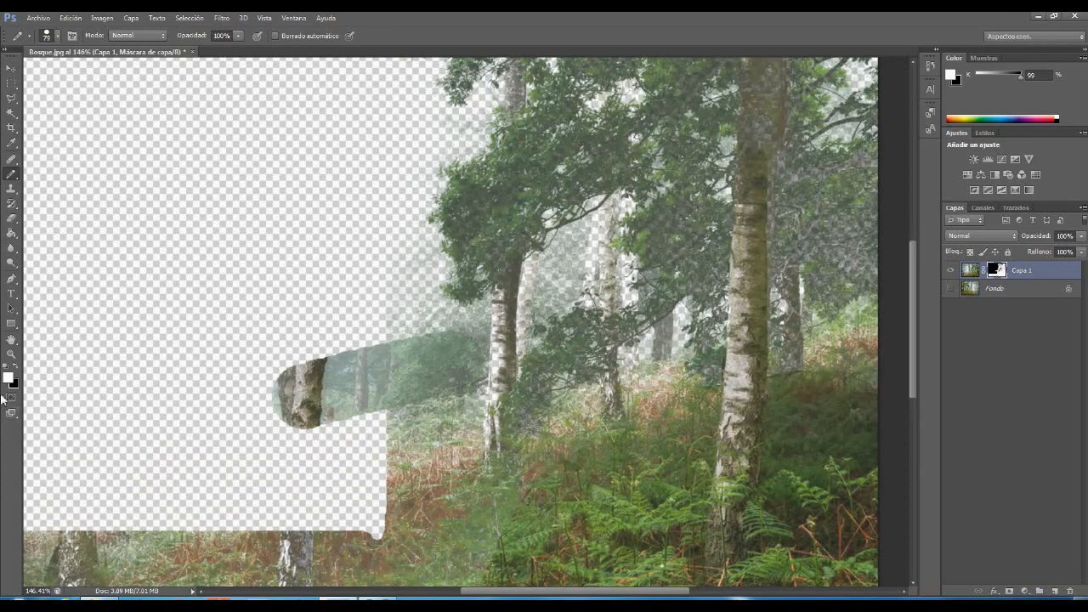
- Set the foreground color to near-black 080808 and mask out the misty area beside the slender birch and the slope below it
click(7, 377)
click(64, 451)
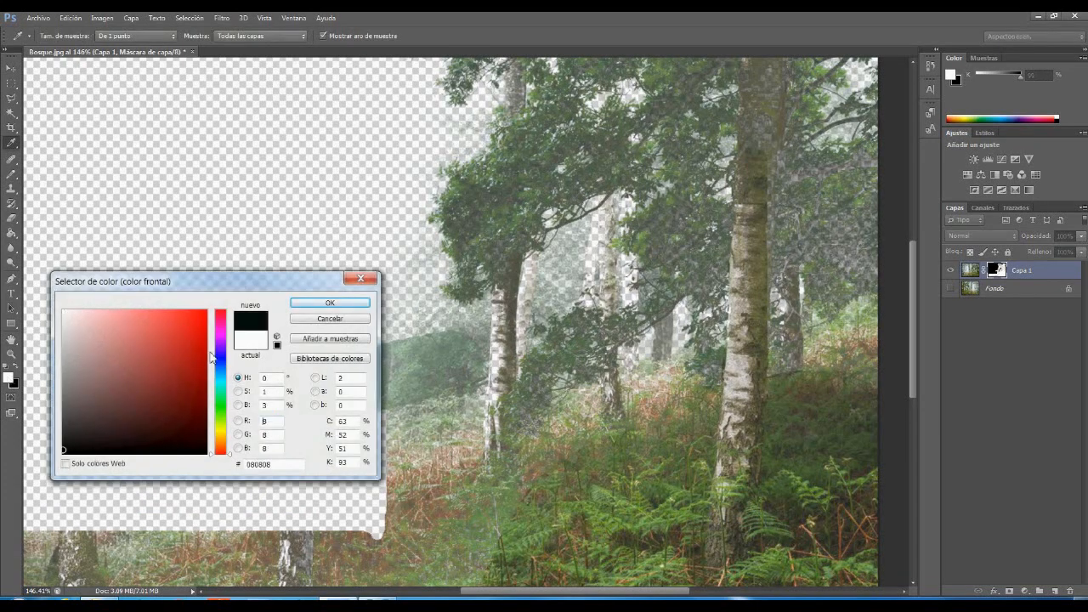
click(330, 302)
mouse_move(430, 364)
mouse_down()
mouse_move(344, 401)
mouse_move(316, 369)
mouse_move(422, 392)
mouse_move(406, 455)
mouse_move(389, 470)
mouse_move(442, 411)
mouse_move(452, 372)
mouse_move(422, 350)
mouse_move(403, 247)
mouse_up()
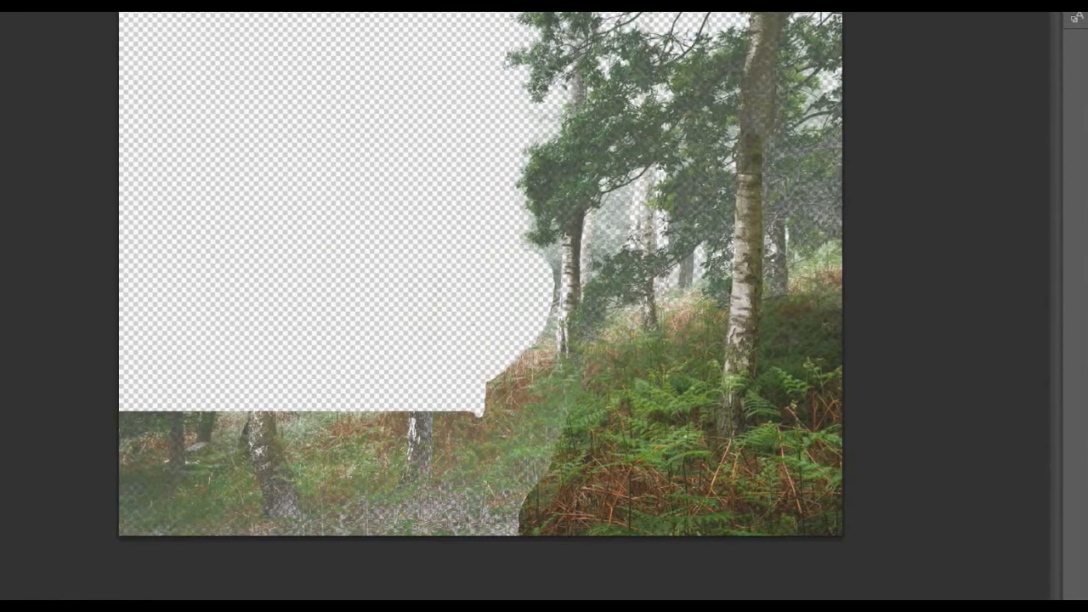
- Set the foreground color to fffefe and reveal the ground and ferns along the photo's lower edge on the mask
click(2, 315)
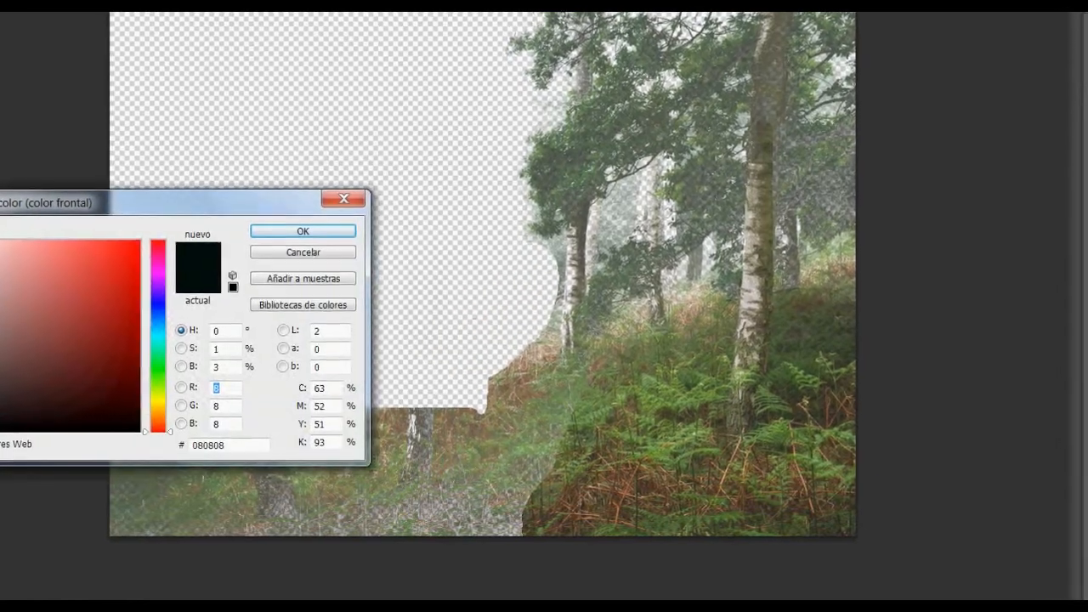
click(0, 245)
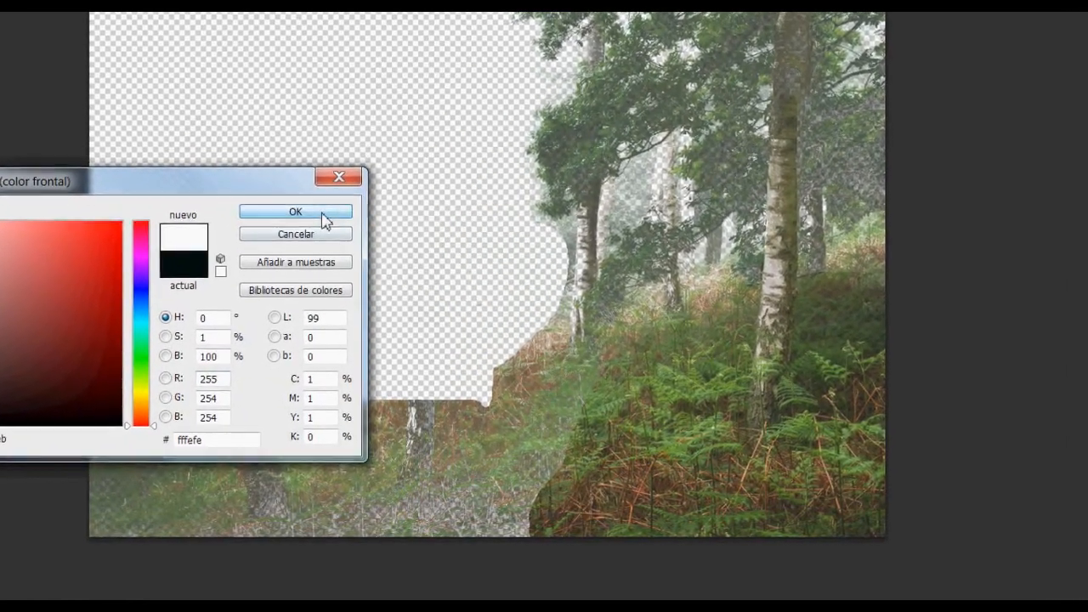
click(323, 223)
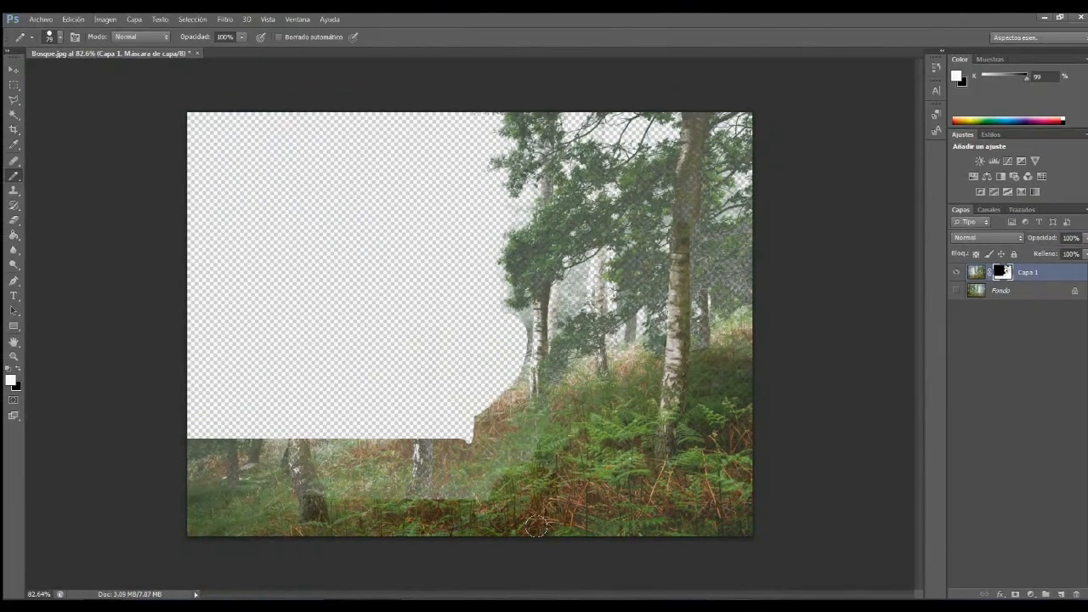
scroll(534, 514, up, 6)
scroll(565, 295, down, 1)
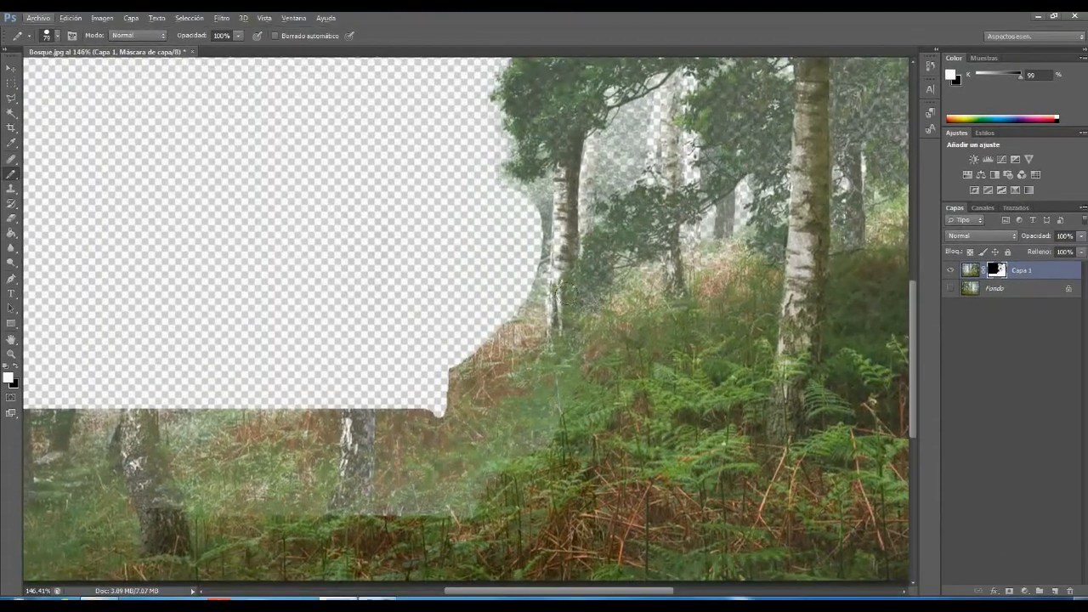
scroll(566, 295, down, 2)
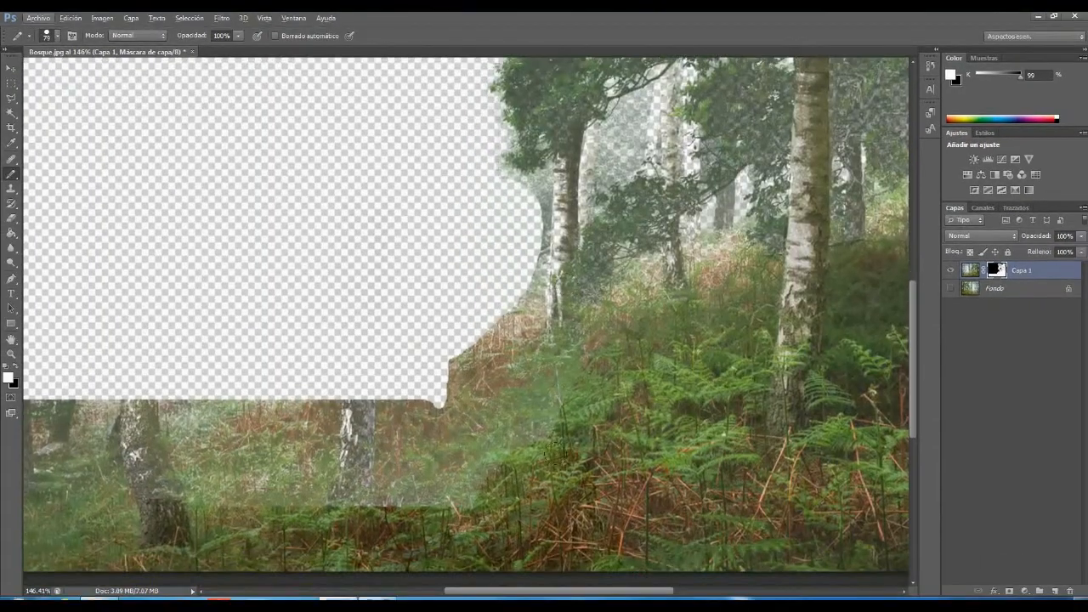
drag(546, 419, 444, 496)
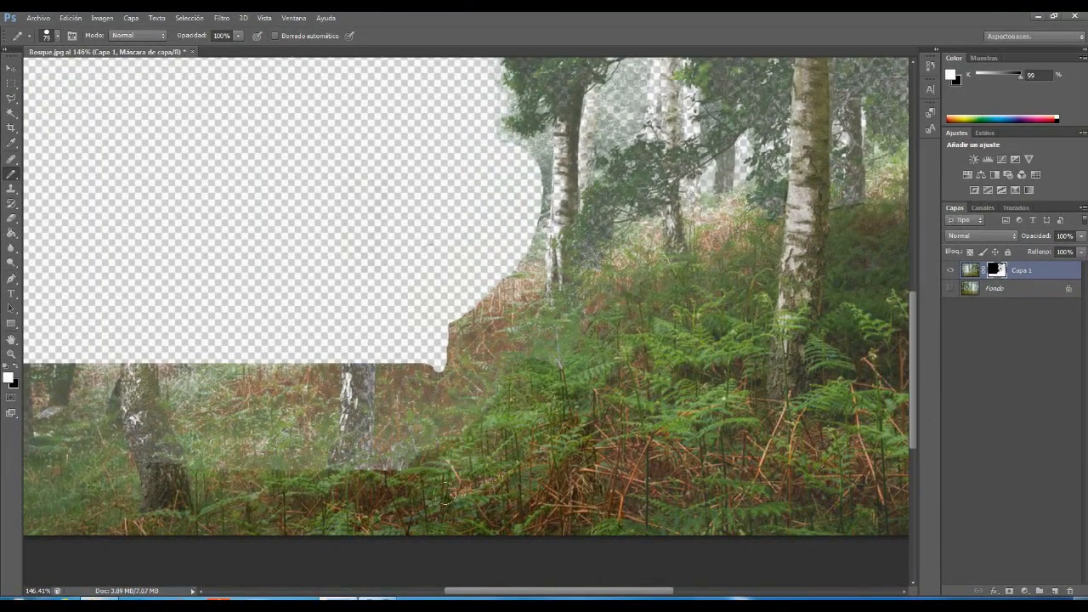
drag(558, 403, 541, 390)
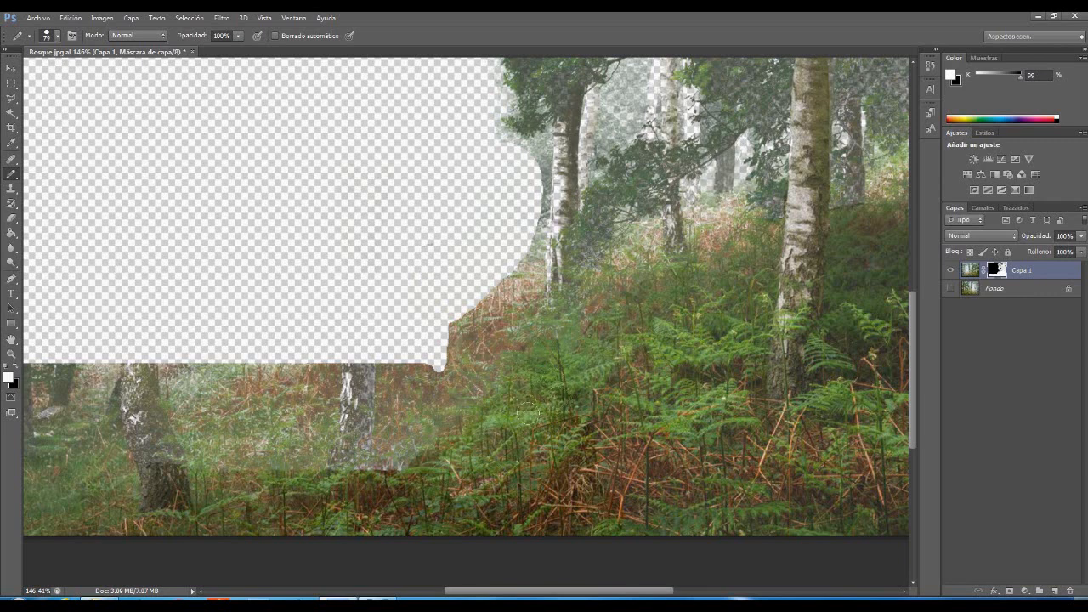
drag(455, 466, 418, 500)
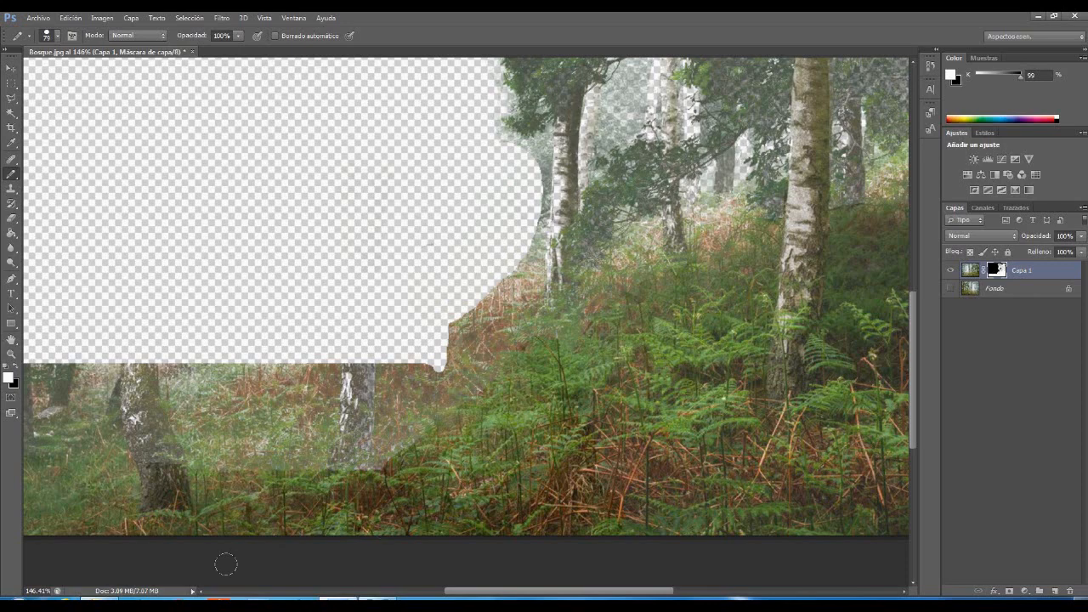
- Set the foreground color to near-black 060606 and mask out the lower-left birch trunk and the ground around it
click(7, 378)
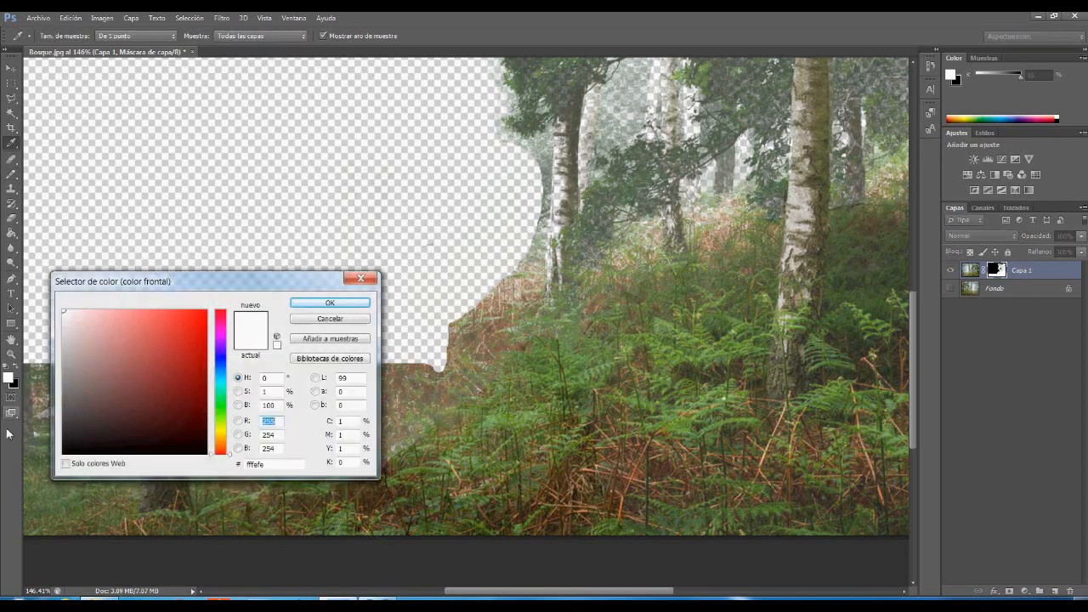
click(65, 452)
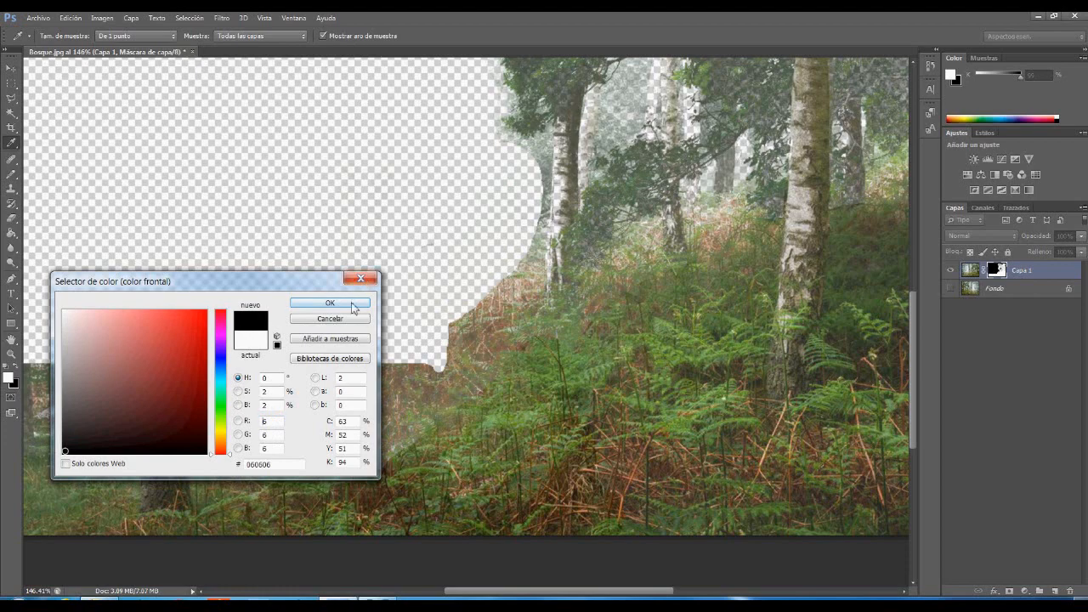
click(330, 303)
key(b)
mouse_move(259, 371)
mouse_down()
mouse_move(73, 401)
mouse_move(51, 387)
mouse_move(56, 429)
mouse_move(136, 421)
mouse_move(171, 473)
mouse_move(189, 434)
mouse_move(245, 400)
mouse_move(219, 414)
mouse_up()
mouse_move(137, 456)
mouse_down()
mouse_move(53, 490)
mouse_move(69, 442)
mouse_move(39, 545)
mouse_move(172, 482)
mouse_up()
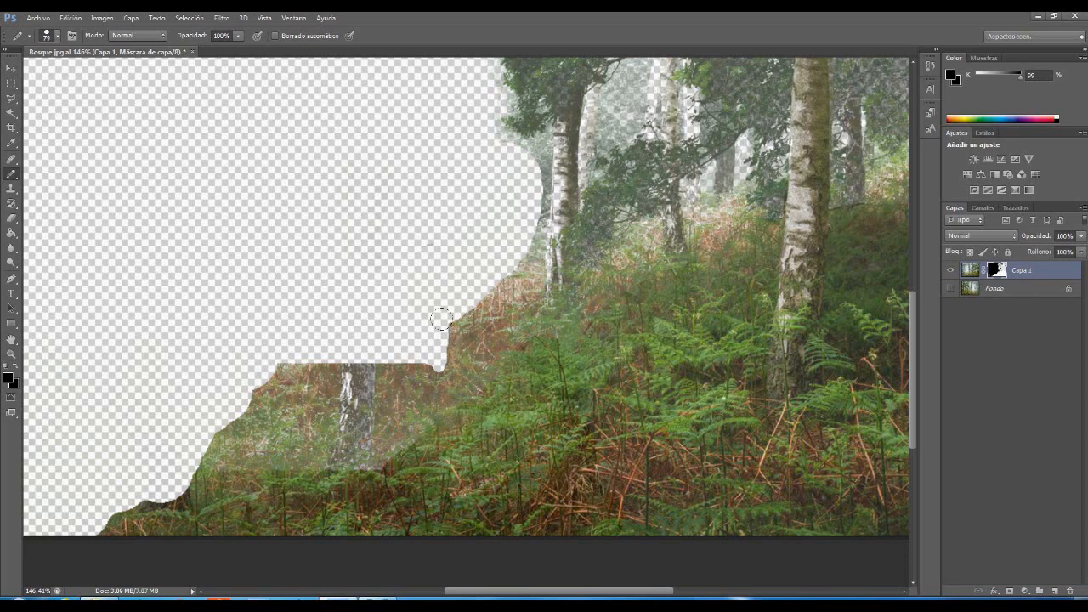
- Mask out the remaining small trunk, shape an irregular slope edge, and hide the leftover fragment in the photo's lower-left corner
mouse_move(282, 385)
mouse_down()
mouse_move(250, 425)
mouse_move(271, 426)
mouse_move(260, 441)
mouse_move(226, 454)
mouse_up()
mouse_move(323, 387)
mouse_down()
mouse_move(330, 380)
mouse_move(358, 400)
mouse_move(319, 416)
mouse_move(327, 433)
mouse_move(355, 430)
mouse_move(330, 422)
mouse_move(371, 404)
mouse_up()
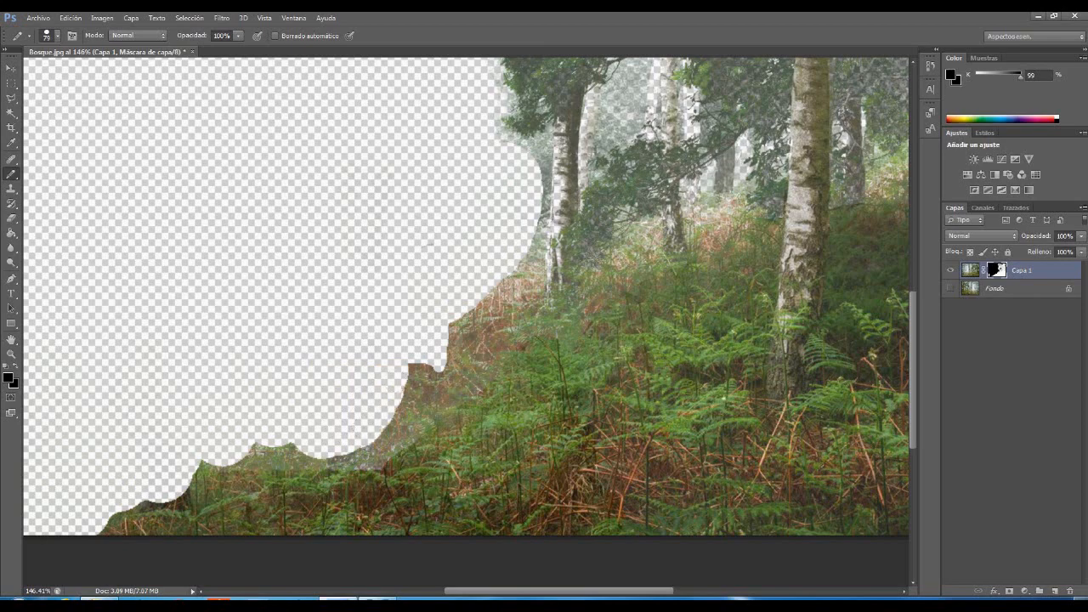
drag(468, 315, 415, 391)
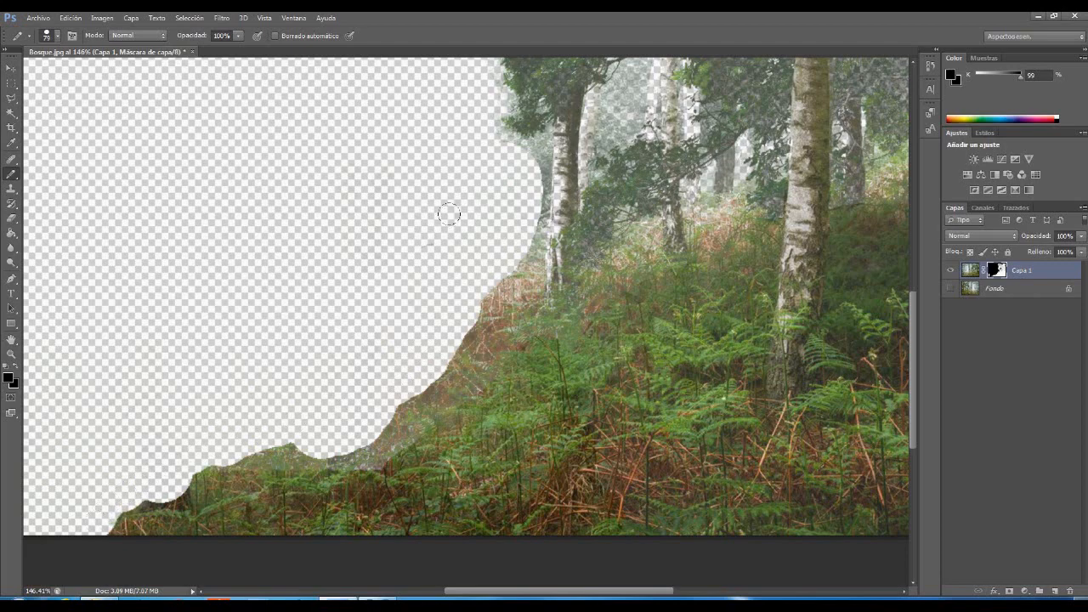
key(ctrl+alt+0)
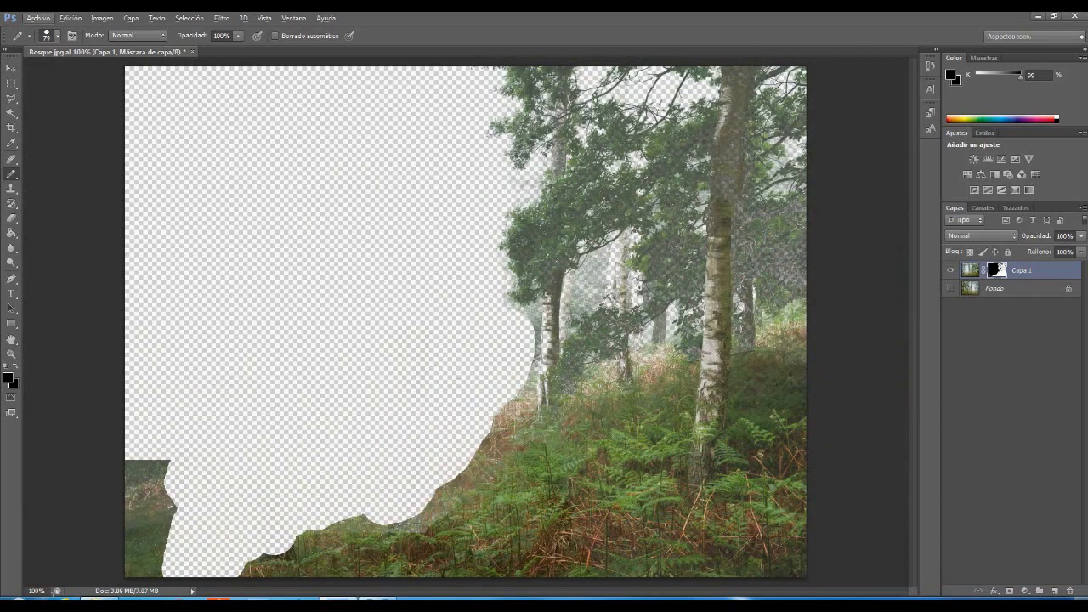
mouse_move(148, 456)
mouse_down()
mouse_move(153, 570)
mouse_move(170, 464)
mouse_move(155, 568)
mouse_up()
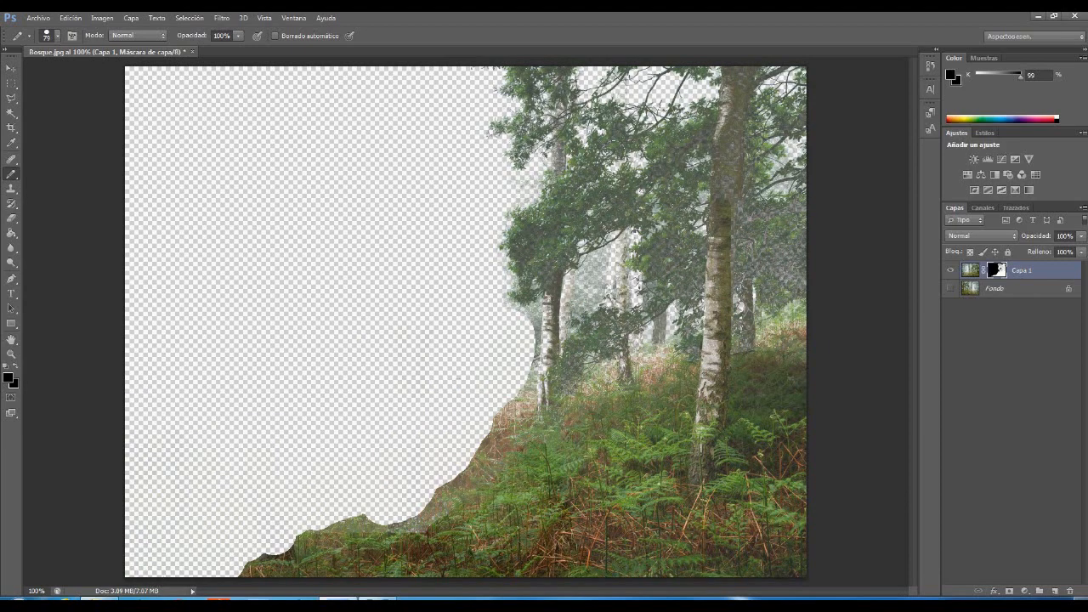
- Set the foreground color to white for painting on the mask with the pencil
scroll(622, 173, up, 5)
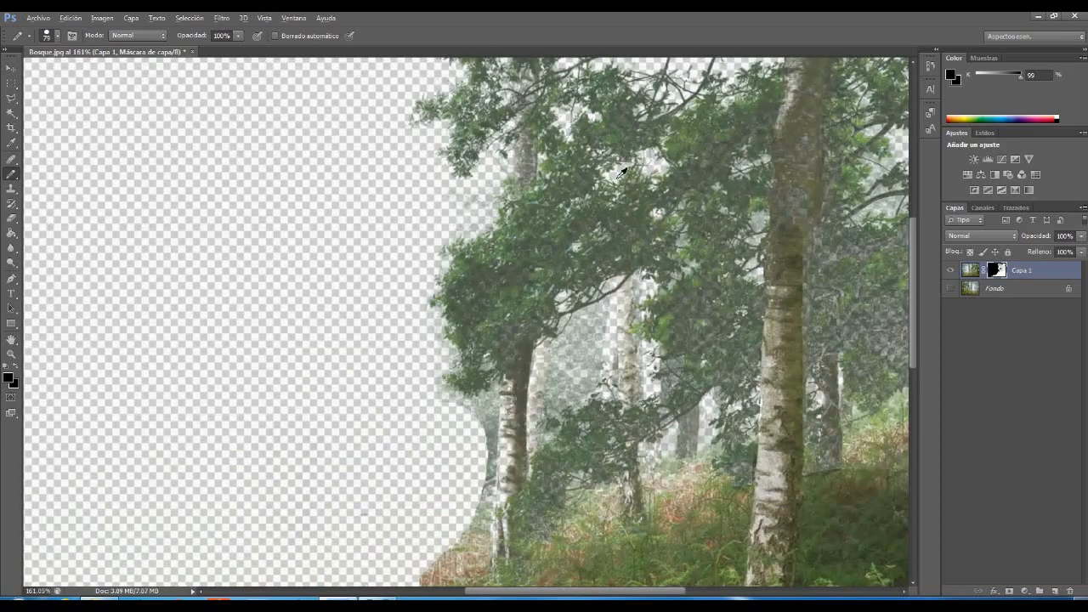
scroll(474, 297, up, 1)
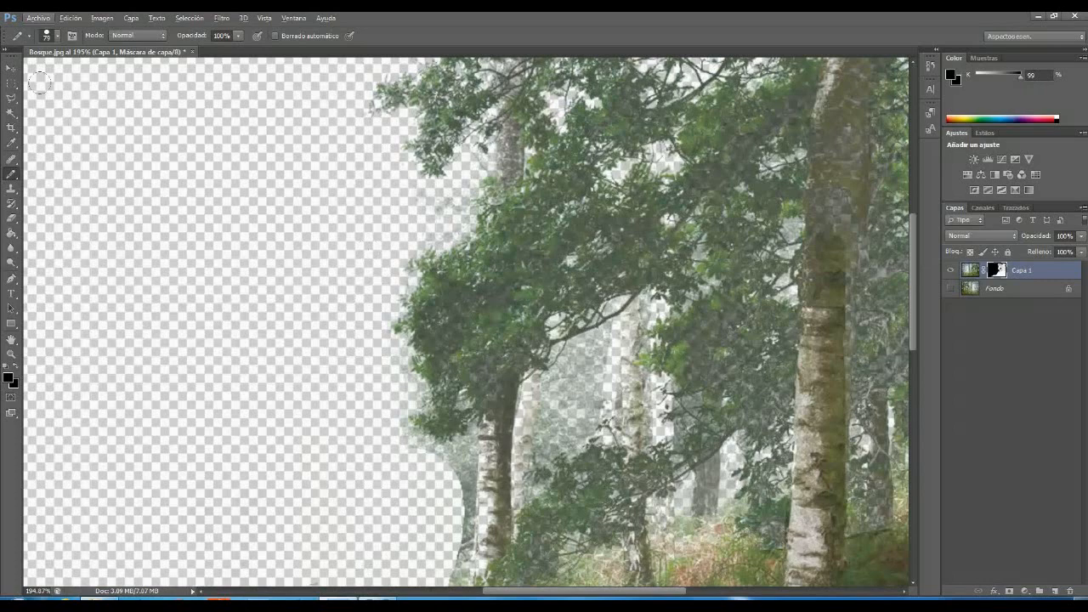
click(6, 381)
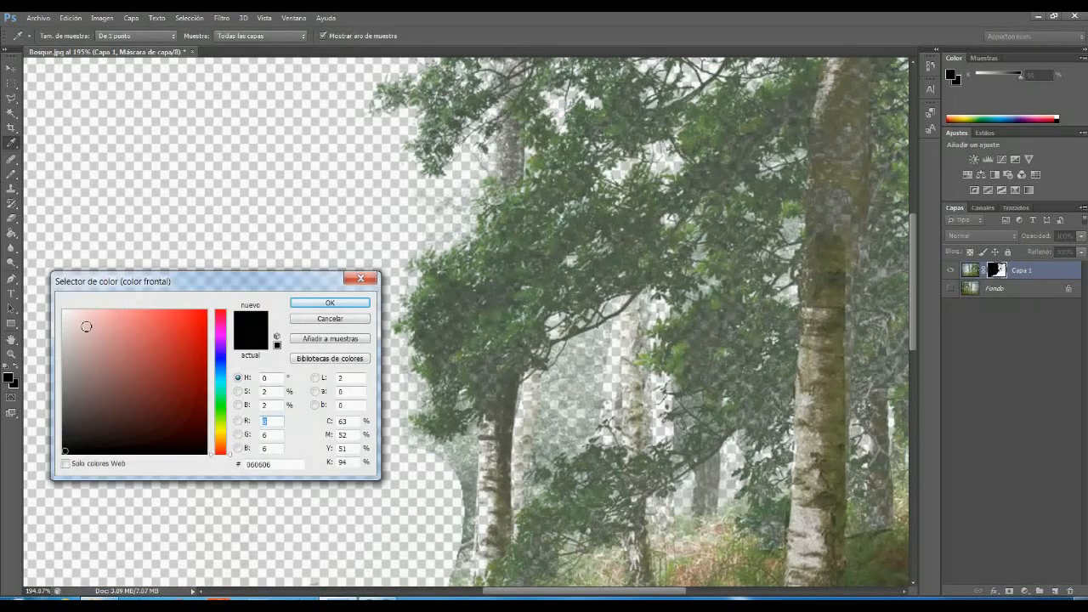
click(46, 128)
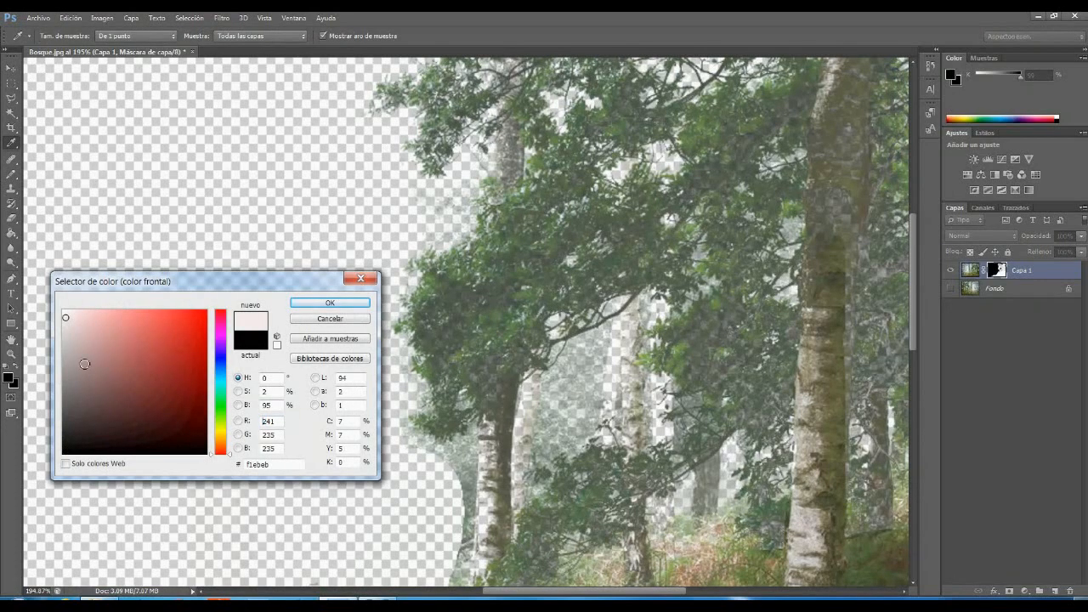
click(63, 312)
click(344, 303)
key(b)
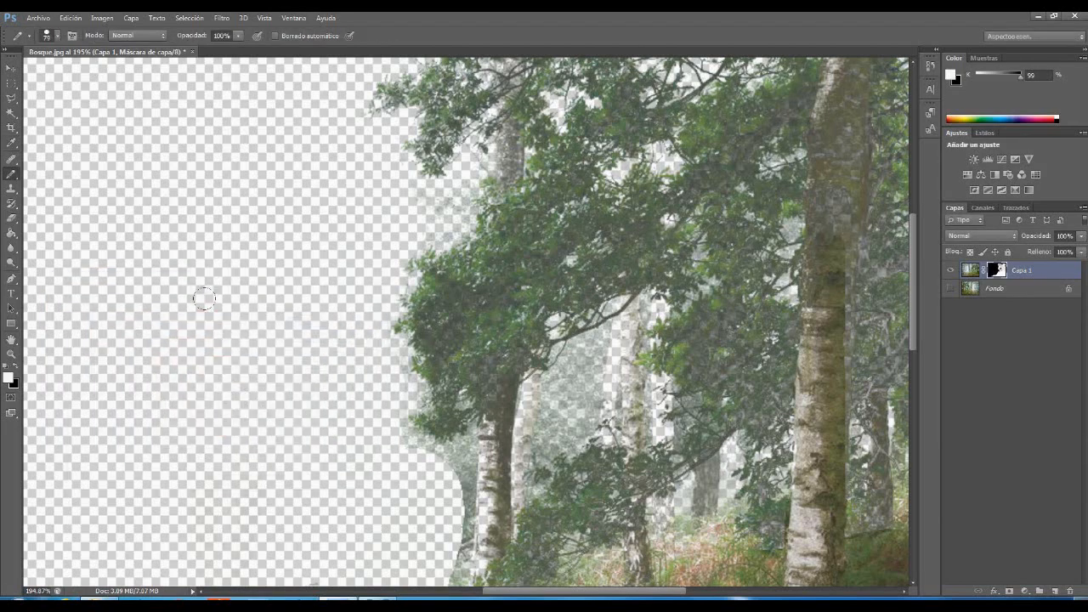
- Reduce the pencil size to 15 px and choose the irregular 23 px scatter-shaped brush tip
click(57, 36)
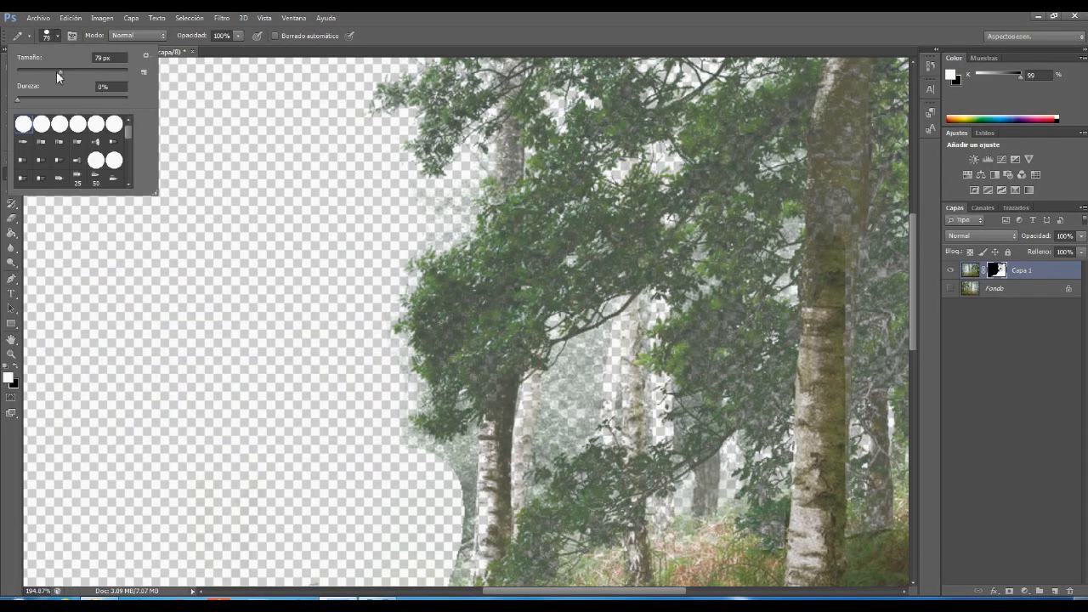
drag(33, 83, 28, 82)
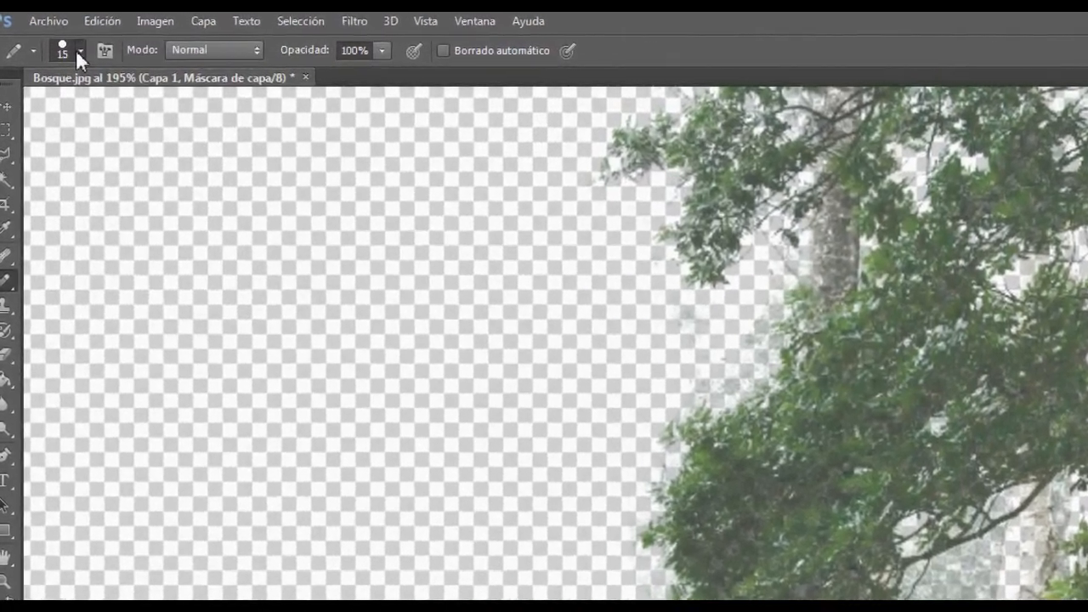
click(75, 52)
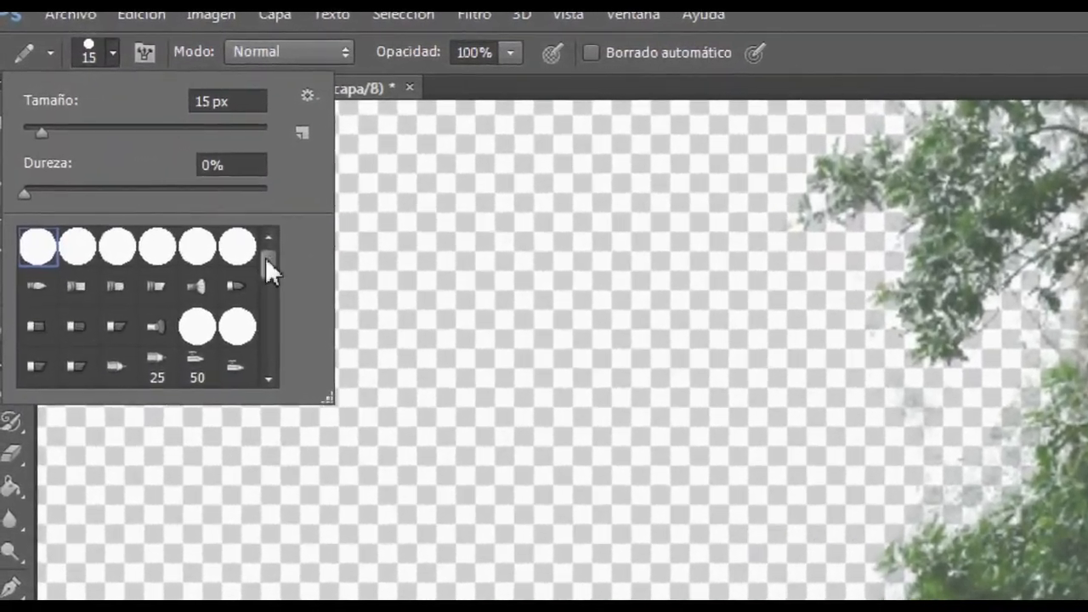
mouse_move(266, 258)
mouse_down()
mouse_move(306, 303)
mouse_move(289, 315)
mouse_move(231, 283)
mouse_move(202, 241)
mouse_up()
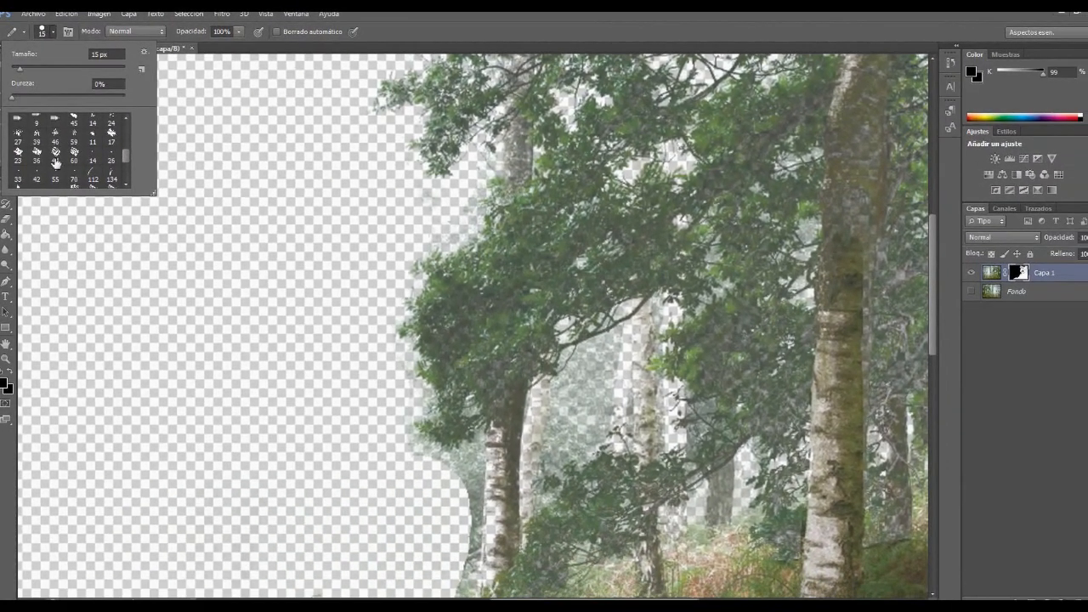
click(24, 159)
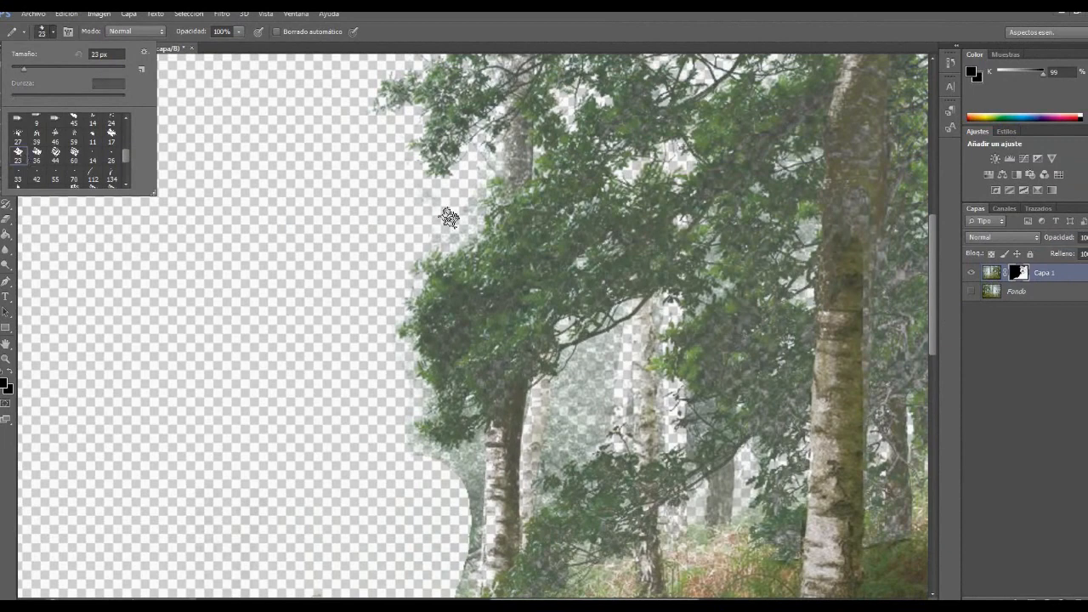
- Mask out the mist between the slender birches below the branch and the haze beside the leftmost trunk
click(506, 194)
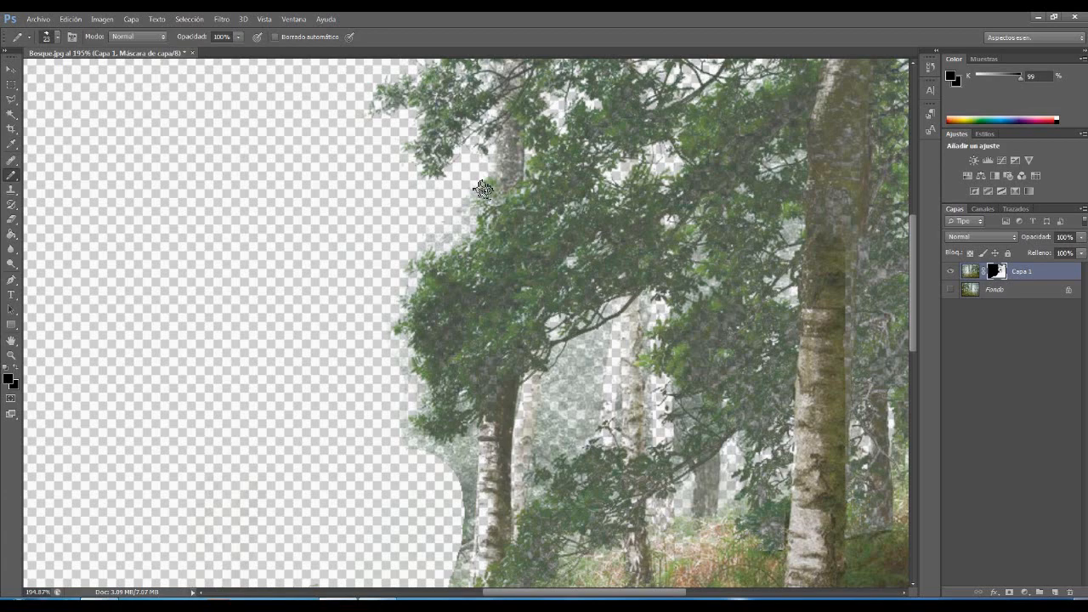
scroll(481, 194, down, 4)
scroll(472, 412, up, 1)
scroll(471, 415, up, 1)
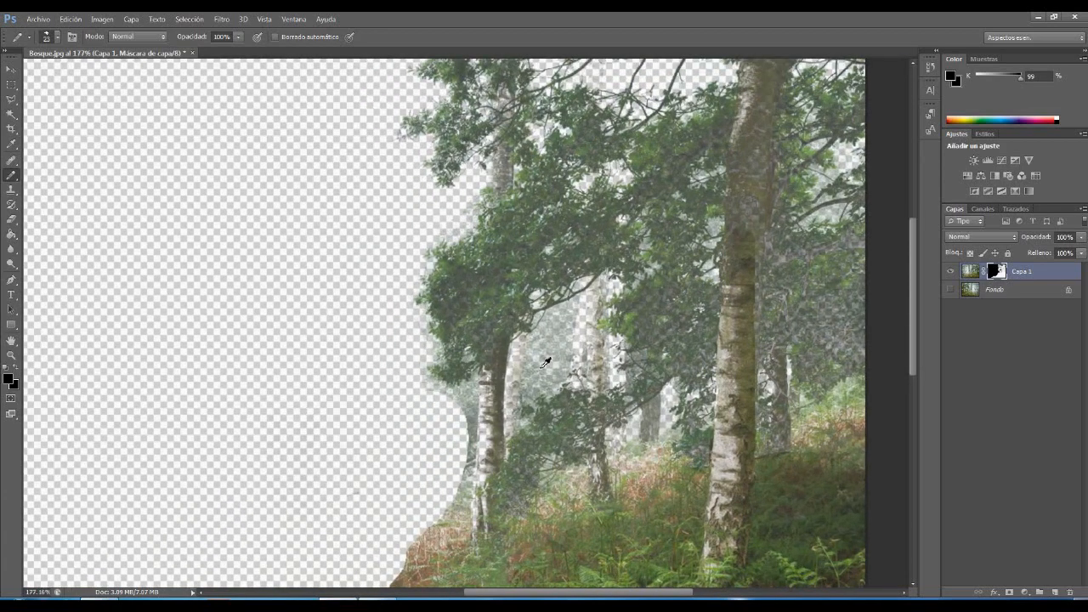
scroll(549, 359, up, 8)
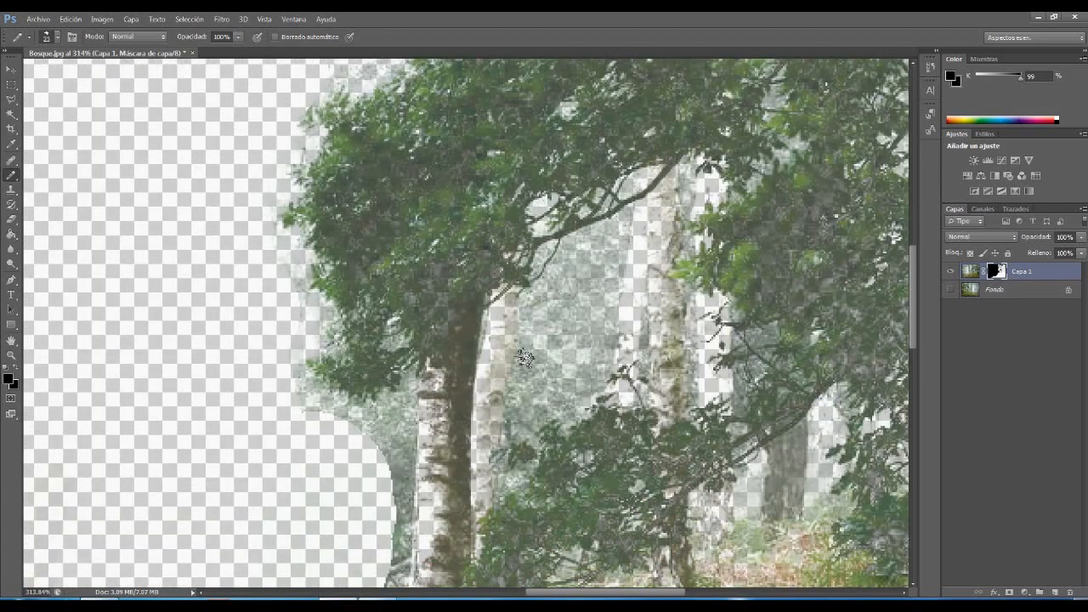
mouse_move(564, 321)
mouse_down()
mouse_move(587, 284)
mouse_move(587, 323)
mouse_move(550, 354)
mouse_move(537, 388)
mouse_move(527, 376)
mouse_move(575, 316)
mouse_move(531, 348)
mouse_move(525, 412)
mouse_move(571, 415)
mouse_move(579, 429)
mouse_move(583, 397)
mouse_move(578, 407)
mouse_move(563, 377)
mouse_move(552, 414)
mouse_move(553, 402)
mouse_move(588, 364)
mouse_move(608, 294)
mouse_move(612, 360)
mouse_move(571, 388)
mouse_up()
mouse_move(384, 431)
mouse_down()
mouse_move(398, 470)
mouse_move(398, 419)
mouse_move(345, 435)
mouse_move(333, 421)
mouse_move(354, 429)
mouse_move(397, 493)
mouse_move(404, 419)
mouse_up()
scroll(354, 452, down, 3)
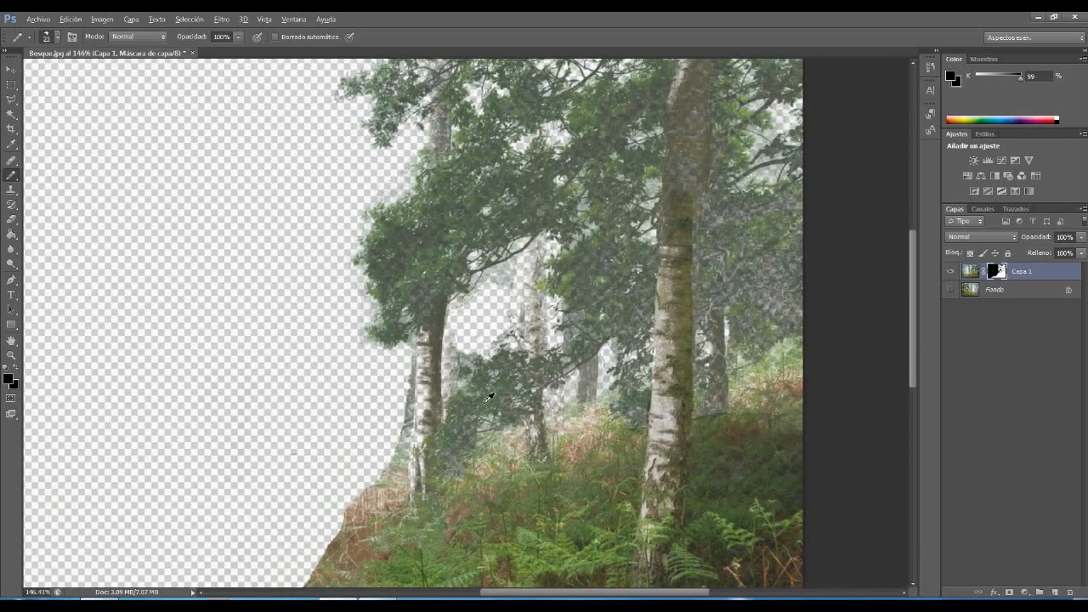
- Choose the round brush tip at 23 px with 0% hardness and trim the mask's slope edge below the leftmost birch
click(55, 35)
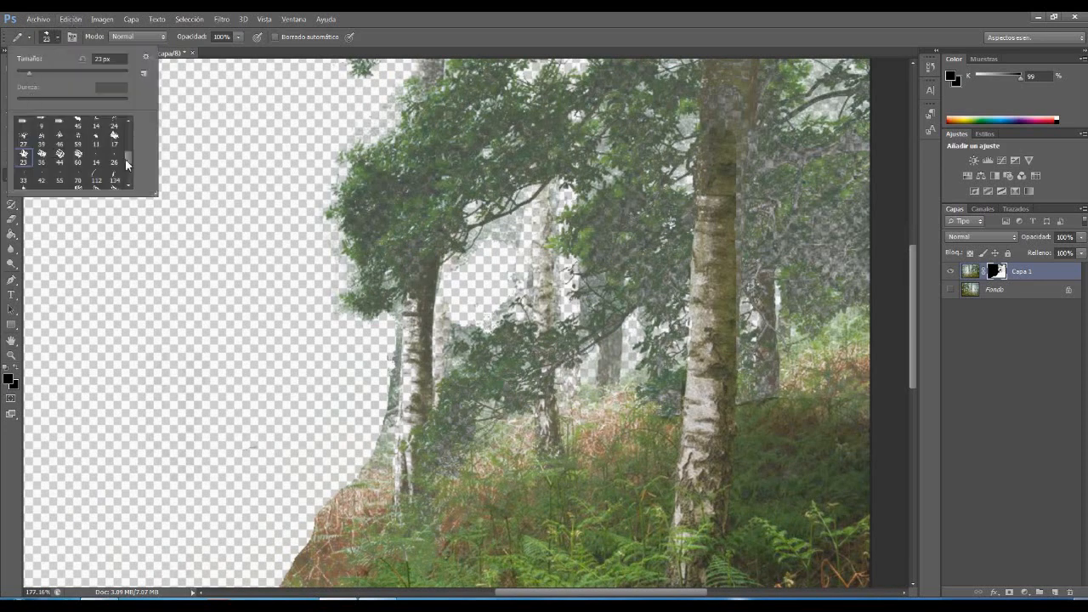
drag(127, 157, 134, 122)
click(30, 128)
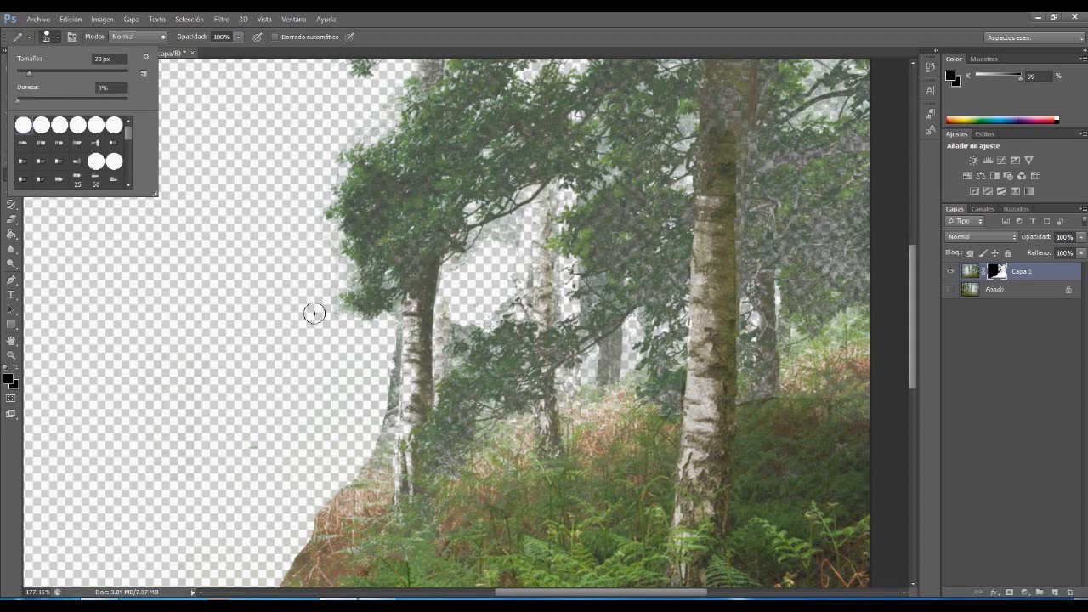
click(521, 247)
mouse_move(370, 439)
mouse_down()
mouse_move(378, 459)
mouse_move(366, 488)
mouse_move(330, 518)
mouse_up()
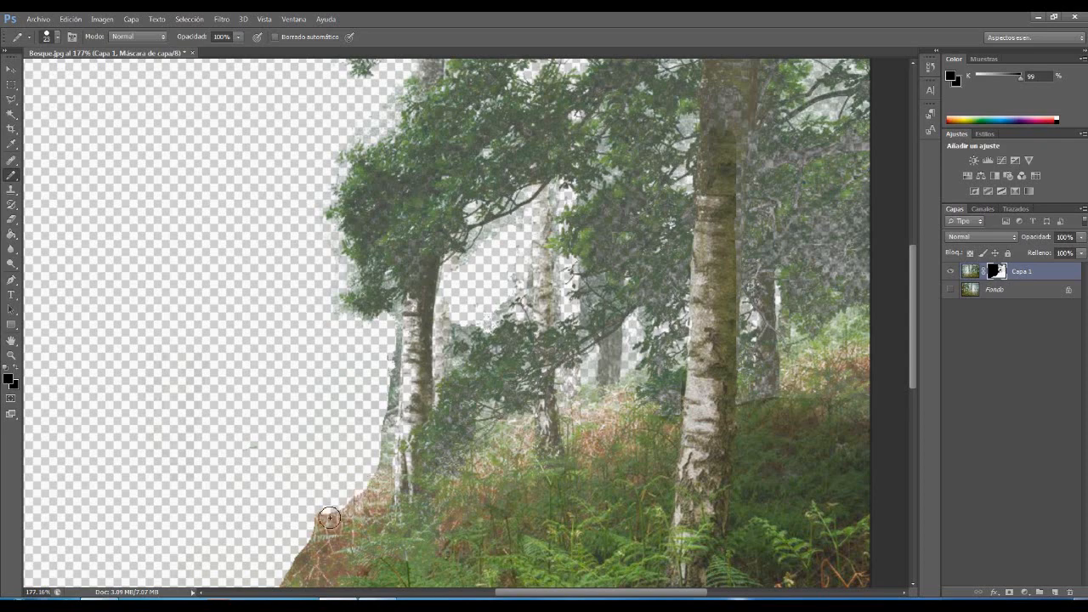
scroll(395, 380, down, 3)
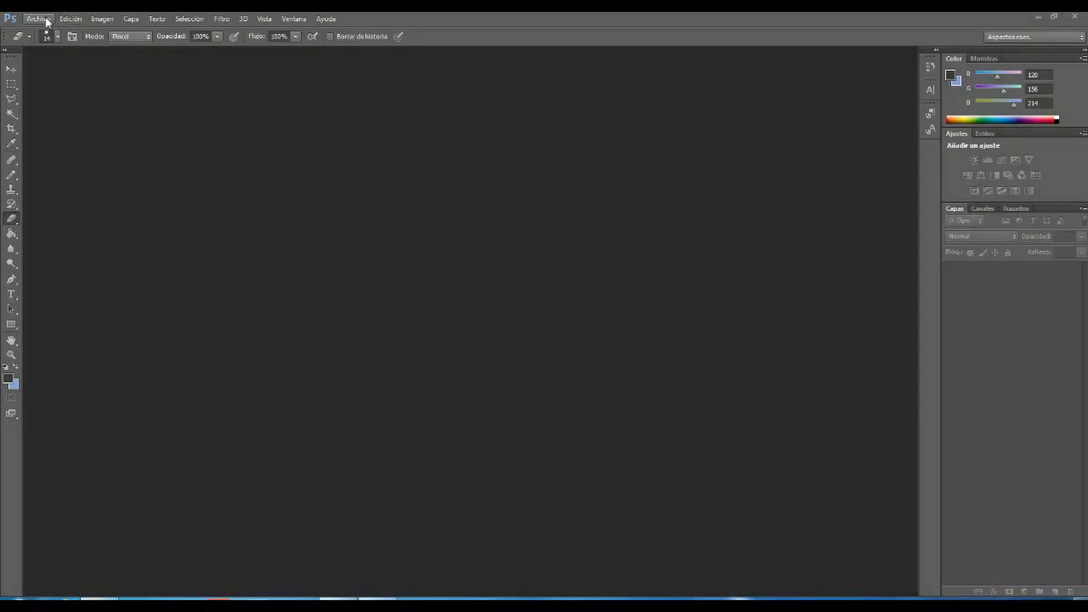
- Open the Cipres Solo image from the Edicion del render folder and duplicate its background layer
click(45, 22)
click(46, 47)
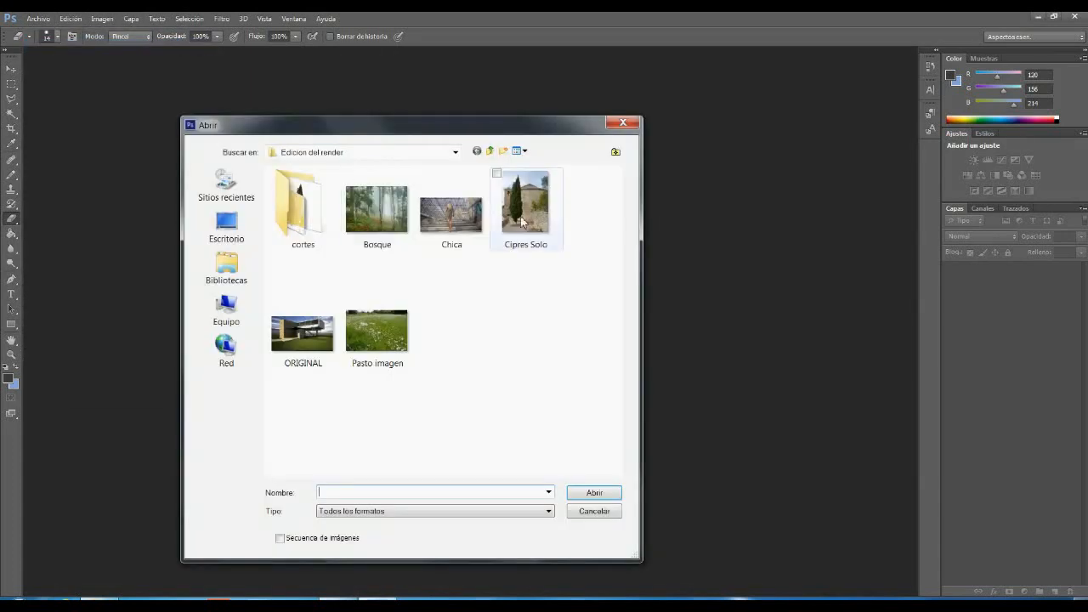
double_click(523, 204)
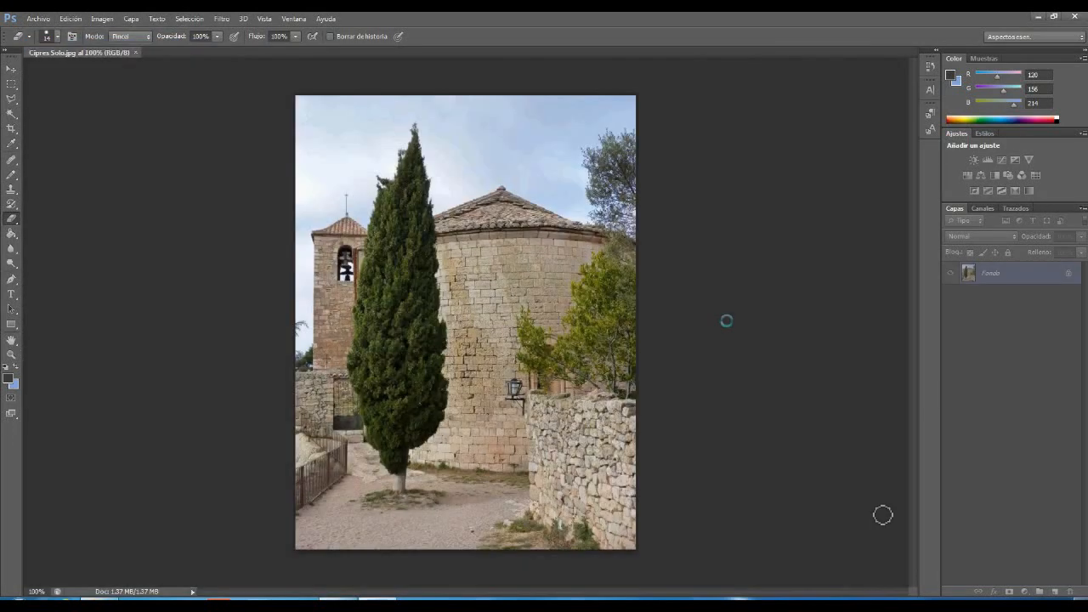
key(ctrl+j)
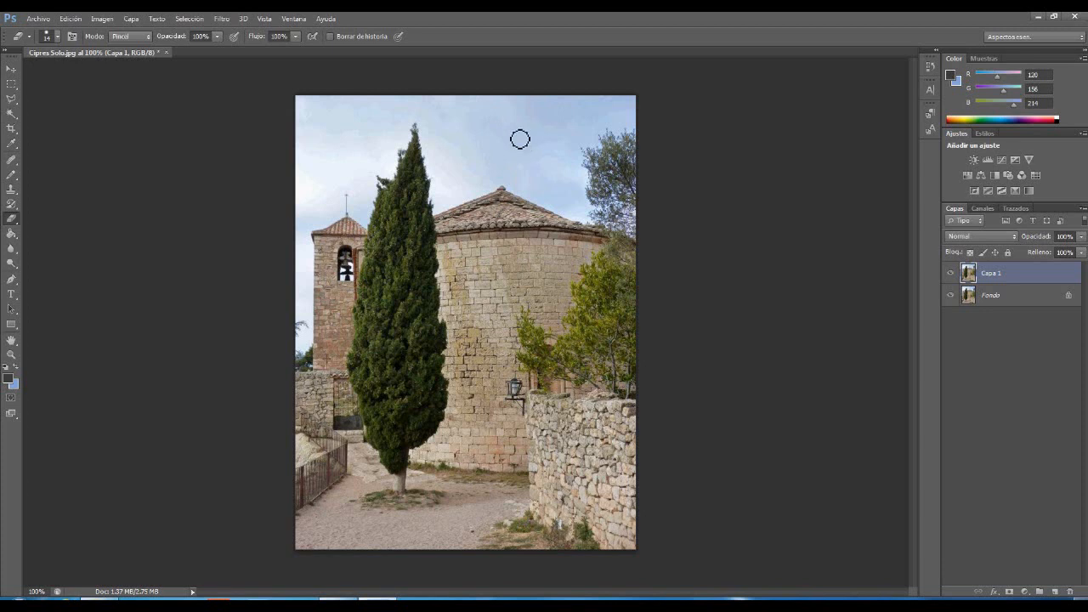
- Compare the red, green and blue channels of the cypress photo and select the red channel
click(983, 210)
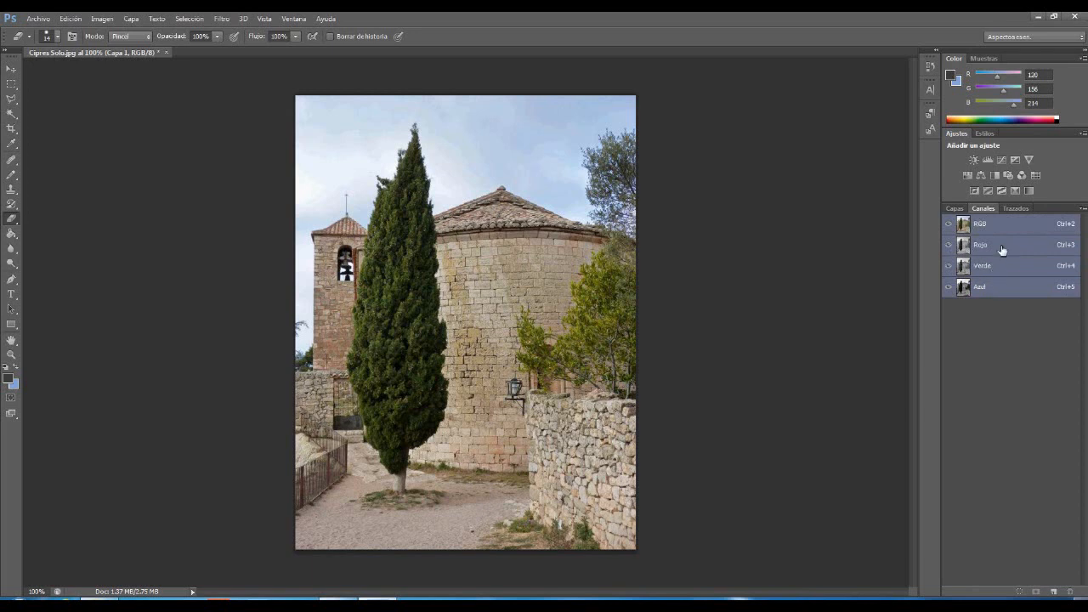
click(1003, 249)
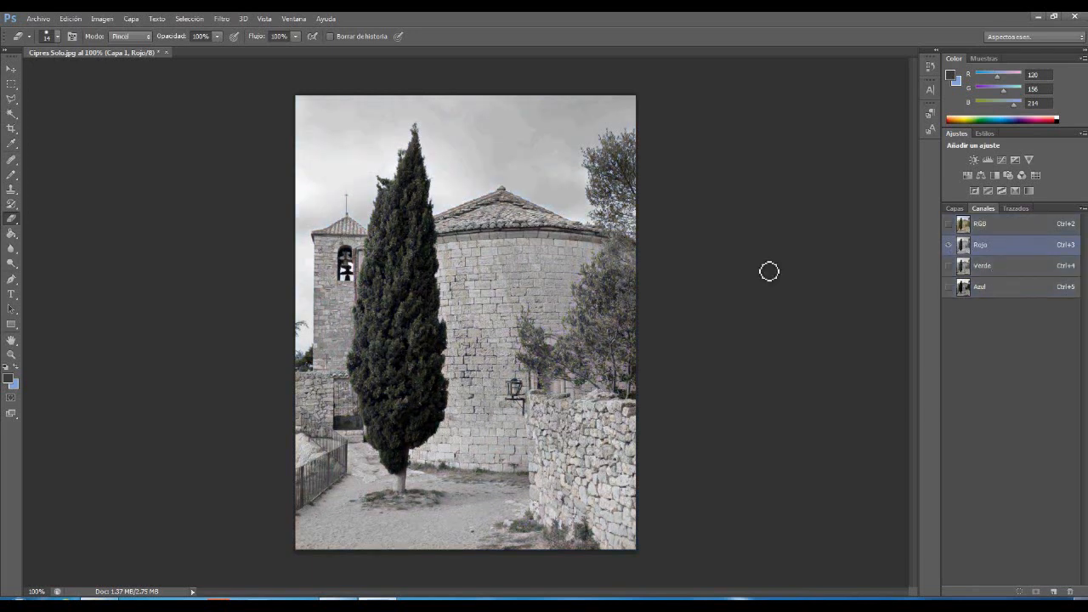
click(1028, 271)
click(1007, 293)
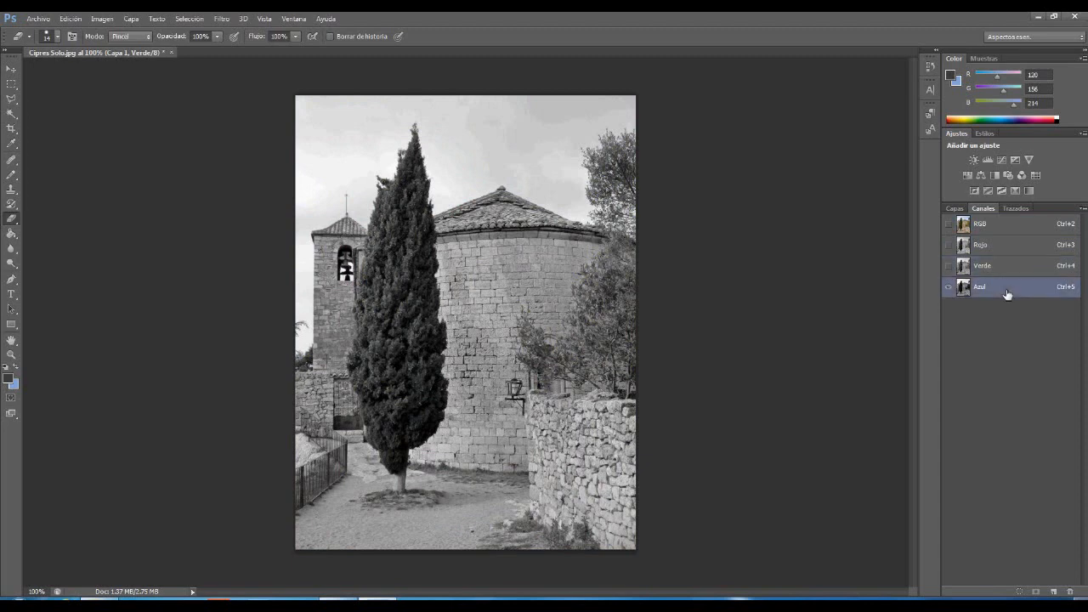
click(1011, 249)
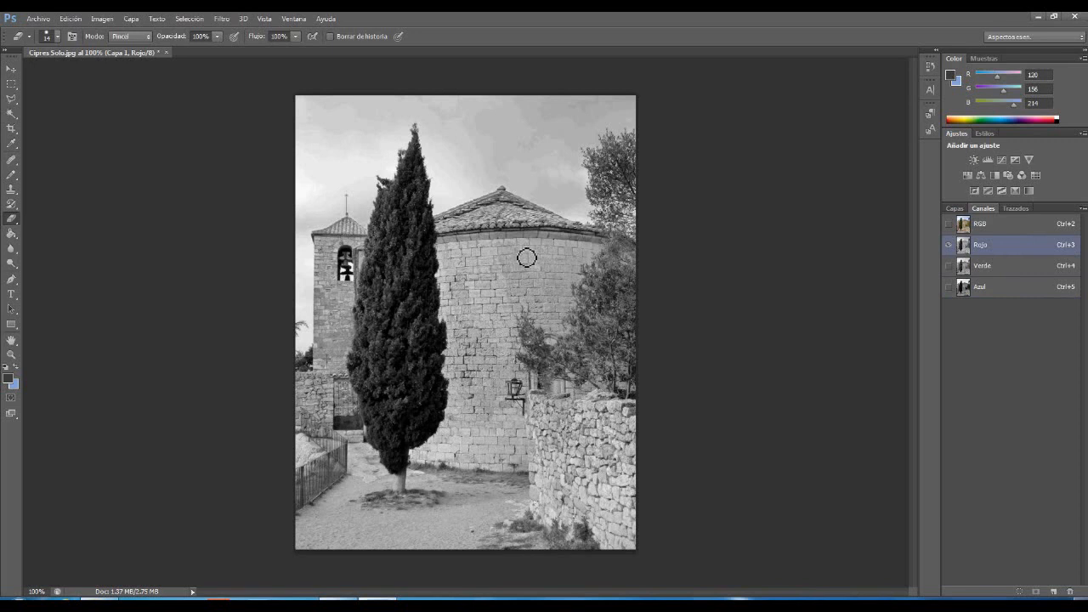
- Select the cypress's dark tones with Color Range and add a layer mask to Capa 1 from that selection
click(190, 19)
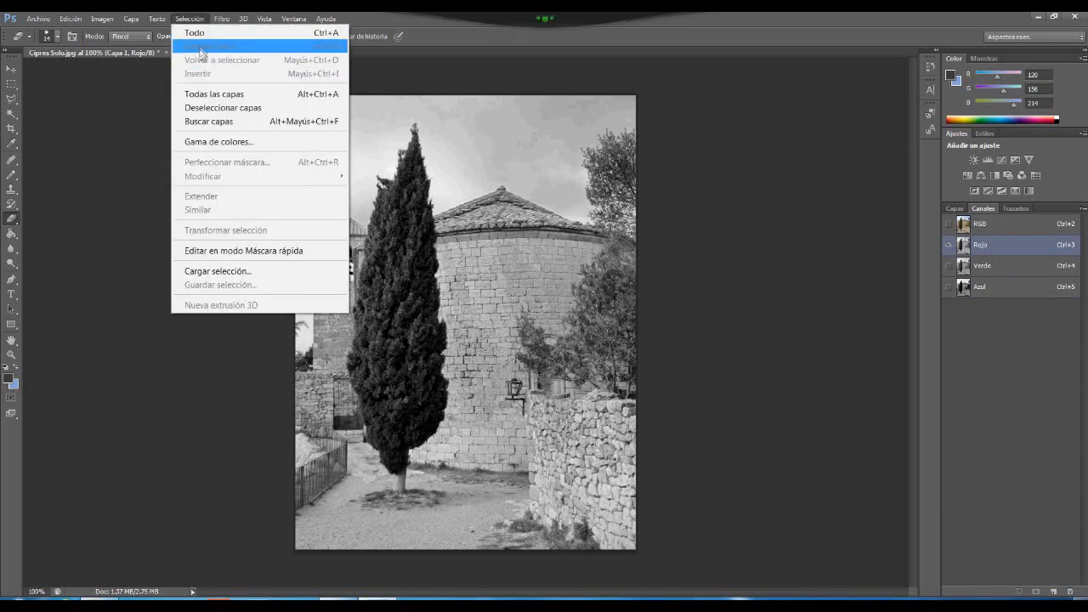
click(219, 141)
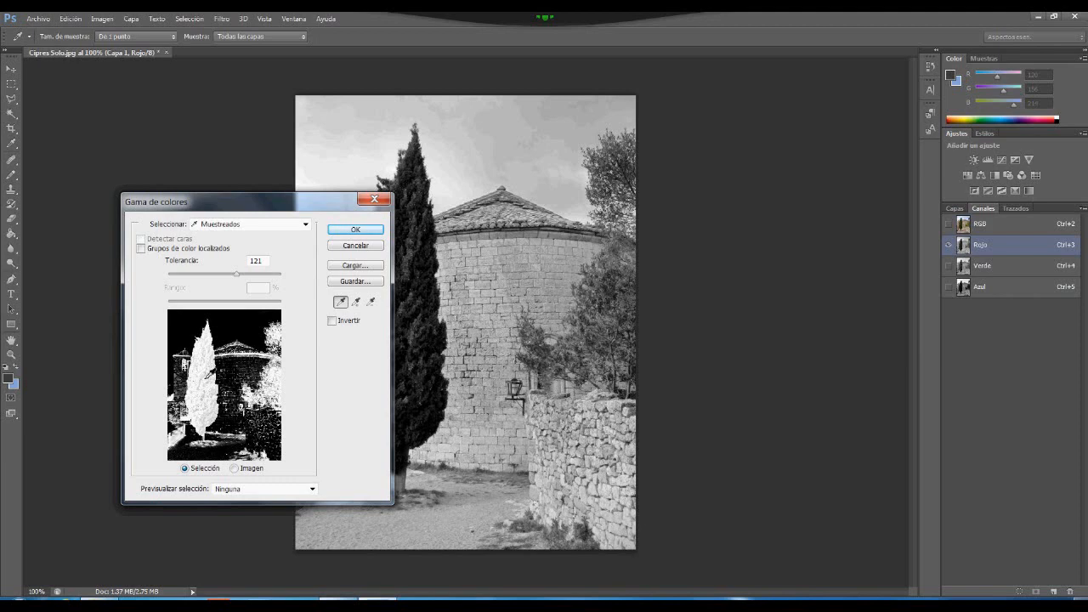
click(210, 371)
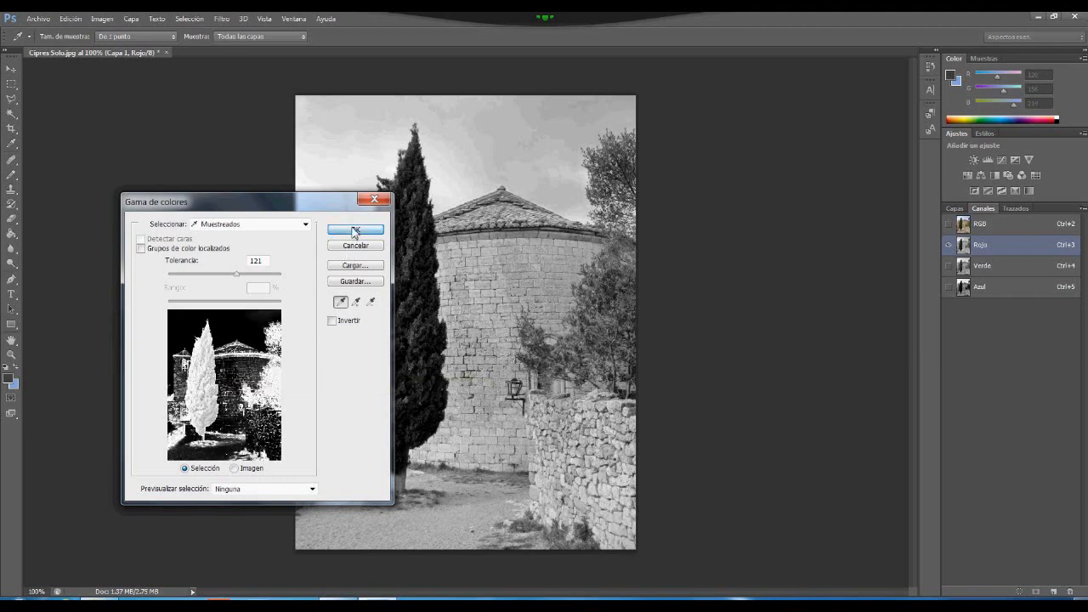
click(354, 231)
key(e)
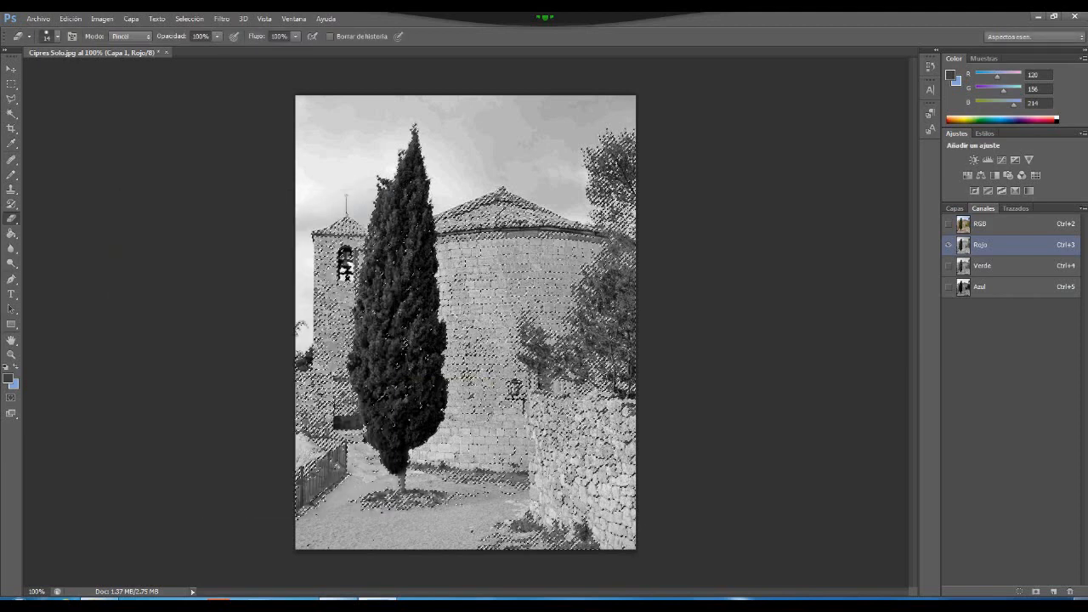
click(954, 208)
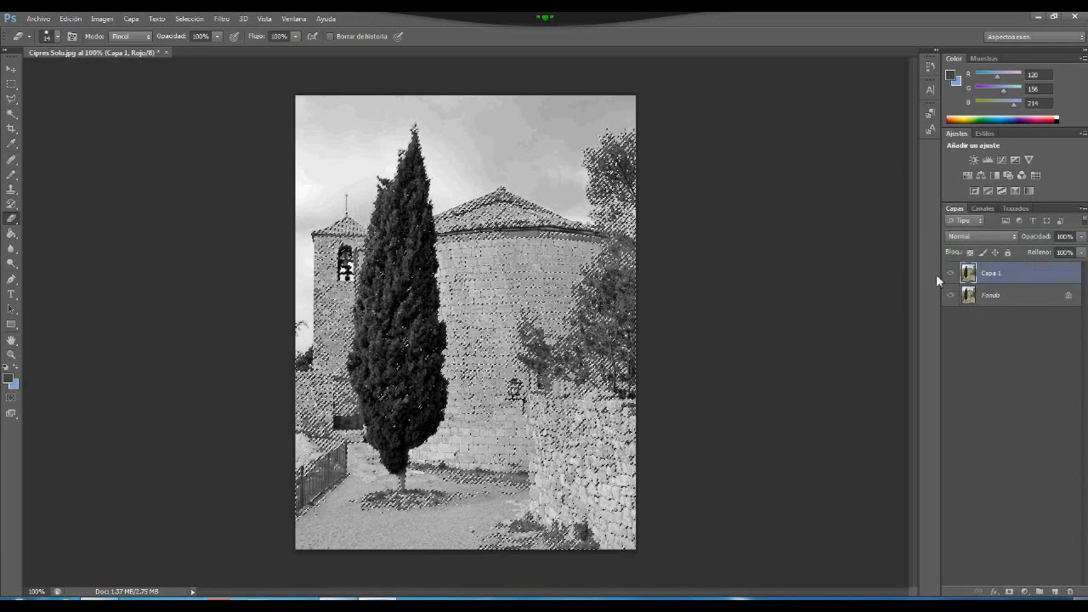
click(1010, 592)
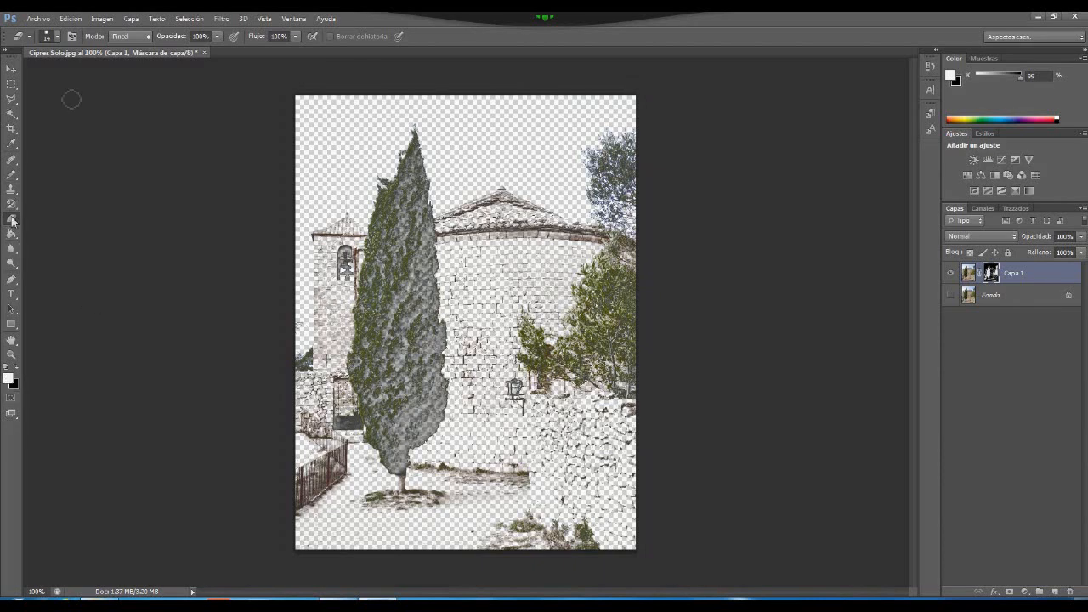
- Set the eraser size to 288 px and mask out the round building, shrubs, stone wall and fence around the cypress
click(57, 38)
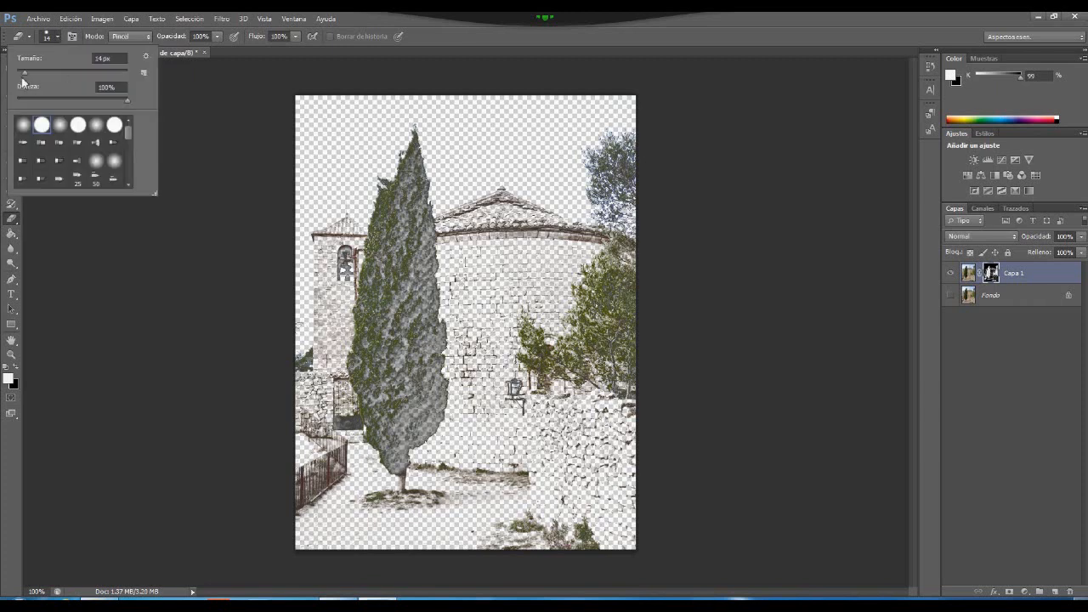
drag(25, 79, 75, 76)
mouse_move(609, 170)
mouse_down()
mouse_move(635, 467)
mouse_move(592, 334)
mouse_move(511, 204)
mouse_move(477, 247)
mouse_move(510, 395)
mouse_move(581, 474)
mouse_move(514, 531)
mouse_move(491, 501)
mouse_up()
mouse_move(273, 521)
mouse_down()
mouse_move(267, 431)
mouse_move(269, 517)
mouse_up()
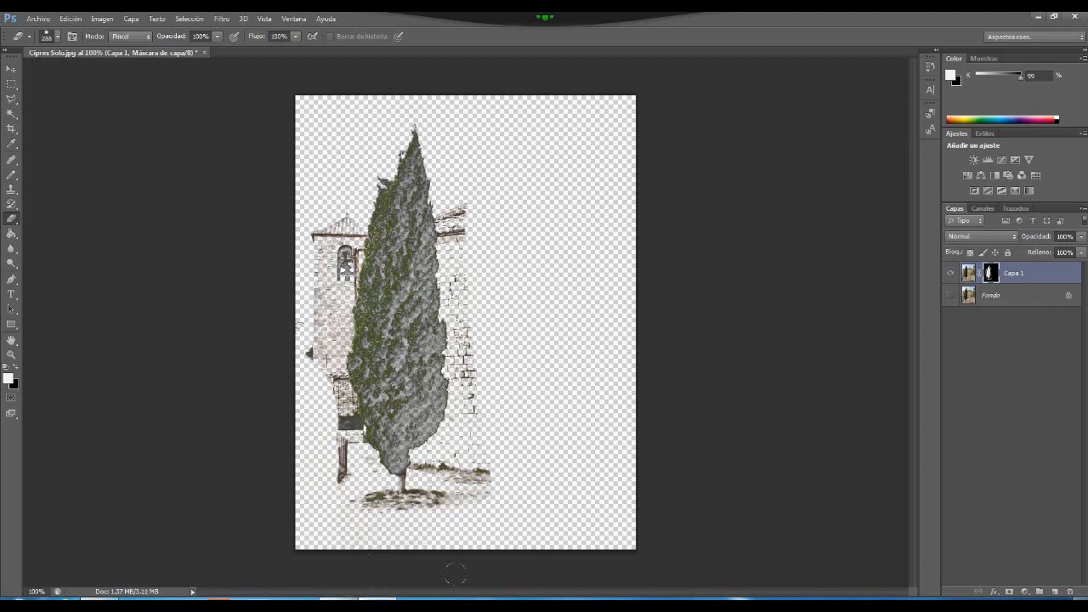
drag(563, 516, 538, 489)
- Mask out the bell tower and masonry to the left of the cypress
drag(271, 277, 278, 274)
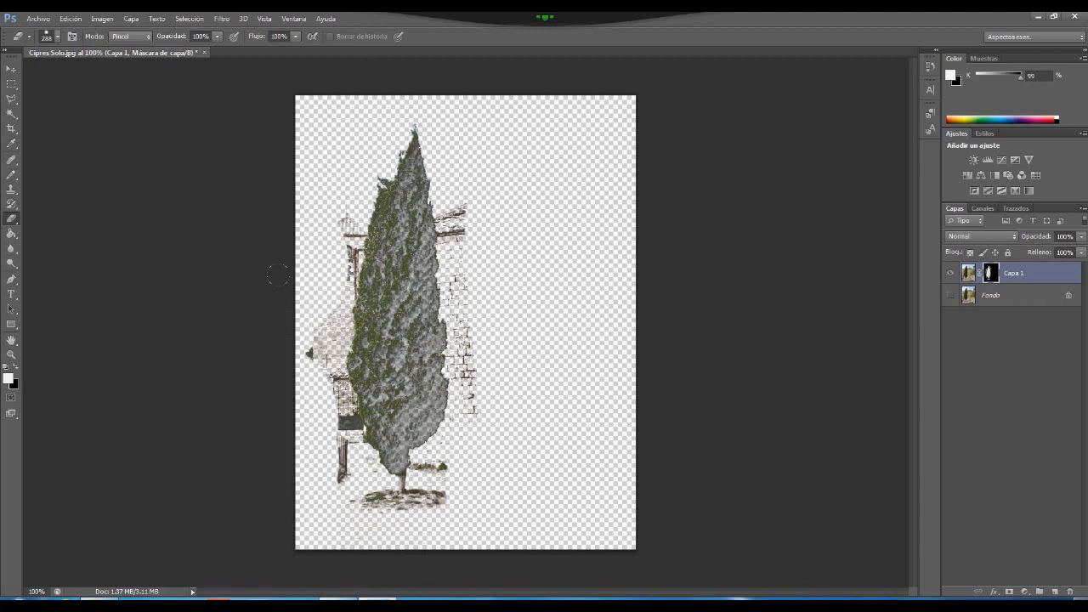
drag(285, 236, 282, 328)
mouse_move(273, 376)
mouse_down()
mouse_move(271, 358)
mouse_move(292, 325)
mouse_up()
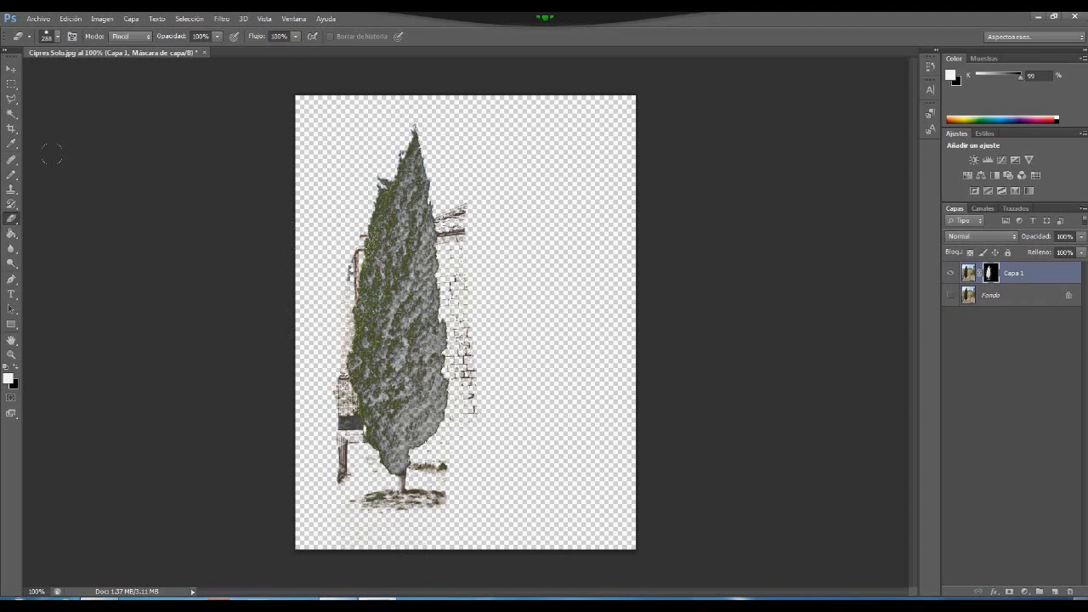
- Reduce the eraser size to 19 px for finer work on the cypress mask
click(58, 37)
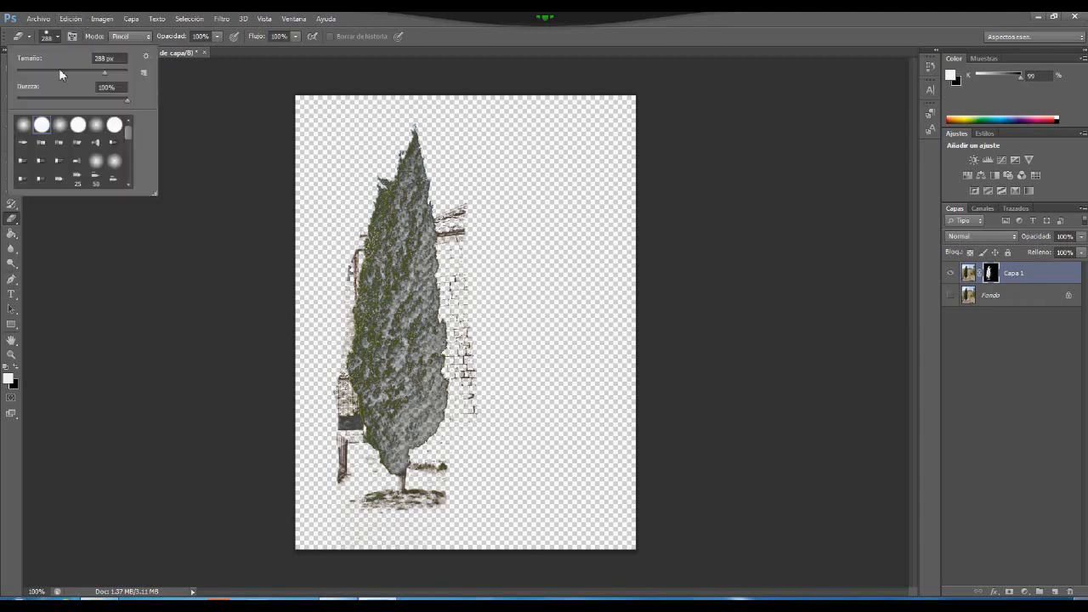
drag(96, 81, 31, 86)
click(10, 472)
- Restore the foliage in the middle and upper part of the cypress by painting its mask white with the Pencil tool
click(12, 175)
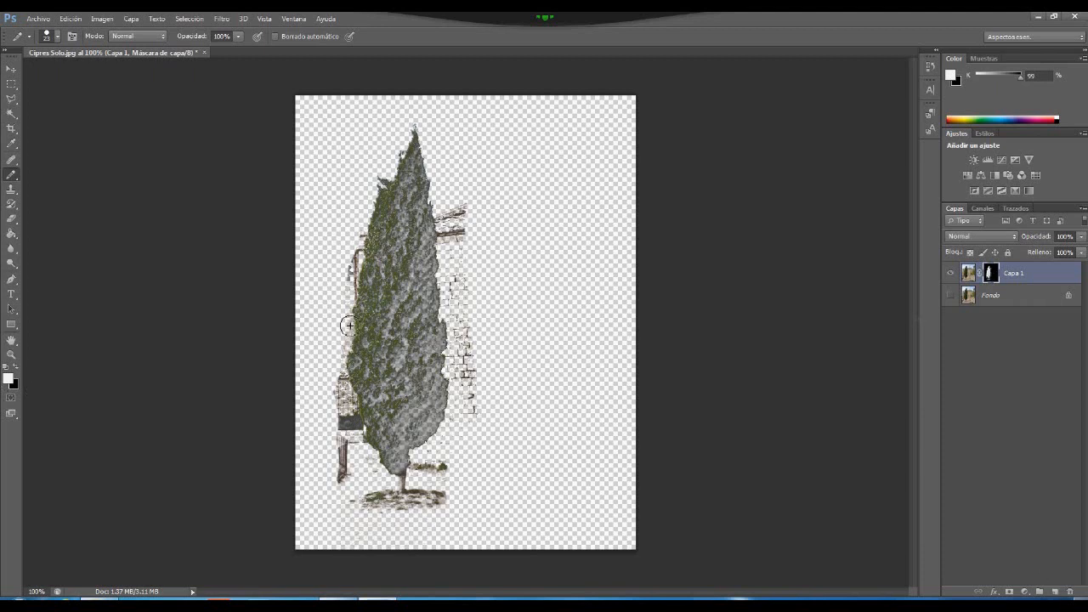
mouse_move(406, 247)
mouse_down()
mouse_move(408, 280)
mouse_move(411, 224)
mouse_move(401, 384)
mouse_move(405, 391)
mouse_move(413, 257)
mouse_move(413, 362)
mouse_move(428, 360)
mouse_move(431, 418)
mouse_move(437, 317)
mouse_move(429, 246)
mouse_move(423, 364)
mouse_move(415, 246)
mouse_move(392, 335)
mouse_move(400, 252)
mouse_move(395, 391)
mouse_move(381, 342)
mouse_move(385, 434)
mouse_move(396, 437)
mouse_move(395, 365)
mouse_up()
scroll(394, 366, up, 5)
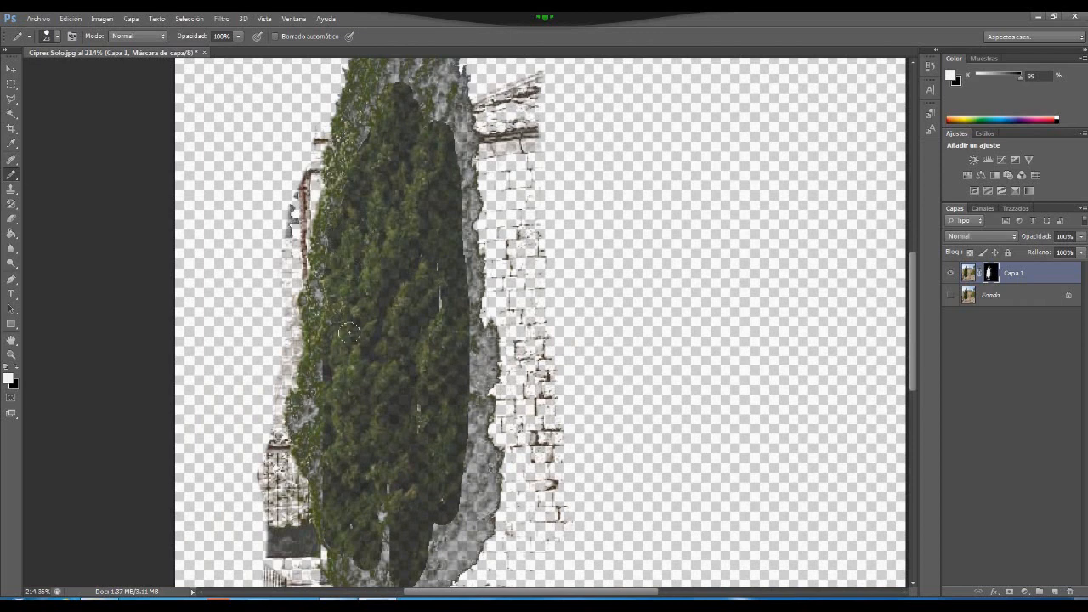
mouse_move(342, 313)
mouse_down()
mouse_move(330, 411)
mouse_move(345, 488)
mouse_move(388, 554)
mouse_move(407, 555)
mouse_move(460, 528)
mouse_move(476, 502)
mouse_move(481, 364)
mouse_move(446, 273)
mouse_up()
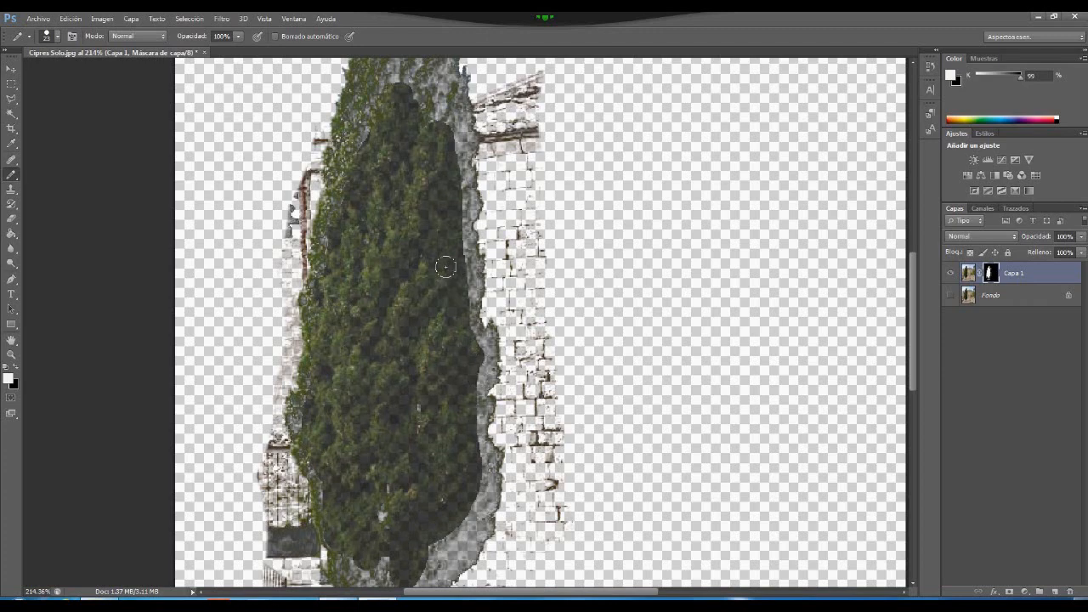
scroll(446, 267, up, 5)
mouse_move(423, 157)
mouse_down()
mouse_move(416, 243)
mouse_move(423, 199)
mouse_move(369, 331)
mouse_up()
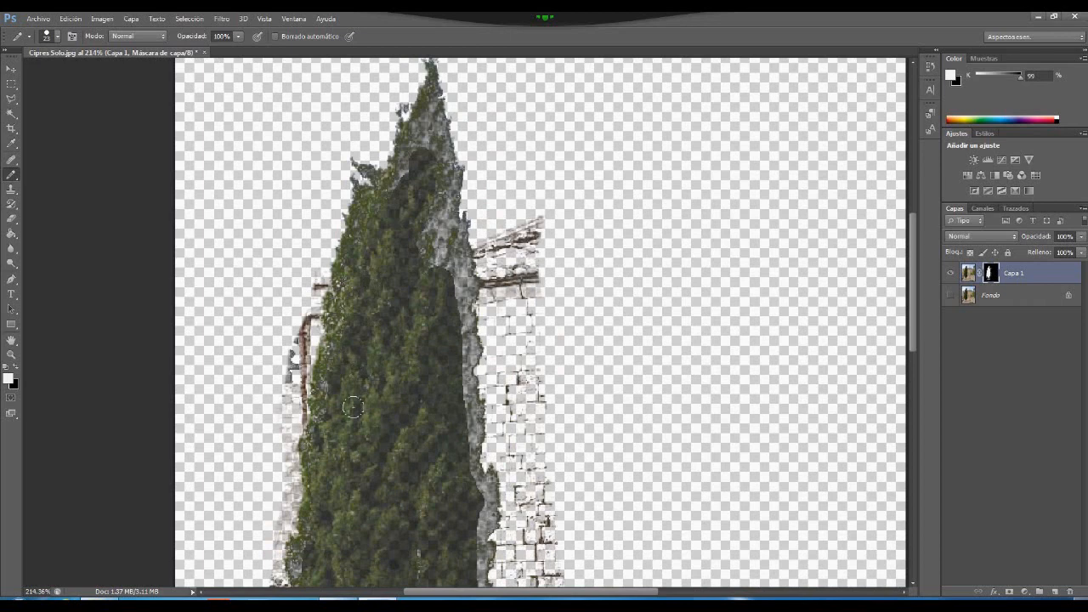
drag(438, 267, 427, 168)
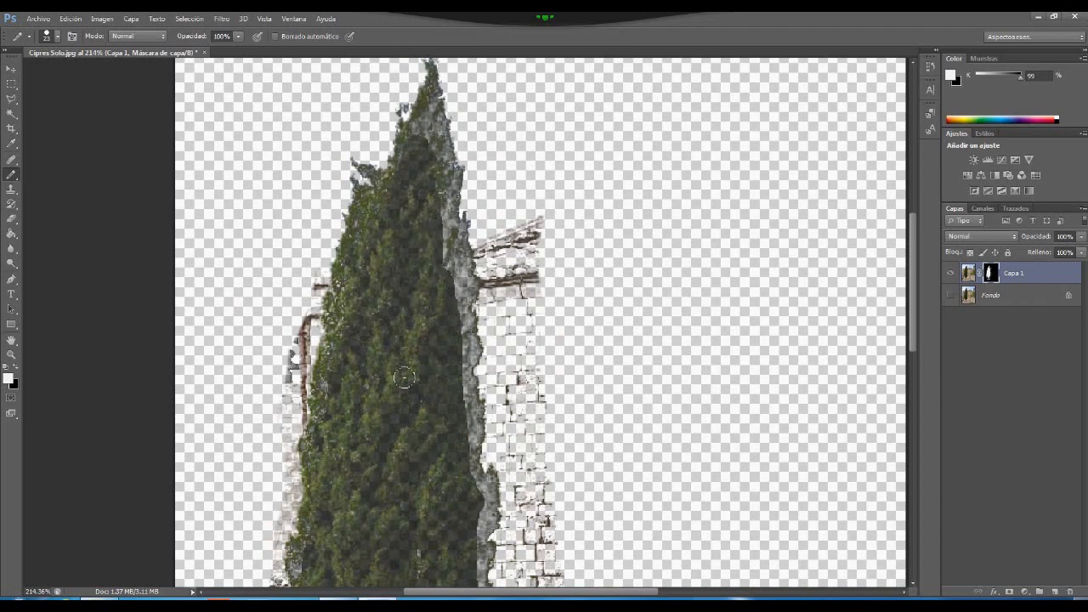
- Restore the foliage along the lower right and base of the cypress crown on the layer mask
scroll(425, 319, down, 5)
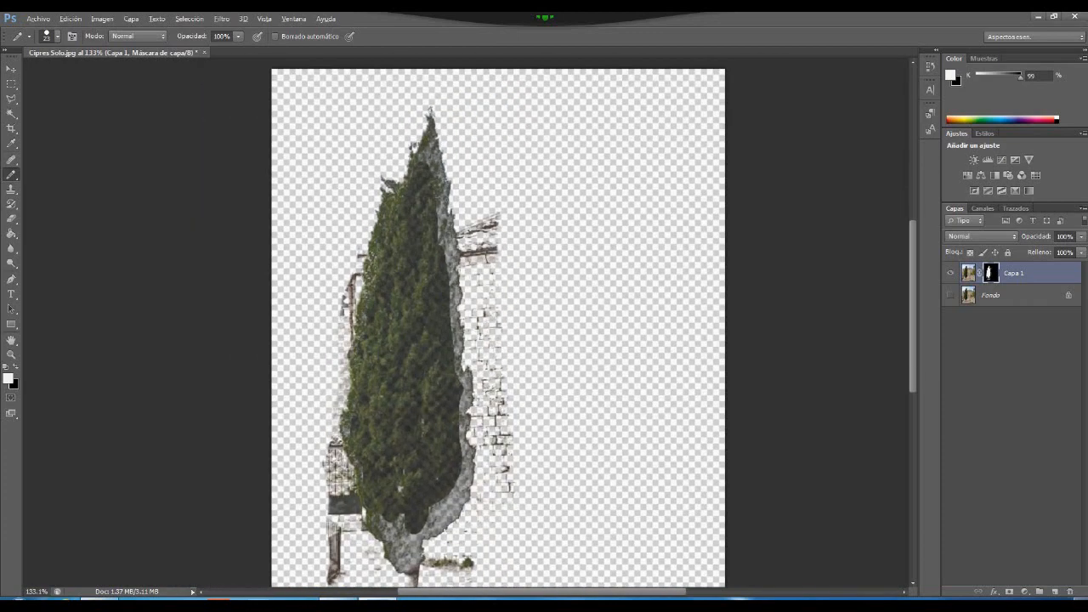
scroll(428, 495, up, 4)
scroll(431, 490, up, 3)
drag(472, 474, 404, 528)
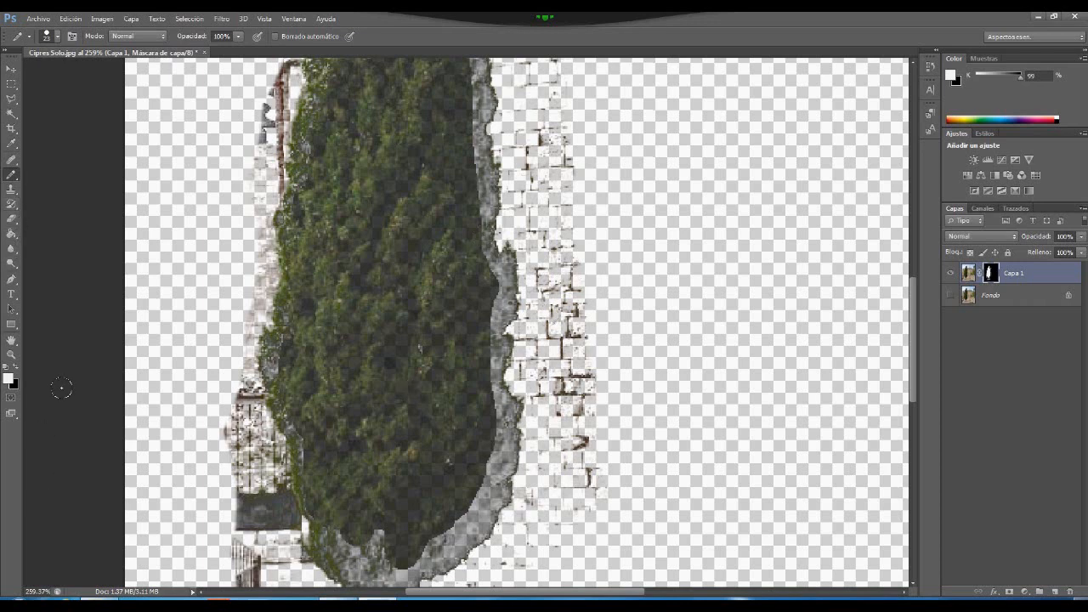
mouse_move(451, 501)
mouse_down()
mouse_move(474, 489)
mouse_move(437, 517)
mouse_up()
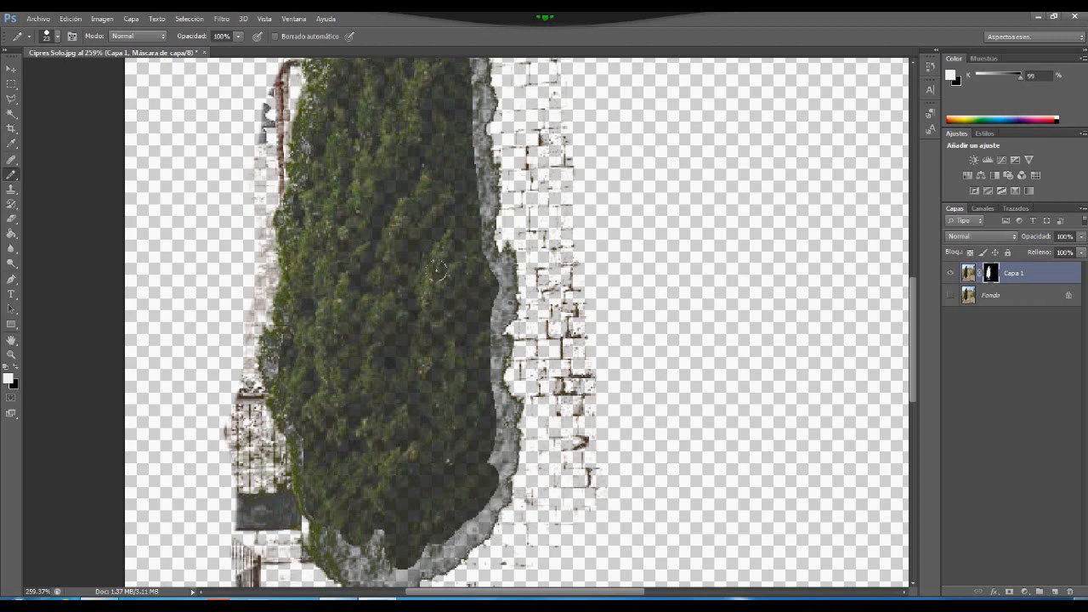
mouse_move(361, 496)
mouse_down()
mouse_move(375, 551)
mouse_move(349, 552)
mouse_move(391, 528)
mouse_up()
scroll(394, 491, down, 5)
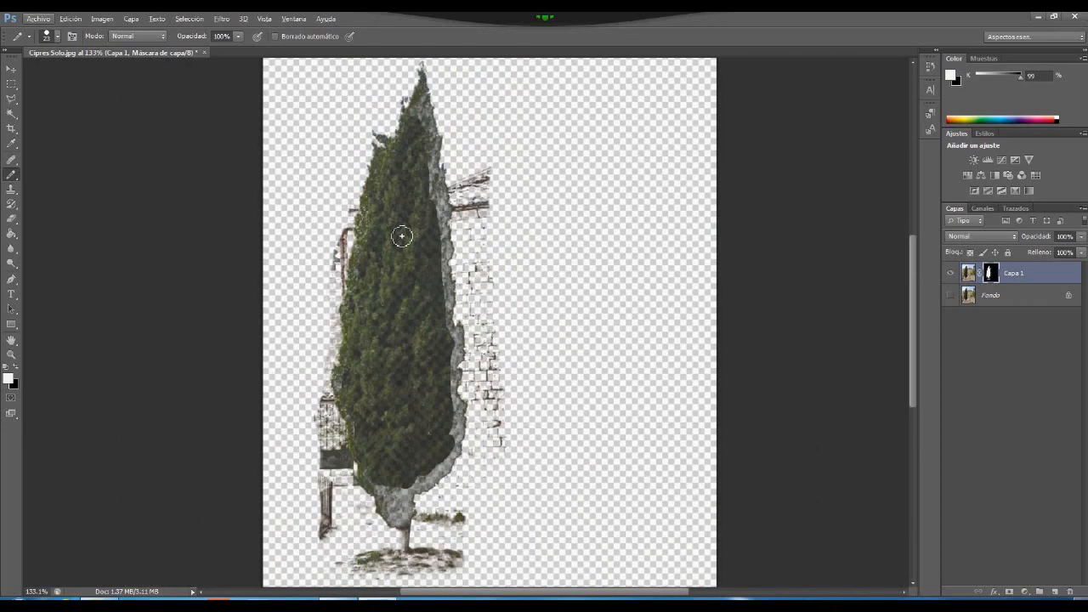
- Restore the remaining foliage near the cypress's right edge and base, and erase the outer stonework to the right of the tree
mouse_move(420, 142)
mouse_down()
mouse_move(424, 119)
mouse_move(467, 439)
mouse_move(453, 474)
mouse_move(404, 515)
mouse_move(388, 503)
mouse_move(377, 417)
mouse_up()
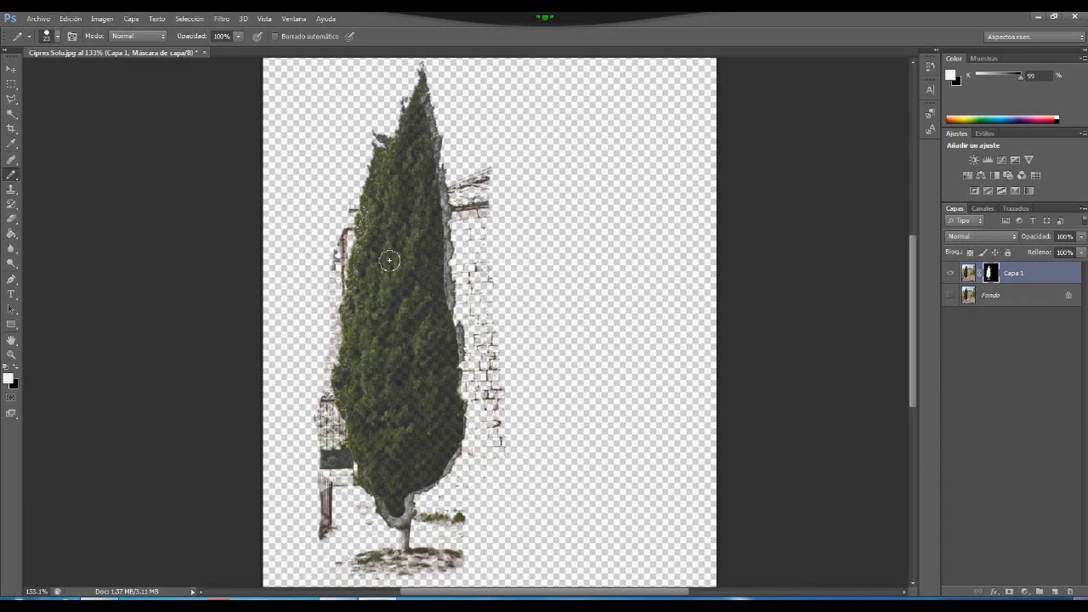
mouse_move(386, 221)
mouse_down()
mouse_move(398, 182)
mouse_move(424, 164)
mouse_move(450, 229)
mouse_move(449, 278)
mouse_up()
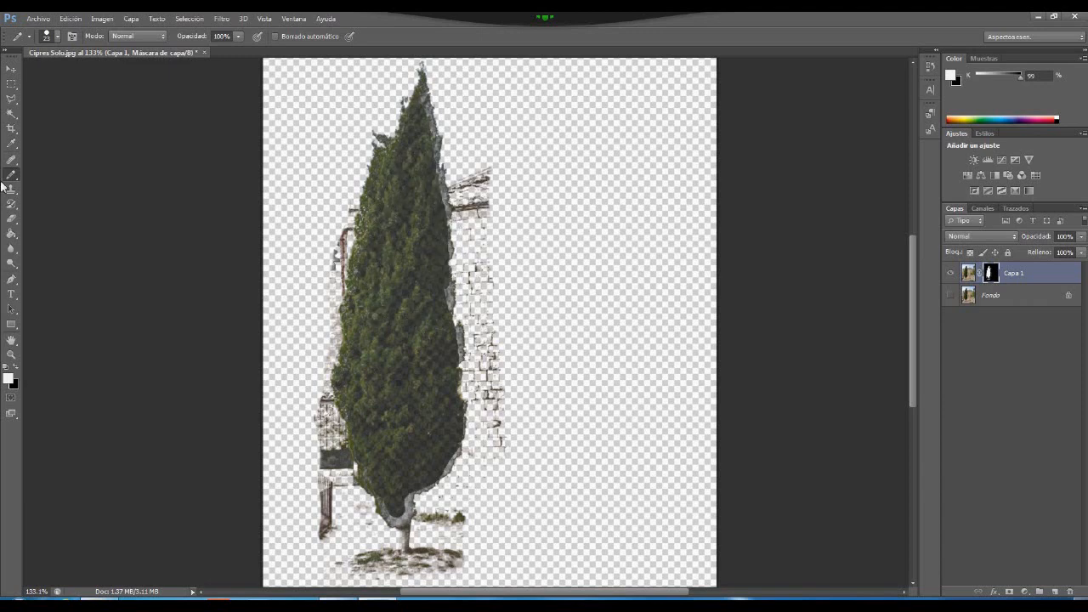
click(12, 220)
mouse_move(512, 190)
mouse_down()
mouse_move(520, 448)
mouse_move(523, 398)
mouse_move(484, 183)
mouse_move(511, 453)
mouse_move(496, 338)
mouse_move(496, 396)
mouse_up()
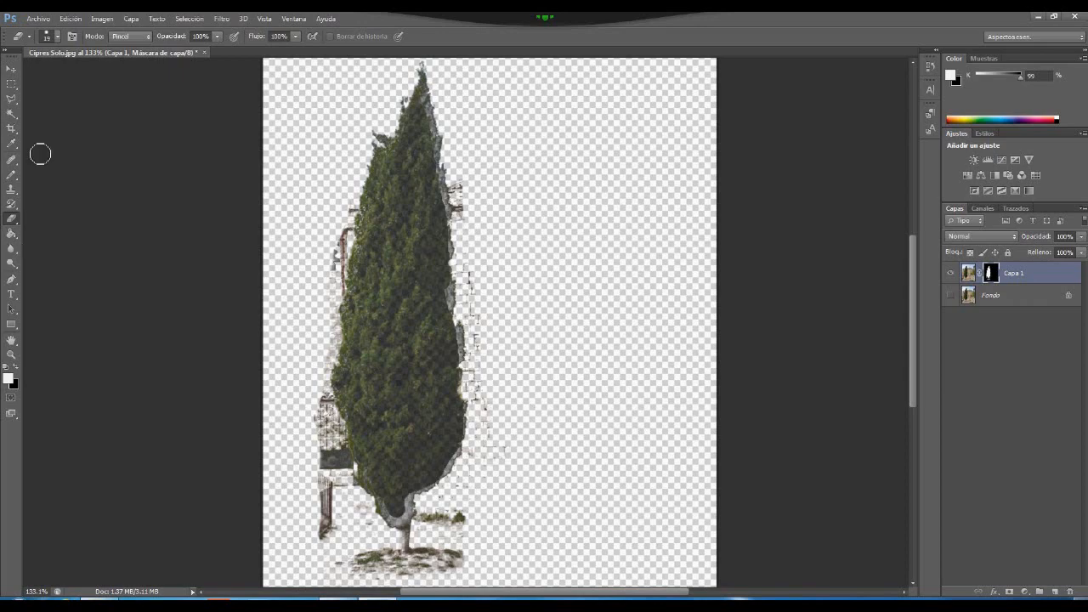
click(37, 18)
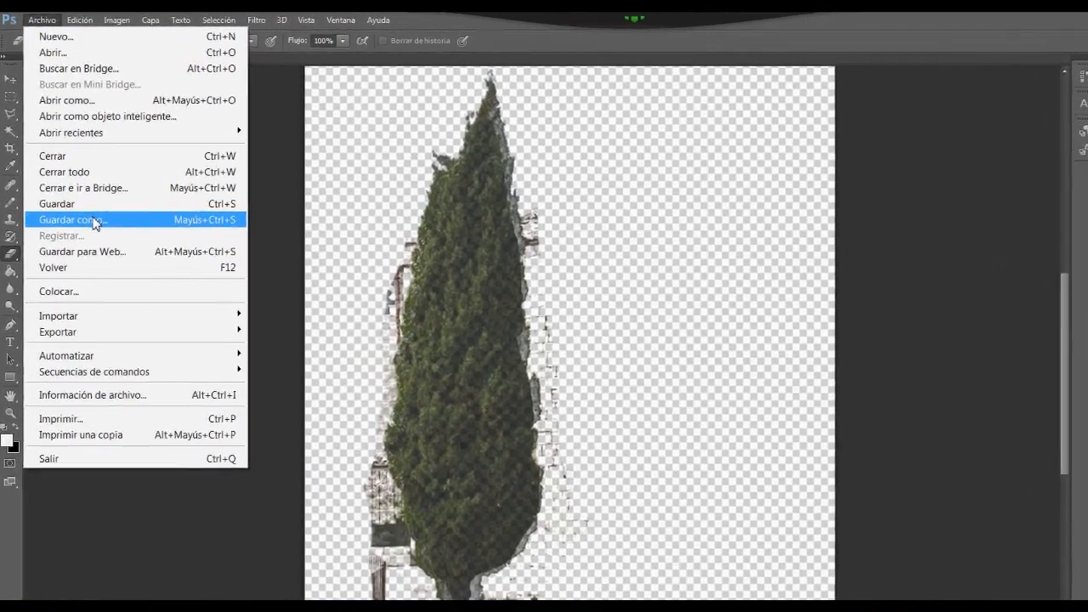
click(83, 191)
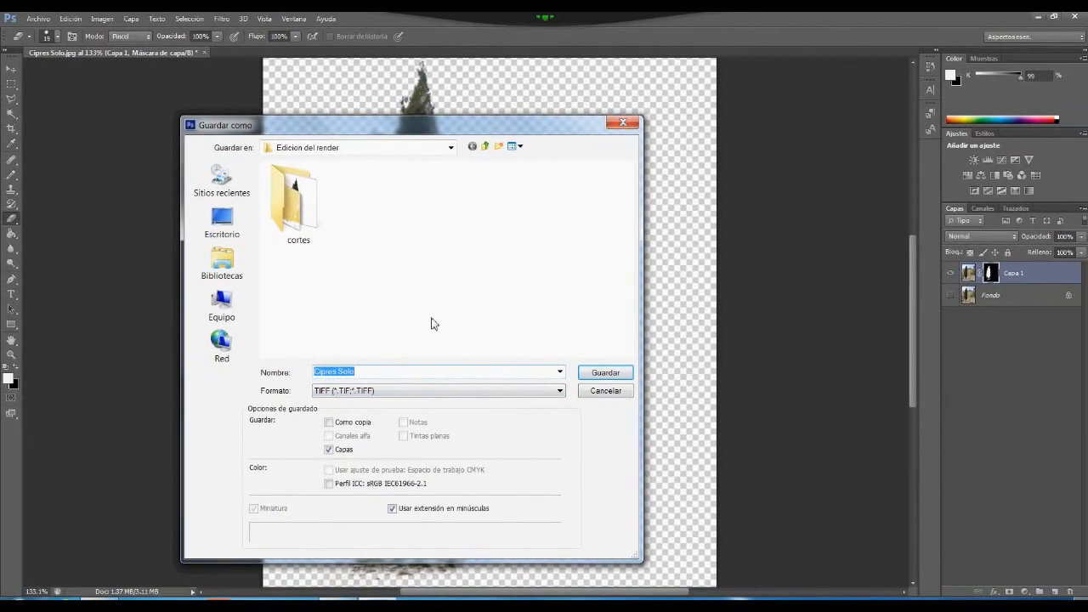
click(622, 125)
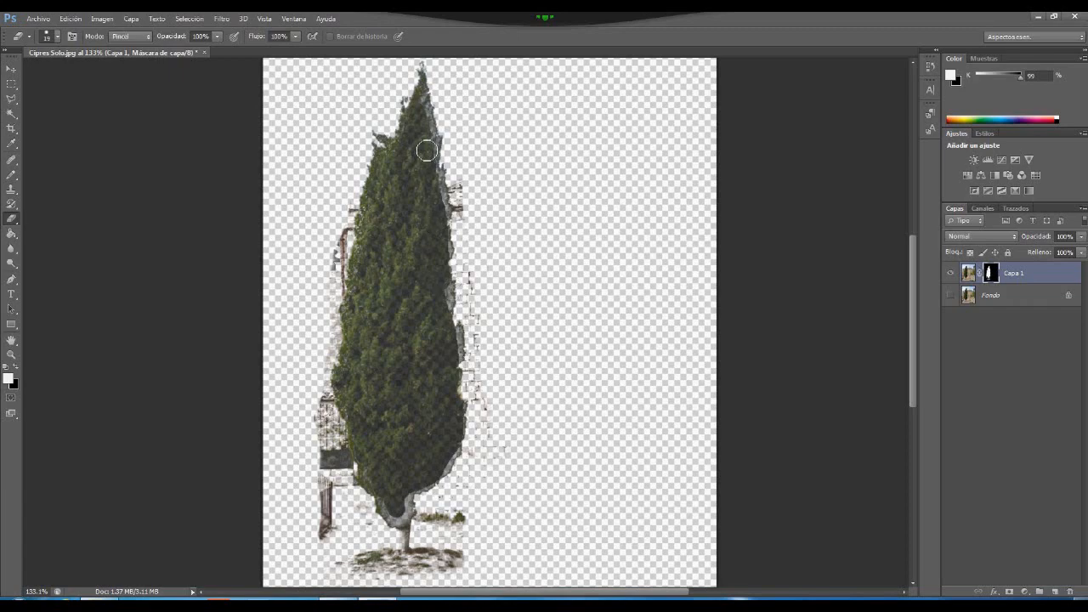
- Test the eraser on the cypress's left side, set the foreground colour to #040404 and erase the wooden frame beside the foliage
scroll(399, 222, up, 1)
scroll(398, 222, up, 3)
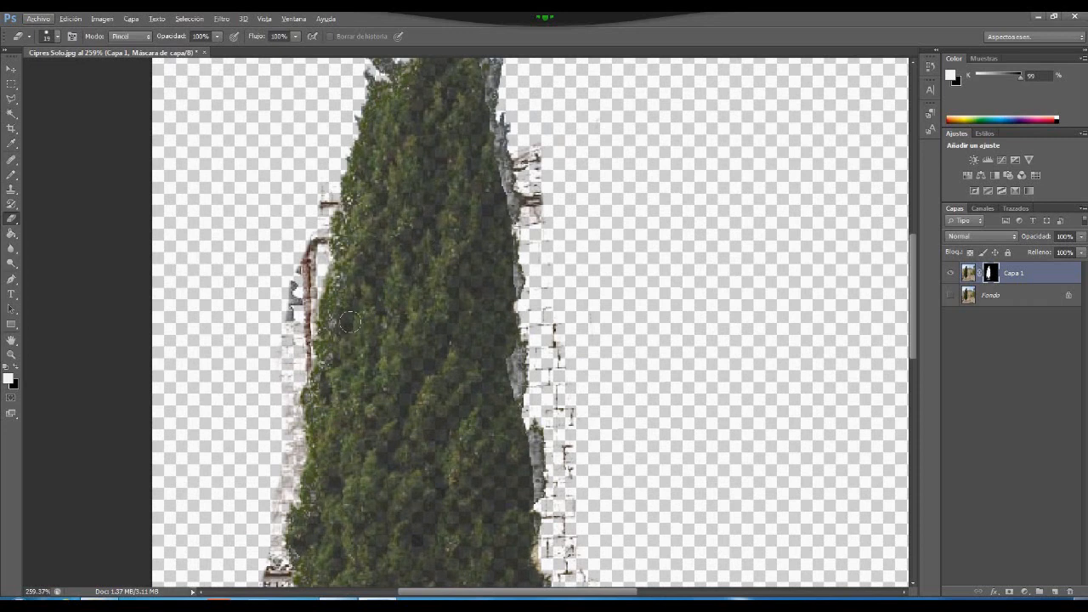
click(345, 288)
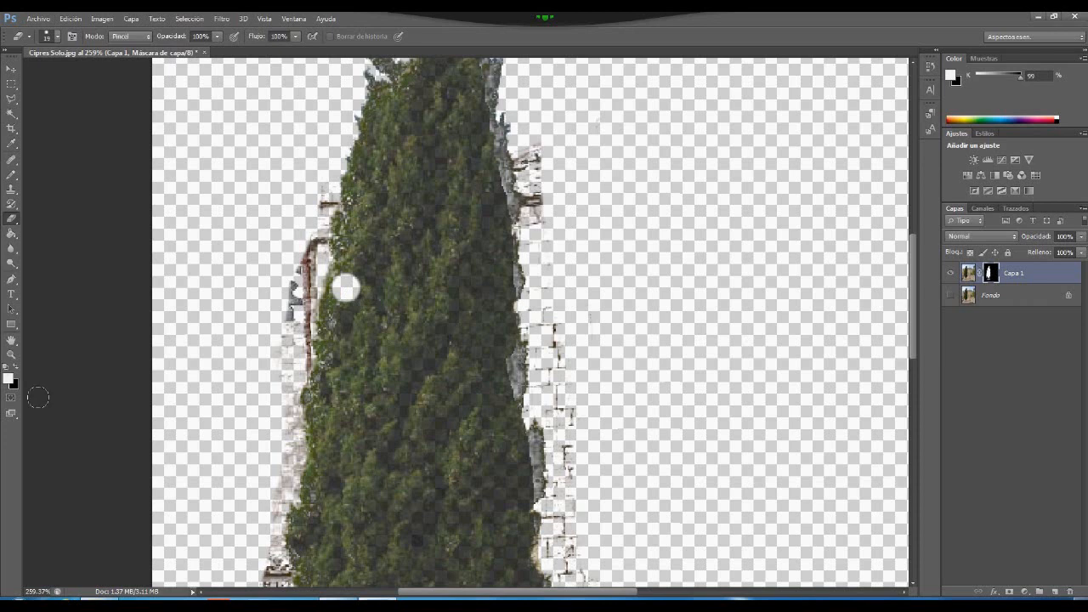
click(8, 379)
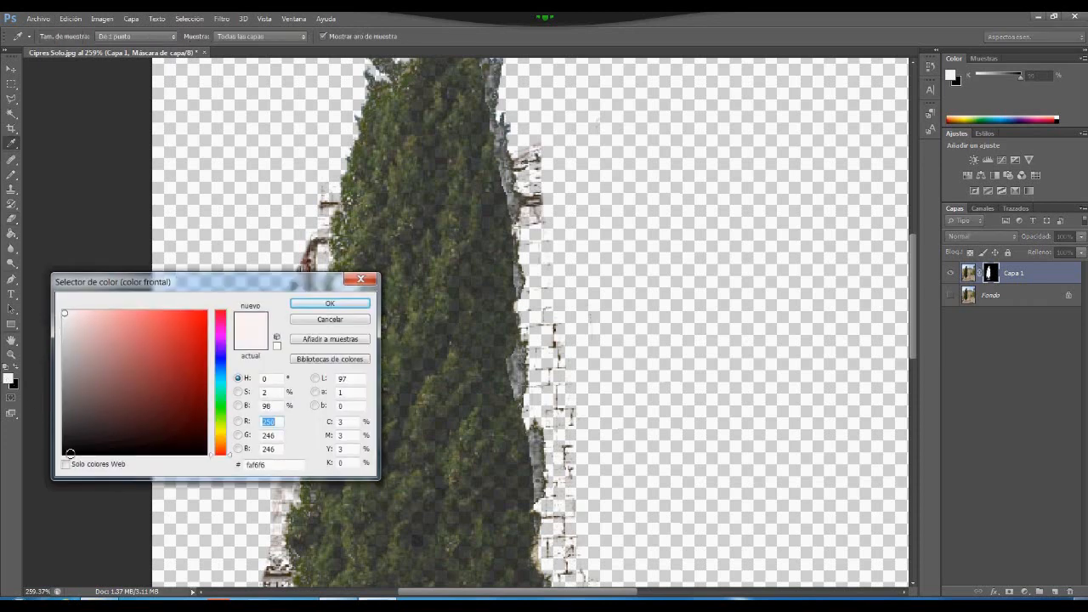
click(67, 457)
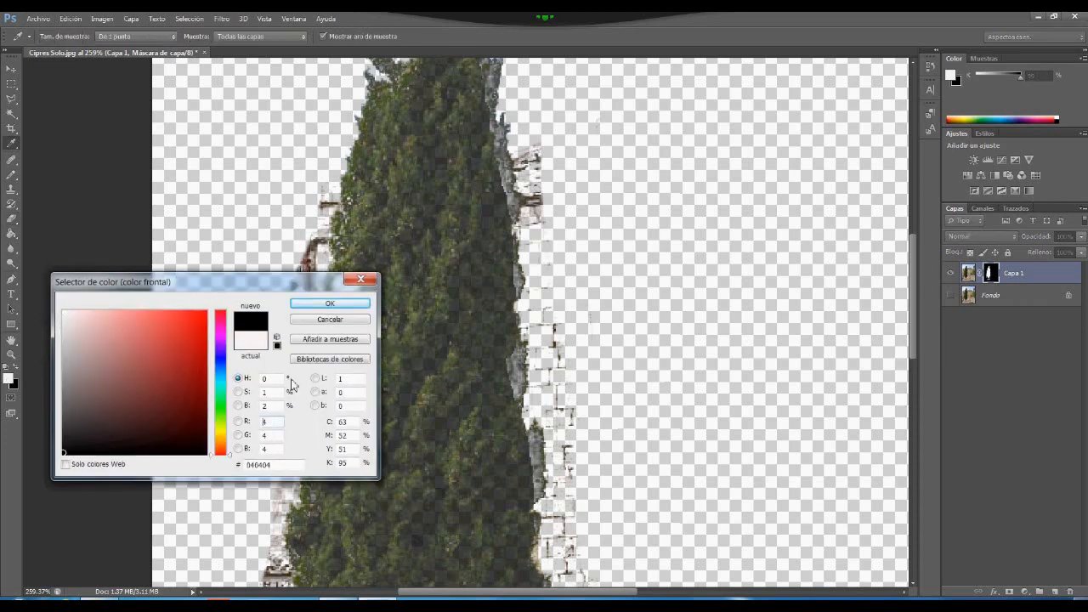
click(330, 303)
mouse_move(325, 262)
mouse_down()
mouse_move(293, 297)
mouse_move(303, 331)
mouse_up()
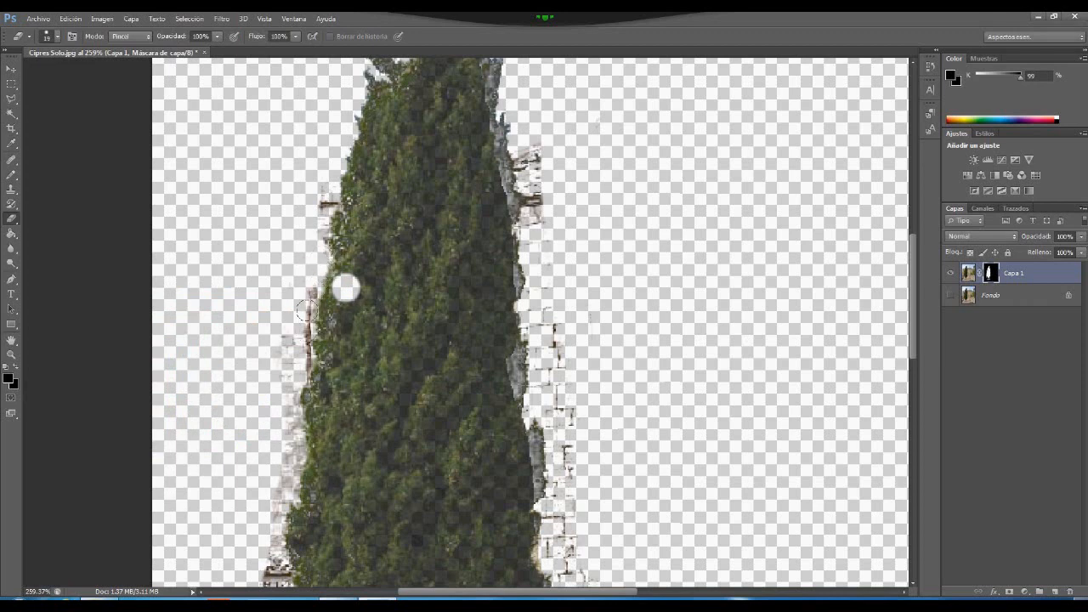
- Set the foreground colour to #f8f5f5 and erase the stonework remnants along the cypress's upper left edge
click(7, 383)
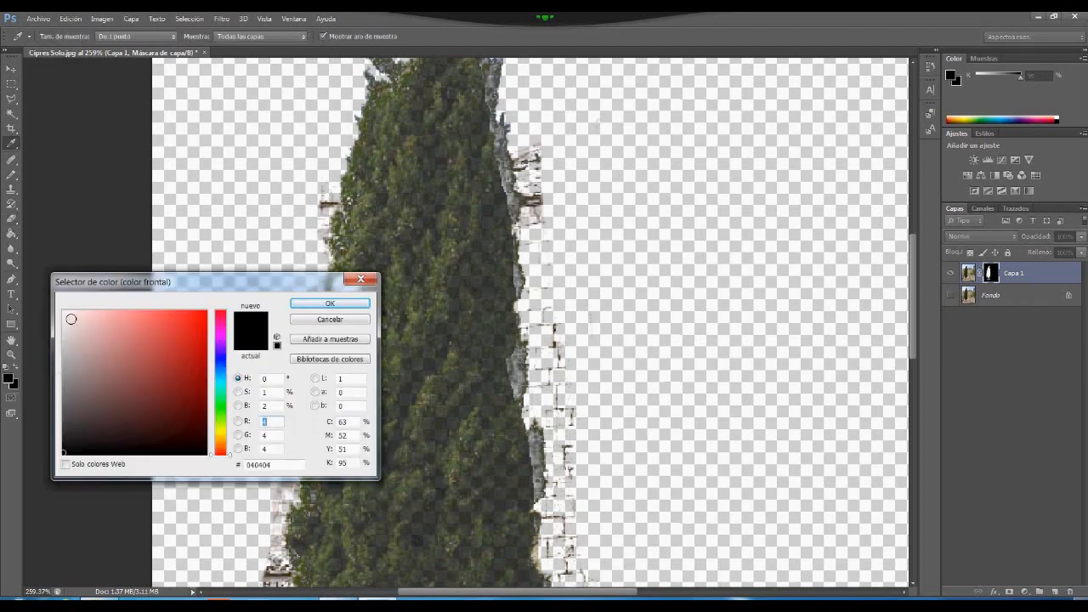
click(64, 314)
click(330, 303)
drag(363, 303, 359, 295)
drag(336, 204, 338, 210)
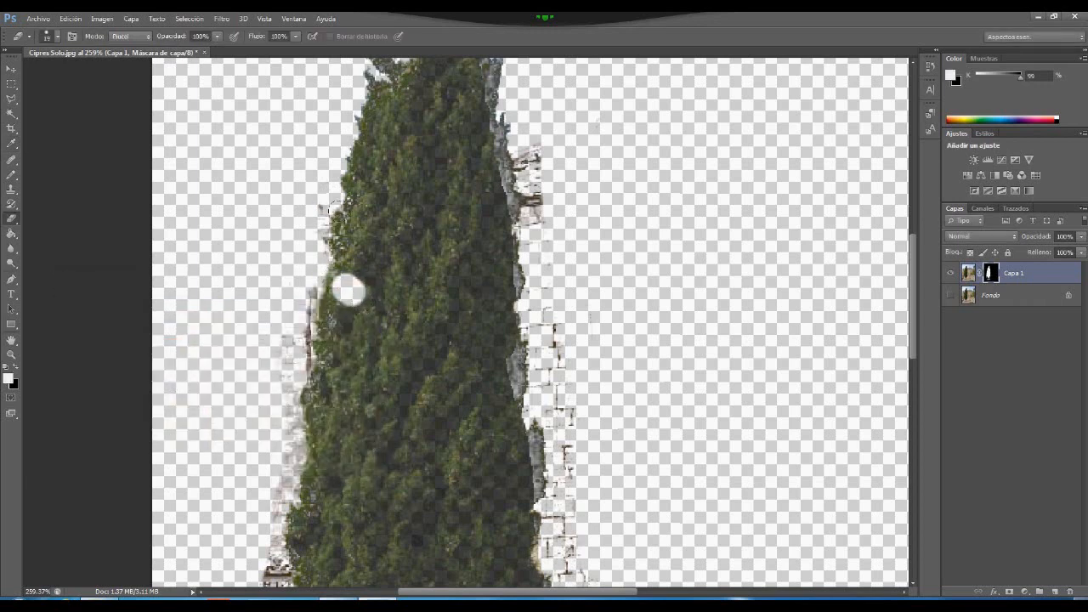
click(9, 383)
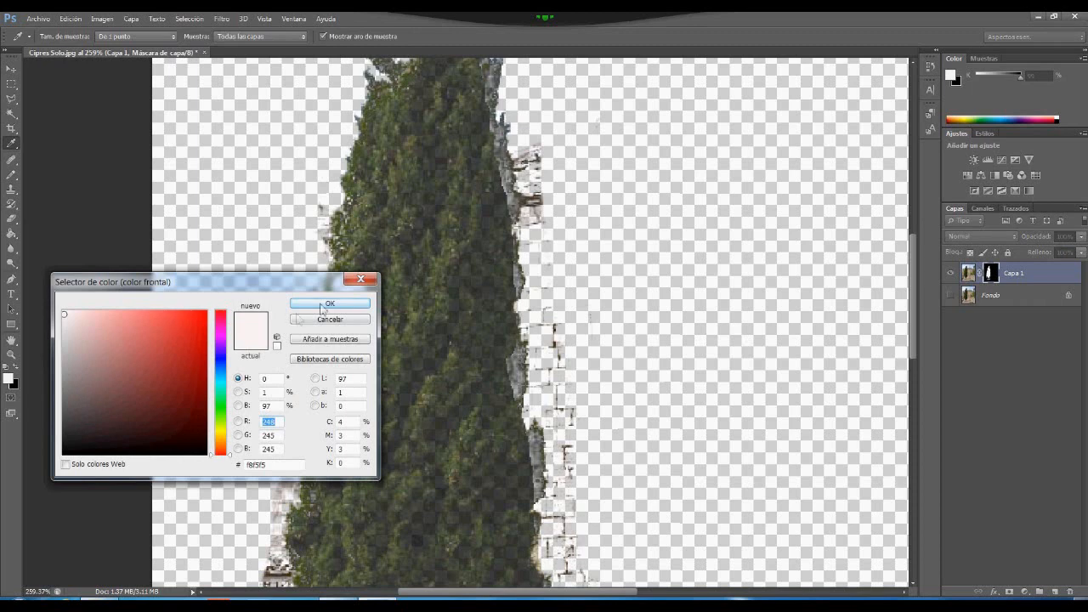
click(324, 305)
mouse_move(352, 292)
mouse_down()
mouse_move(340, 238)
mouse_move(350, 175)
mouse_move(307, 373)
mouse_up()
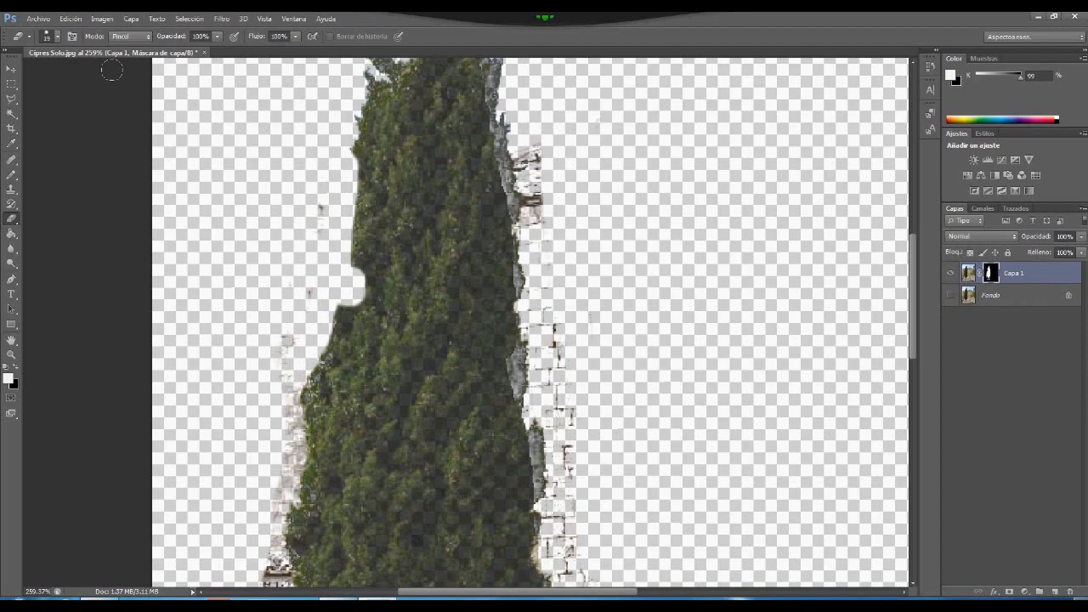
scroll(304, 275, down, 5)
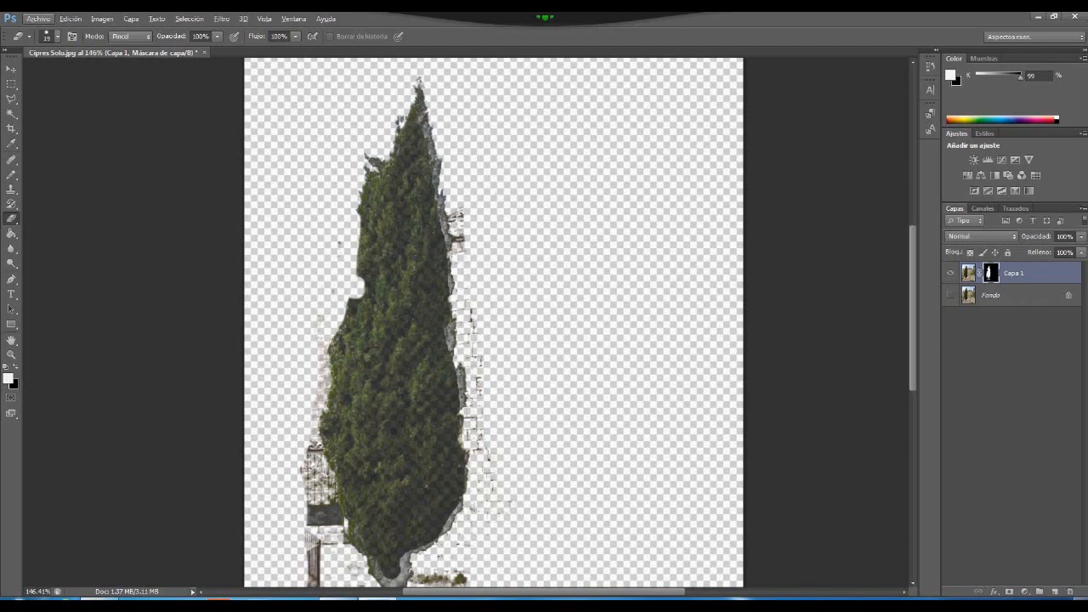
- Switch to the Edicion del render folder in File Explorer and review the finished cutouts in its cortes subfolder
key(alt+Tab)
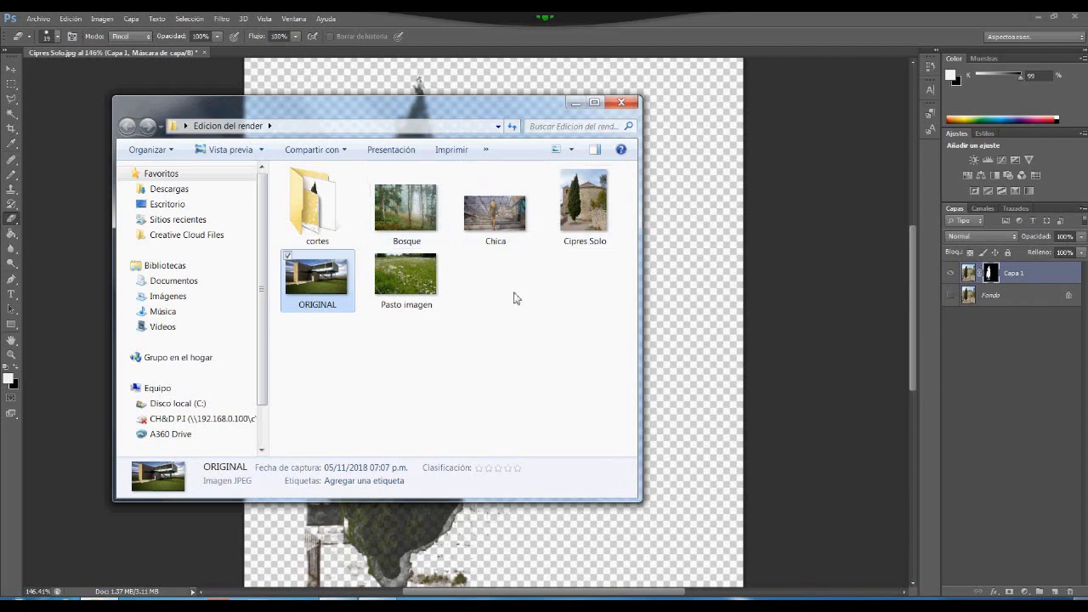
click(576, 103)
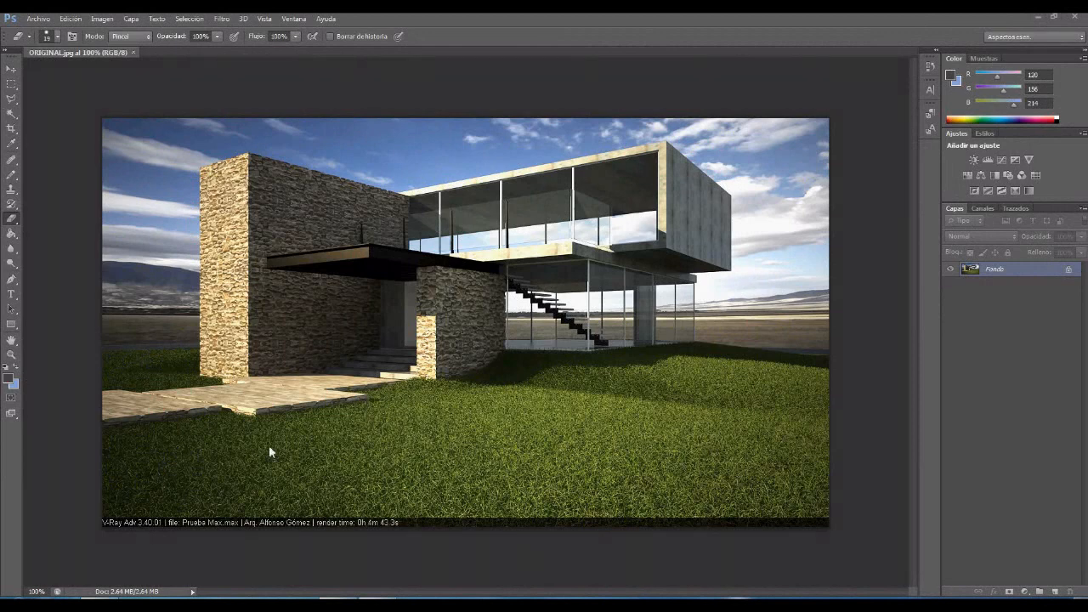
click(107, 604)
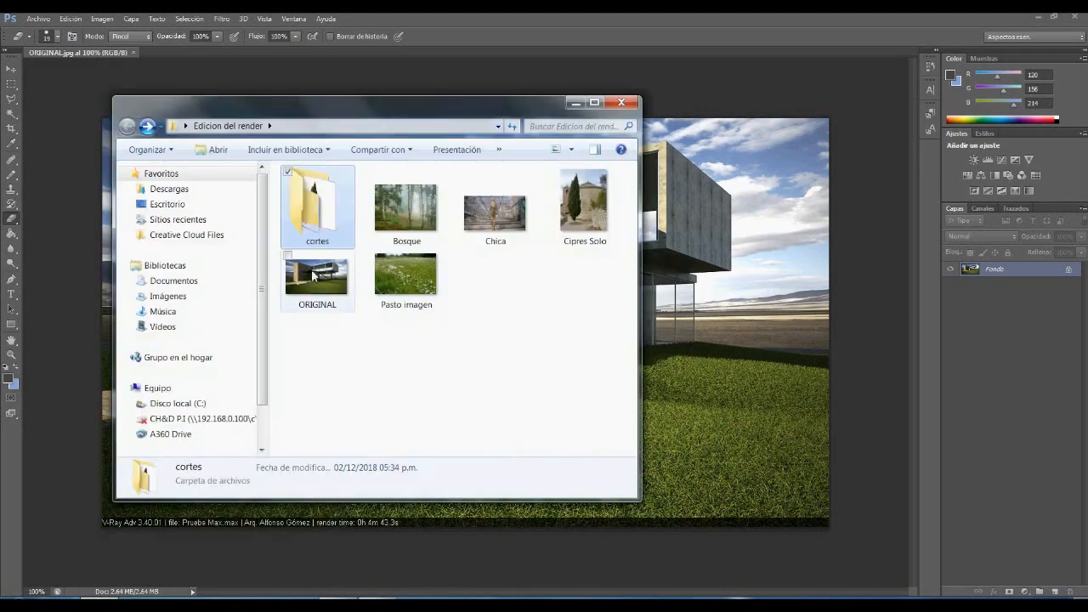
double_click(313, 223)
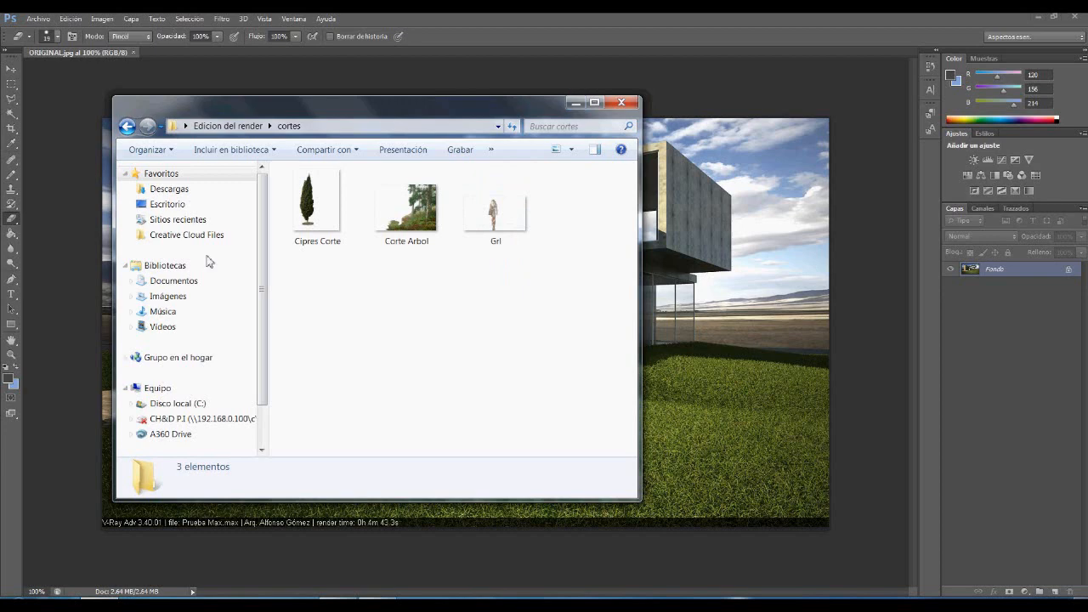
click(574, 104)
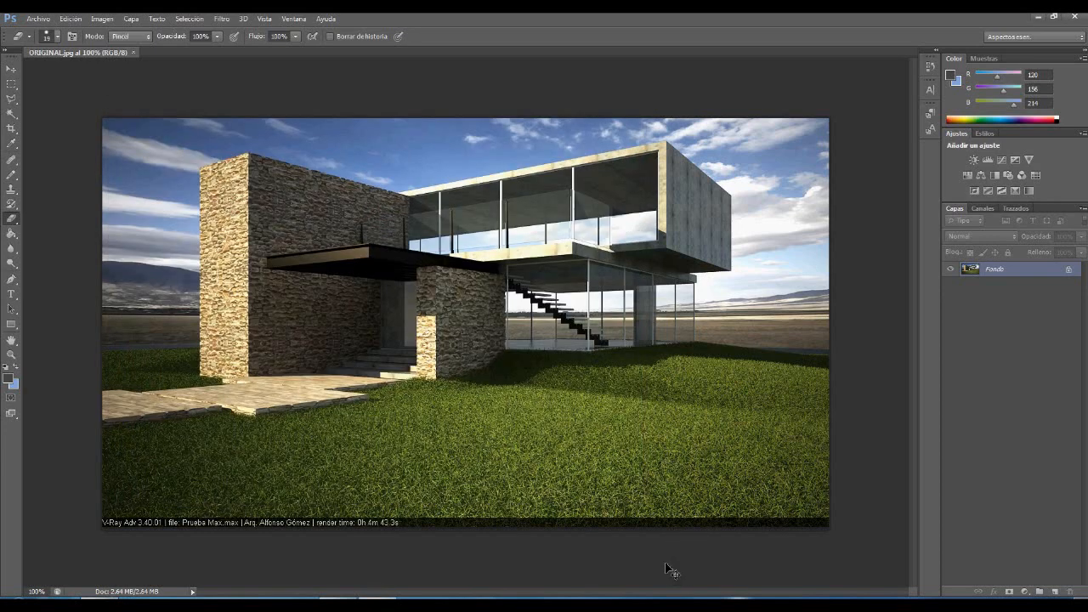
- Duplicate the Fondo layer and place the Pasto imagen photo from the Edicion del render folder above it
key(ctrl+j)
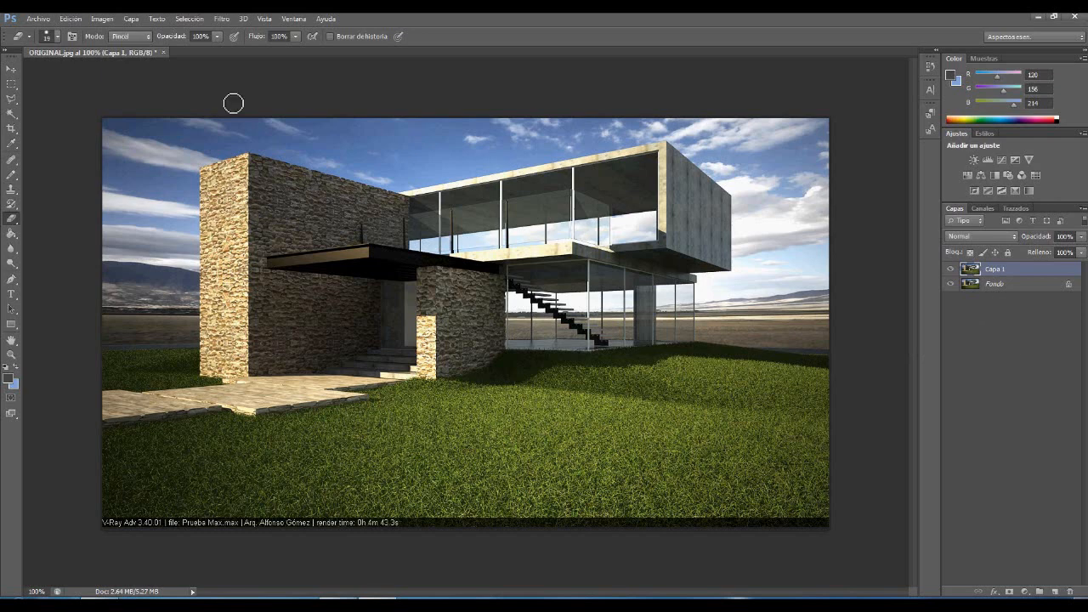
click(37, 19)
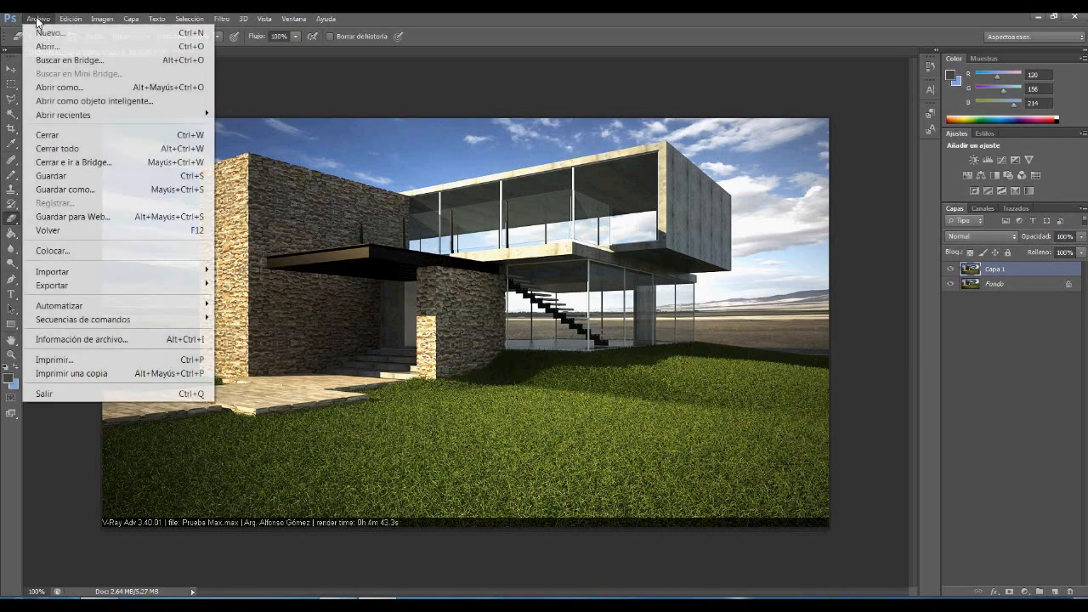
click(72, 252)
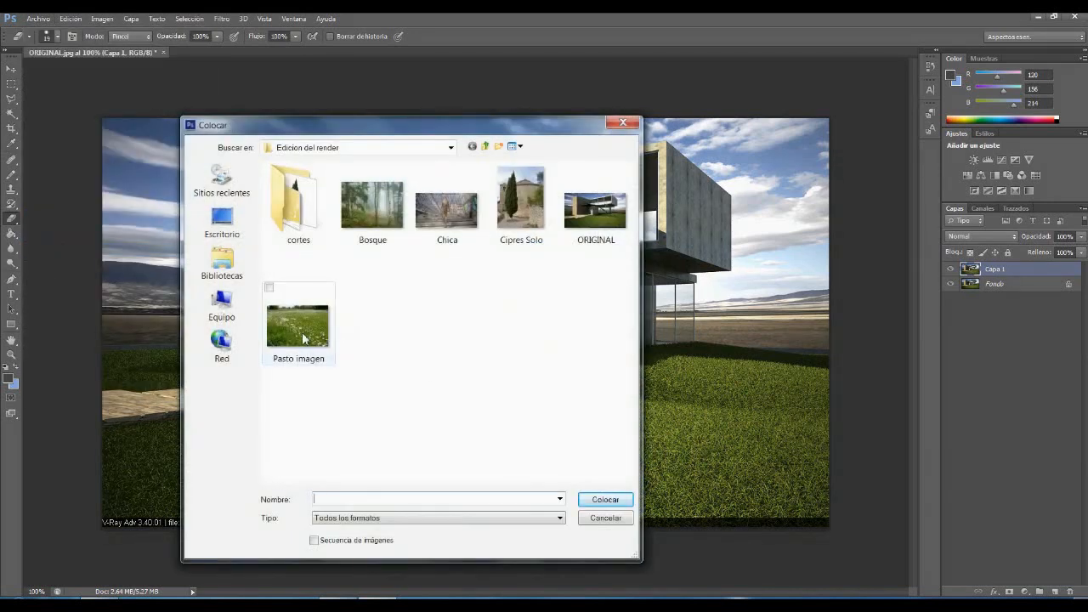
double_click(297, 327)
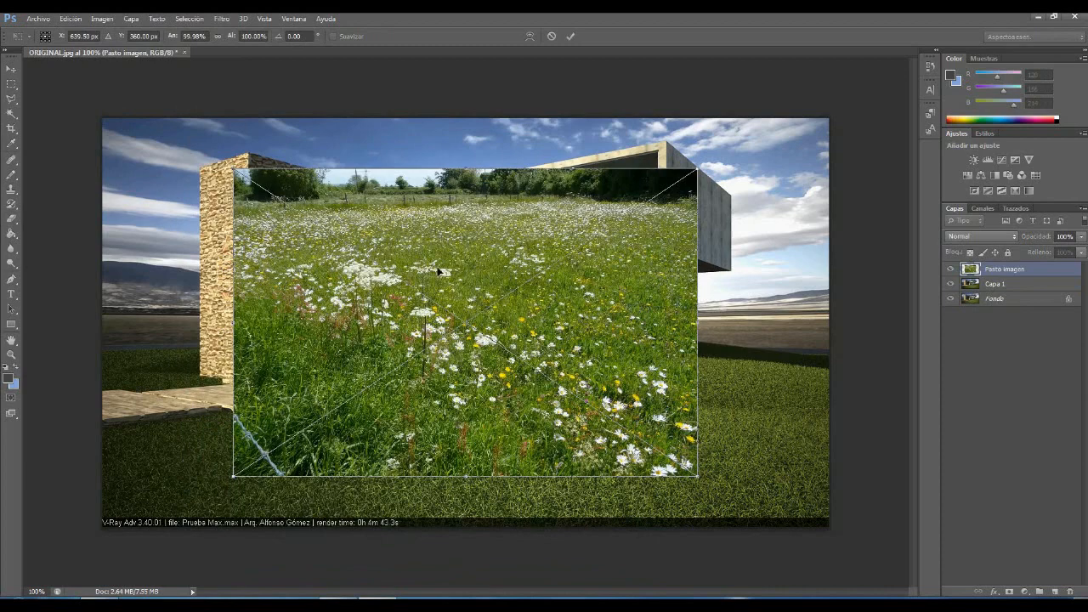
- Move the placed meadow photo down over the front lawn and scale it to about 73%
drag(458, 264, 342, 302)
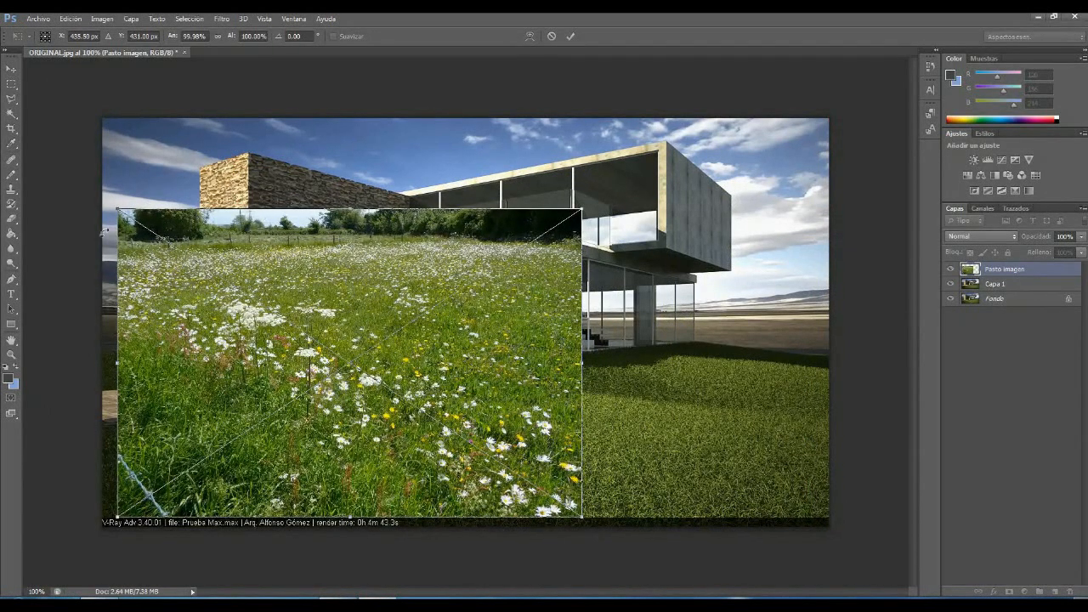
drag(121, 214, 199, 388)
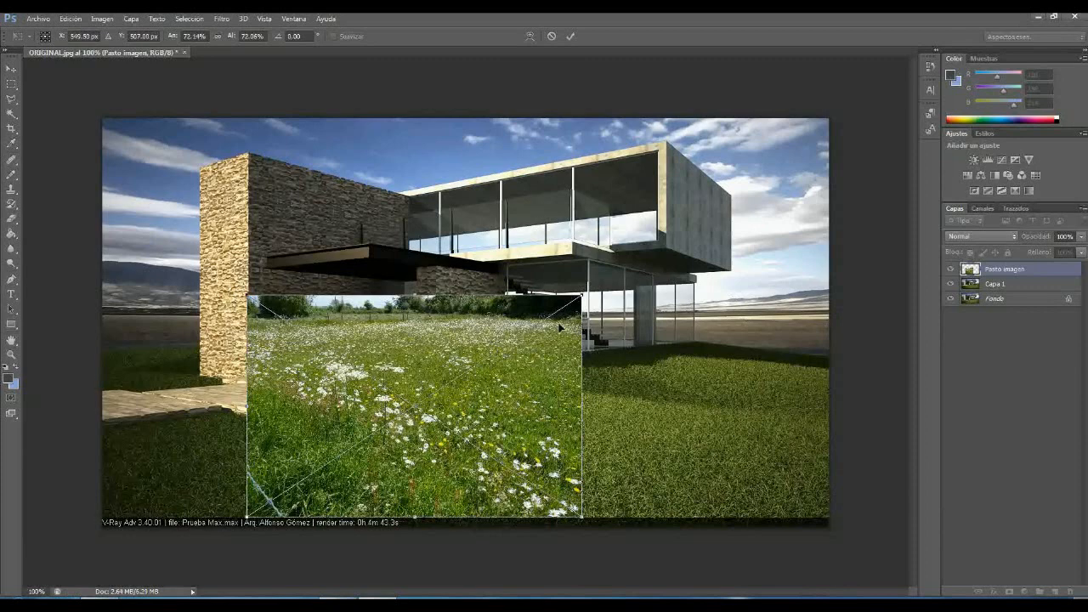
drag(370, 331, 363, 331)
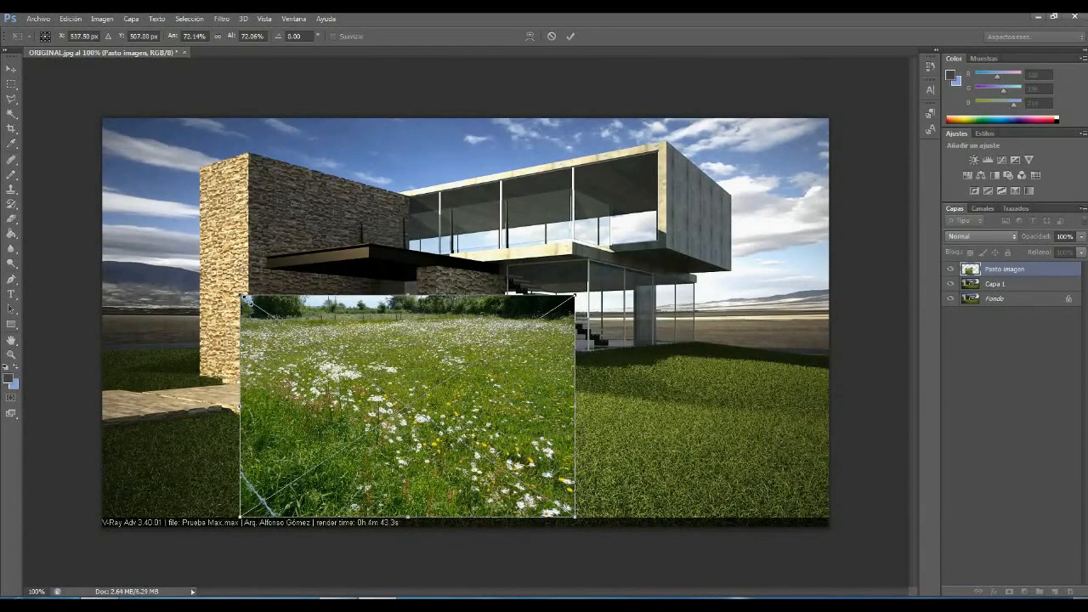
drag(242, 297, 237, 295)
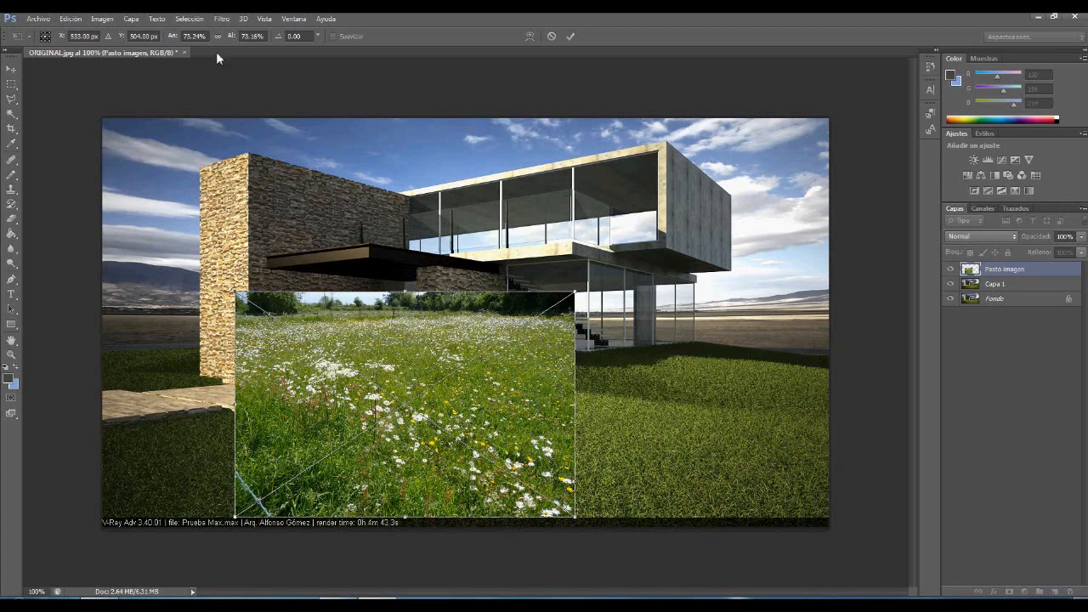
- Display the grid over the render and hide it again
click(265, 21)
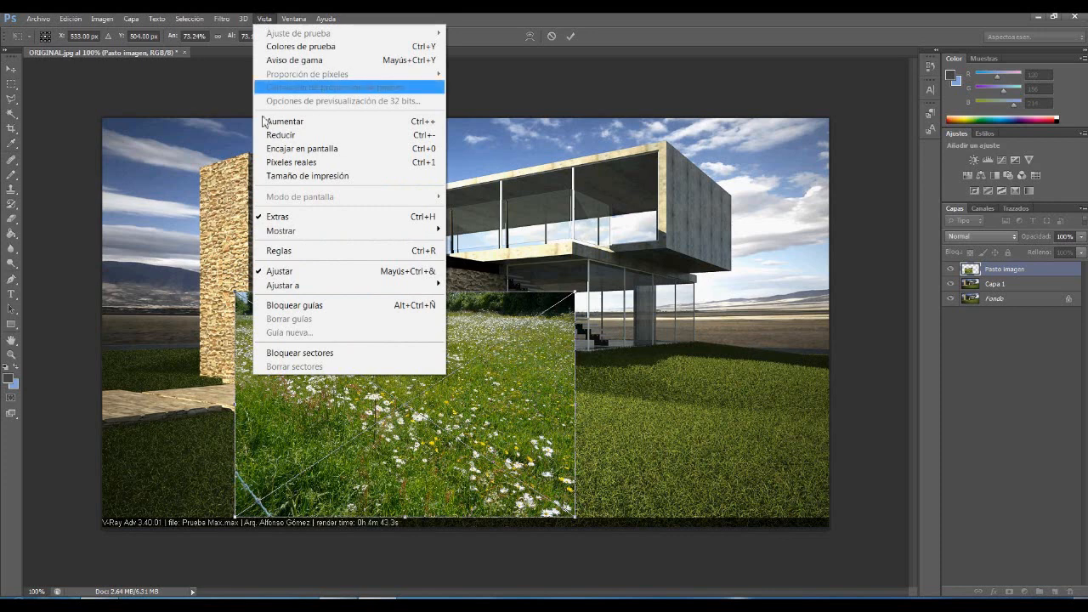
mouse_move(286, 234)
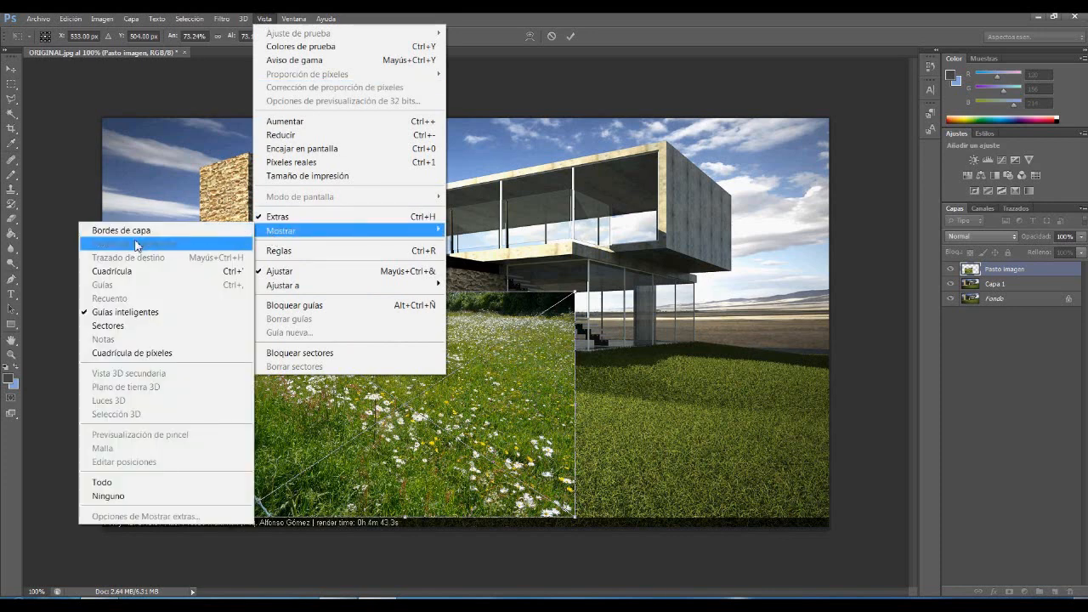
click(114, 273)
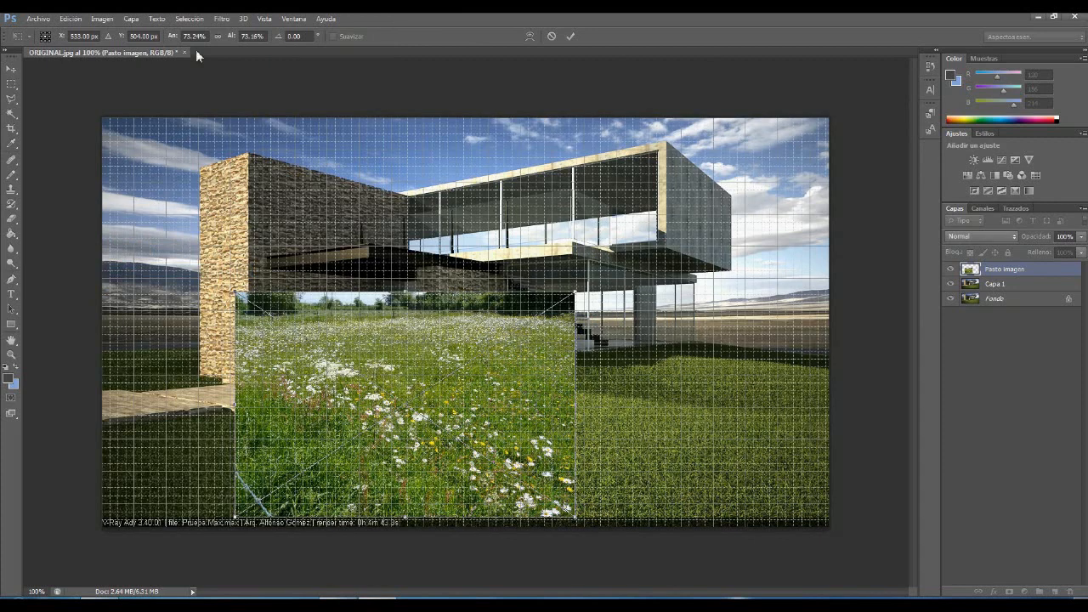
click(265, 20)
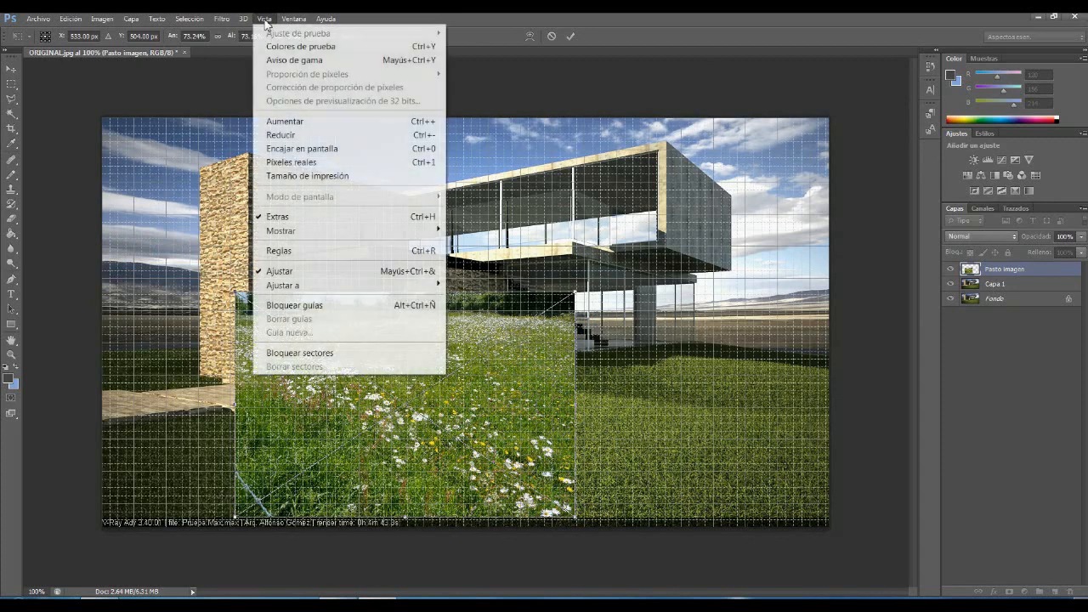
click(377, 19)
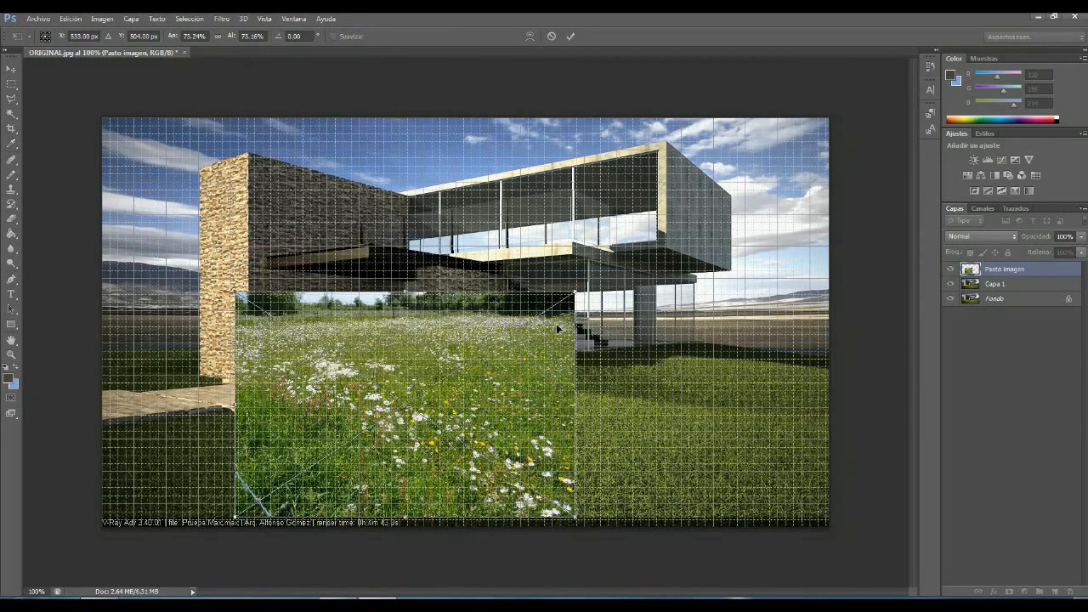
click(264, 19)
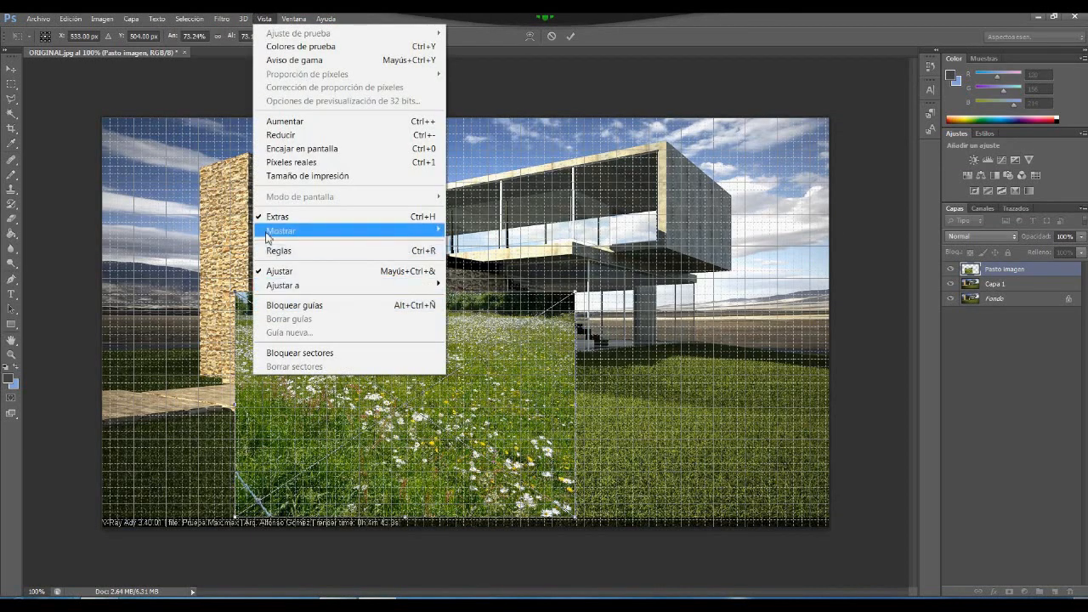
mouse_move(270, 235)
click(116, 276)
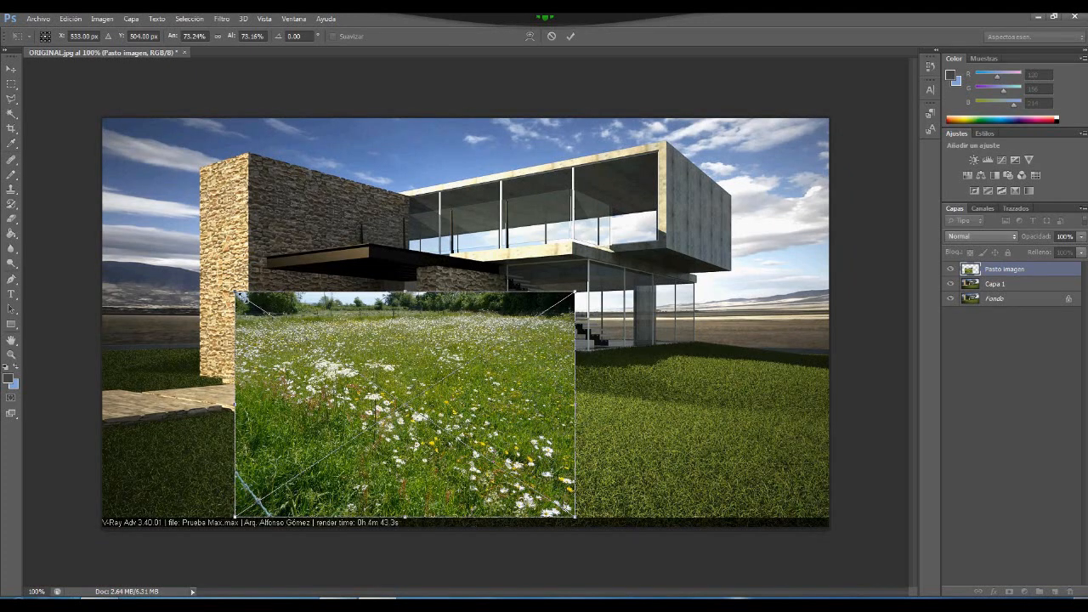
- Scale the meadow photo to about 66% and move it over the lawn in front of the glazed ground floor
drag(236, 293, 300, 332)
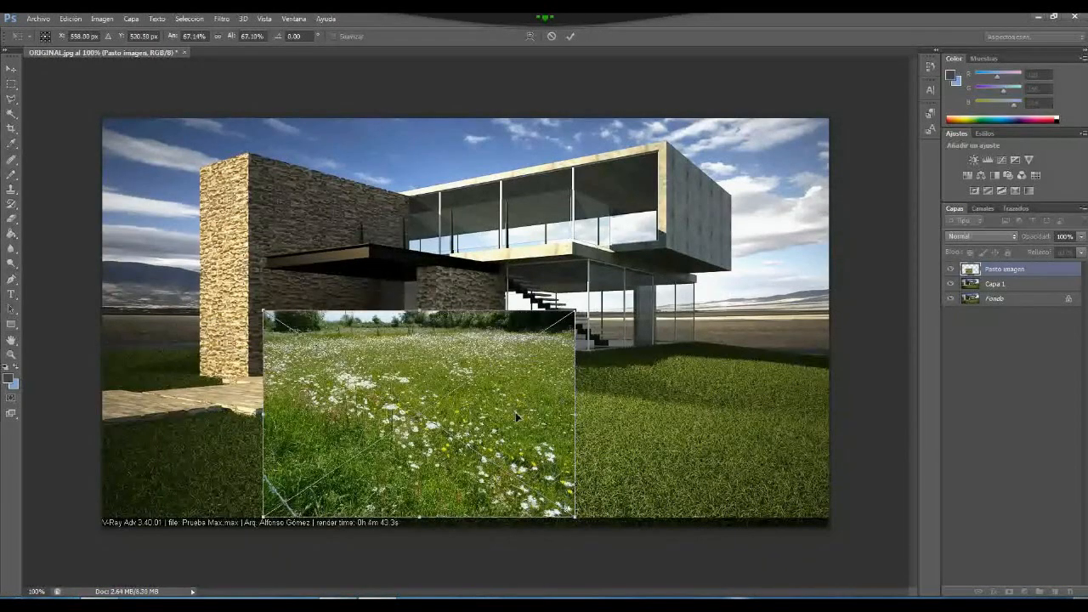
drag(418, 359, 663, 358)
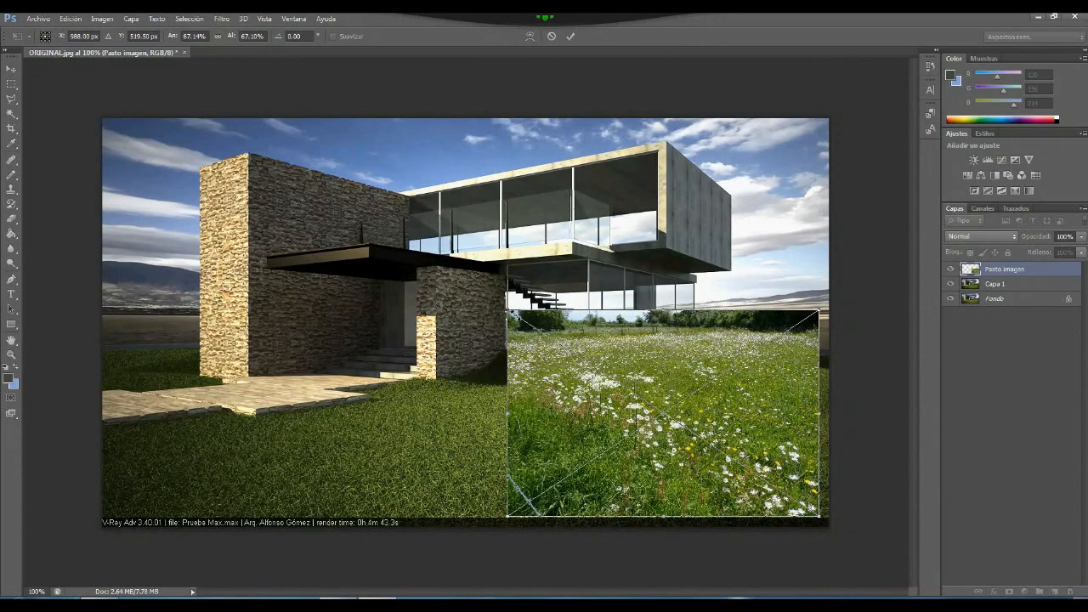
drag(509, 312, 529, 339)
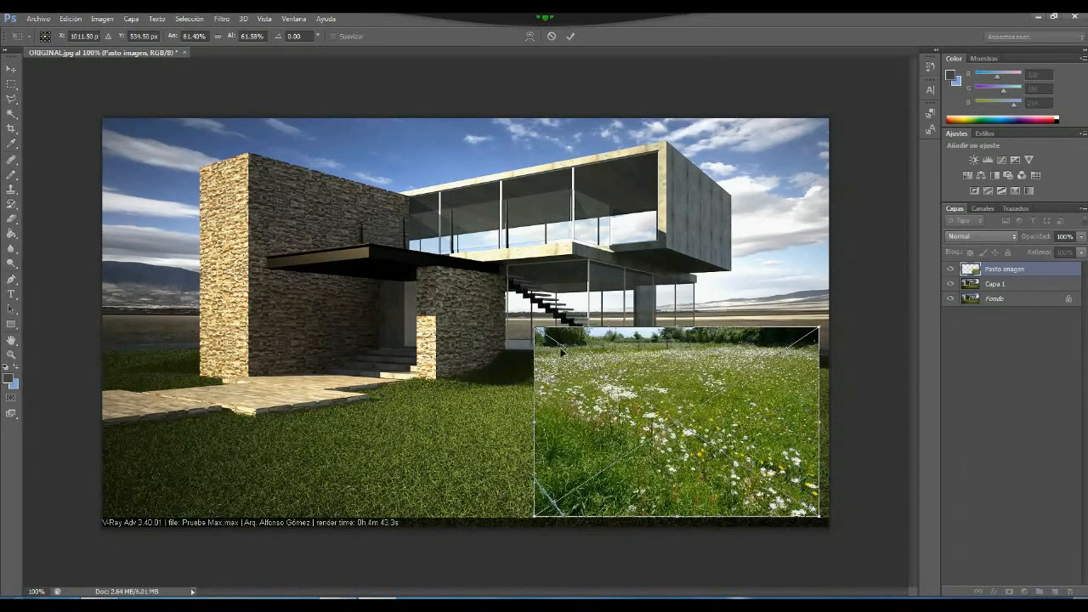
drag(535, 329, 514, 314)
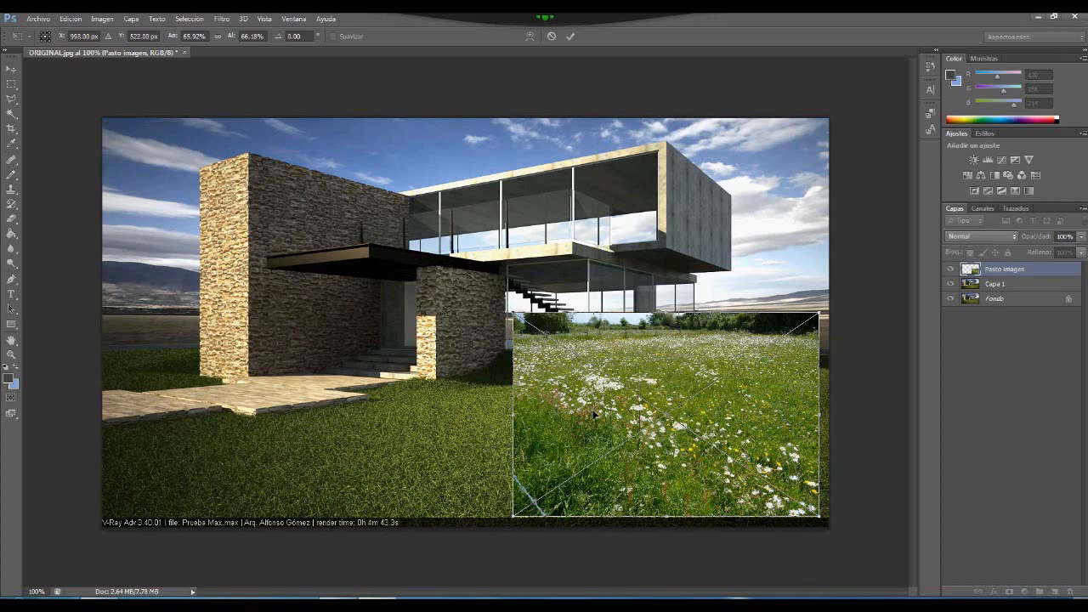
- Shift the meadow photo left so its side edge meets the stone entrance pillar, and apply the placement
drag(594, 414, 565, 417)
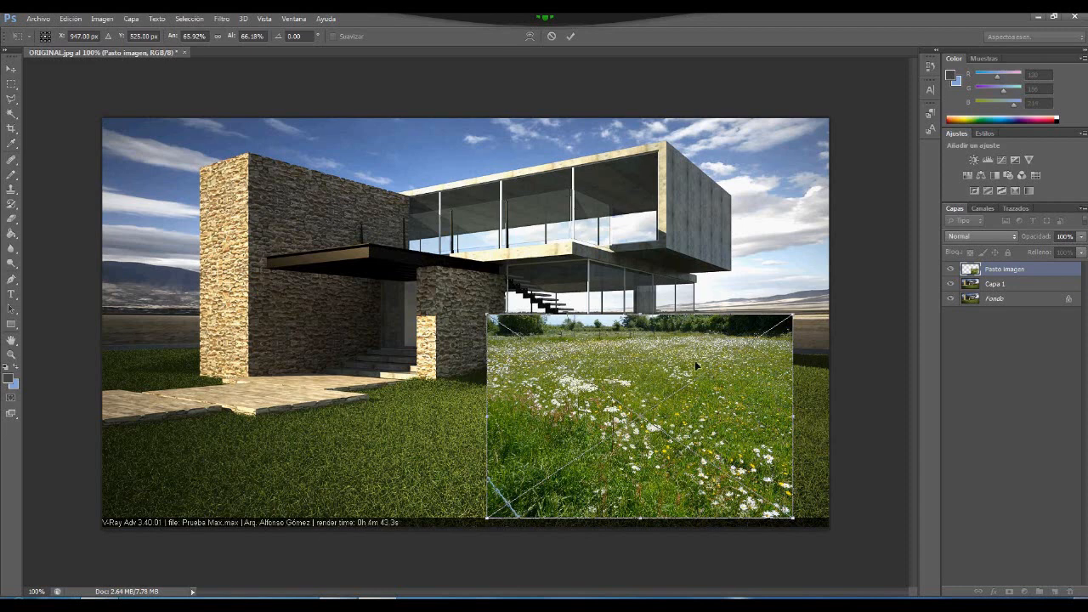
drag(650, 366, 608, 367)
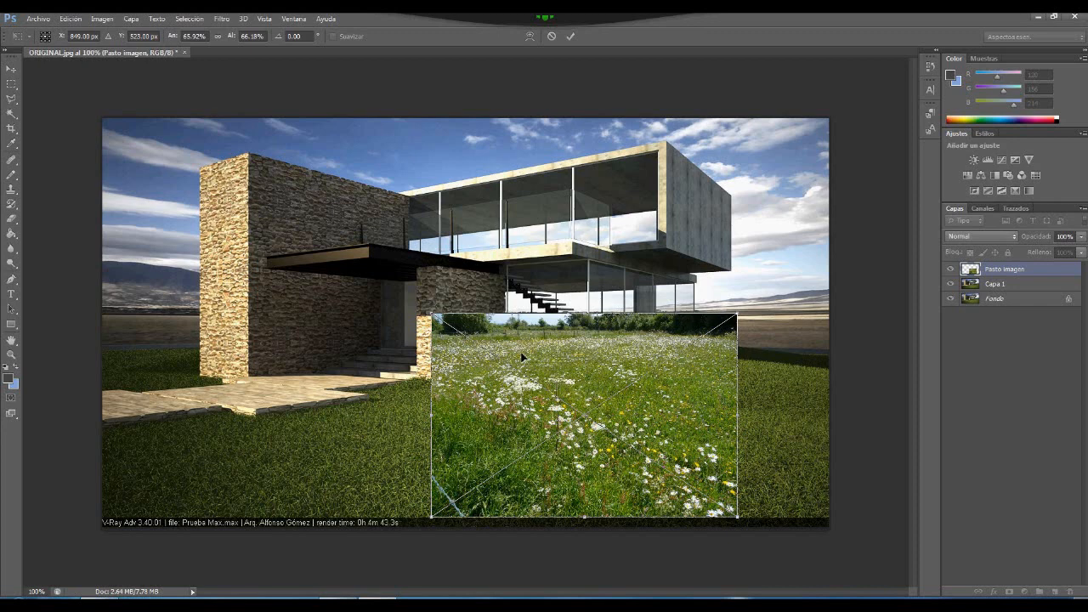
drag(587, 371, 593, 372)
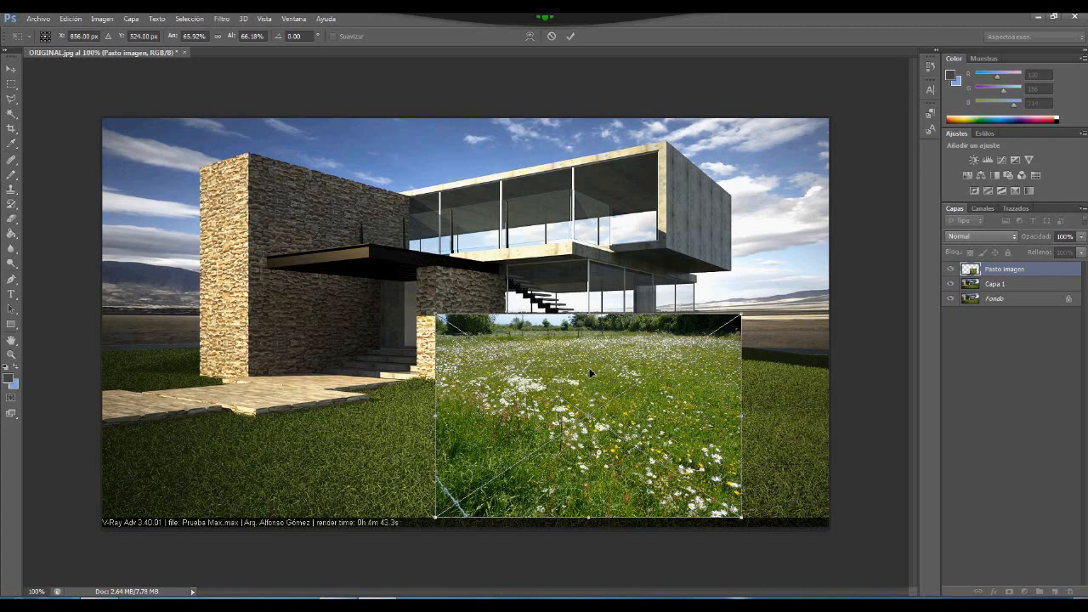
key(Return)
- Duplicate the Pasto imagen layer, hide the original and rasterize the copy for use with the Eraser
key(e)
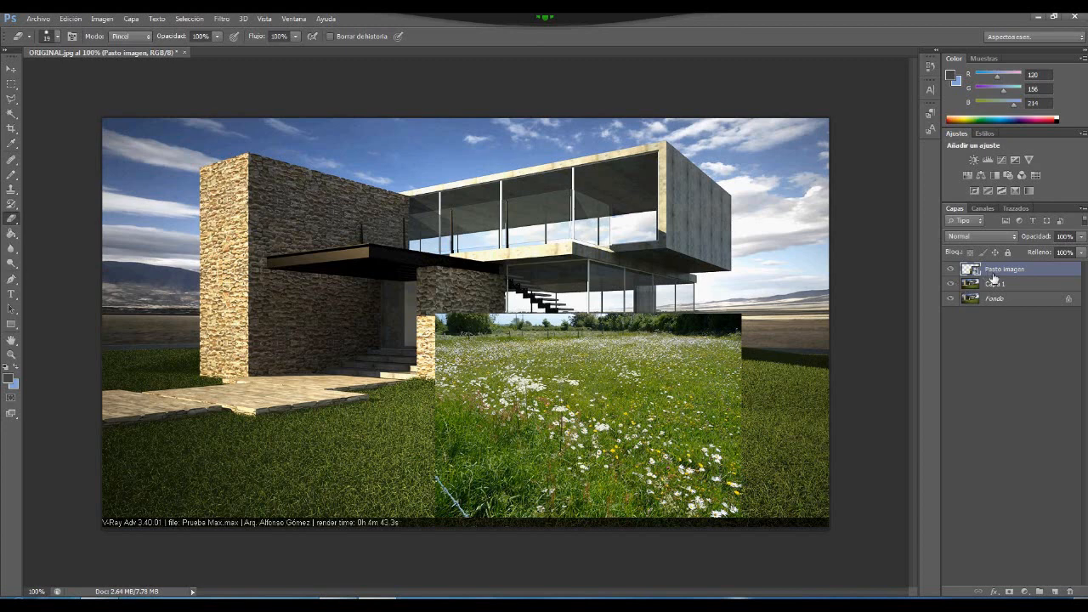
key(ctrl+j)
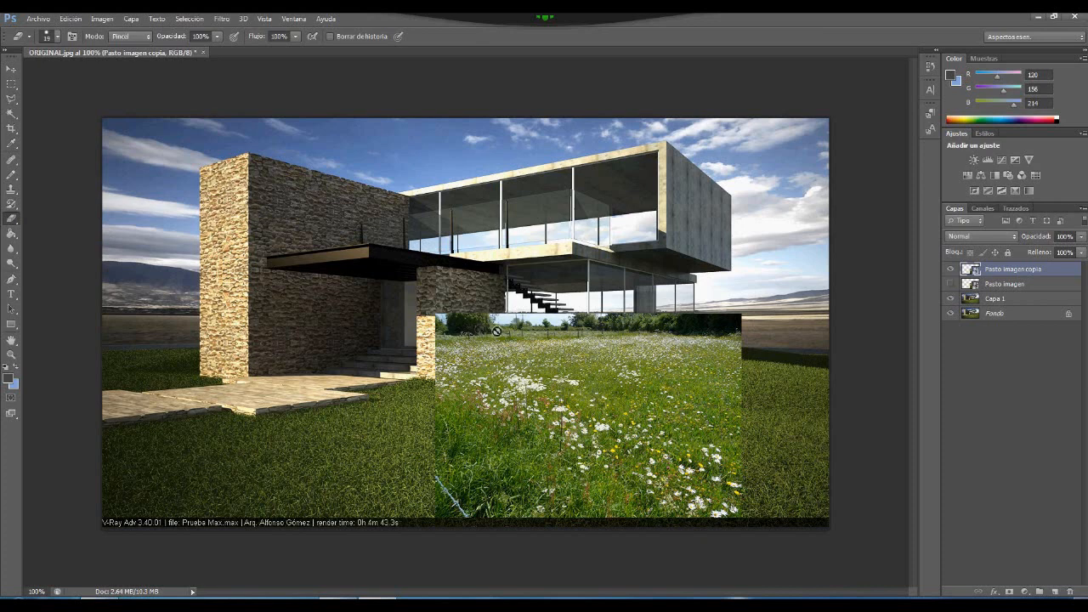
click(546, 330)
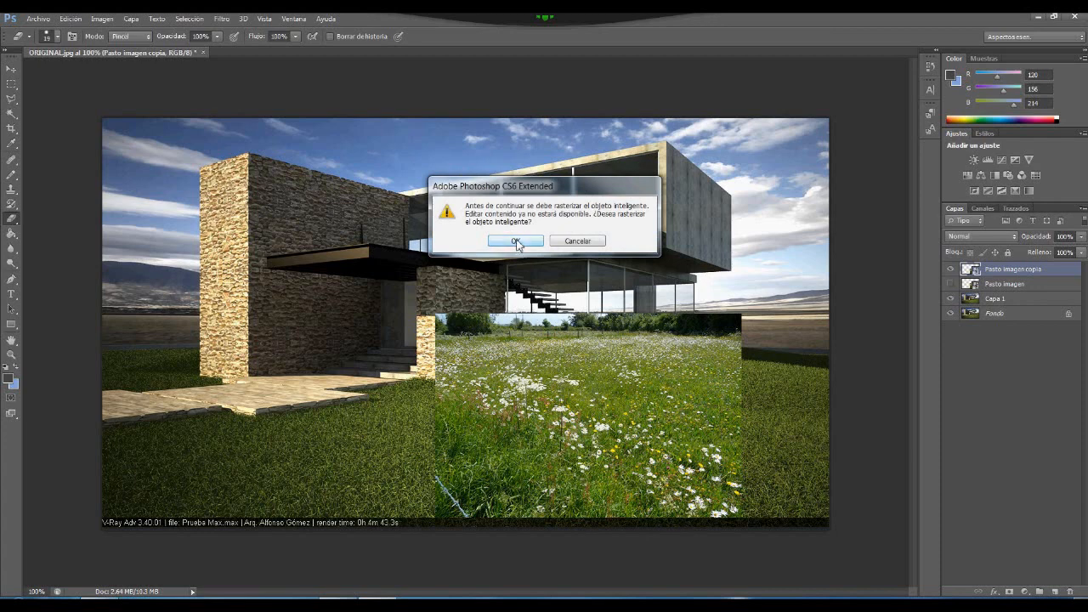
click(516, 241)
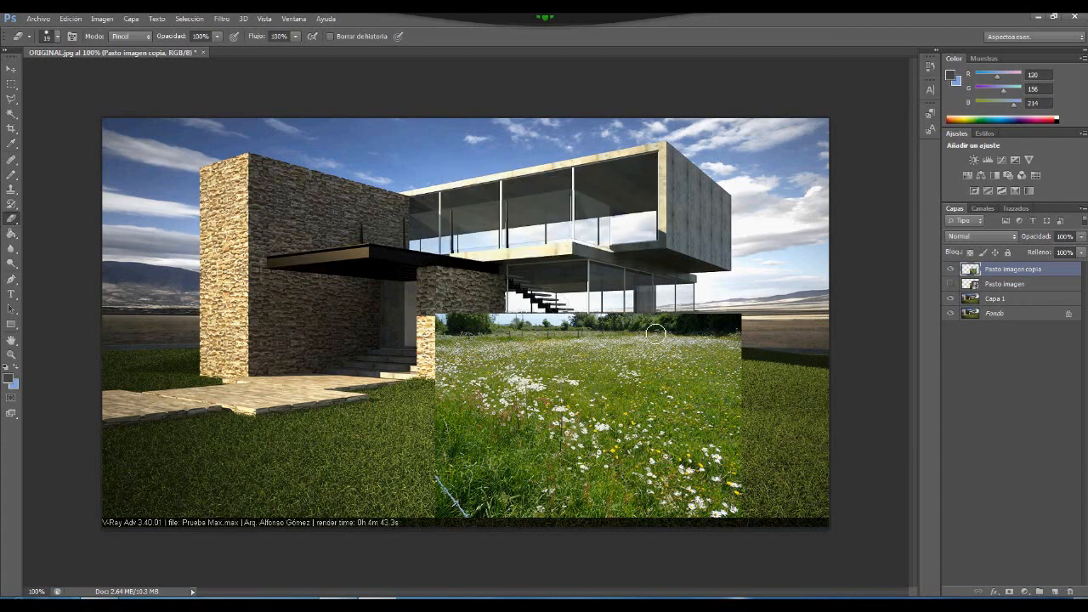
- Erase the sky and tree line along the upper edge of the meadow photo copy
mouse_move(748, 340)
mouse_down()
mouse_move(755, 327)
mouse_move(654, 328)
mouse_move(693, 323)
mouse_move(752, 337)
mouse_move(607, 323)
mouse_move(447, 325)
mouse_move(730, 331)
mouse_move(444, 335)
mouse_move(524, 338)
mouse_up()
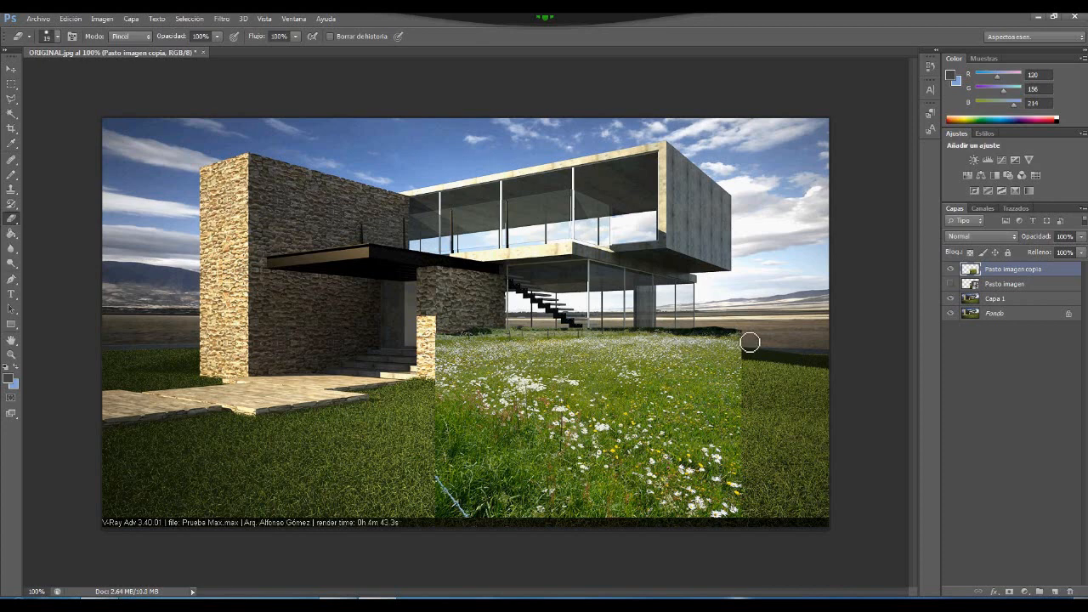
mouse_move(751, 342)
mouse_down()
mouse_move(451, 340)
mouse_move(446, 350)
mouse_move(502, 340)
mouse_up()
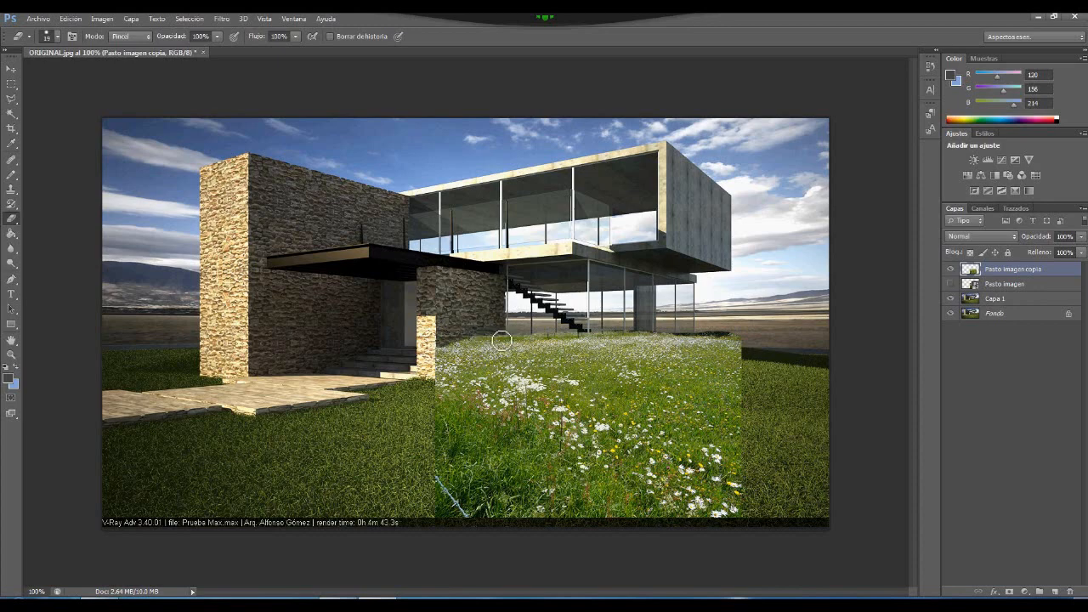
scroll(502, 340, up, 3)
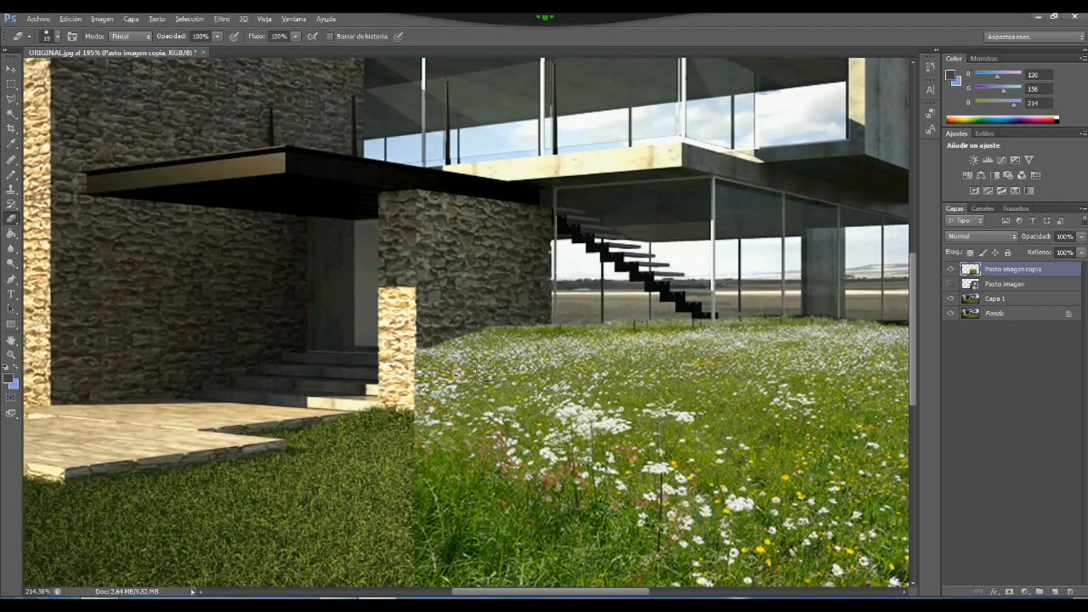
scroll(497, 293, down, 3)
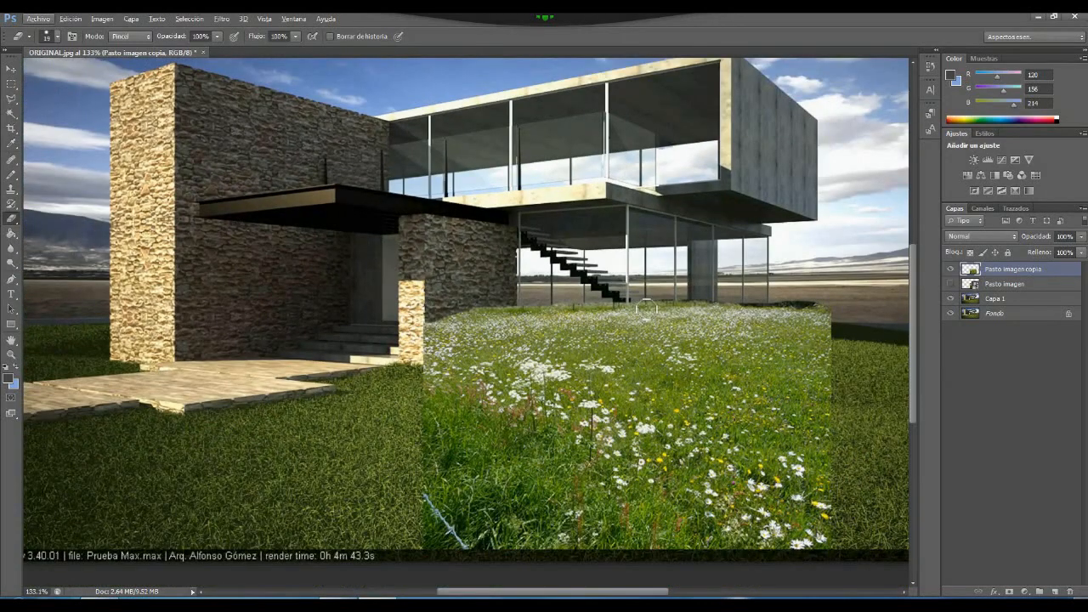
- Set the opacity of the Pasto imagen copia layer to 50%
click(1068, 238)
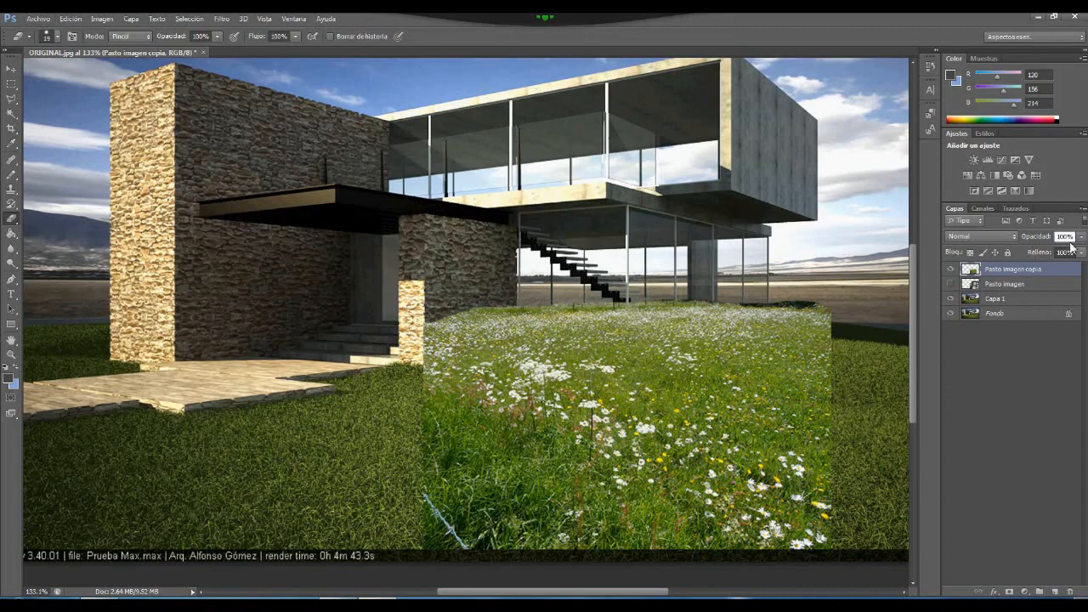
text(50)
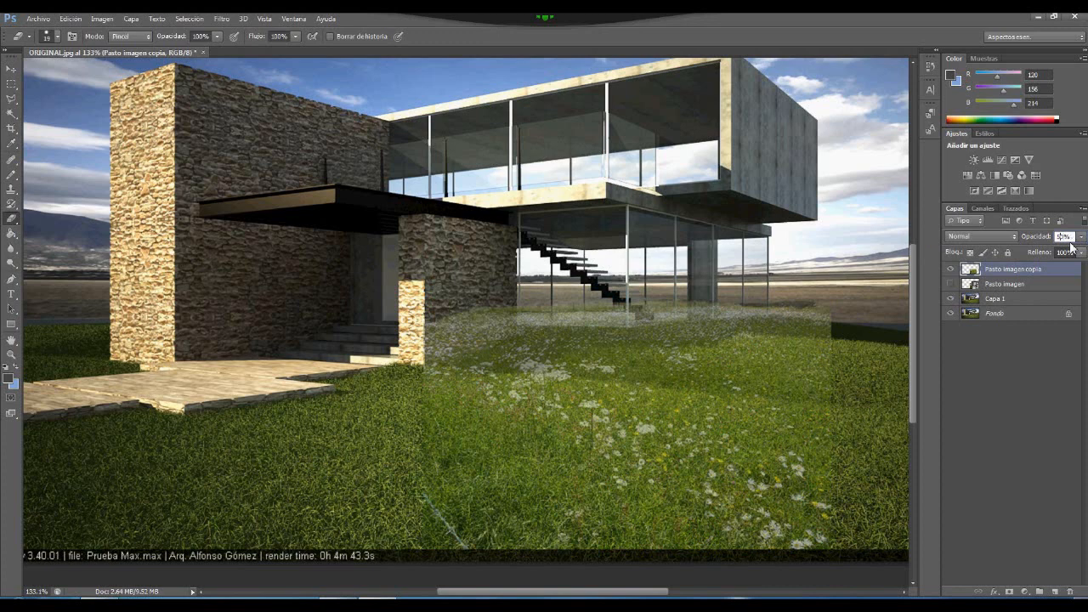
key(Return)
- Set the eraser size to 37 px and erase the meadow overlapping the base of the stone wall and the glazed ground floor
drag(418, 357, 495, 323)
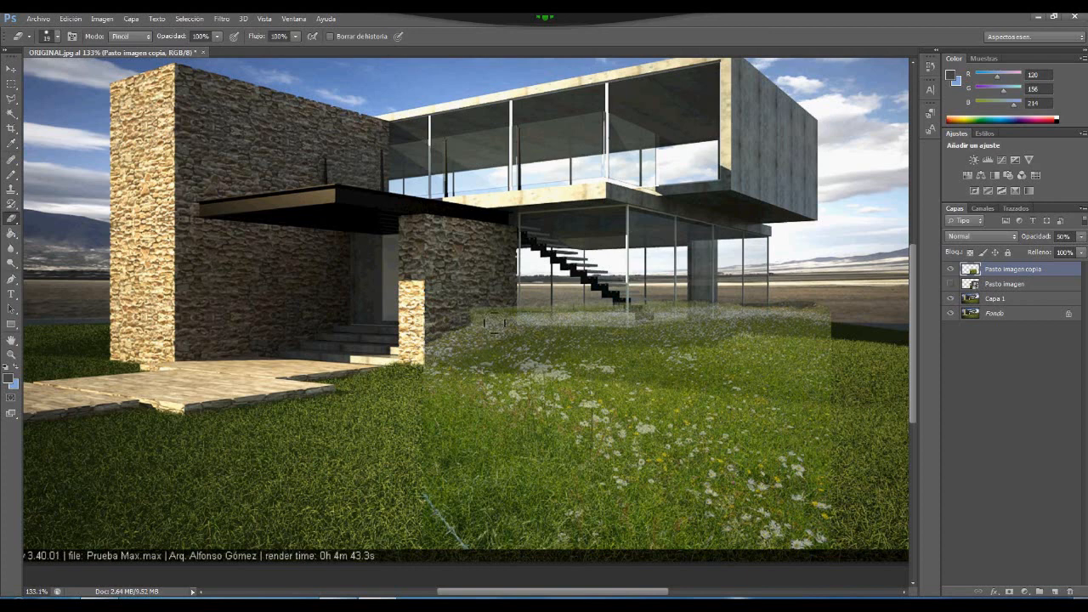
click(57, 37)
drag(29, 73, 33, 73)
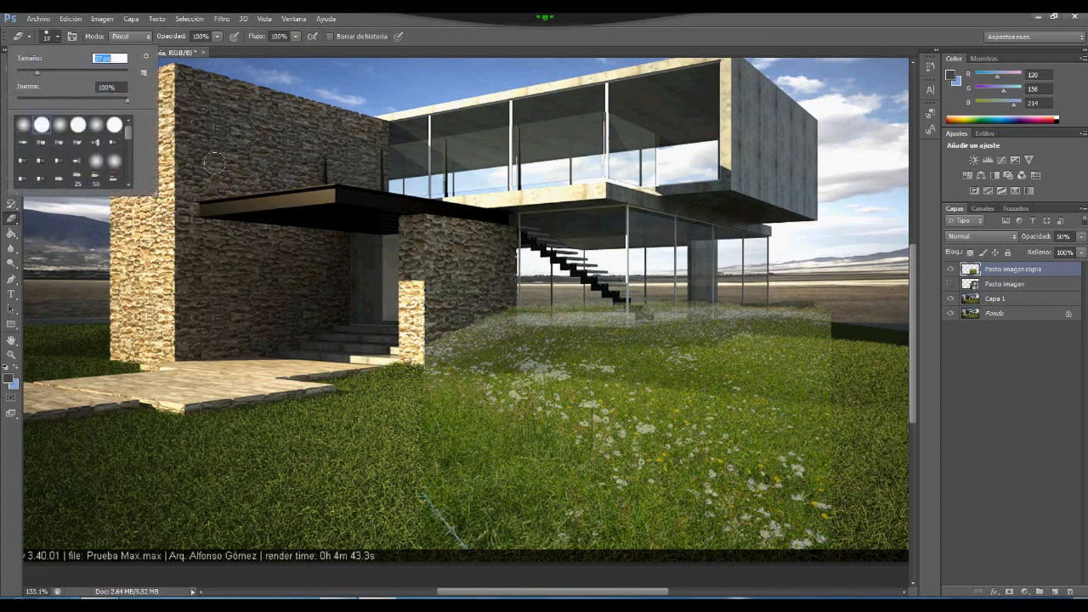
mouse_move(523, 312)
mouse_down()
mouse_move(432, 341)
mouse_move(540, 314)
mouse_move(843, 316)
mouse_move(548, 318)
mouse_move(437, 357)
mouse_move(570, 328)
mouse_up()
drag(645, 324, 757, 317)
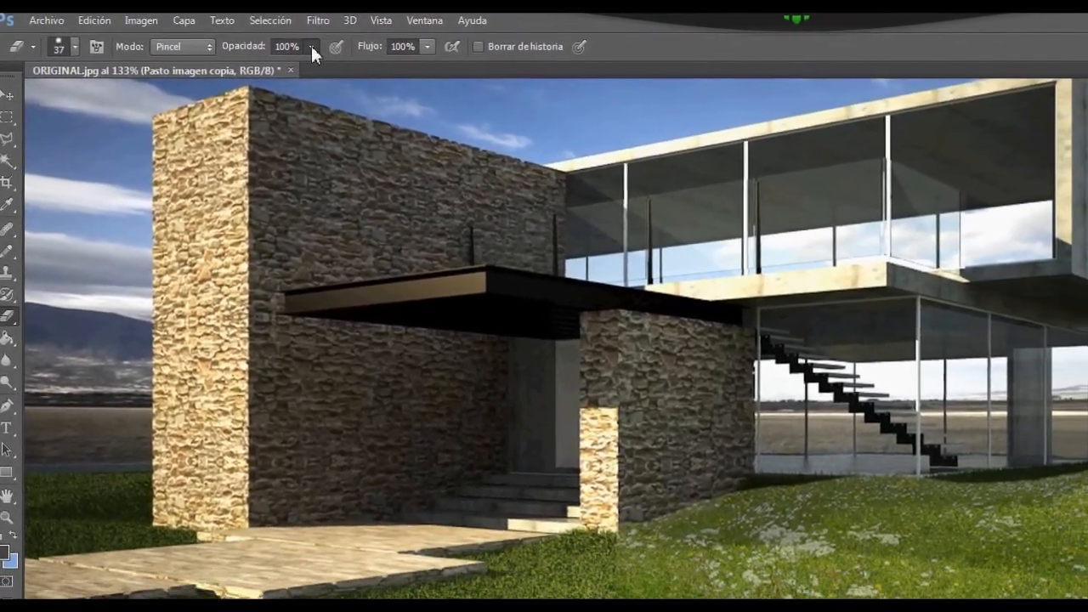
- Lower the eraser opacity to 39% and soften the meadow copy's upper edge along the glazed ground floor and stone wall base
click(312, 47)
drag(297, 67, 290, 68)
drag(234, 60, 174, 40)
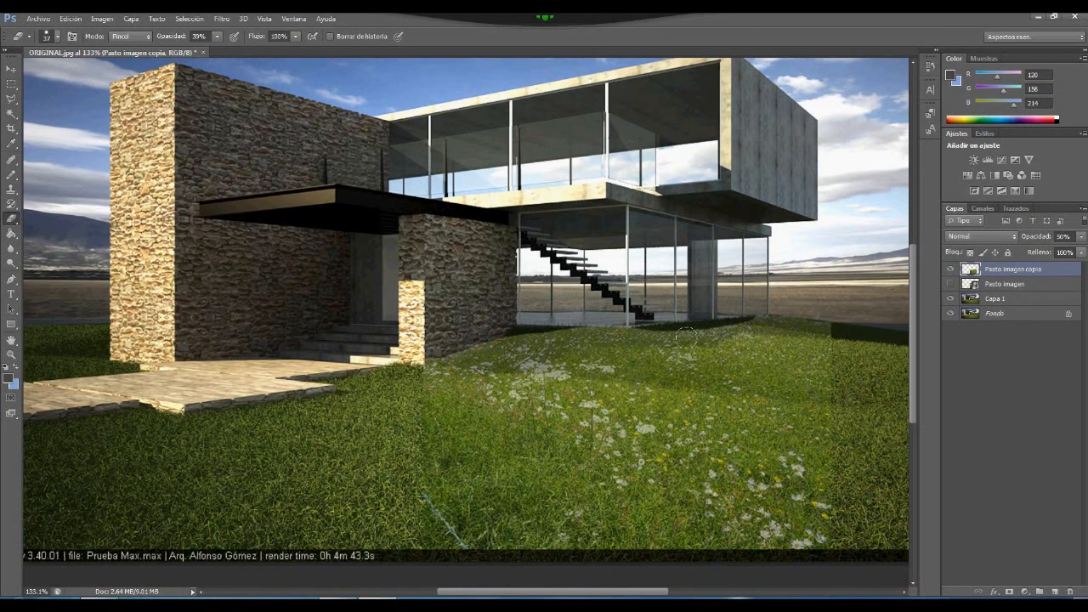
mouse_move(622, 333)
mouse_down()
mouse_move(532, 339)
mouse_move(442, 364)
mouse_up()
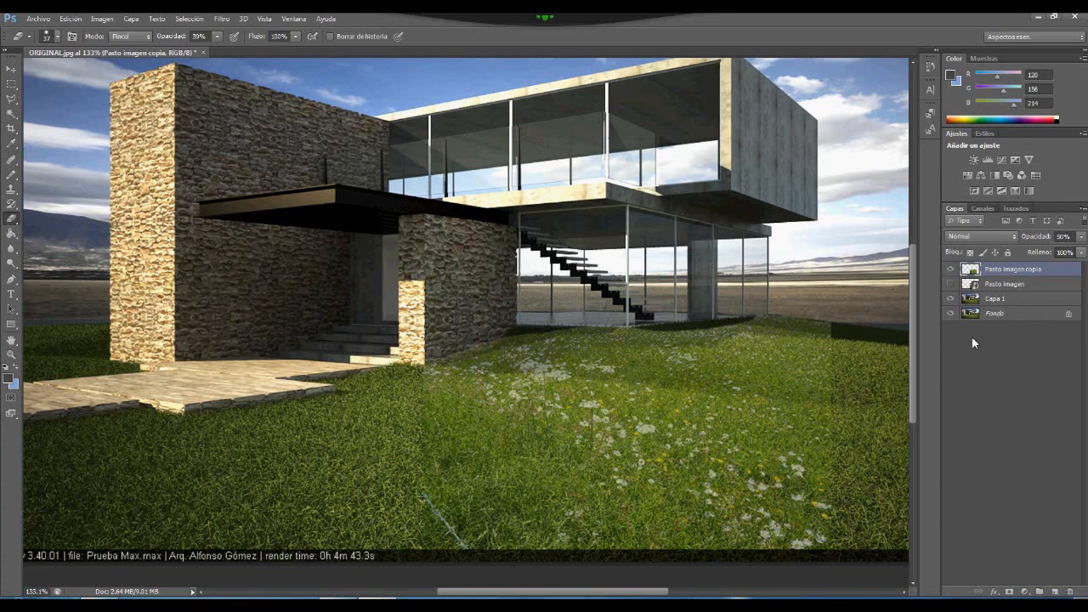
- Set the Pasto imagen copia layer to 100% opacity and erase the bluish streak at its lower-left corner with a full-opacity eraser
click(1063, 236)
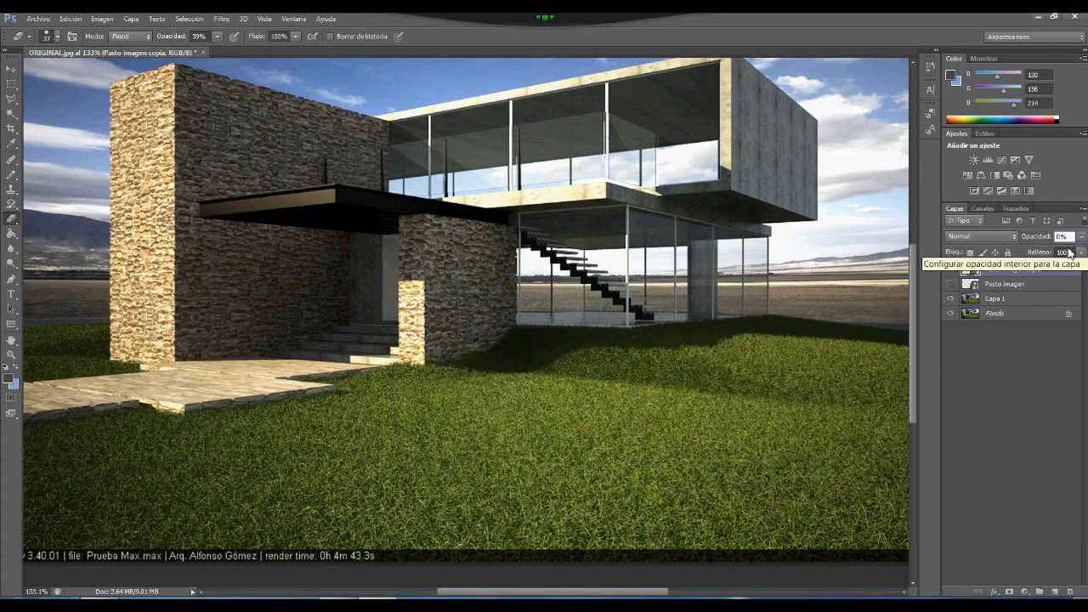
text(100)
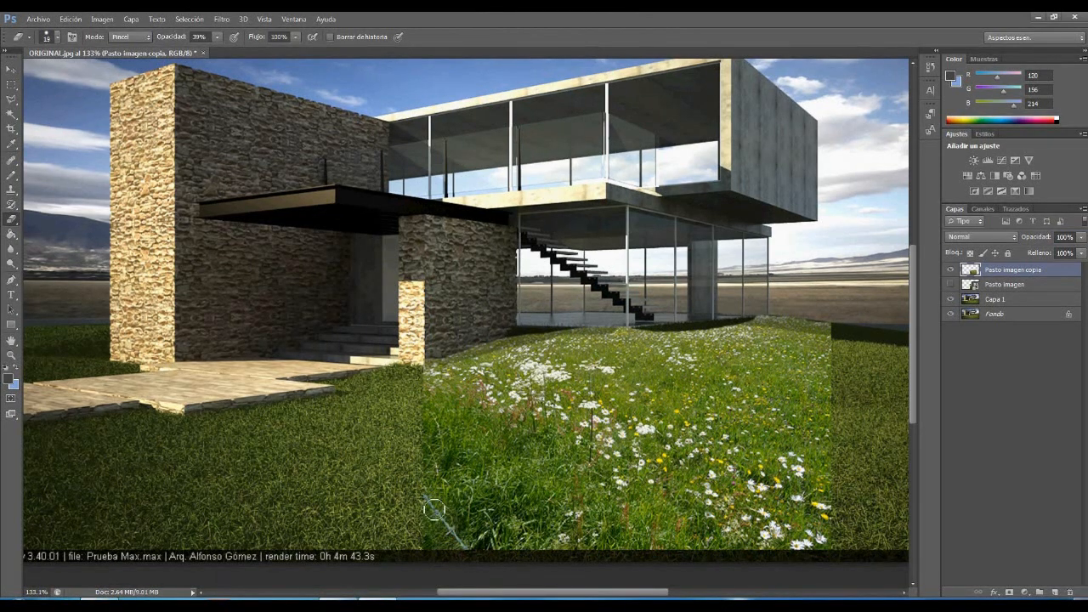
click(220, 37)
drag(220, 51, 258, 51)
drag(425, 509, 474, 561)
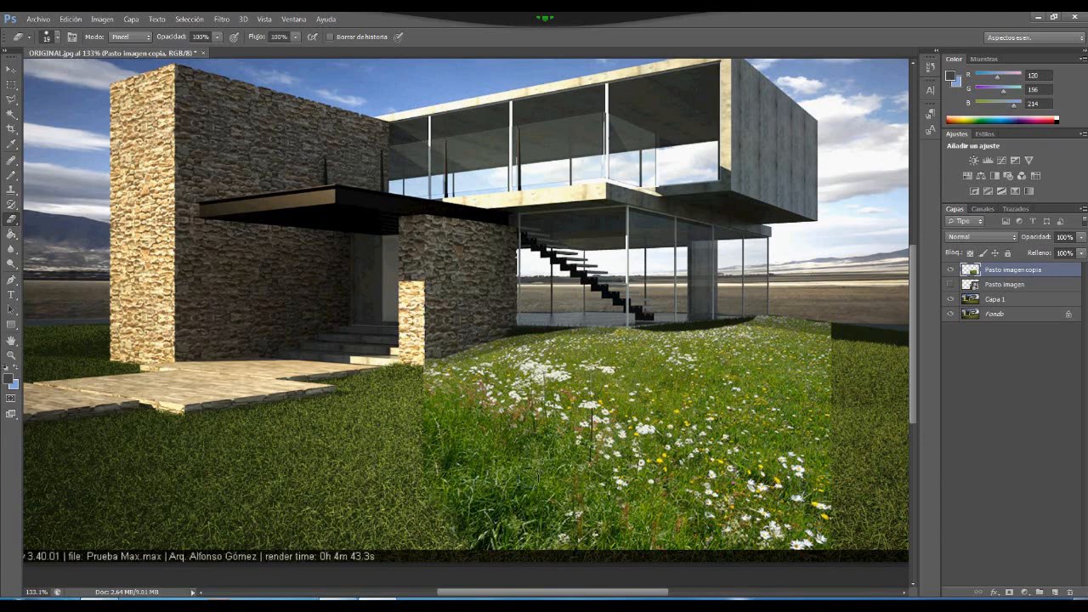
- Preview the Pasto imagen copia layer at 0% and 60% opacity and return it to 100%
click(1069, 239)
text(0)
key(Return)
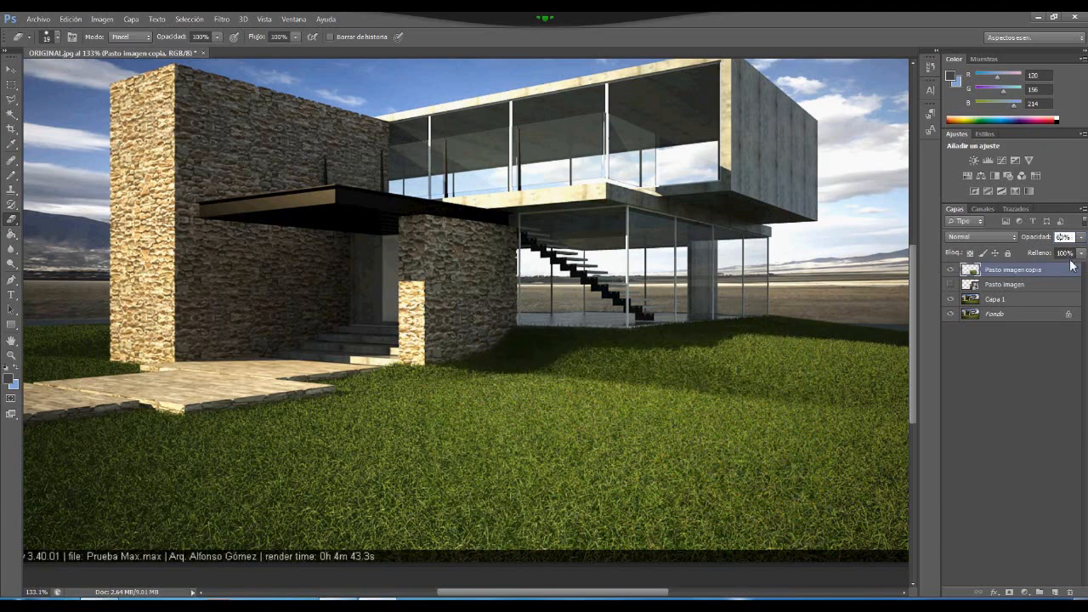
text(60)
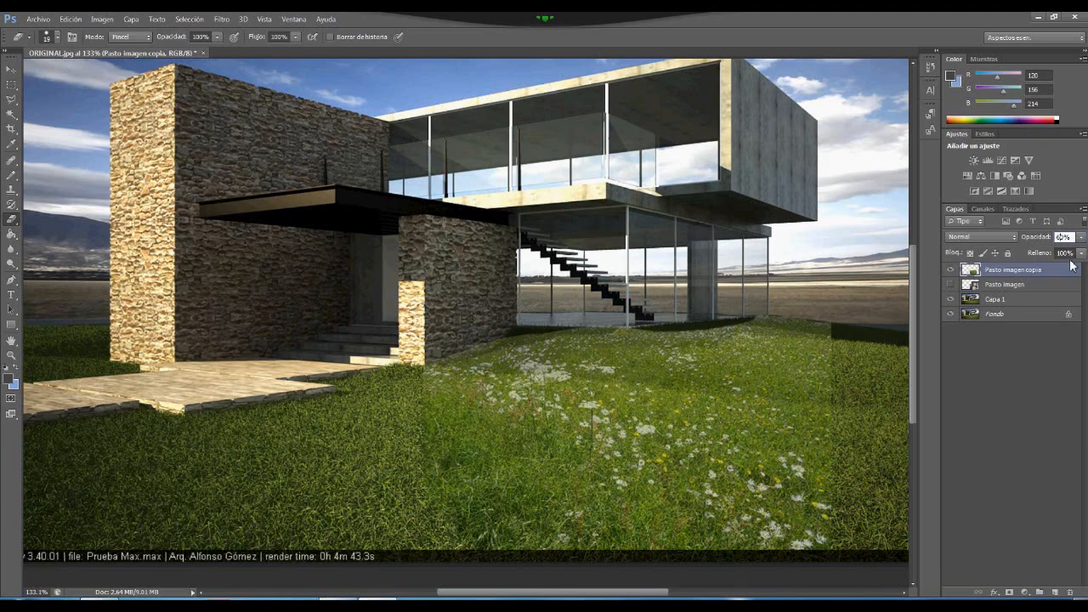
text(0)
text(100)
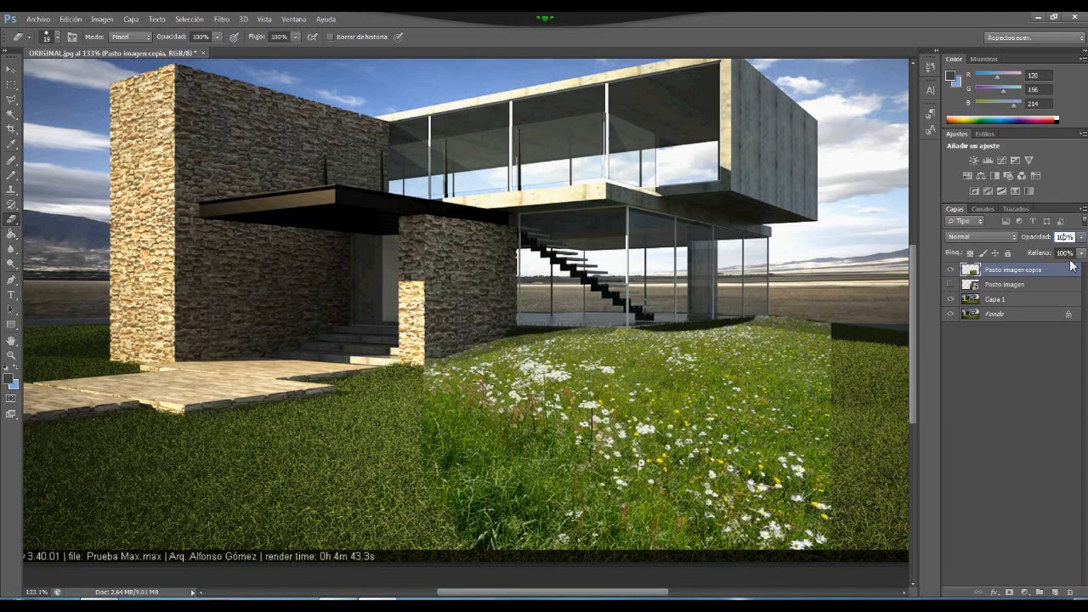
key(Return)
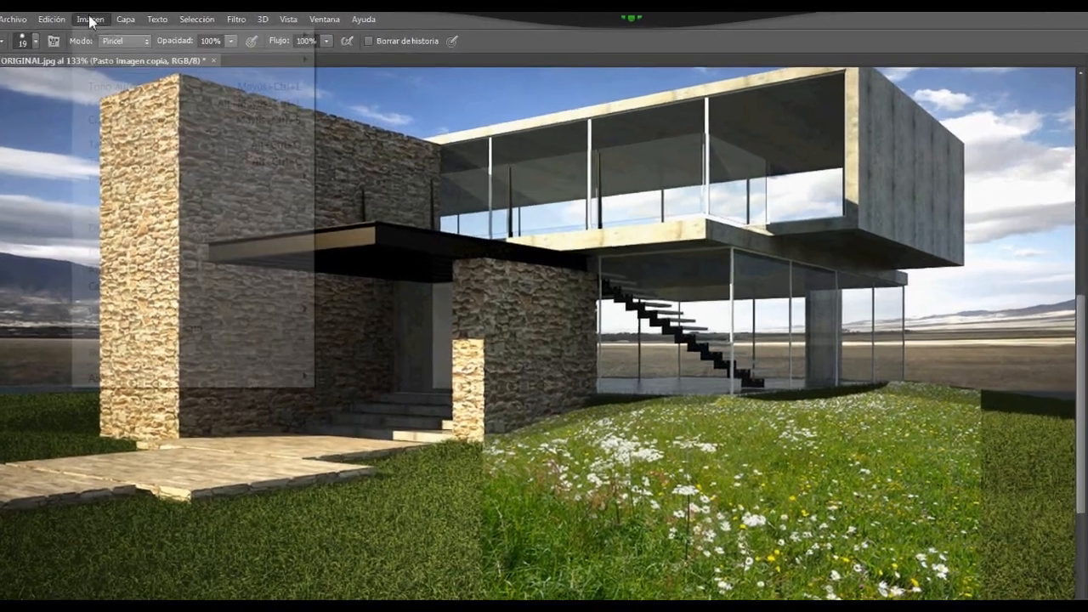
- Start the Match Color (Igualar color) adjustment on the meadow copy with ORIGINAL.jpg as the source
click(102, 19)
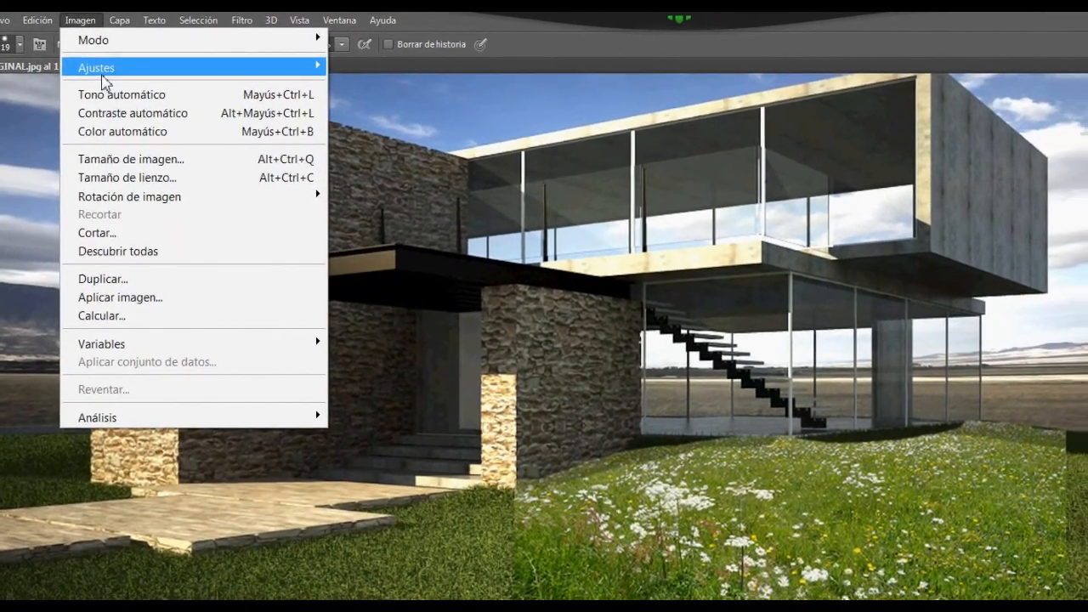
mouse_move(106, 68)
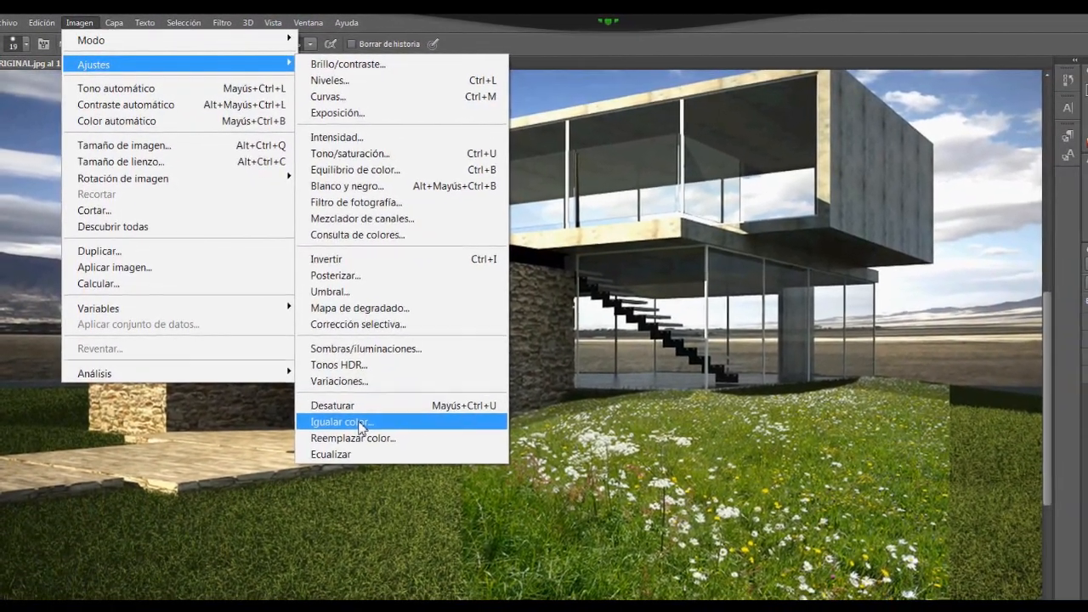
click(364, 431)
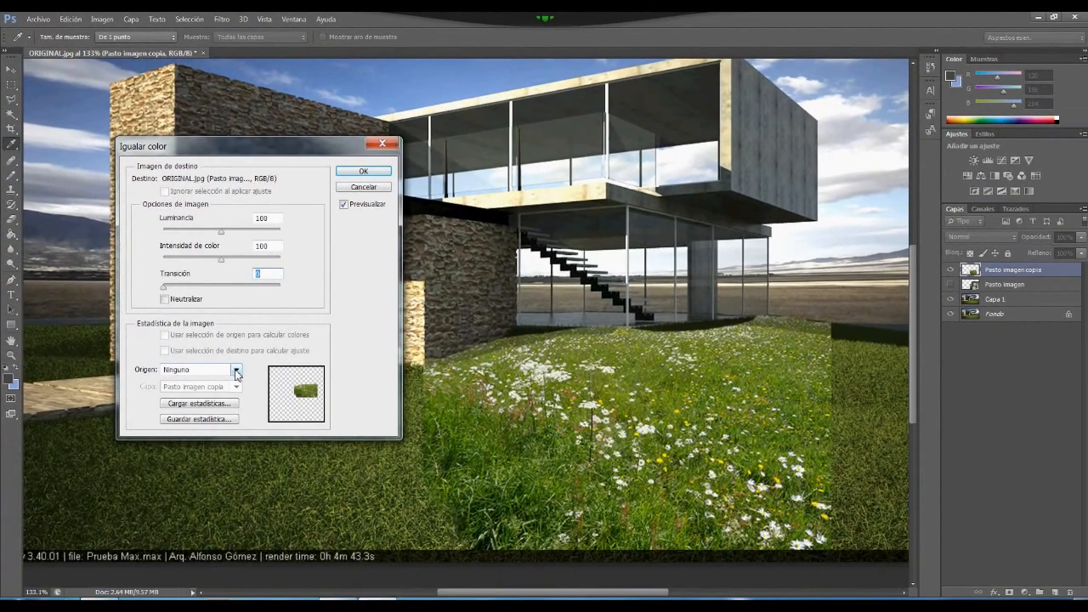
click(237, 373)
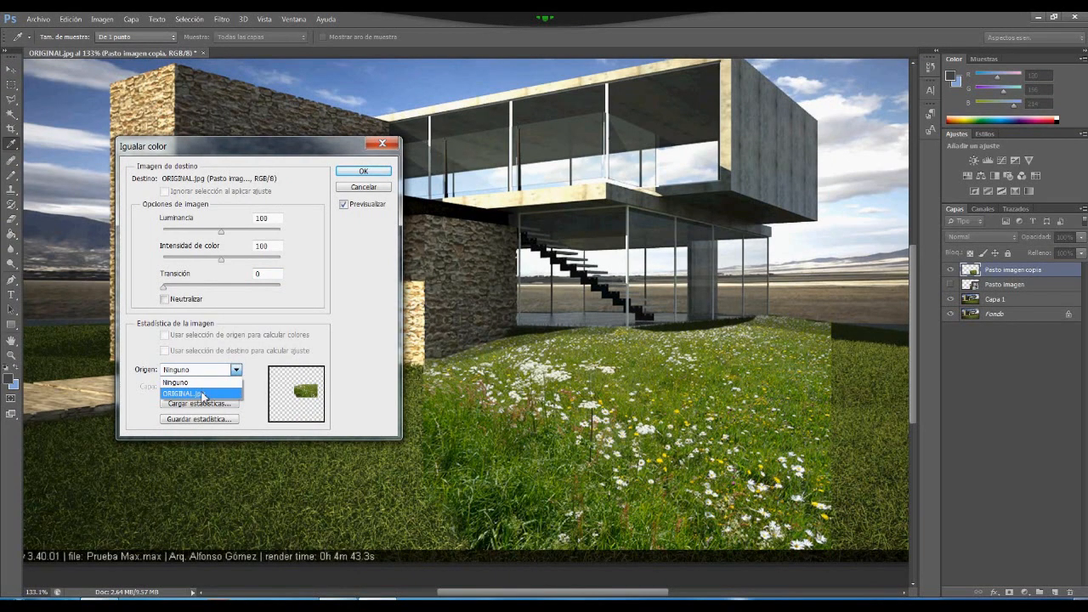
click(204, 395)
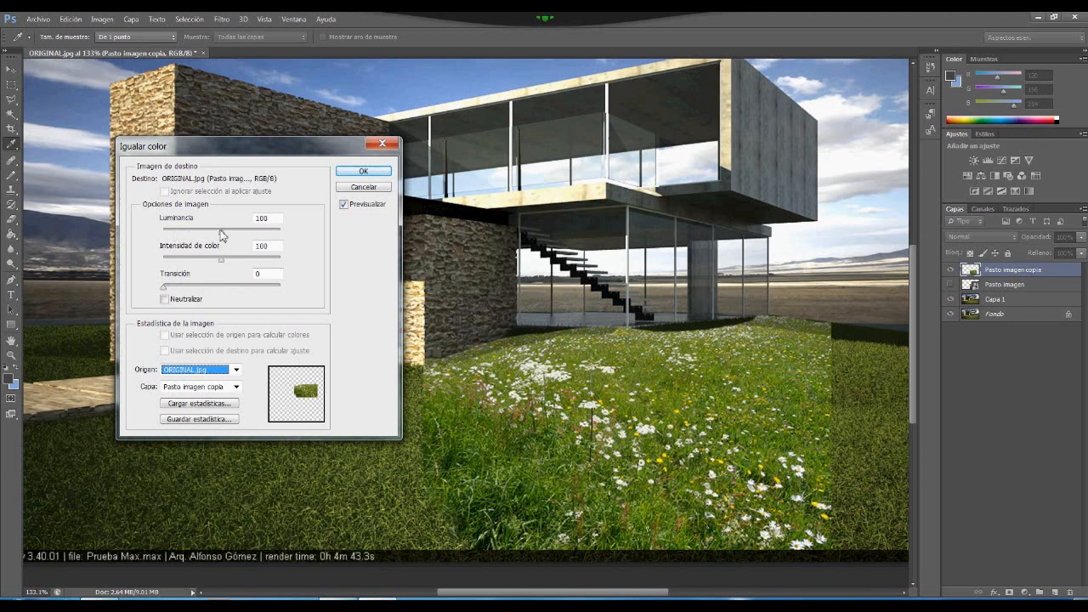
- Apply Match Color to the meadow copy with luminance 86, color intensity 80 and fade 20
drag(221, 234, 237, 235)
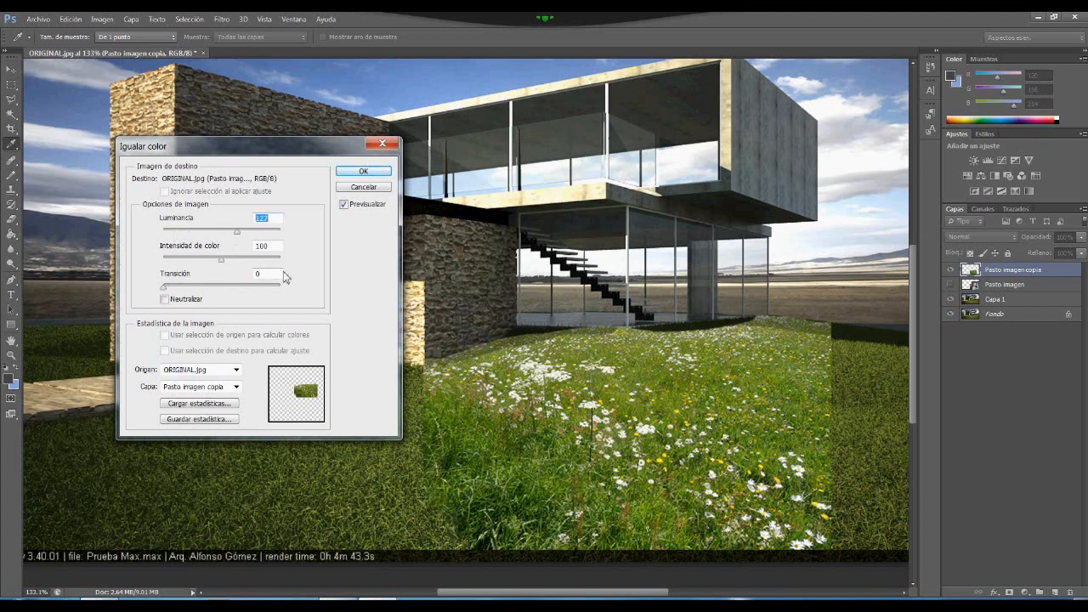
drag(236, 233, 213, 233)
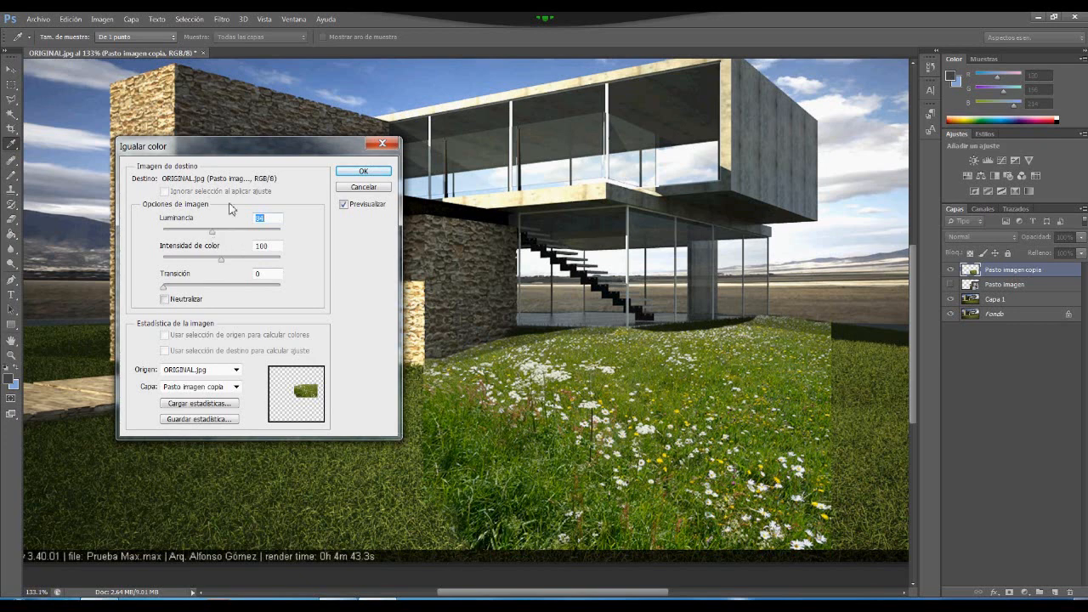
drag(222, 261, 190, 263)
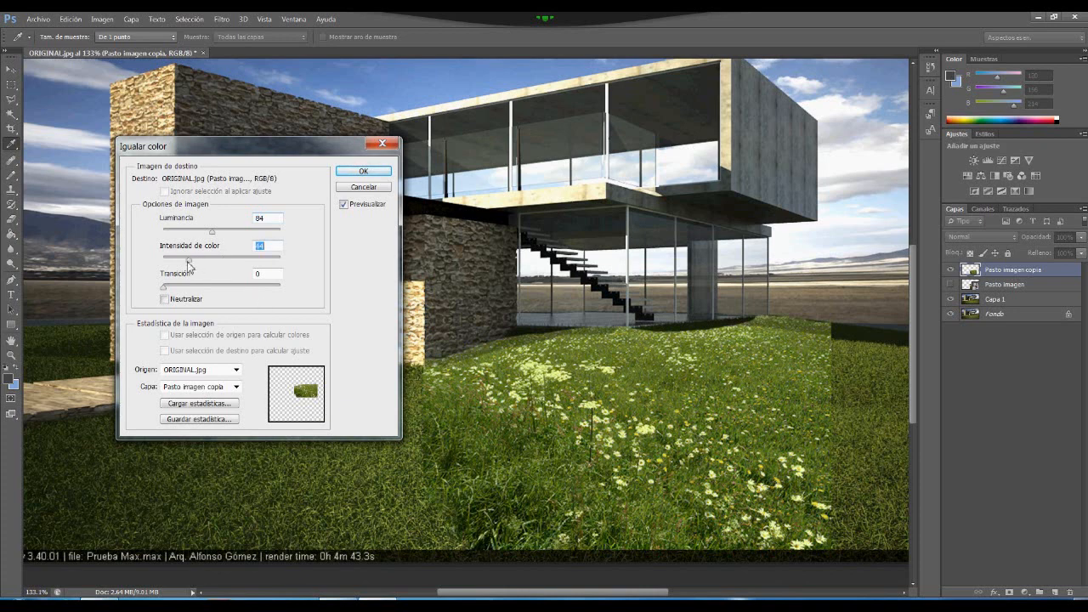
drag(187, 263, 204, 237)
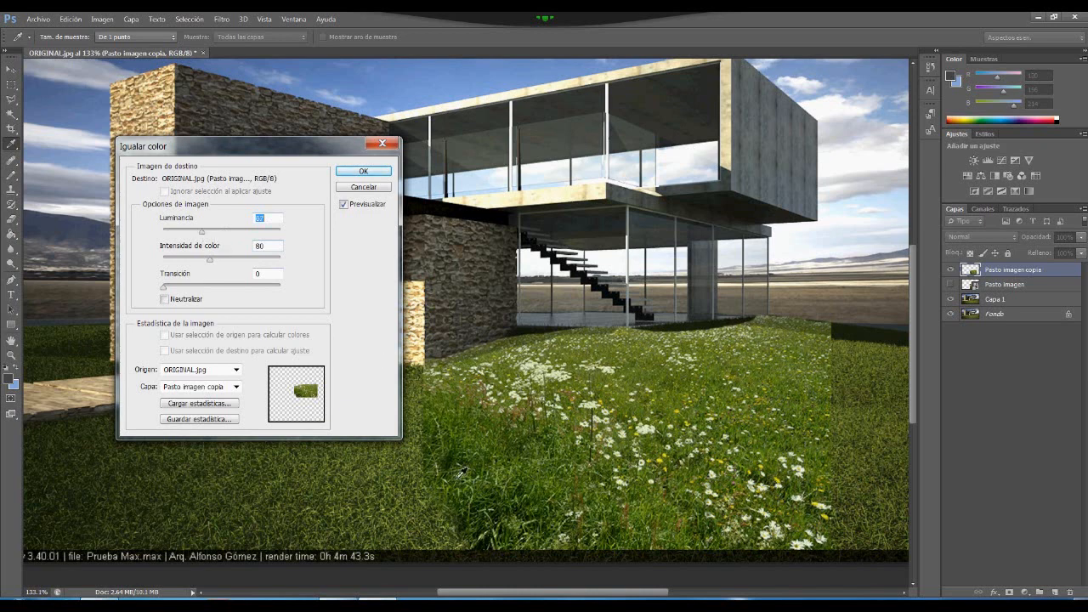
mouse_move(203, 235)
mouse_down()
mouse_move(184, 237)
mouse_move(218, 240)
mouse_move(213, 232)
mouse_up()
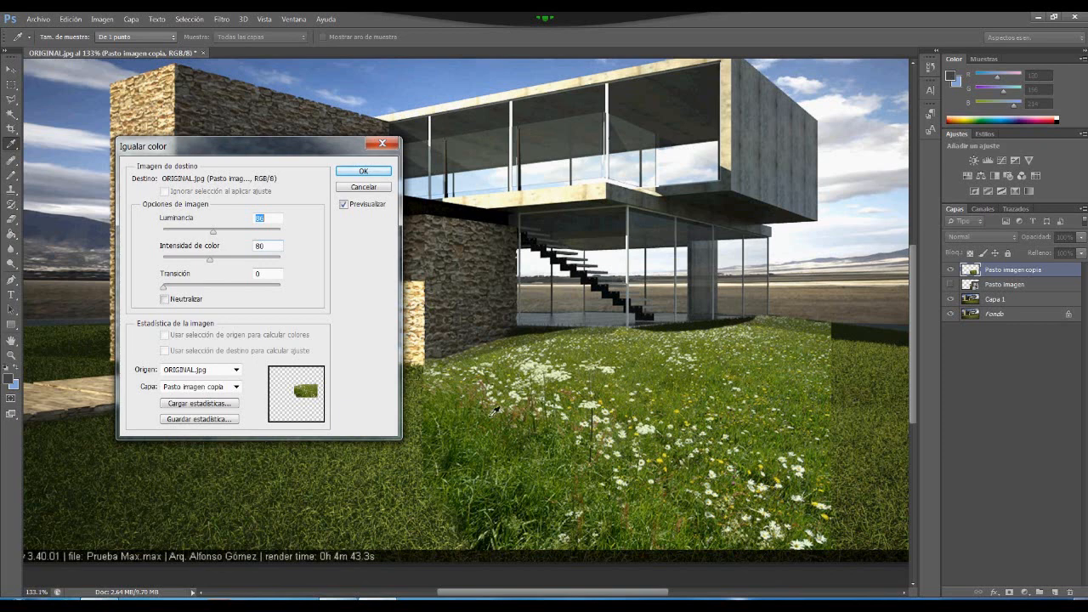
drag(165, 289, 187, 289)
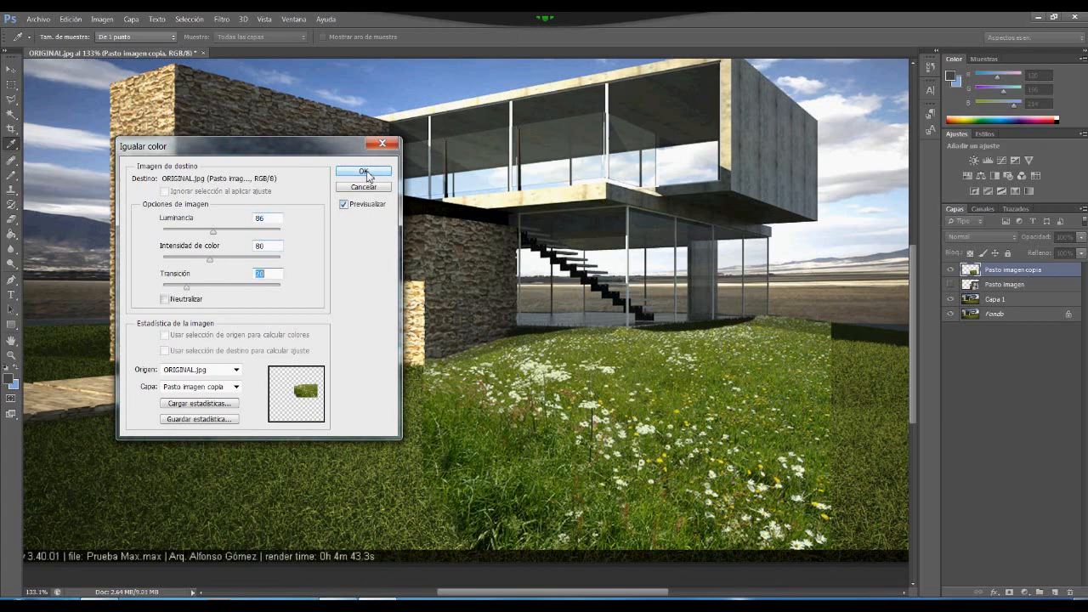
click(364, 171)
key(e)
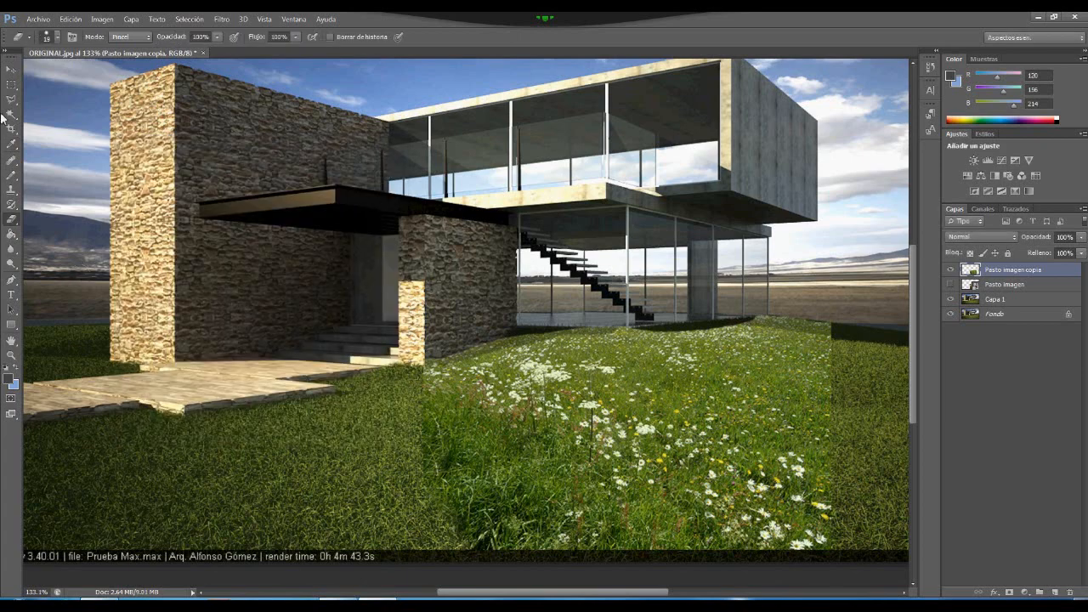
- Switch to Windows Explorer and view the prueba pasto 2 image from the Avances folder as a reference for the blended lawn
click(11, 69)
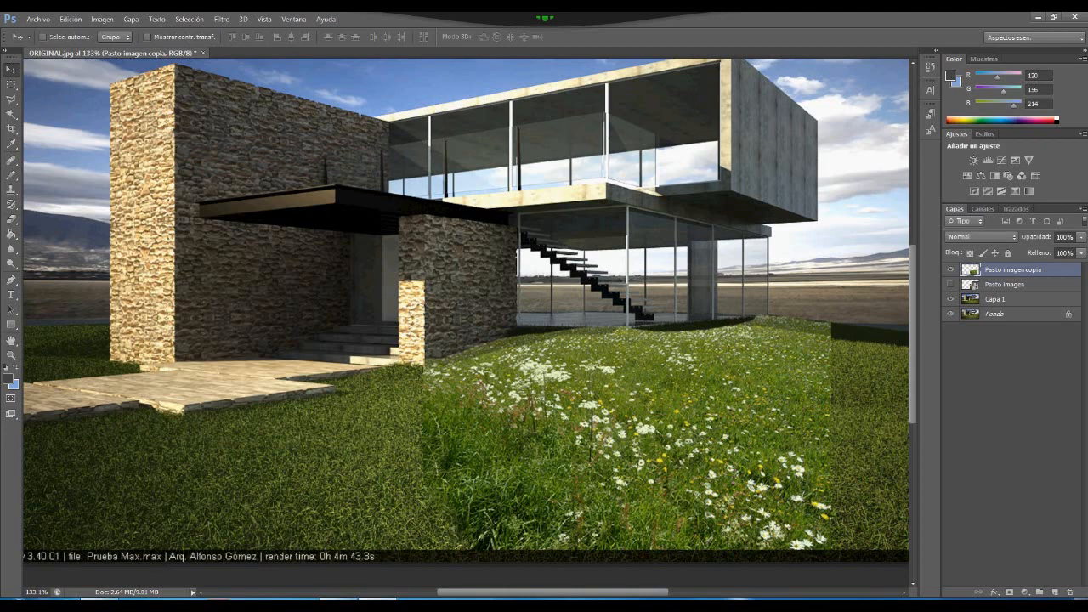
click(90, 540)
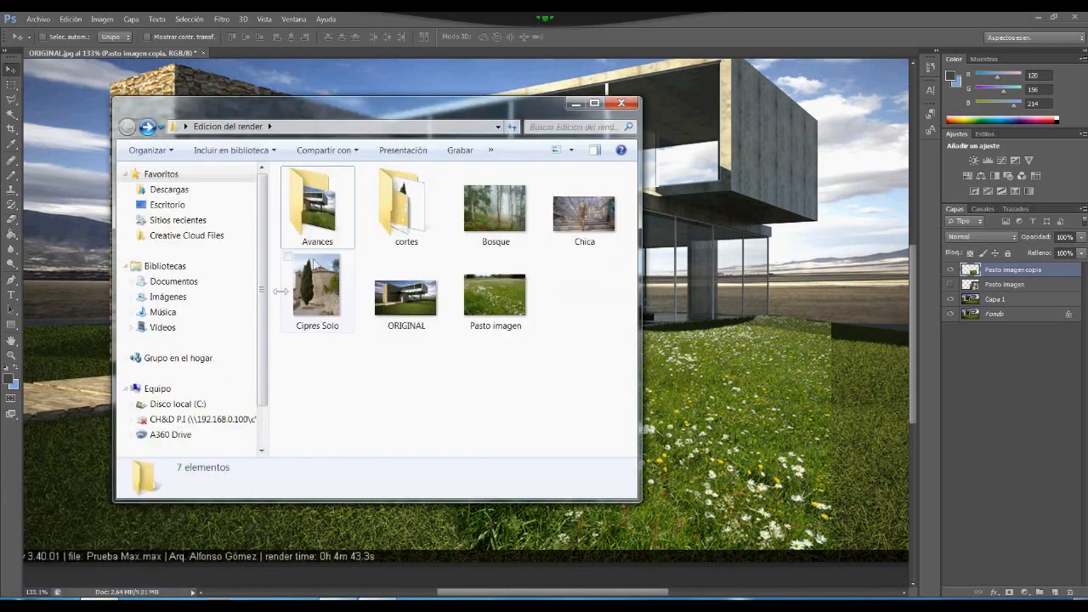
double_click(322, 234)
double_click(315, 190)
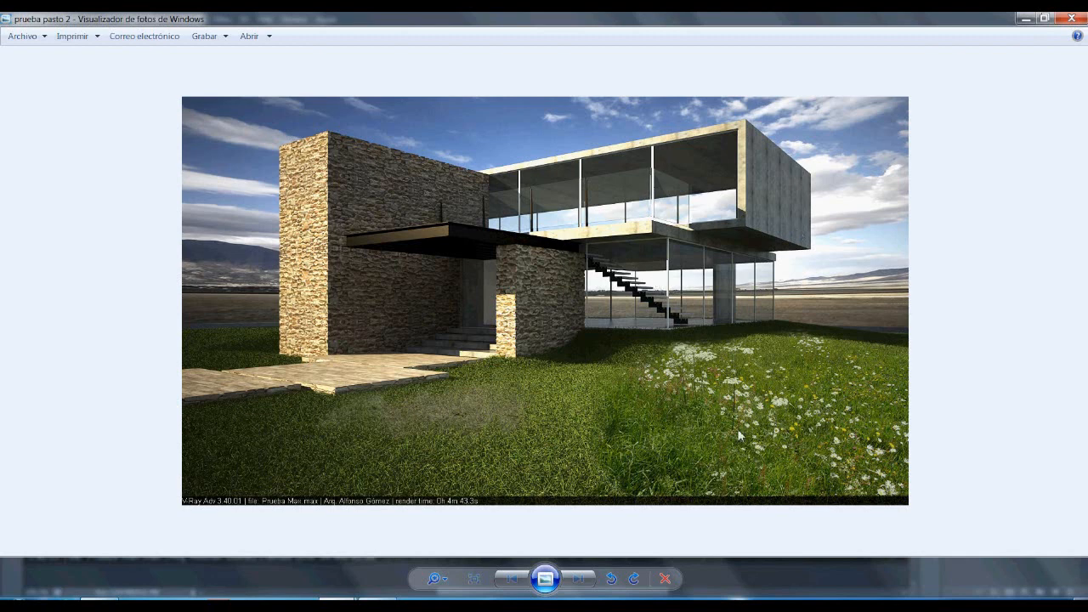
click(1083, 21)
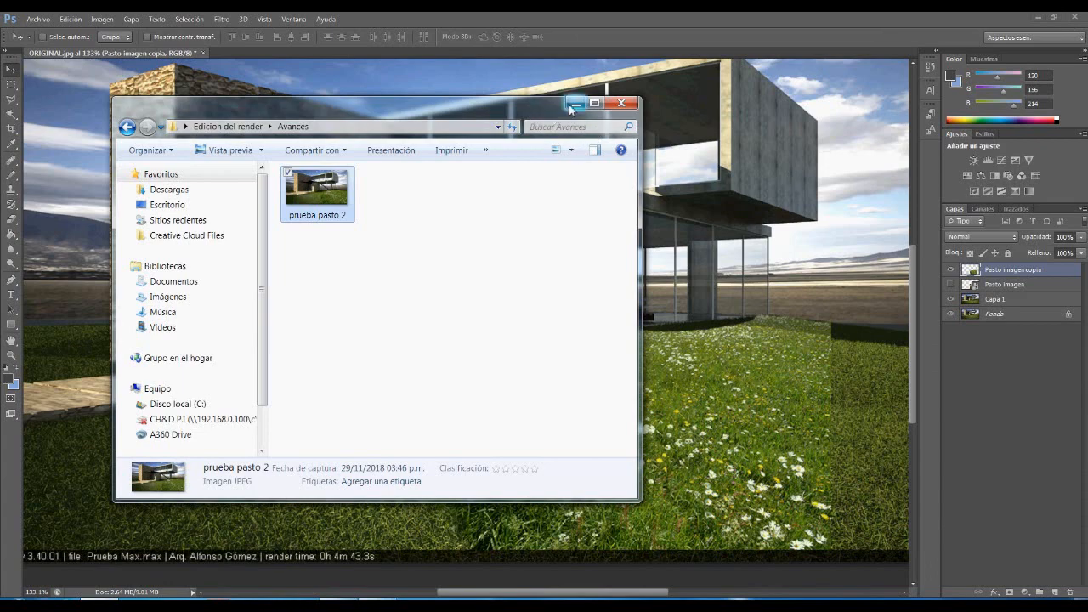
click(573, 104)
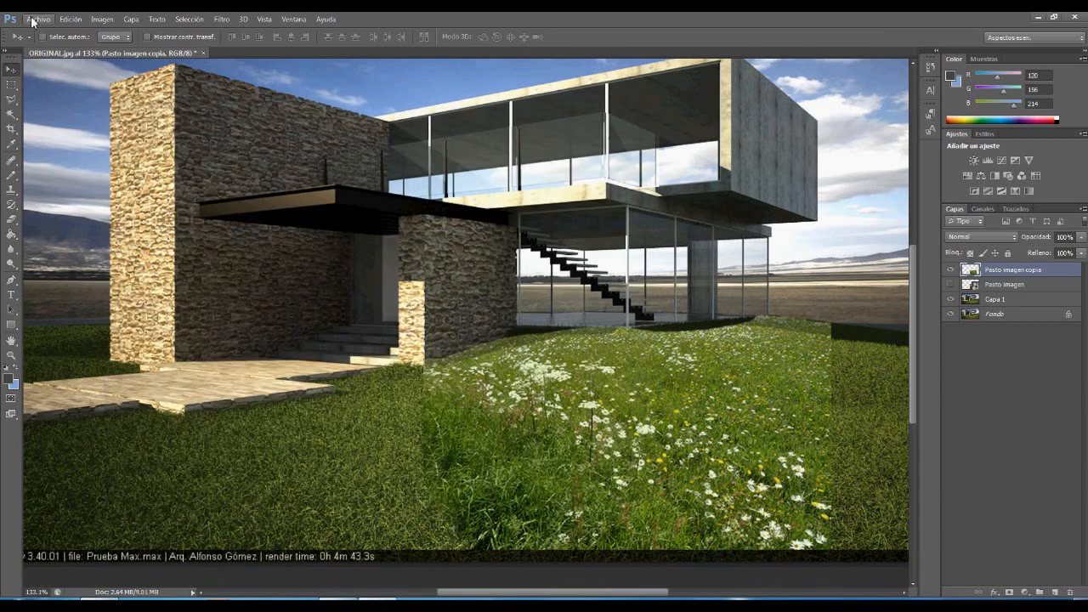
- Open prueba pasto 2 from the Avances folder in Photoshop and duplicate its background layer
click(34, 19)
click(38, 41)
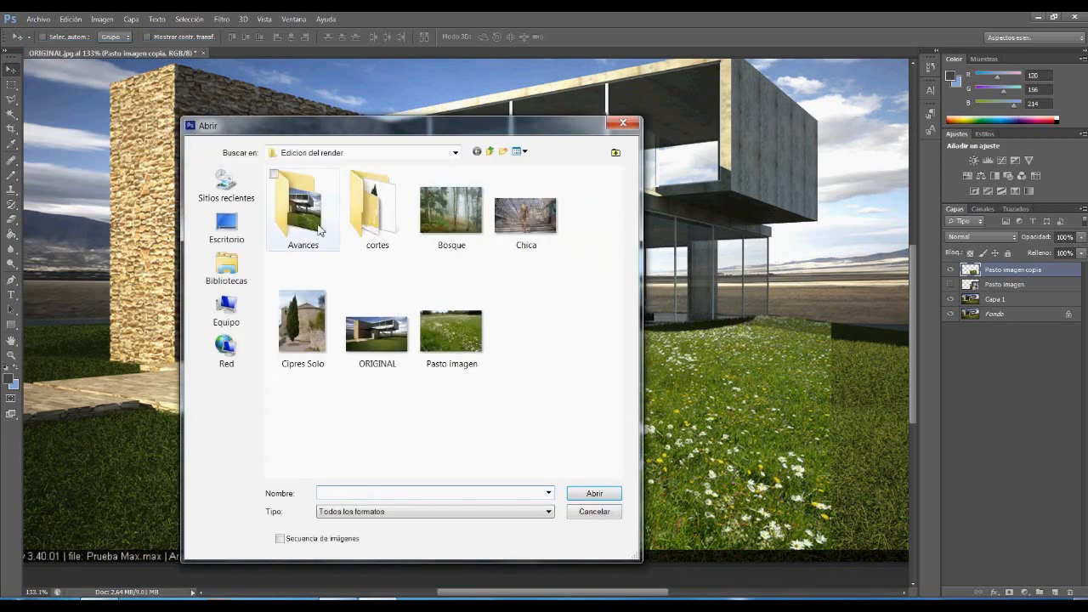
double_click(320, 230)
double_click(315, 238)
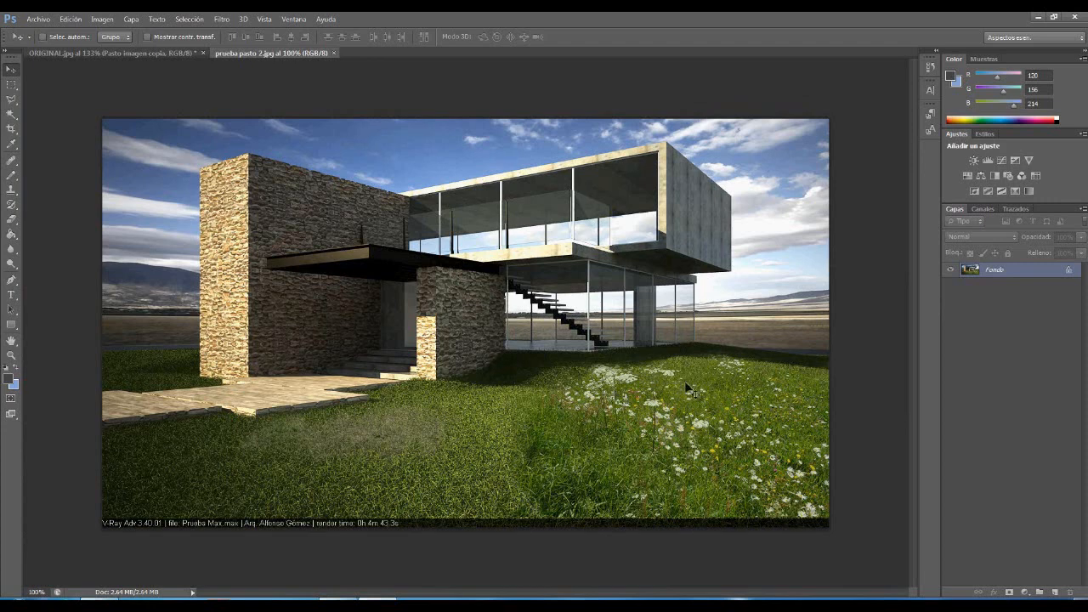
key(ctrl+j)
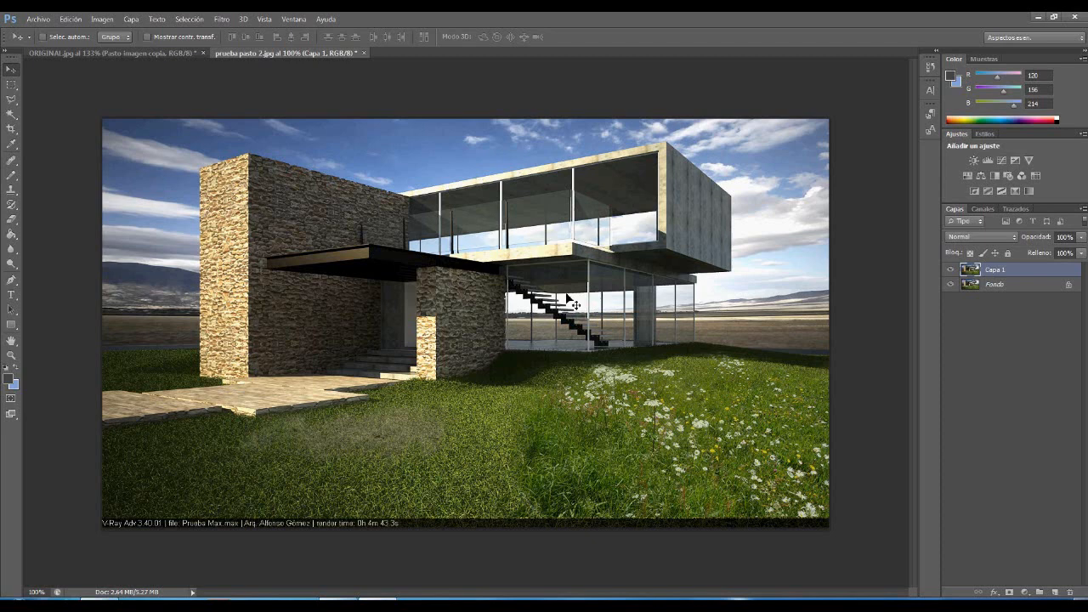
- Start placing an image file into the prueba pasto 2 document
click(37, 19)
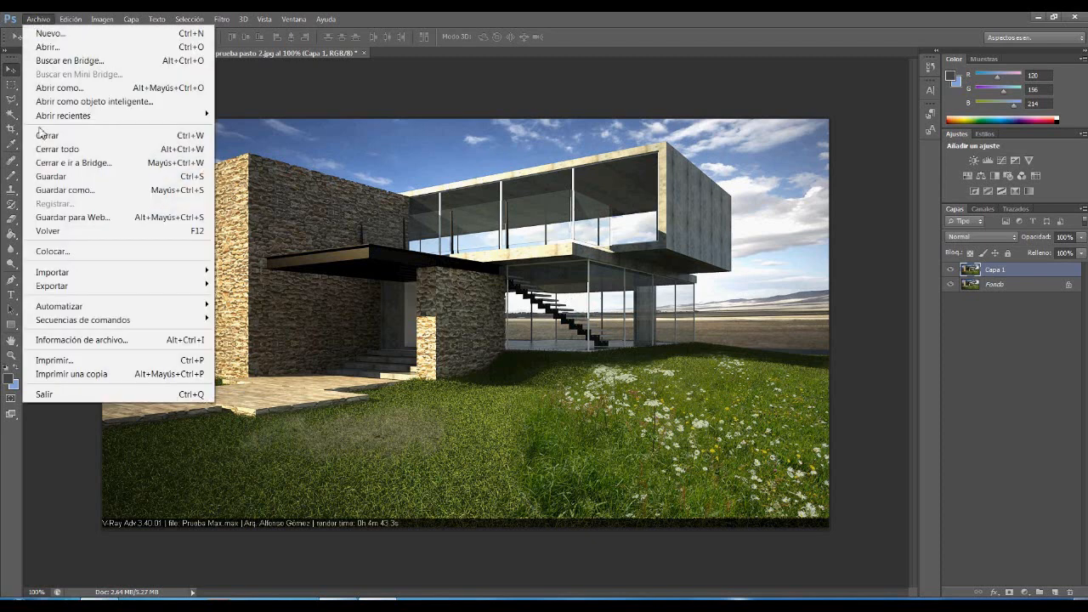
click(48, 253)
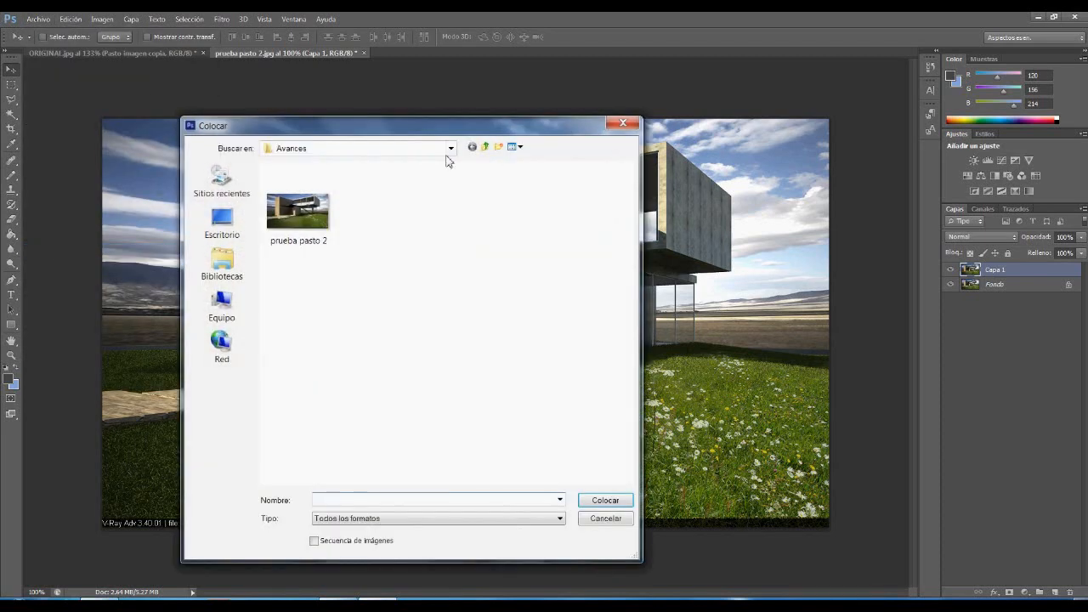
- Place the Corte Arbol image from the cortes folder, align it with the render's right edge and commit the placement
click(452, 149)
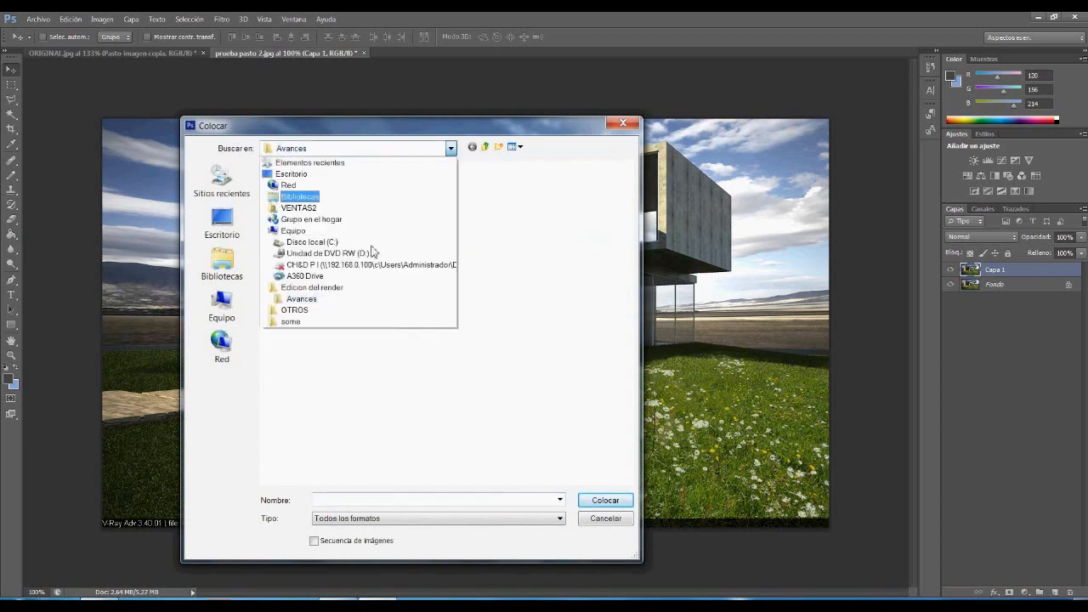
click(295, 304)
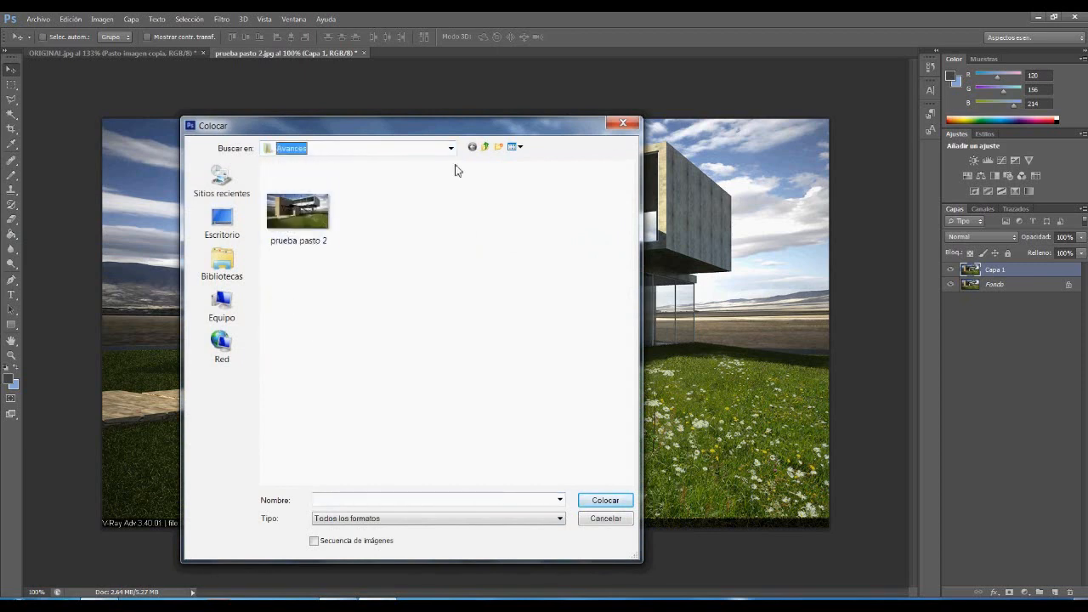
click(451, 149)
click(313, 288)
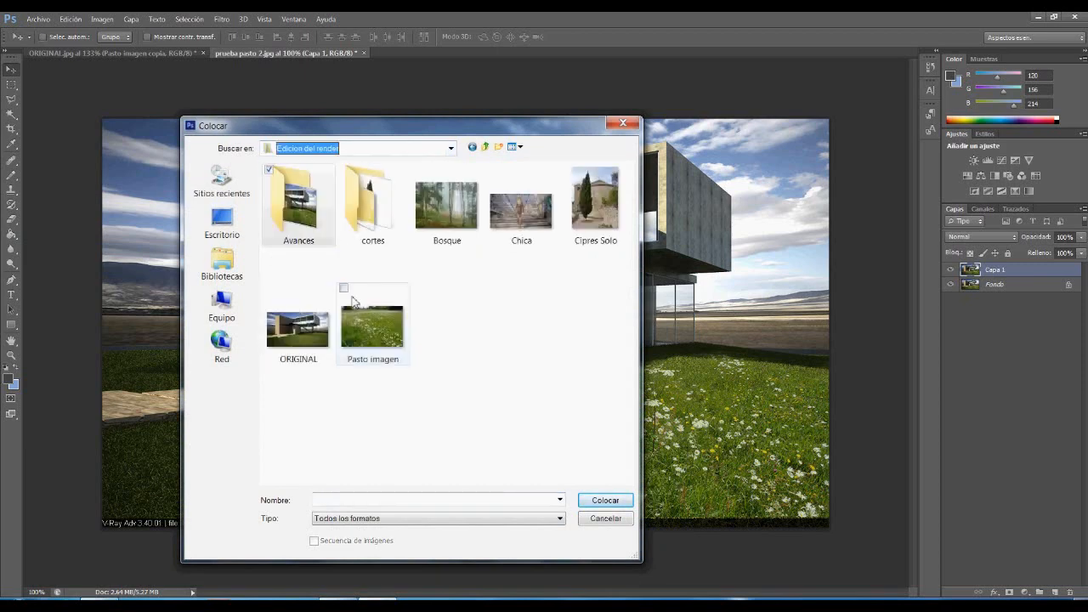
double_click(366, 208)
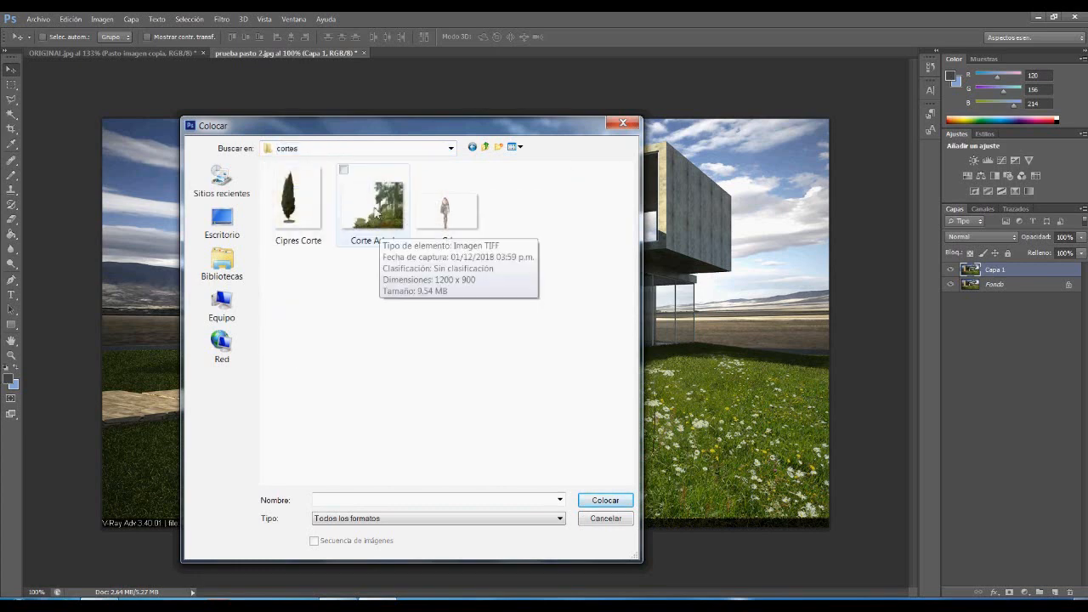
double_click(376, 215)
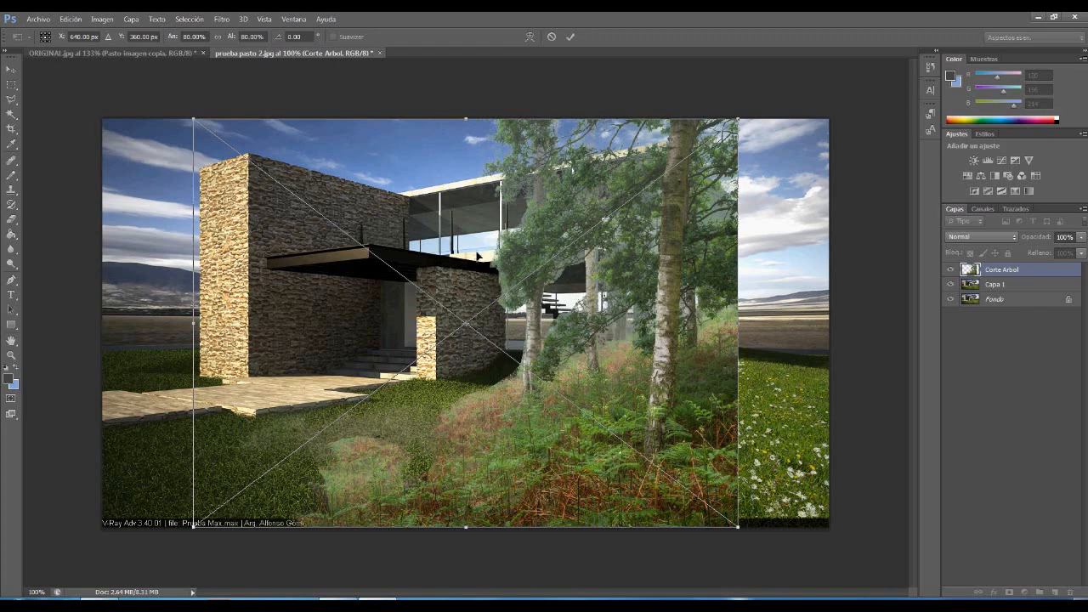
drag(454, 255, 544, 253)
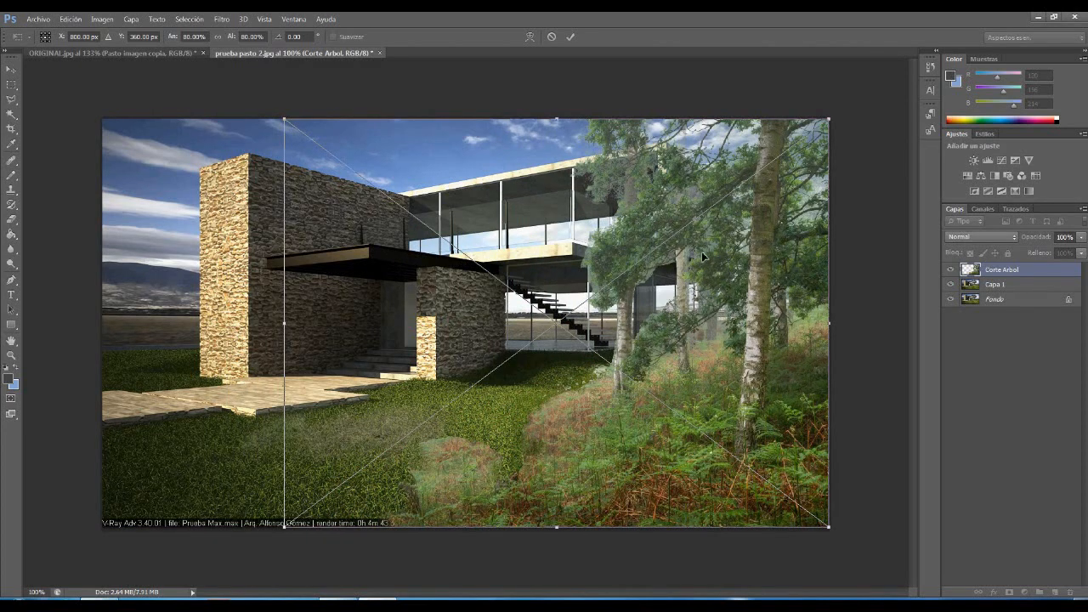
key(Return)
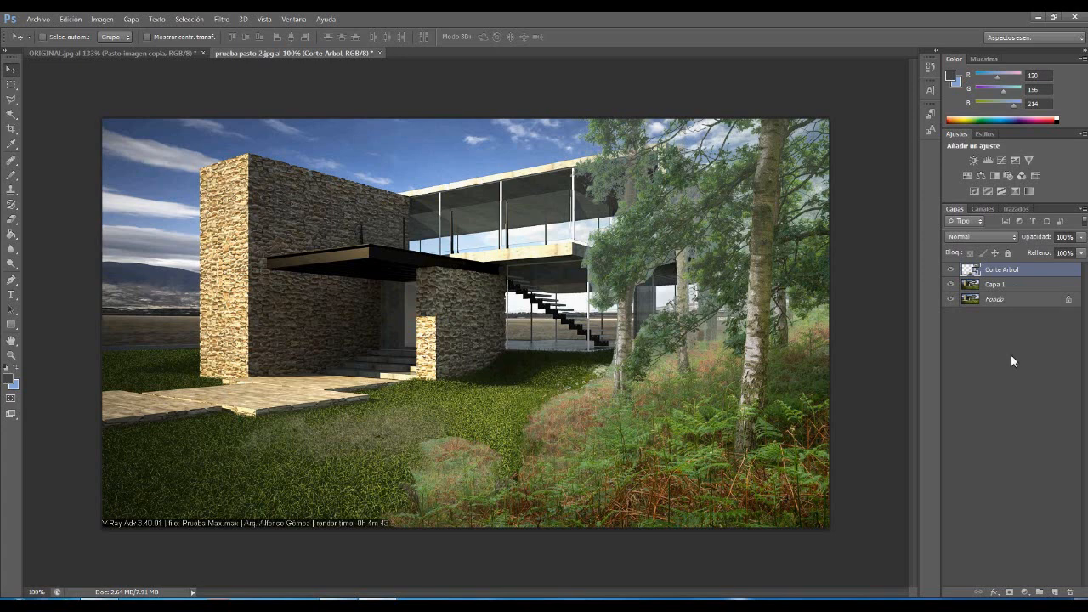
- Duplicate the Corte Arbol layer and hide the original so that only the copy is shown
key(ctrl+j)
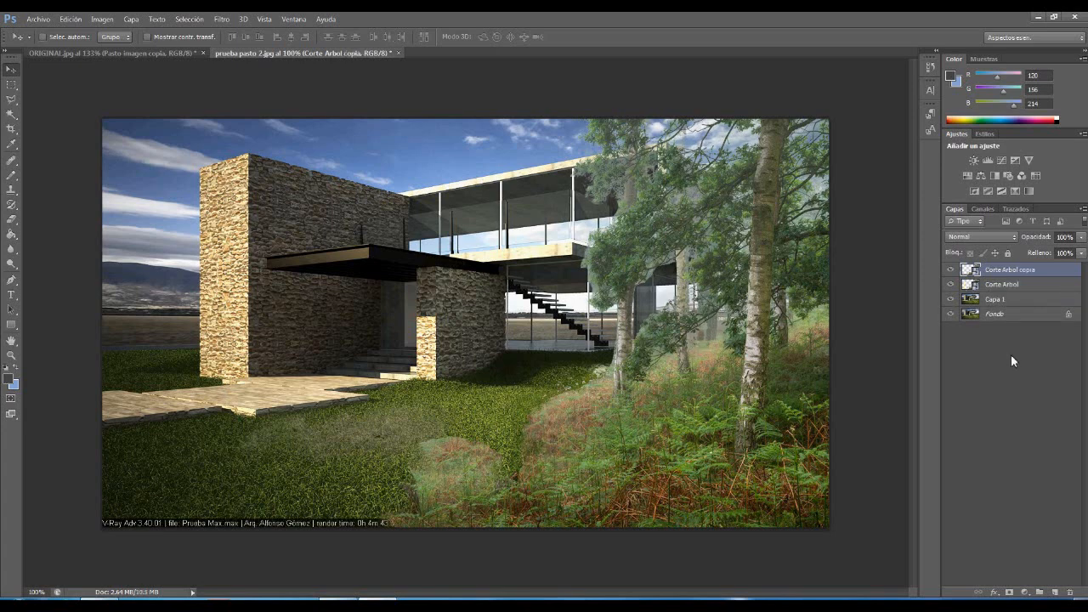
click(950, 285)
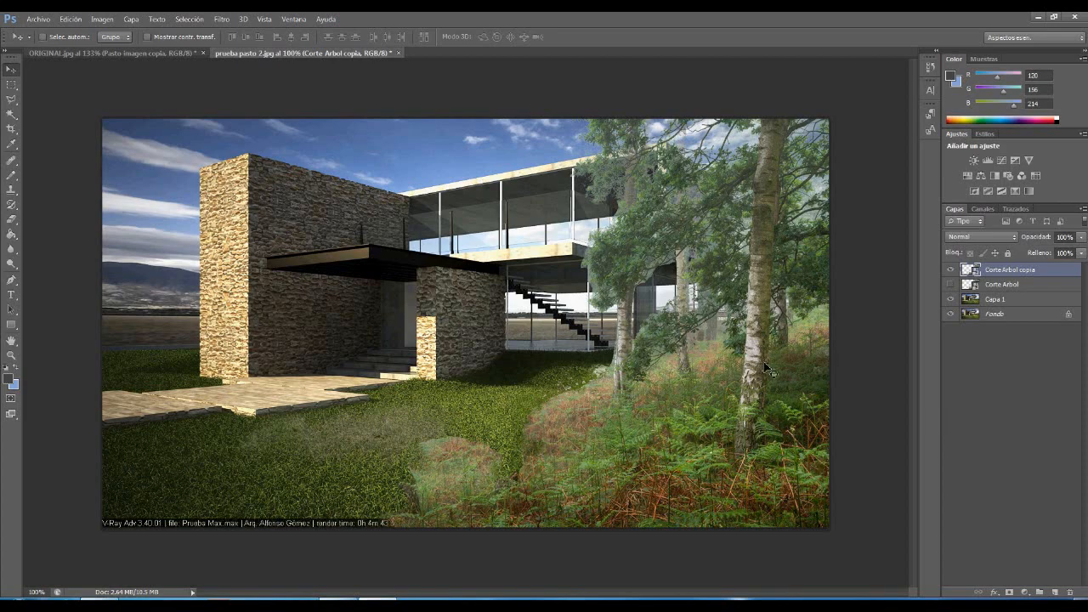
- Rasterize the Corte Arbol copy and erase the leftover background along the left edge of its foliage beside the balcony
scroll(702, 294, up, 2)
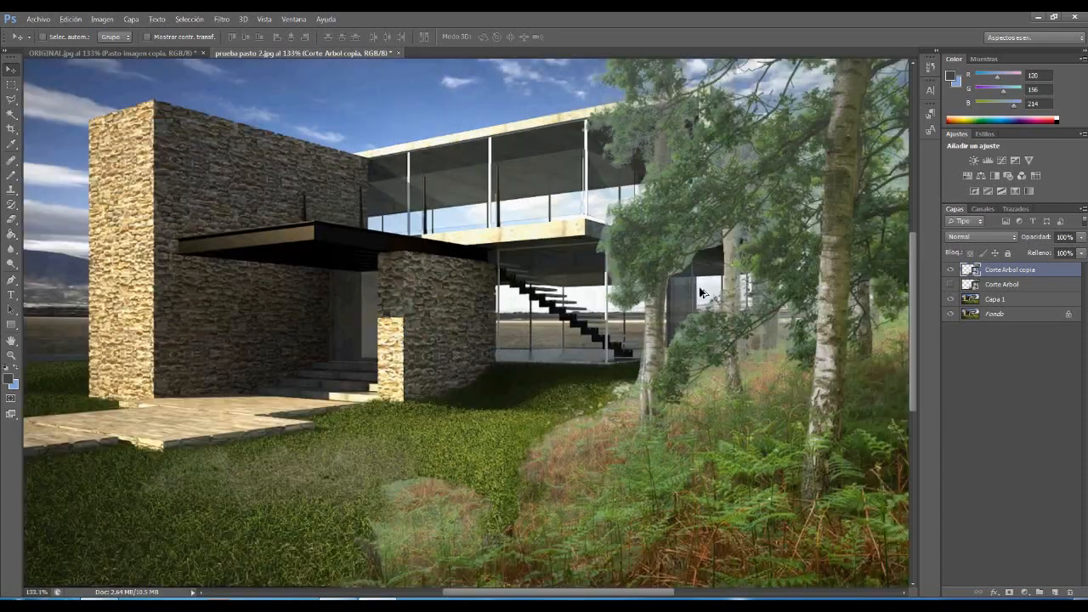
scroll(713, 253, up, 2)
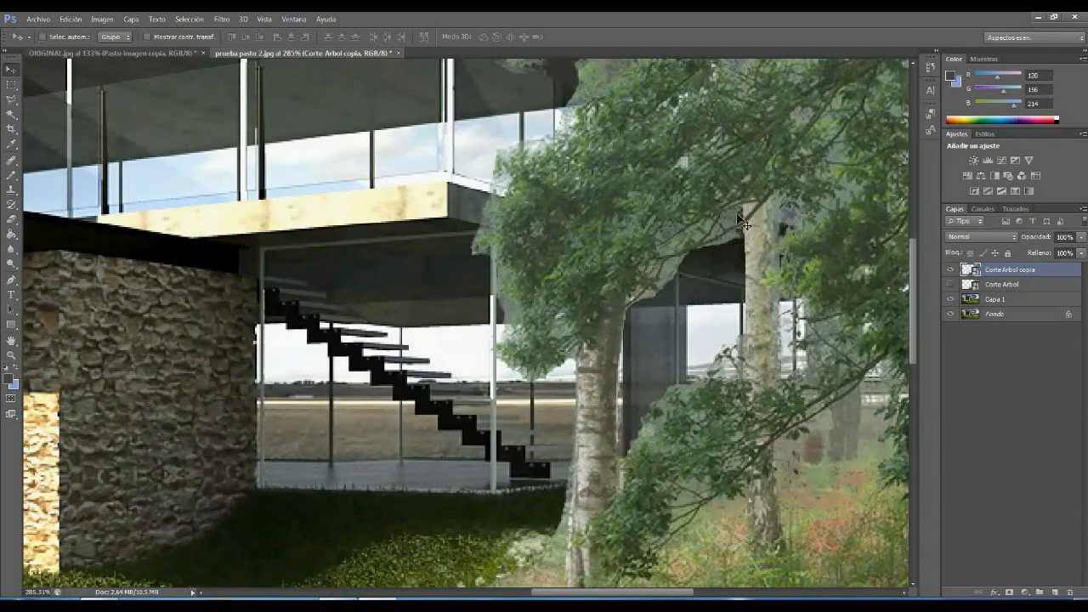
scroll(755, 234, up, 1)
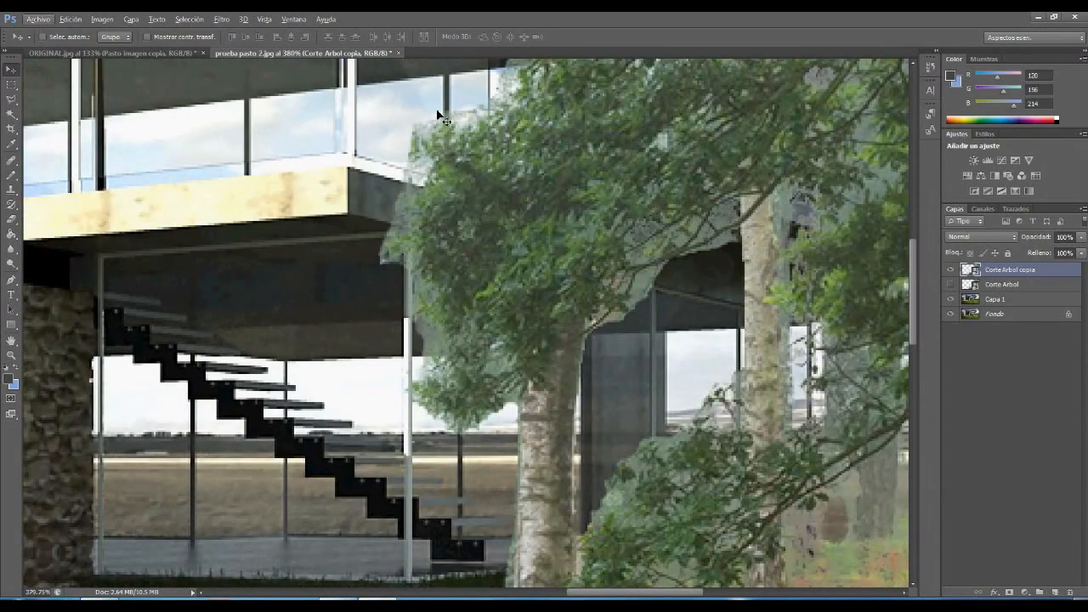
click(13, 220)
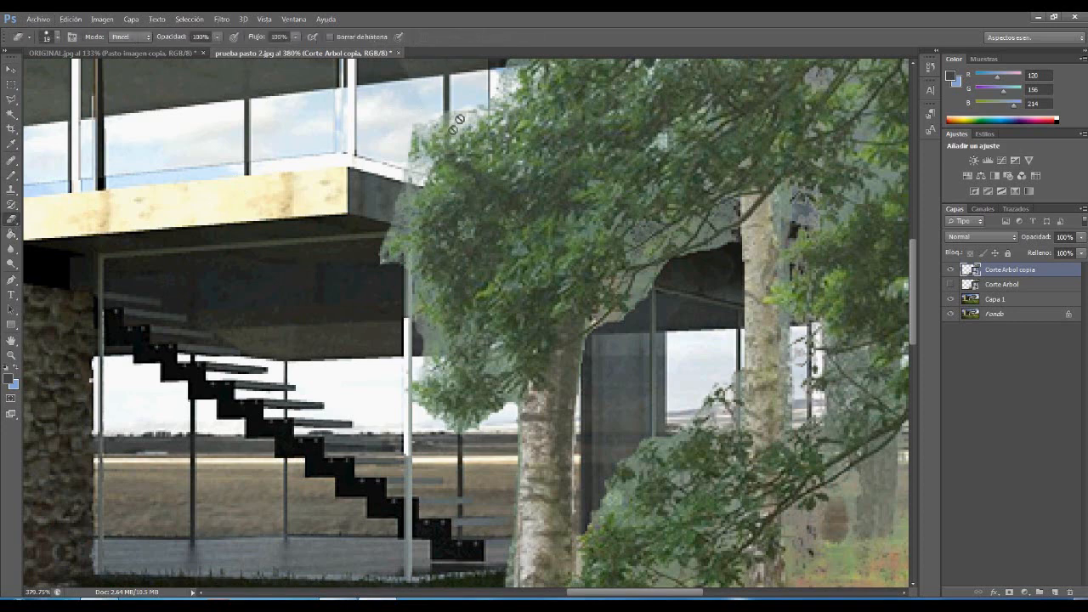
click(468, 120)
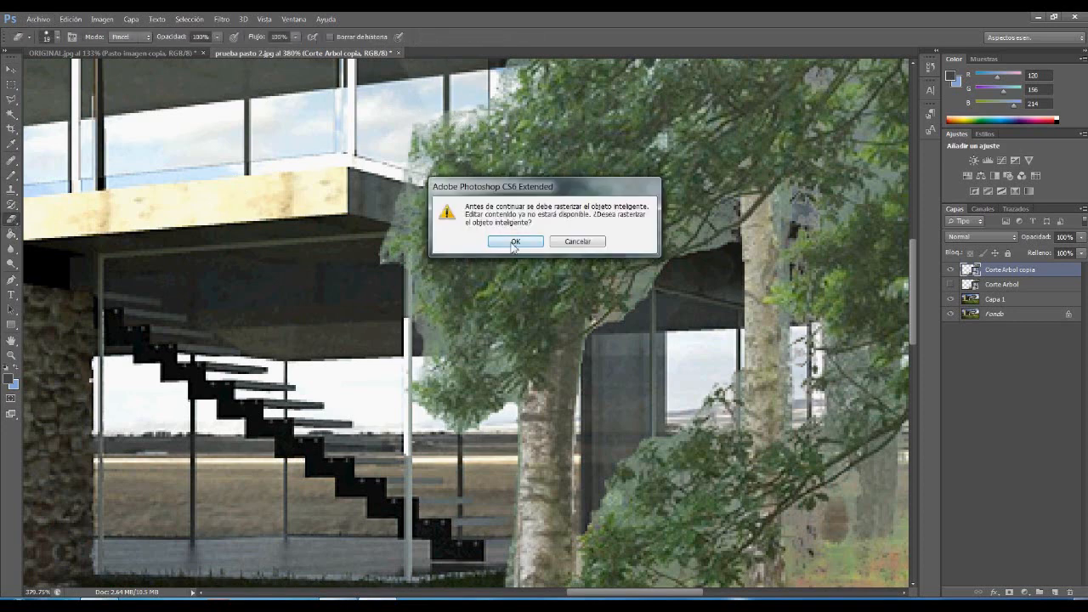
click(515, 241)
drag(471, 116, 432, 121)
drag(417, 167, 398, 215)
scroll(575, 297, down, 3)
scroll(698, 223, down, 3)
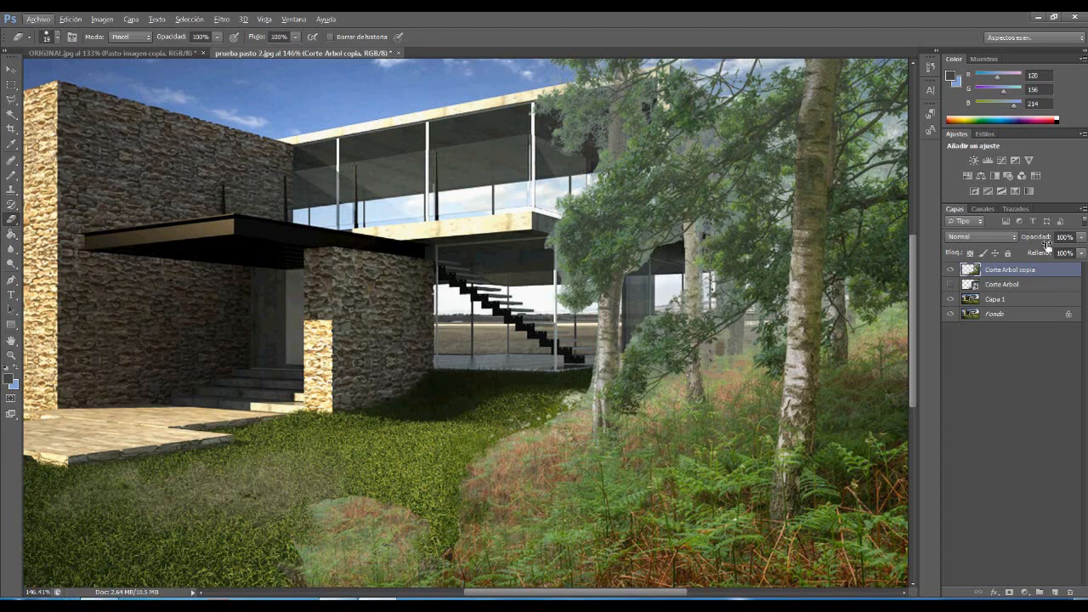
- Try matching the color of the Corte Arbol copy to ORIGINAL.jpg with a reduced luminance
click(102, 19)
mouse_move(119, 57)
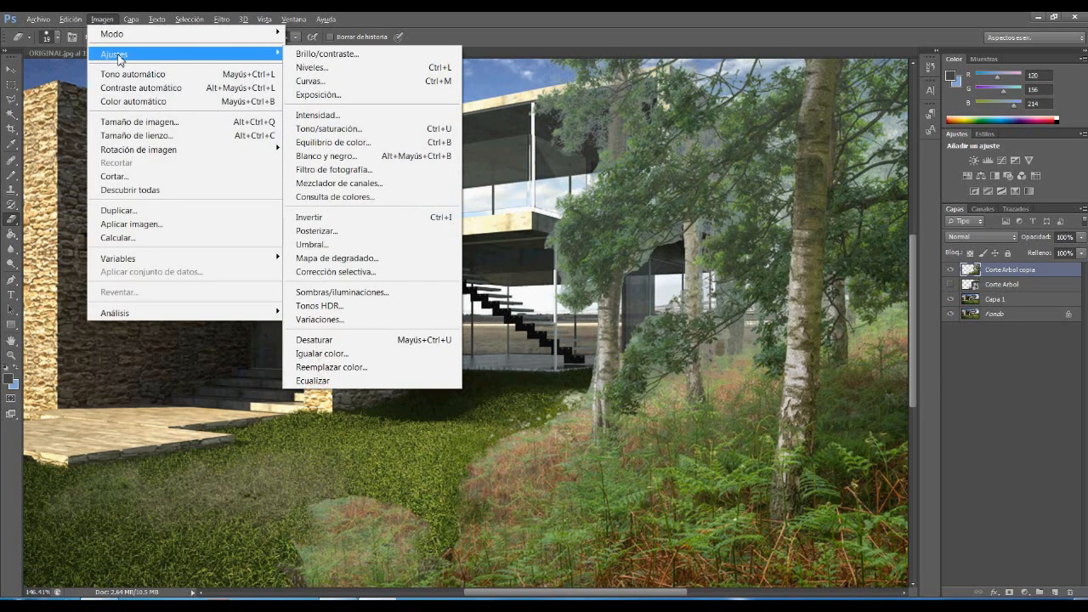
click(357, 354)
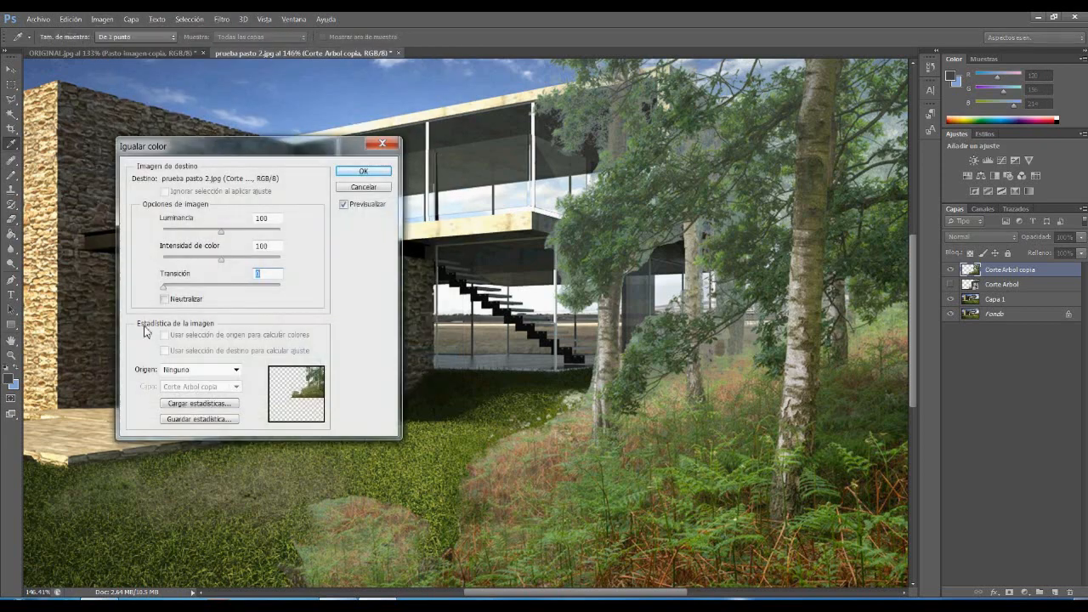
click(236, 370)
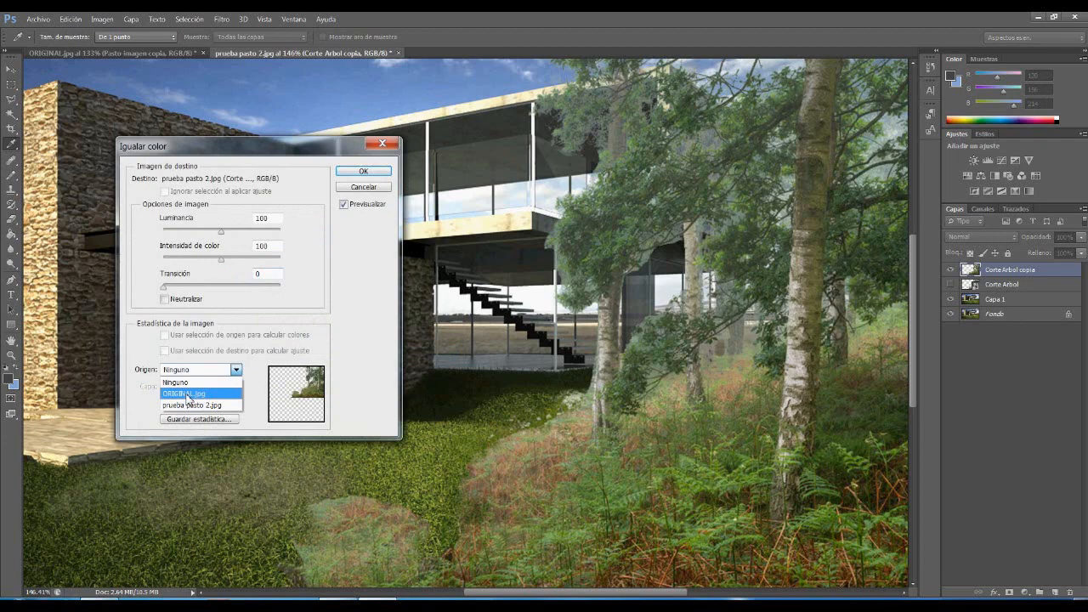
click(188, 395)
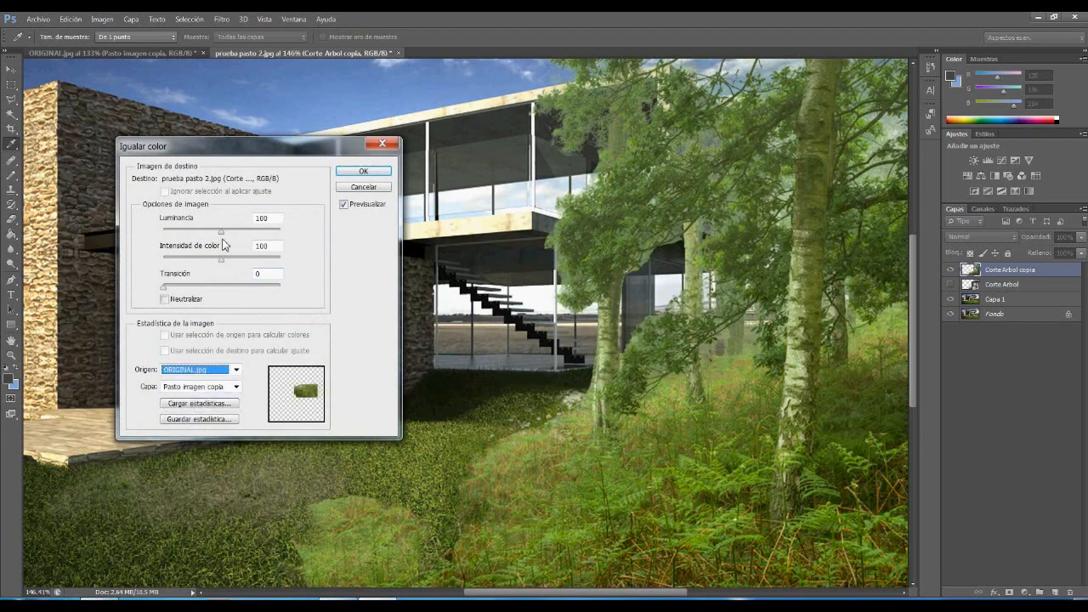
drag(221, 238, 180, 242)
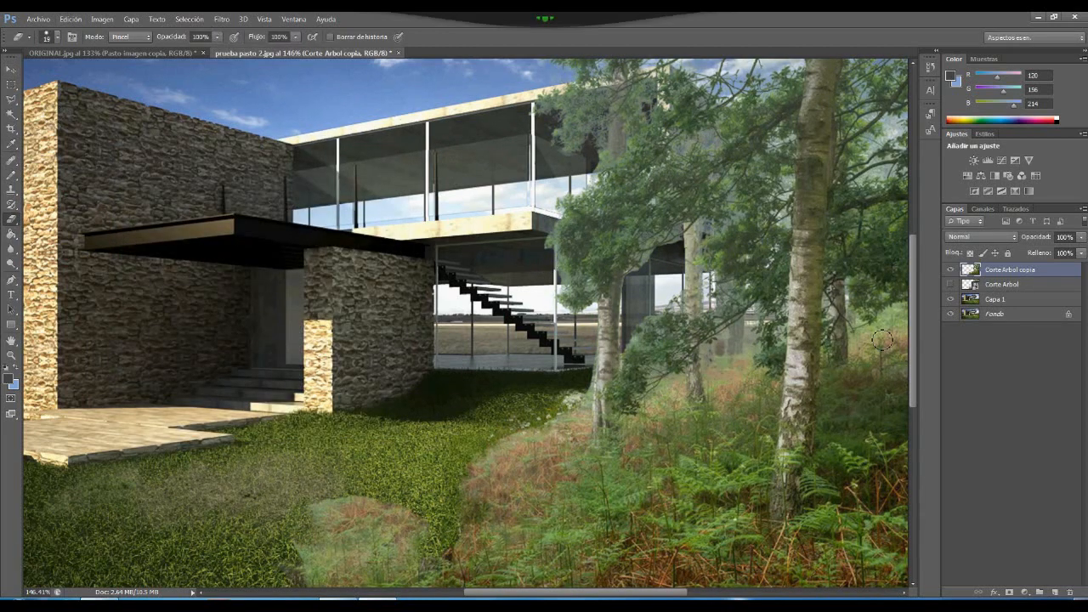
- Darken the Corte Arbol copy with Brightness/Contrast, using brightness -68 and contrast 7, and return to the Eraser
click(102, 19)
mouse_move(116, 50)
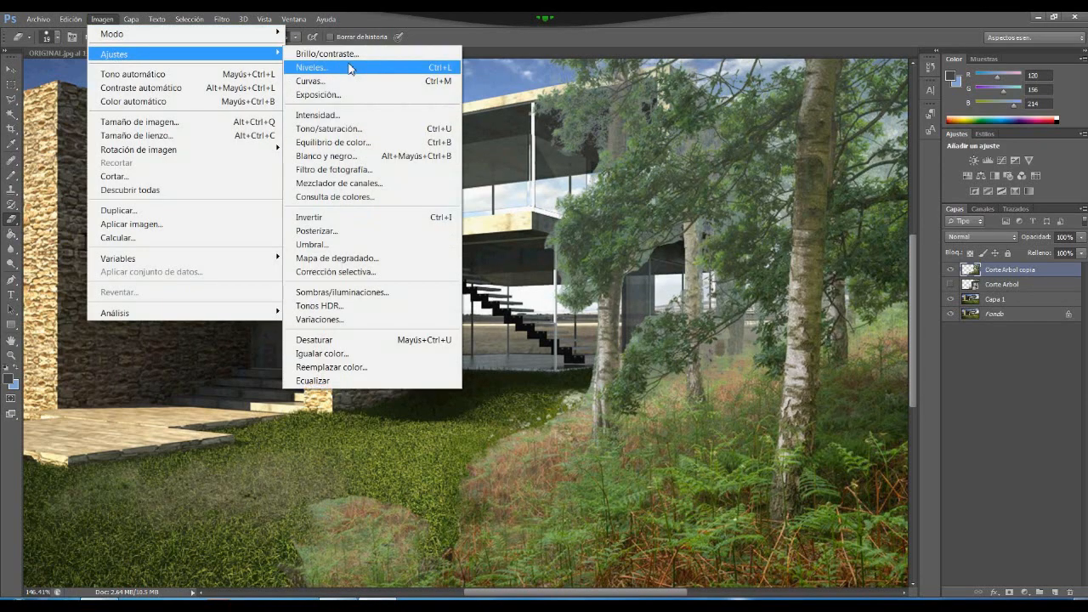
click(356, 54)
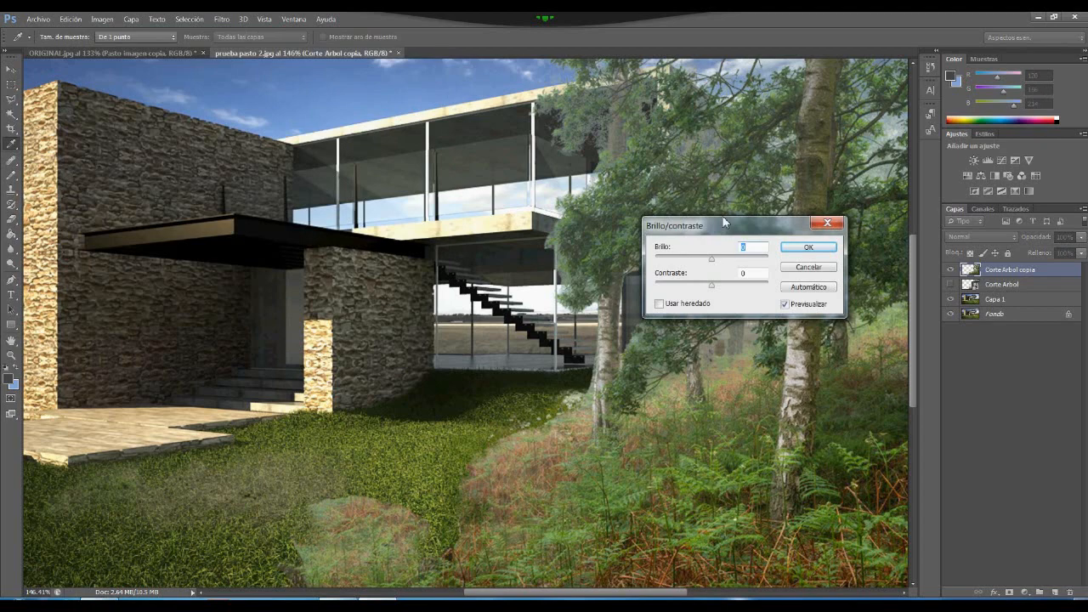
drag(727, 225, 230, 252)
drag(218, 288, 222, 321)
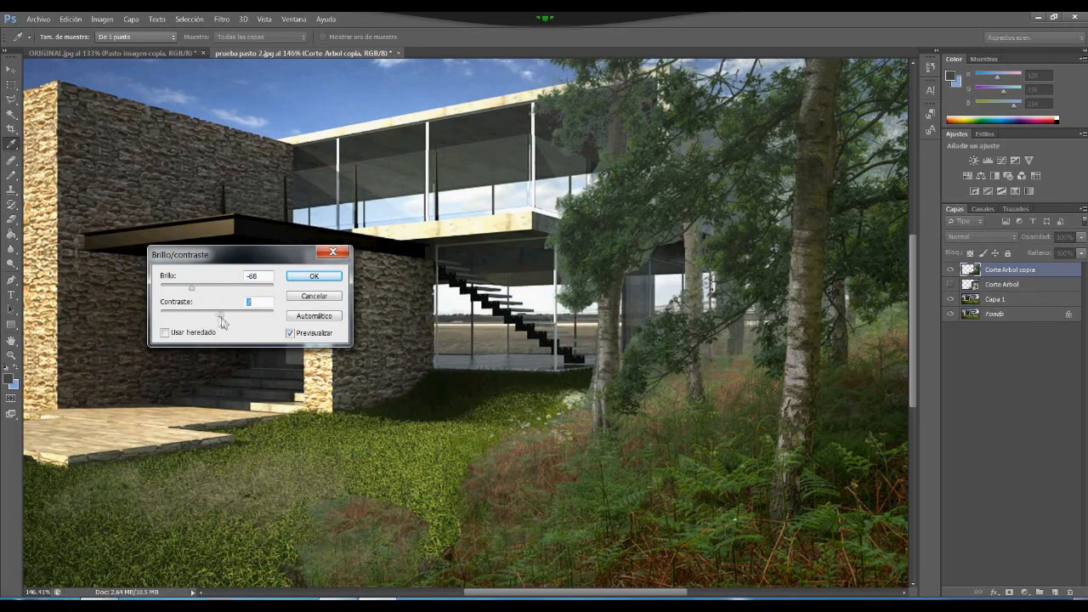
click(327, 279)
key(e)
scroll(599, 352, down, 3)
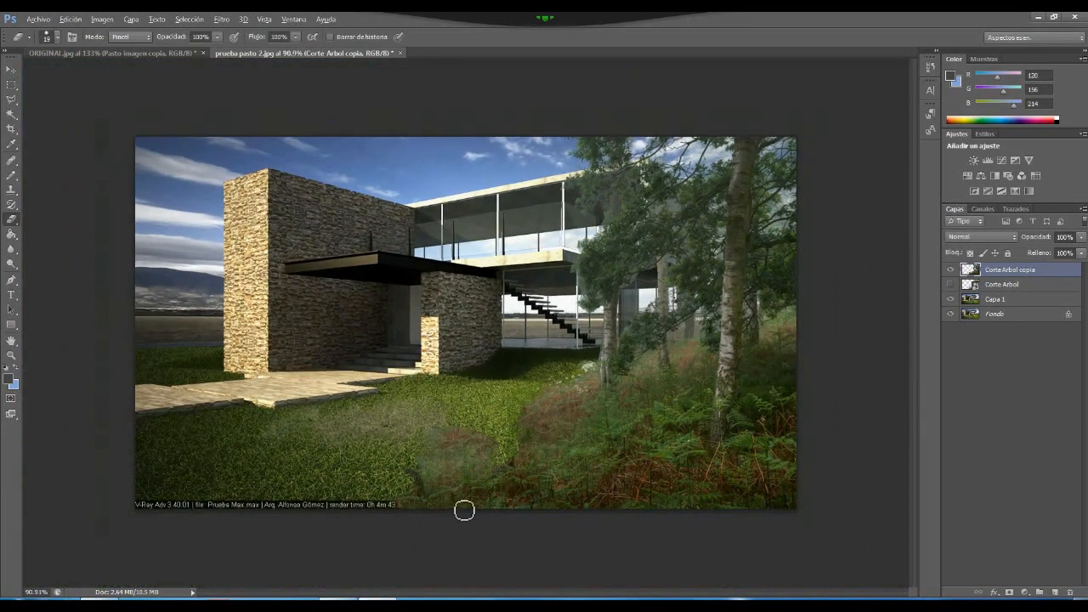
scroll(436, 506, up, 2)
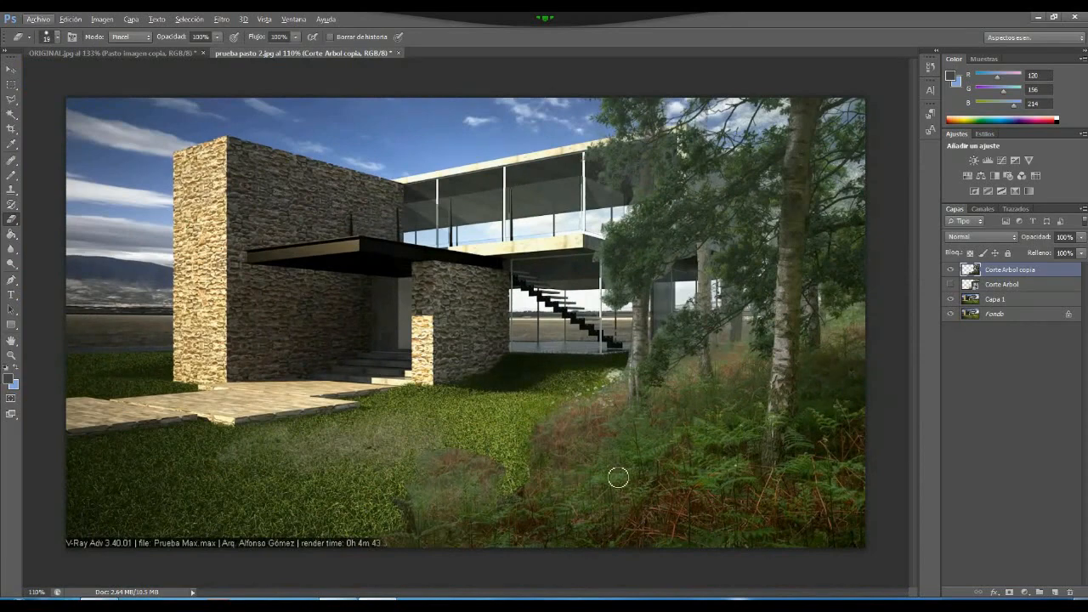
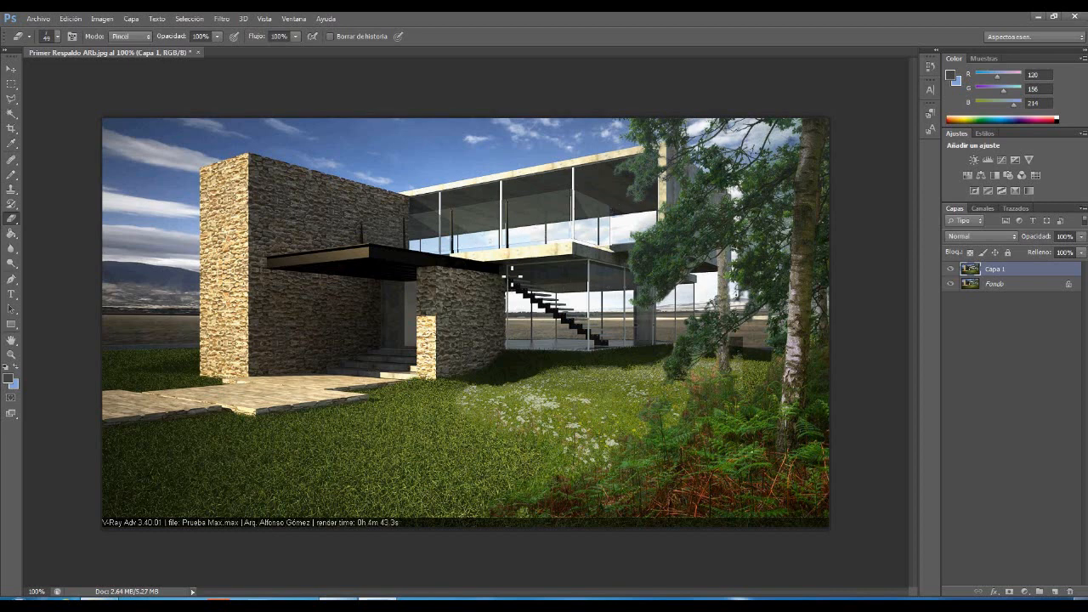
- Place the mweelrea-mountains image from the Edicion del render folder into the Primer Respaldo ARb document
click(38, 18)
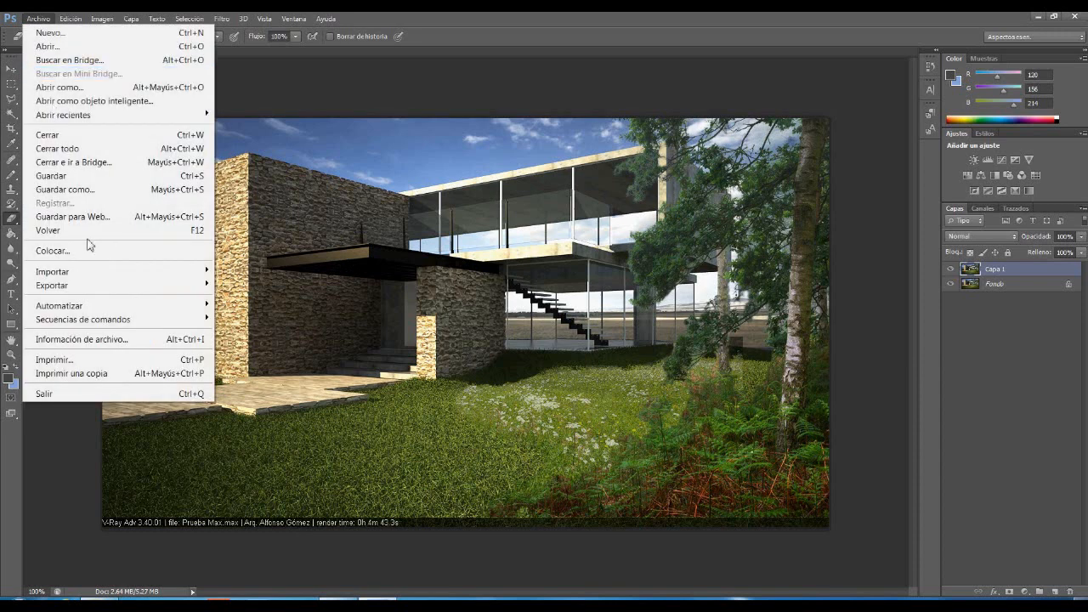
key(Escape)
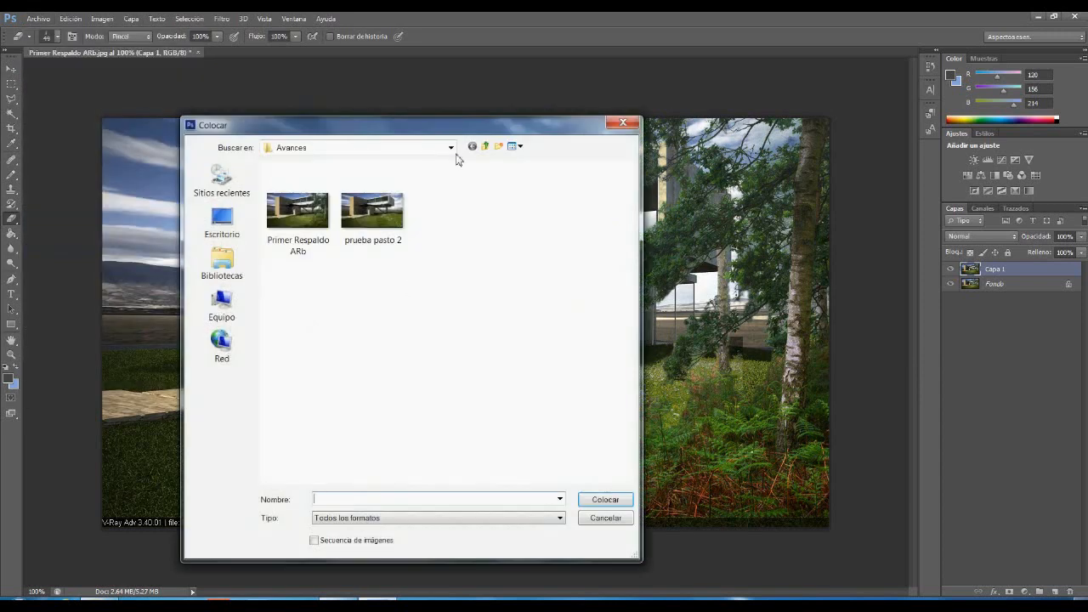
click(451, 148)
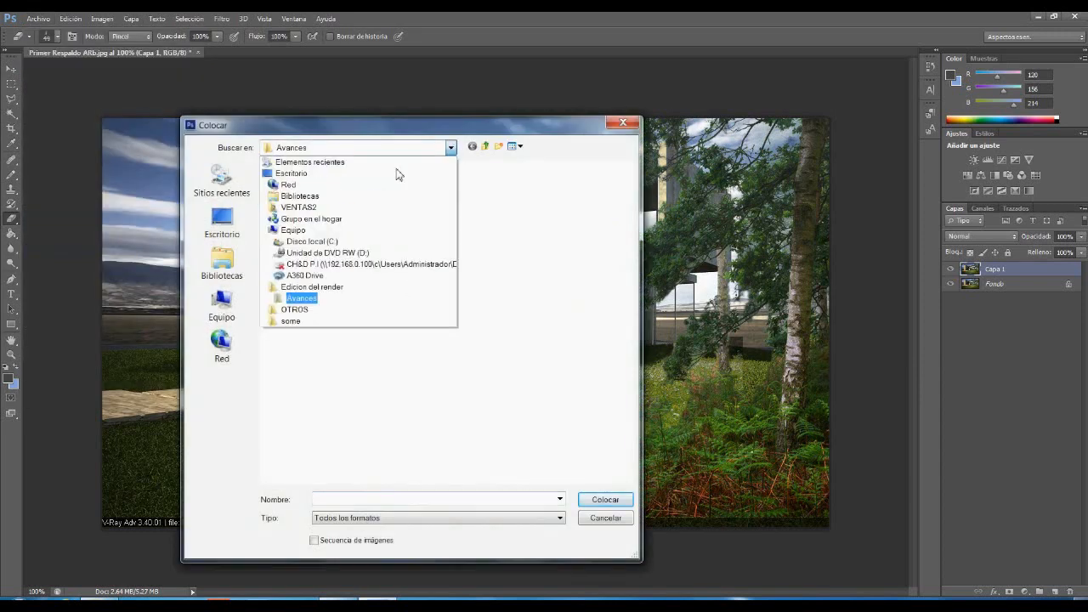
click(311, 287)
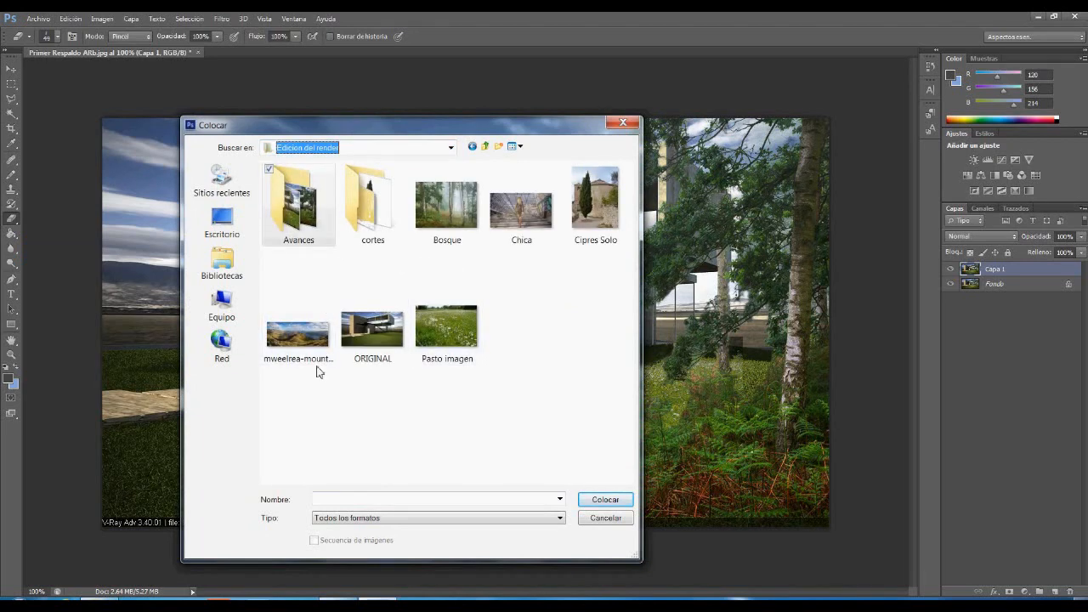
double_click(294, 347)
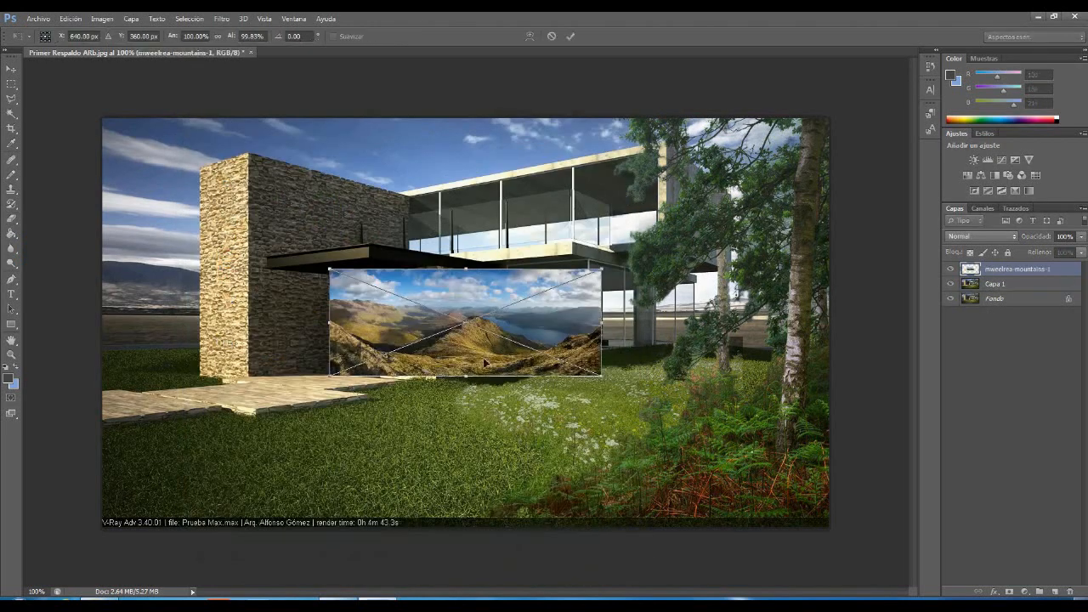
- Position the placed mountain image over the house, enlarge it to about 251%, and commit the placement
drag(421, 308, 237, 386)
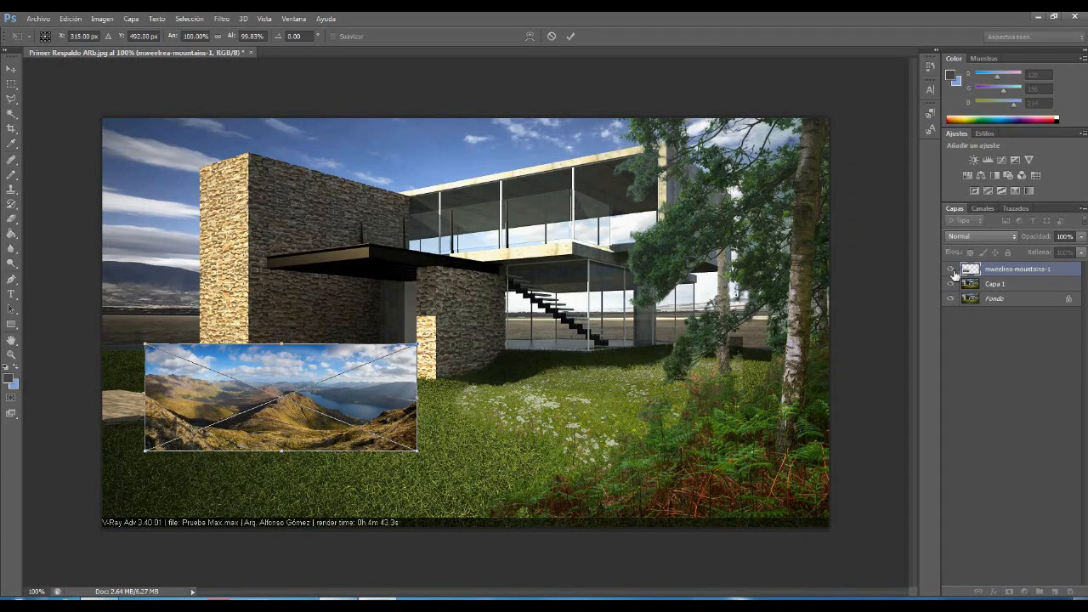
right_click(336, 364)
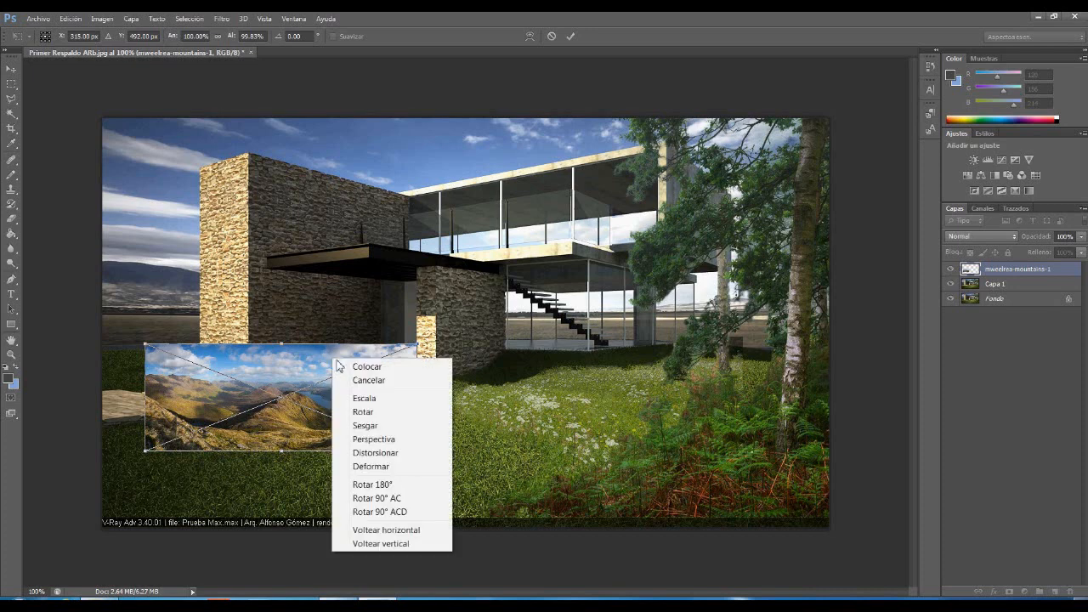
click(274, 358)
drag(274, 359, 314, 161)
drag(459, 256, 505, 289)
key(ctrl+z)
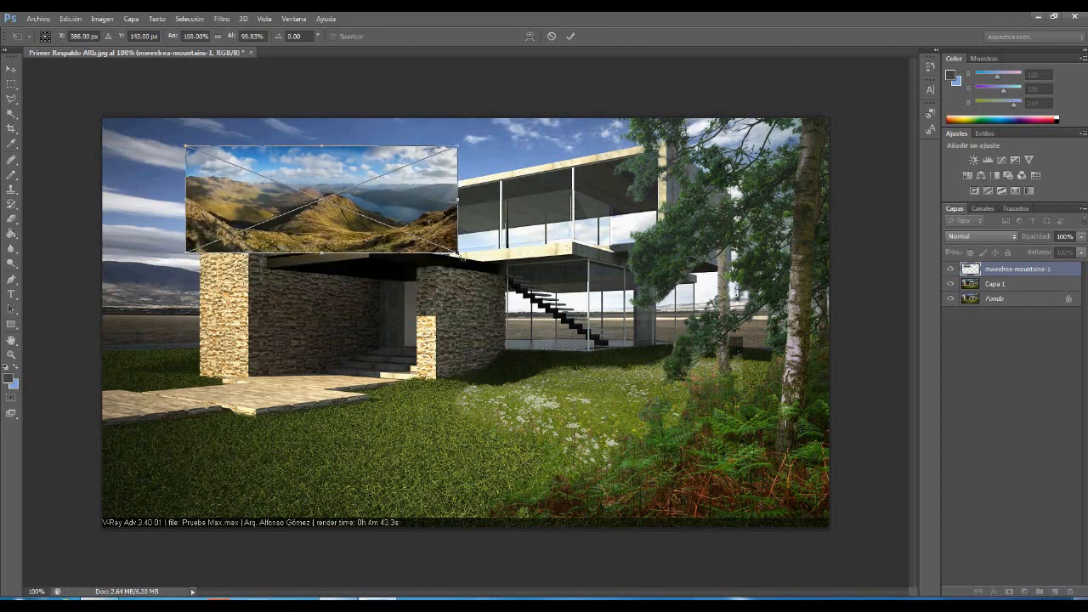
drag(460, 254, 798, 539)
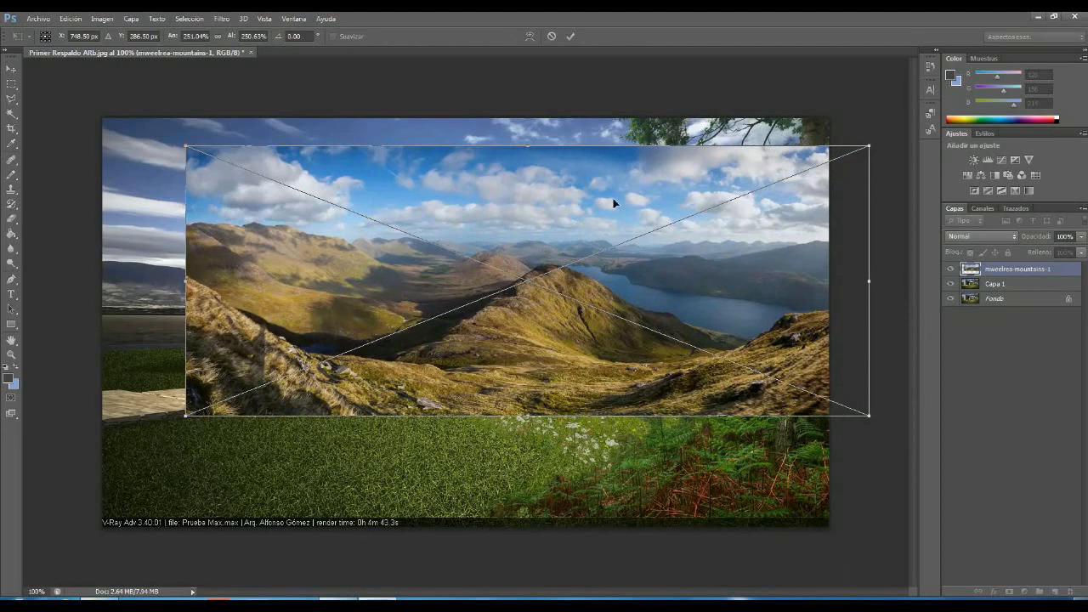
key(Return)
key(e)
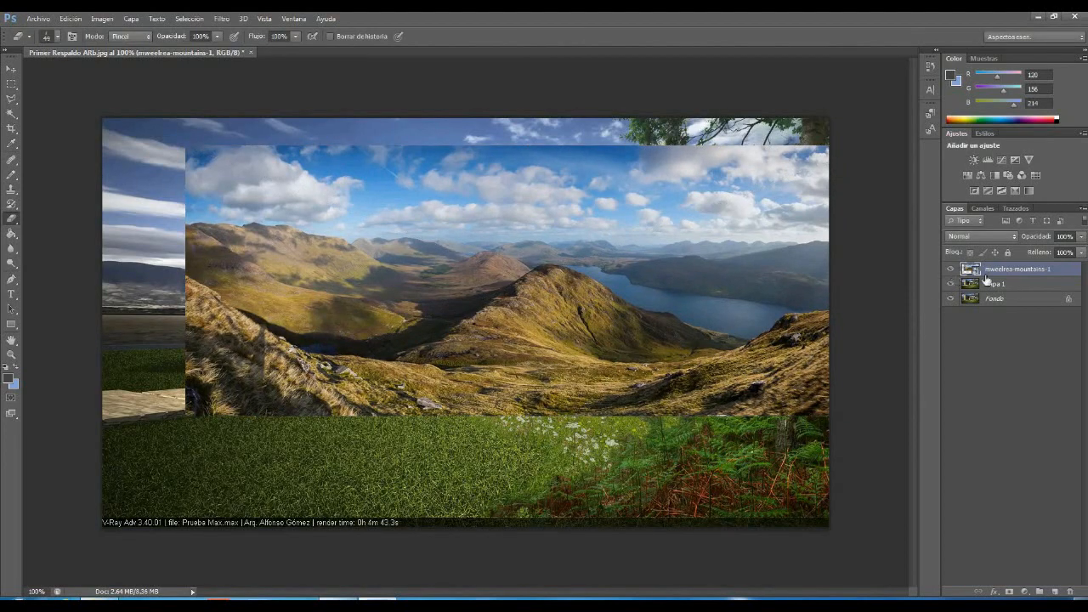
- Move the mweelrea-mountains-1 layer below Capa 1, hide it, and make Capa 1 the active layer
drag(1012, 275, 996, 298)
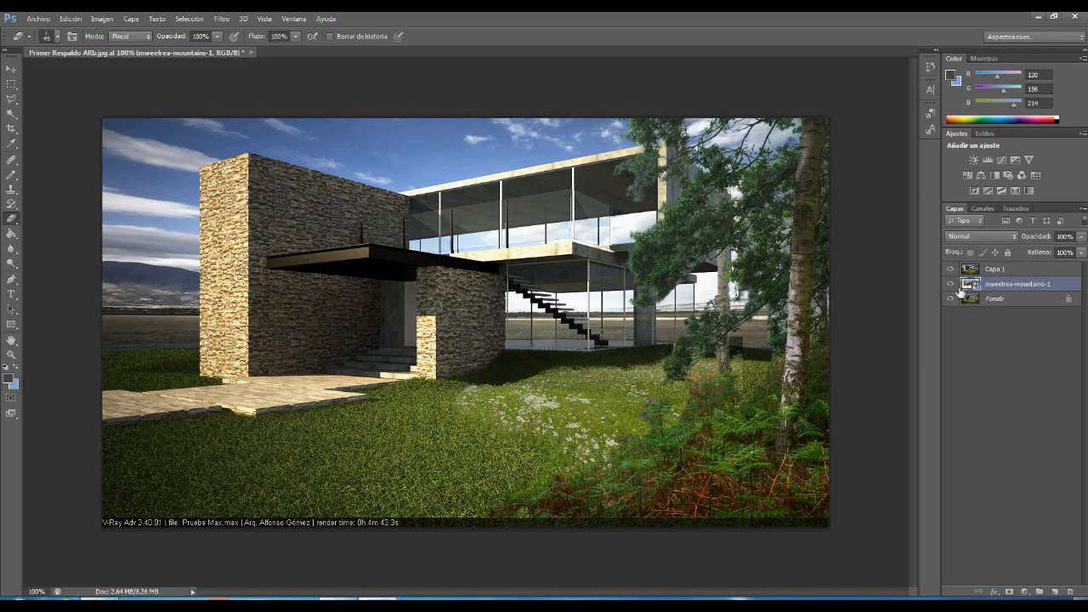
click(952, 285)
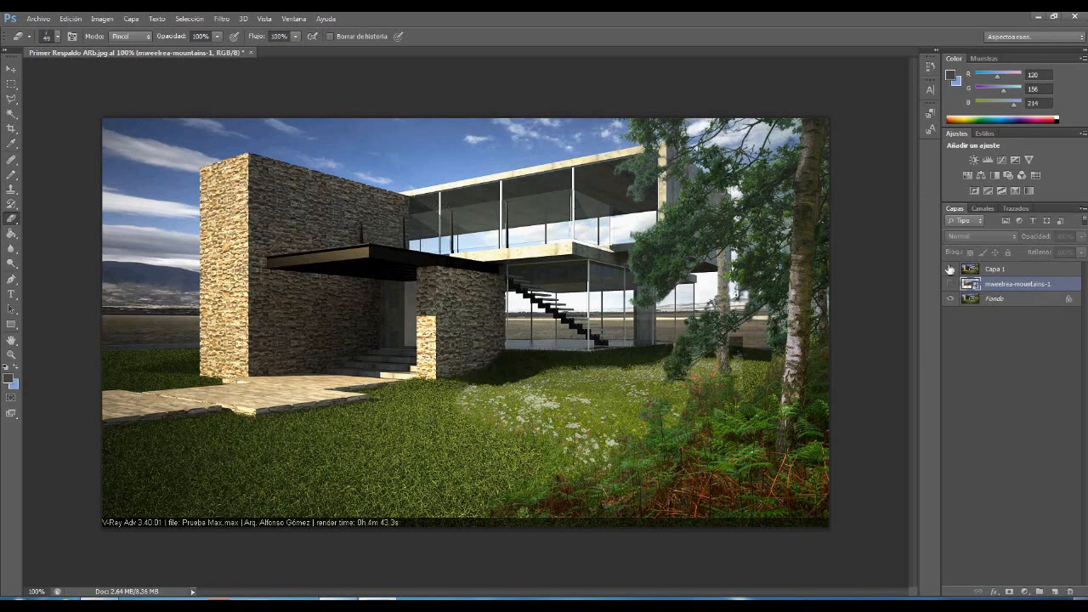
click(1000, 270)
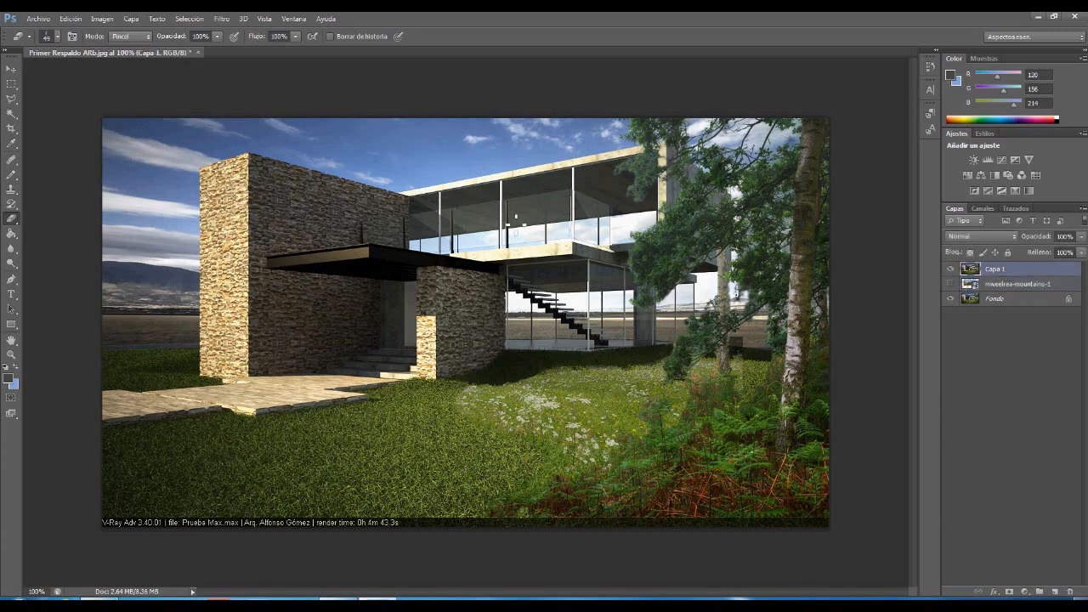
- Outline the upper-floor glass pane between the first two white mullions with the Polygonal Lasso on Capa 1
scroll(472, 208, up, 10)
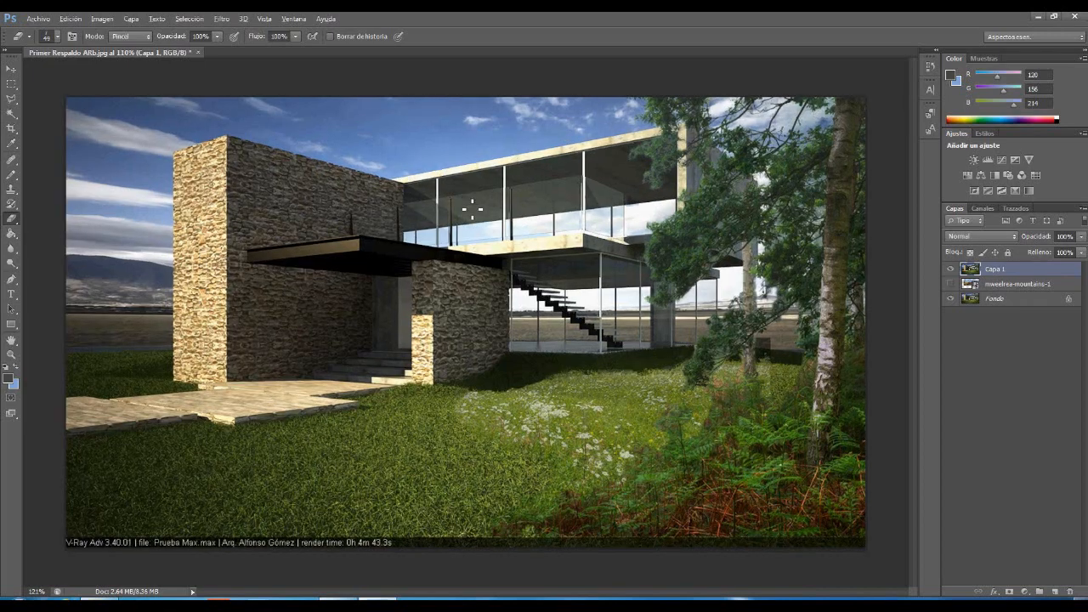
key(alt)
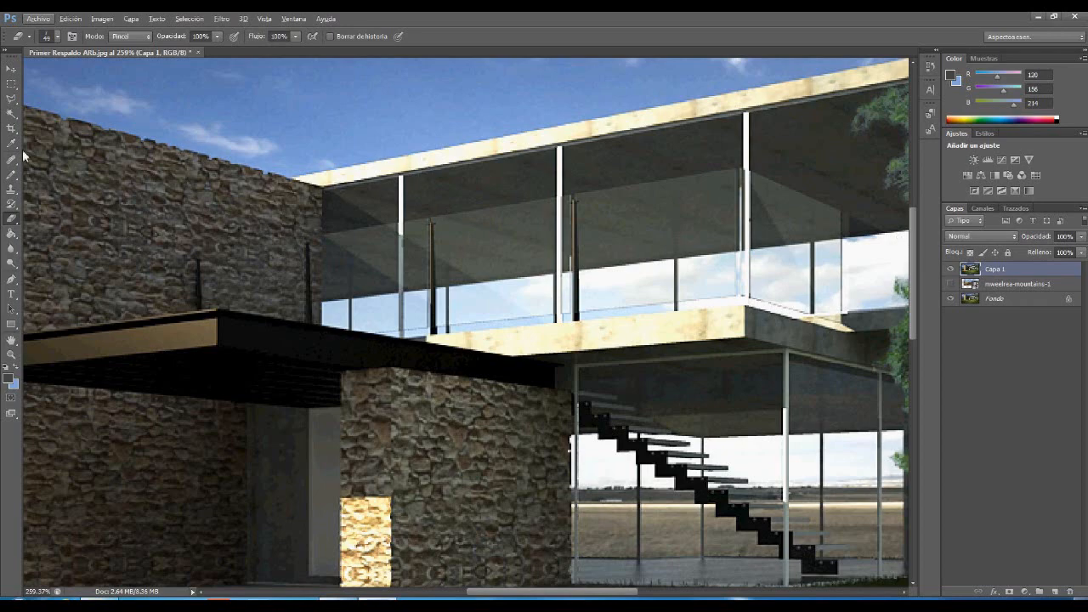
click(11, 99)
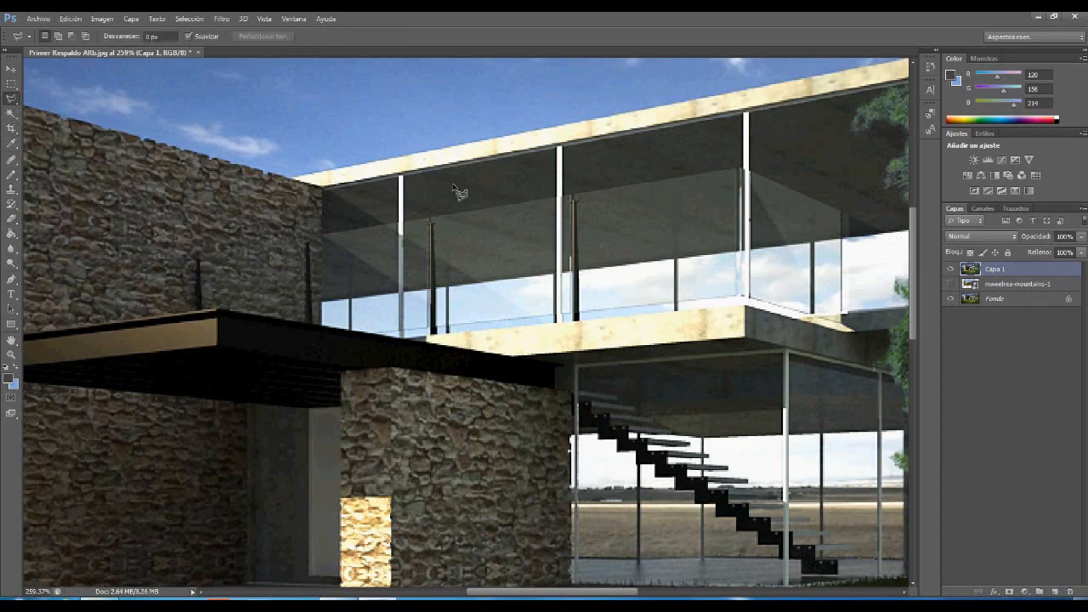
scroll(438, 180, up, 5)
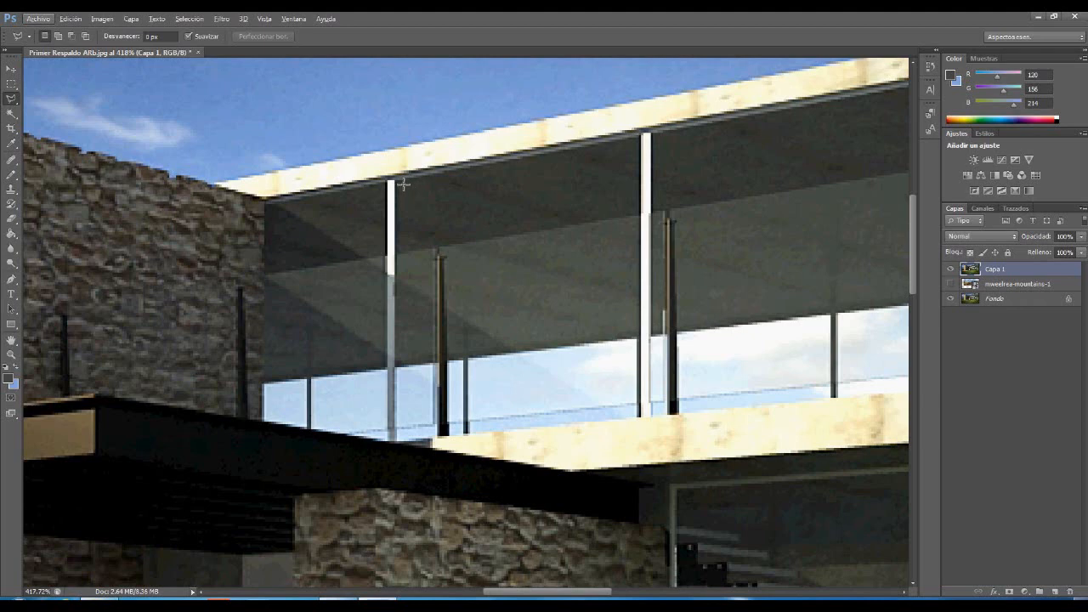
click(405, 182)
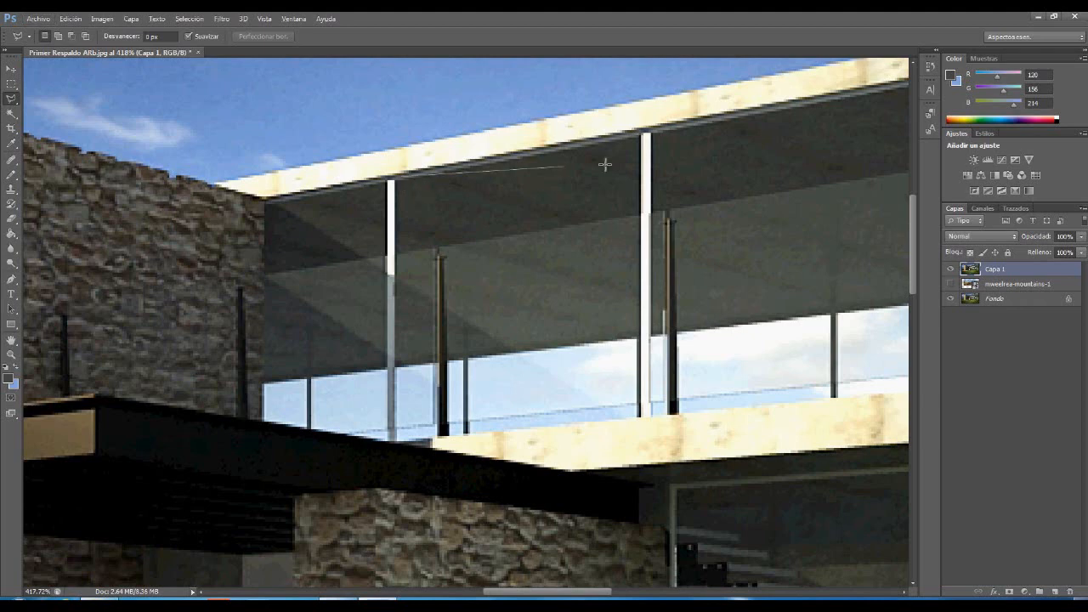
click(645, 137)
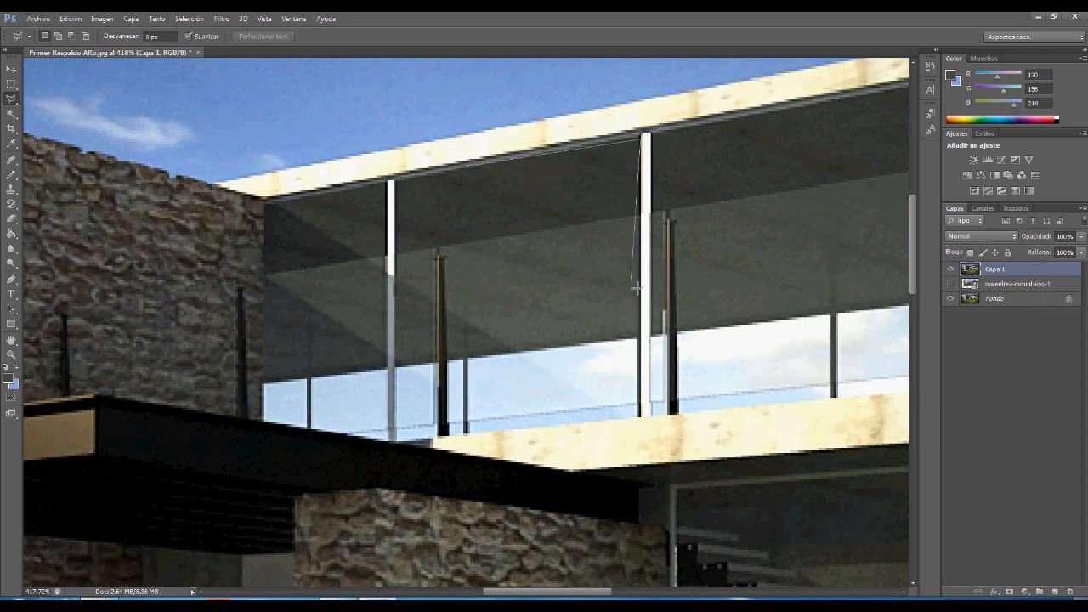
key(Escape)
click(647, 138)
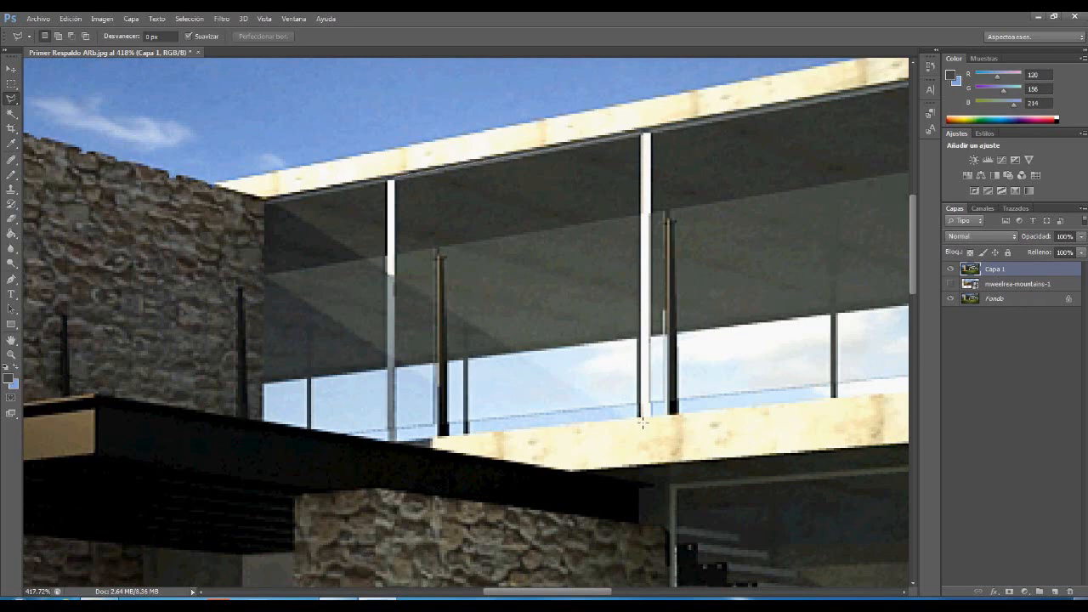
click(402, 446)
double_click(397, 181)
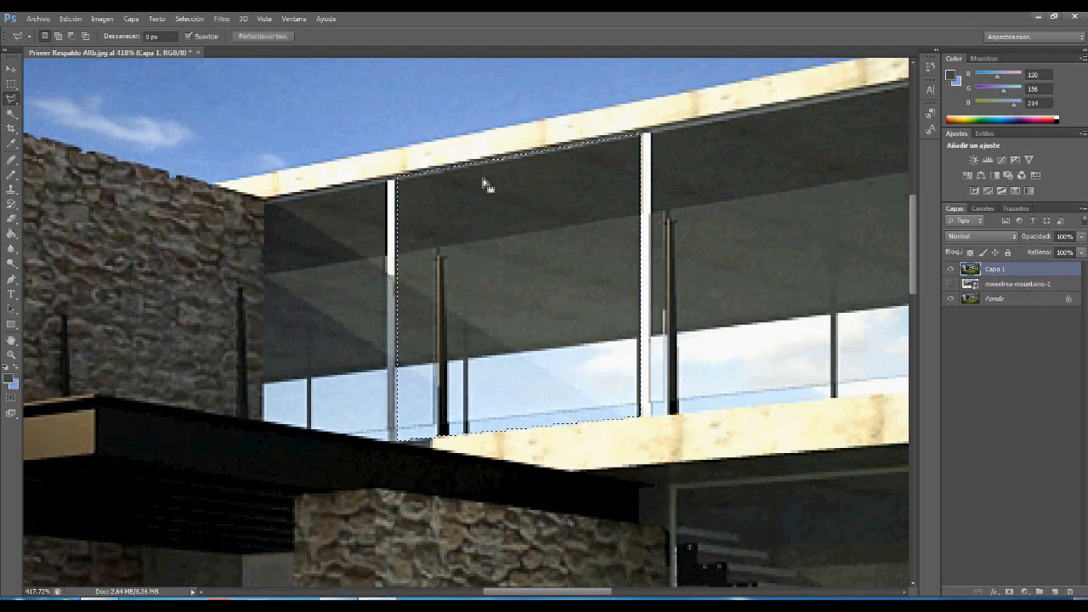
- Add the neighbouring upper-floor pane between the stone wall and the first white mullion to the selection
click(265, 199)
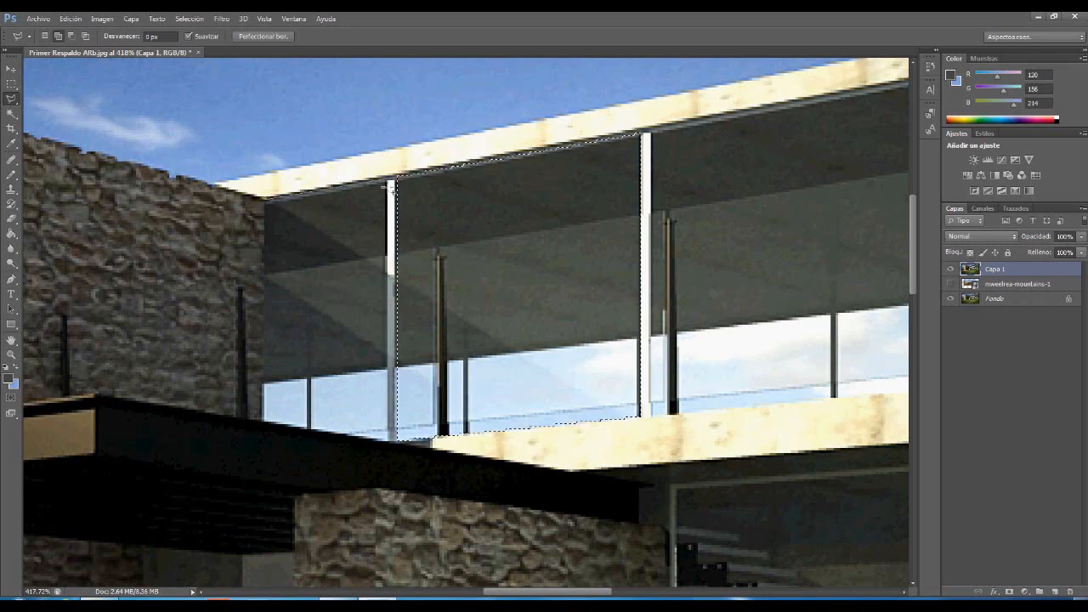
click(392, 184)
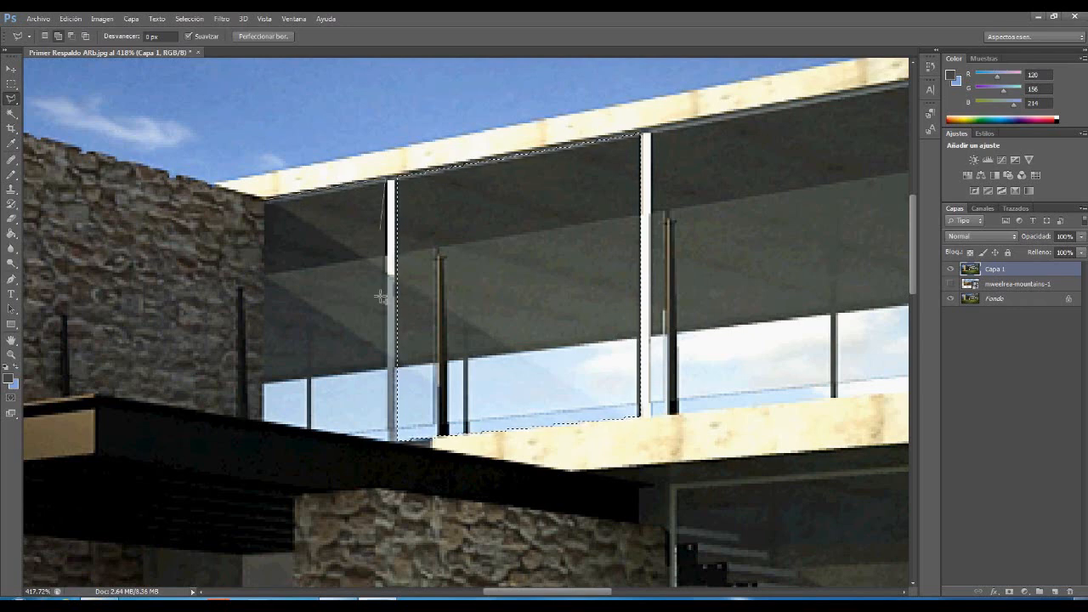
click(394, 444)
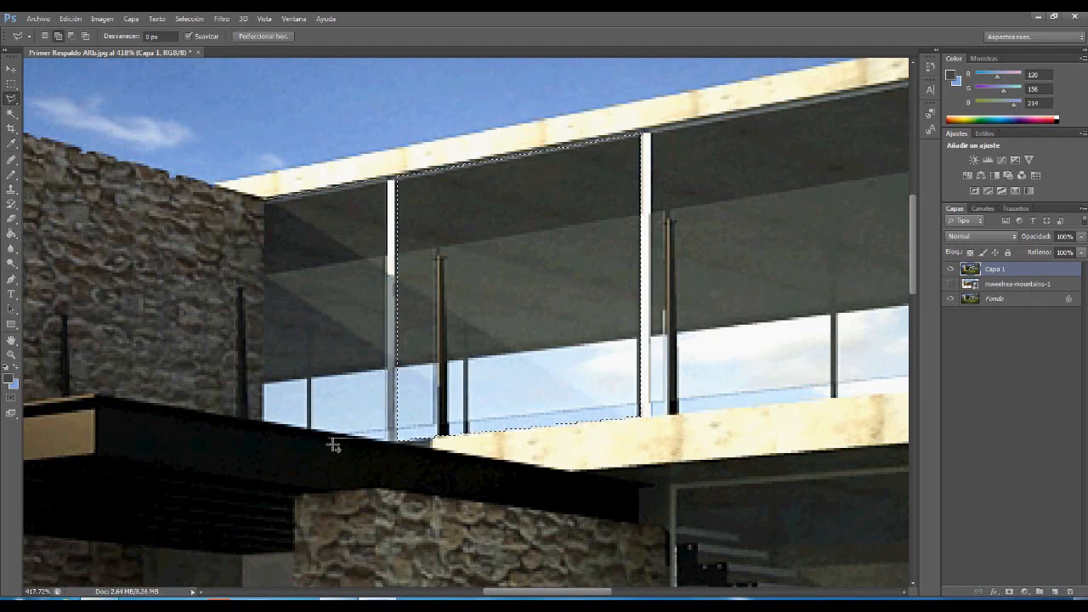
click(264, 420)
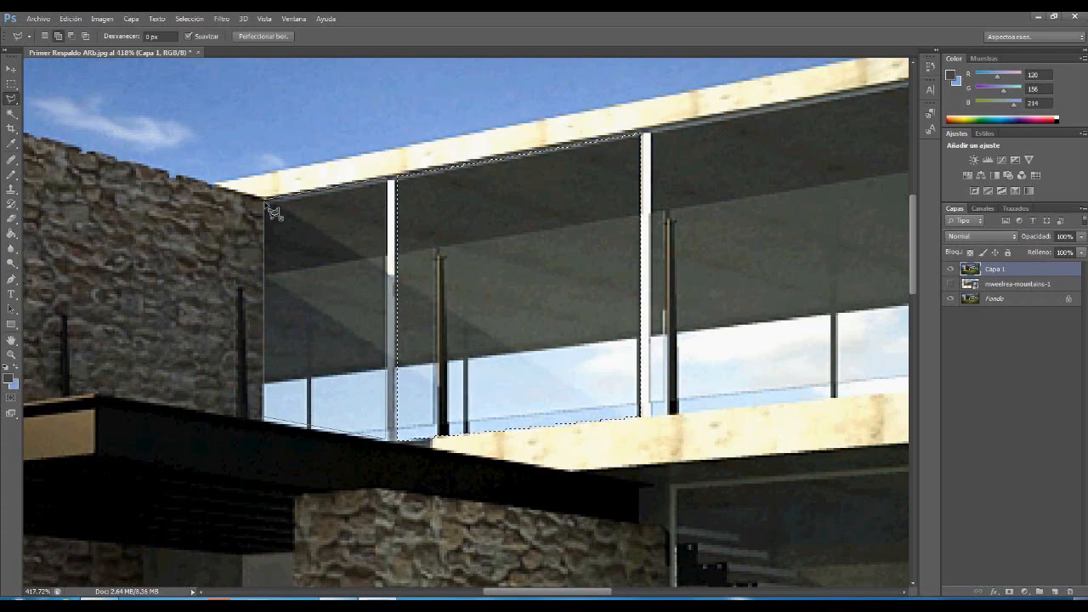
click(267, 202)
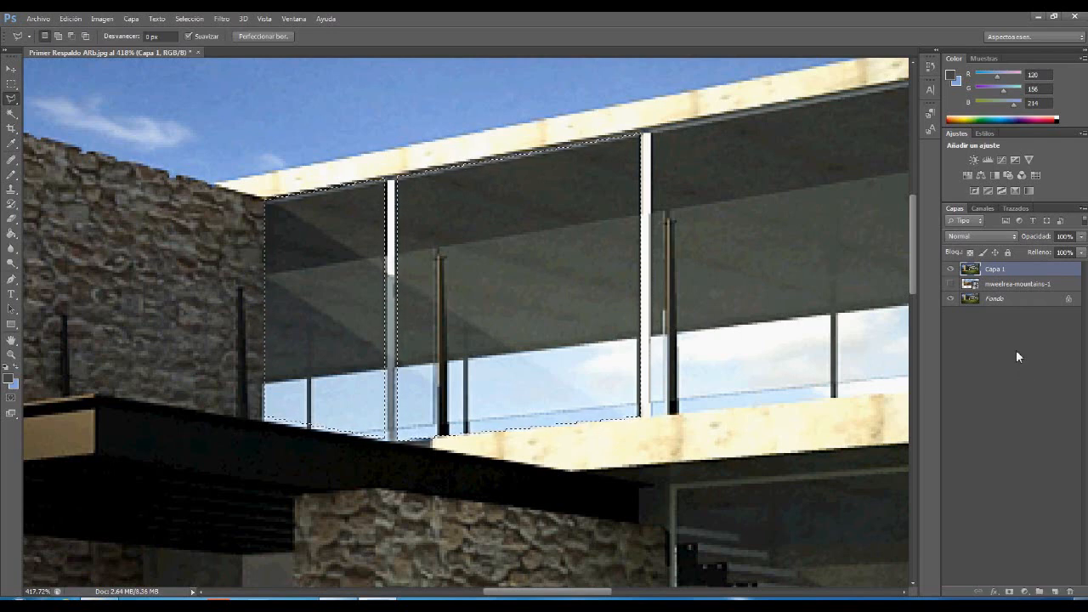
- Hide the Fondo layer and try masking Capa 1 with the selection of the two glass panes
click(951, 299)
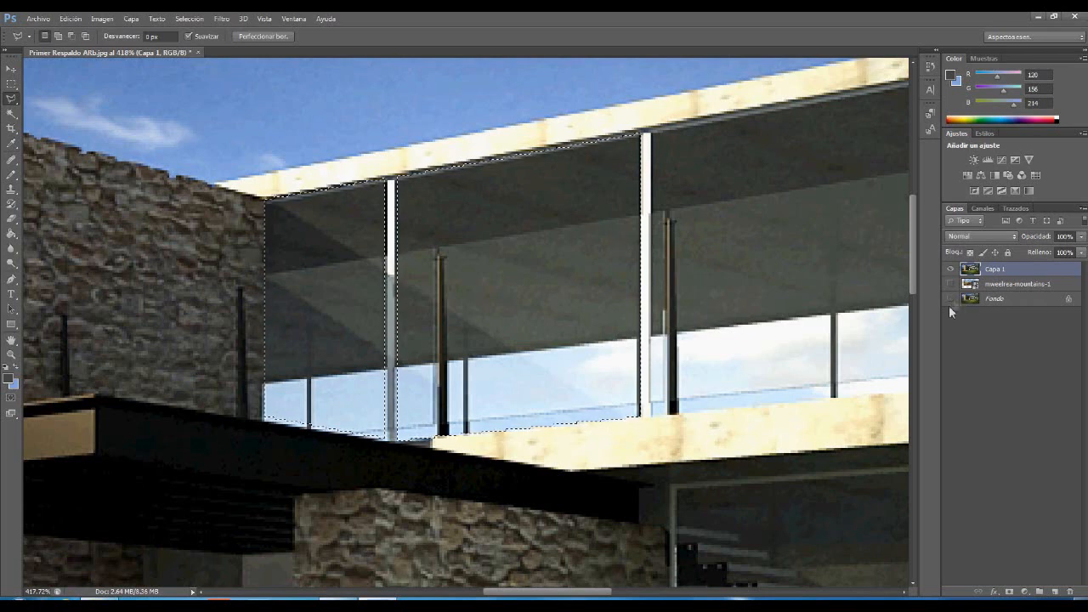
click(1010, 592)
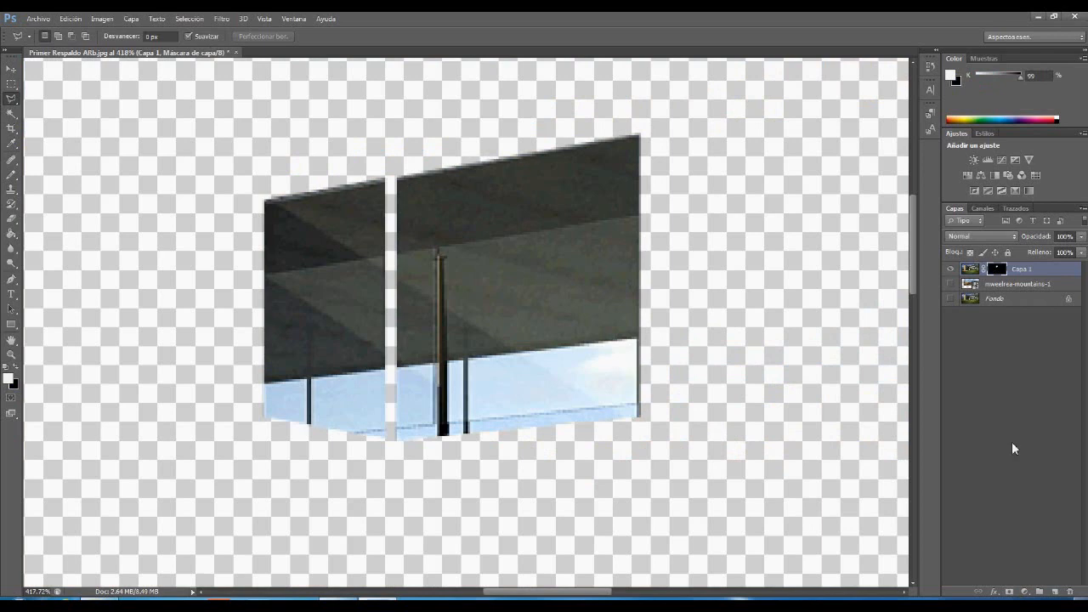
key(ctrl+z)
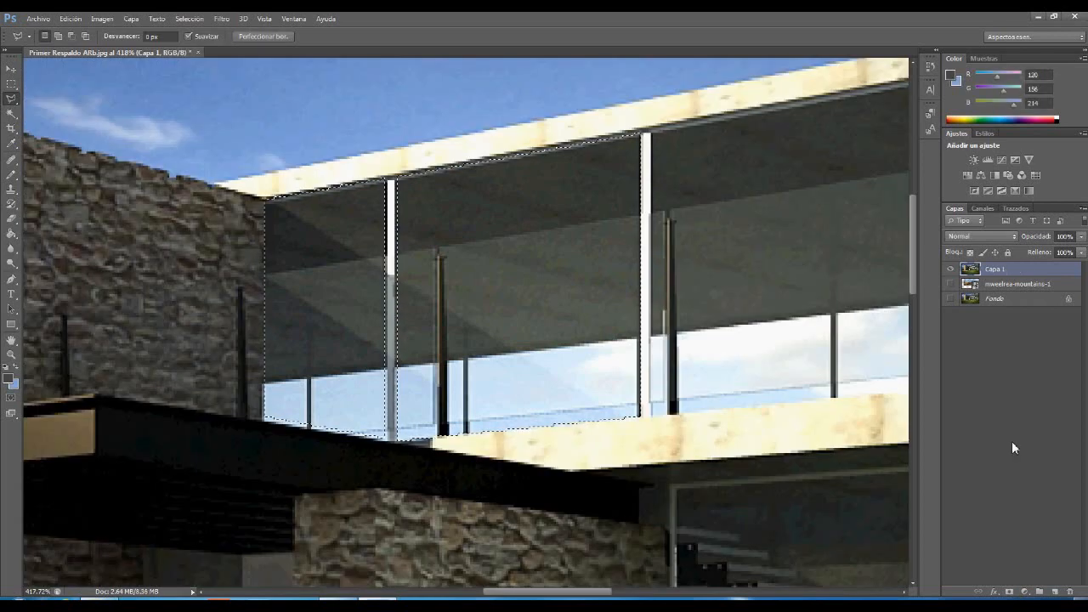
- Invert the selection and apply it as a layer mask on Capa 1, cutting out the two glass panes
click(188, 18)
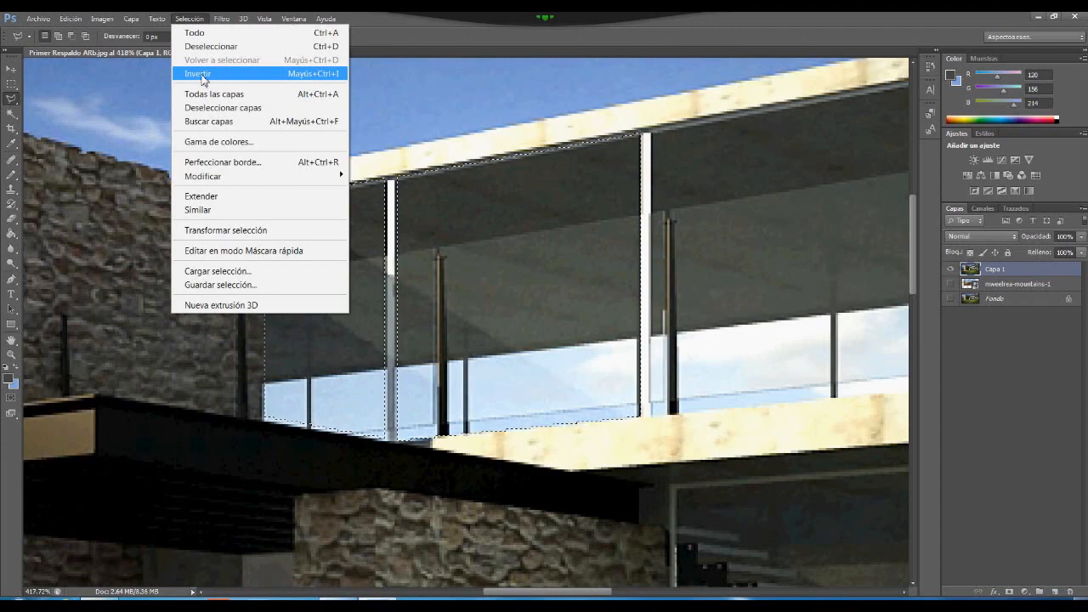
click(203, 79)
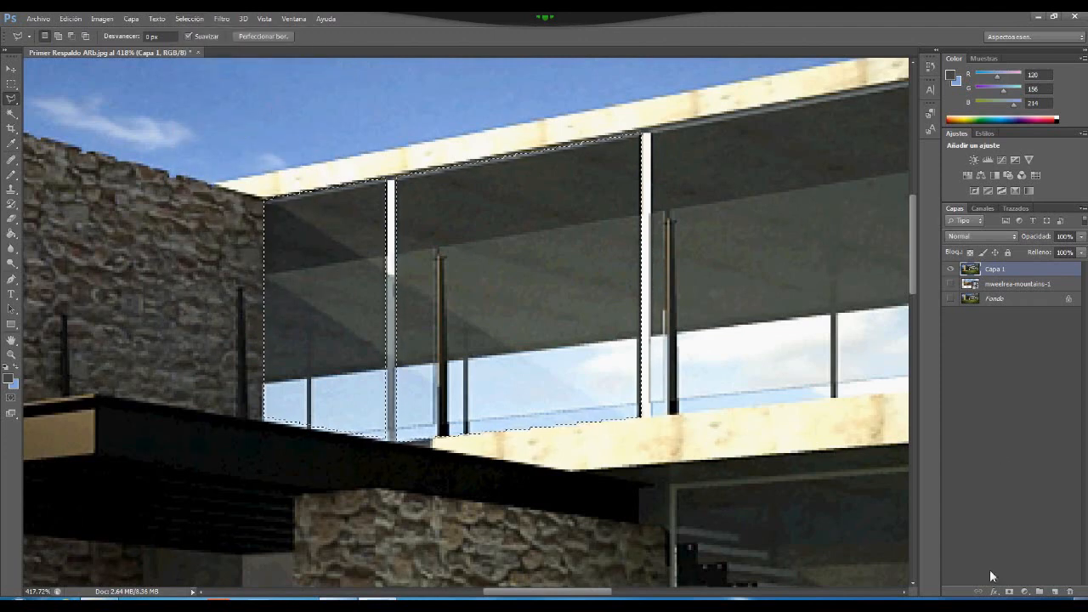
click(1010, 592)
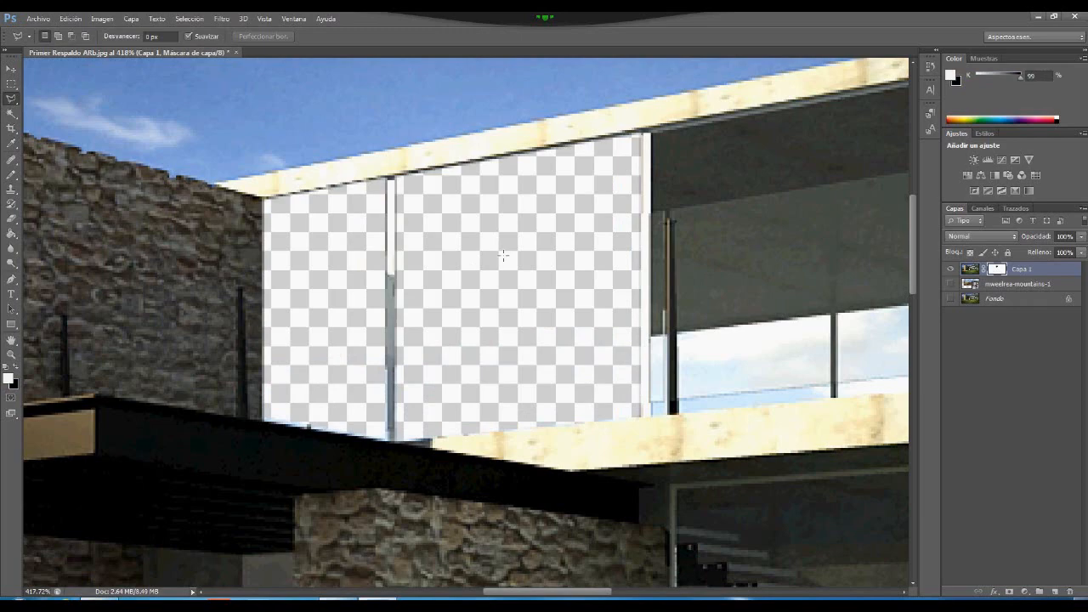
- Show the mweelrea-mountains-1 layer behind the cut-out panes
scroll(504, 255, down, 10)
scroll(507, 302, down, 17)
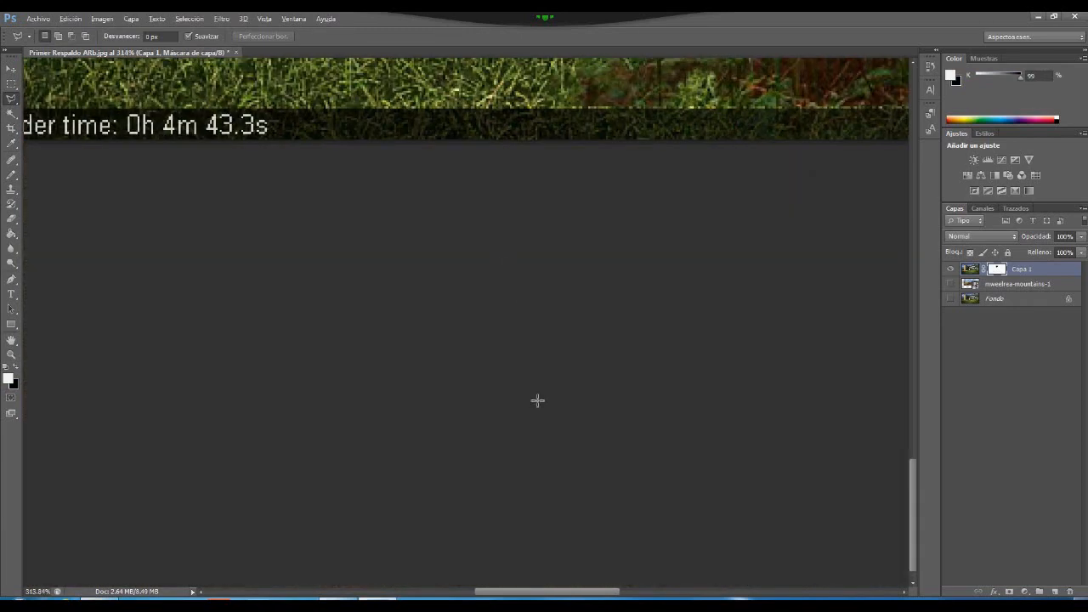
scroll(534, 343, up, 3)
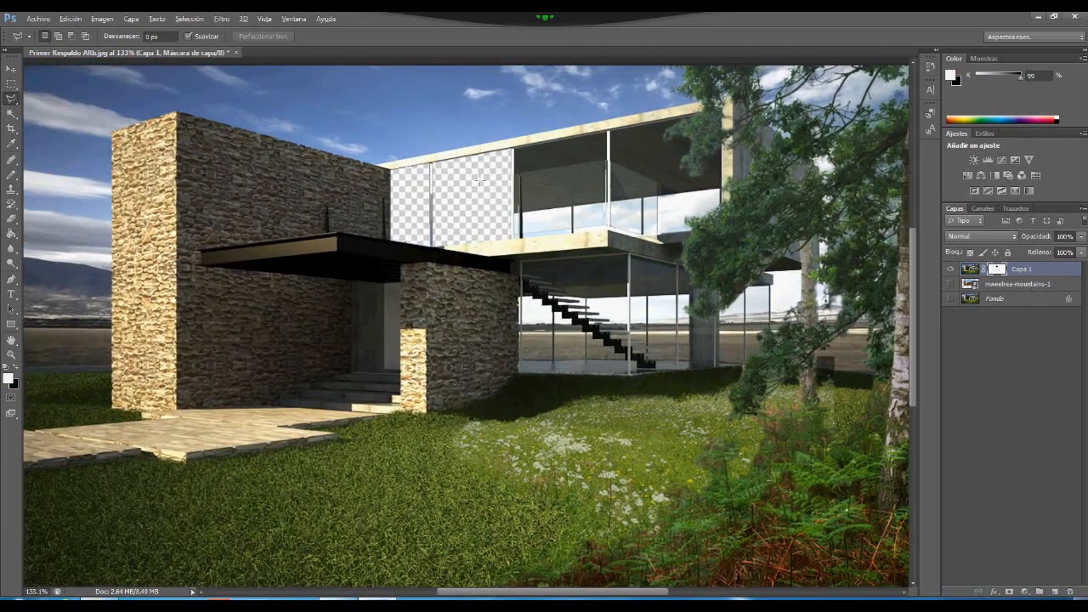
click(951, 284)
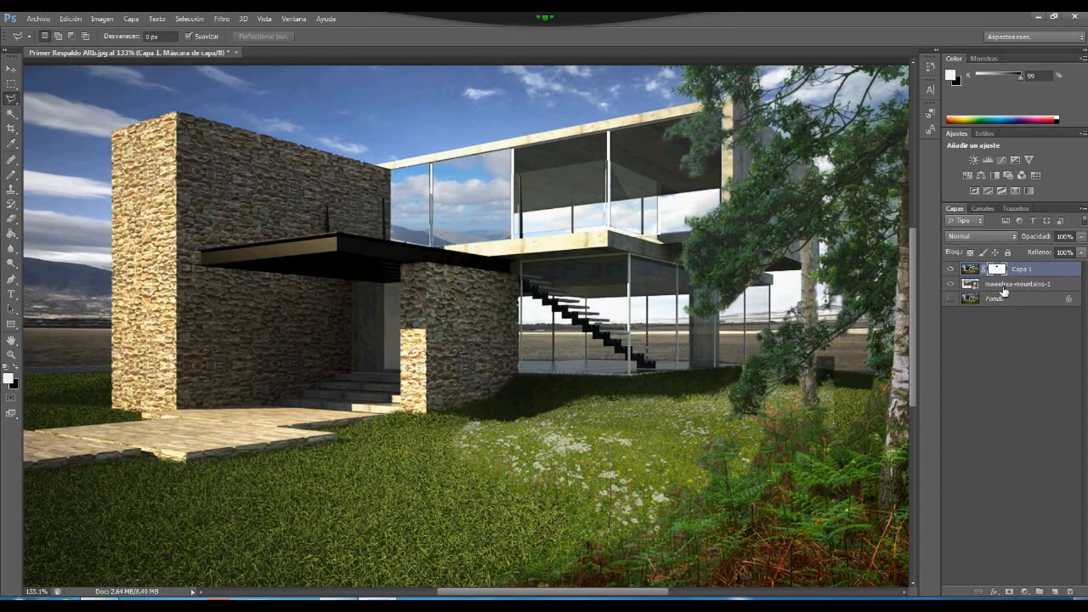
- Reposition the mweelrea-mountains-1 layer with the Move tool so its brown peaks and cloudy sky sit behind the two cut-out panes
click(12, 68)
drag(463, 218, 477, 201)
key(ctrl+z)
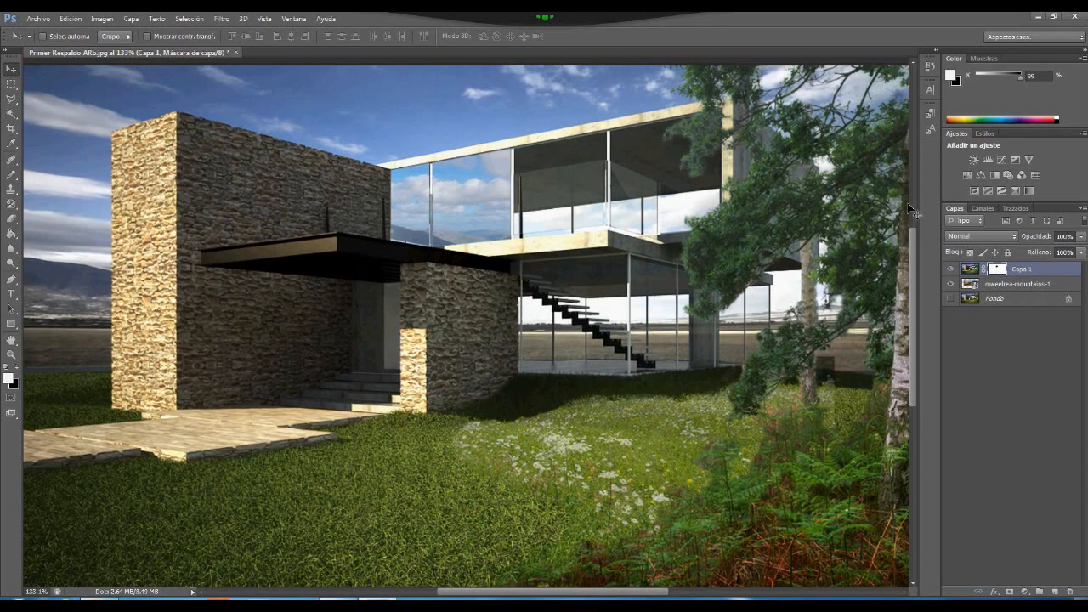
click(1027, 290)
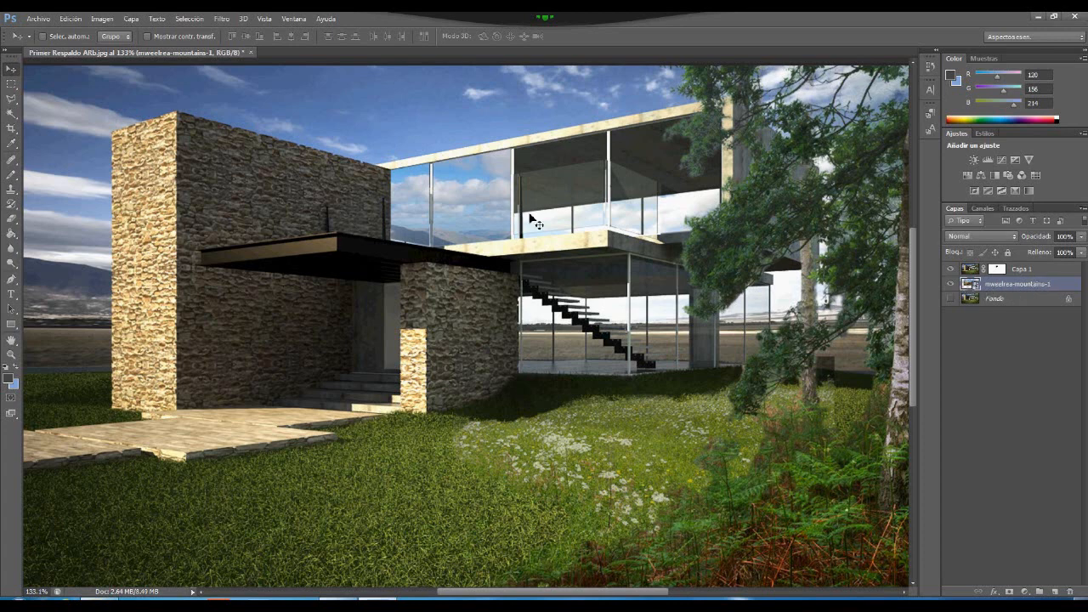
mouse_move(472, 198)
mouse_down()
mouse_move(592, 156)
mouse_move(461, 196)
mouse_move(525, 185)
mouse_move(463, 225)
mouse_move(440, 185)
mouse_move(484, 212)
mouse_move(484, 199)
mouse_move(469, 198)
mouse_up()
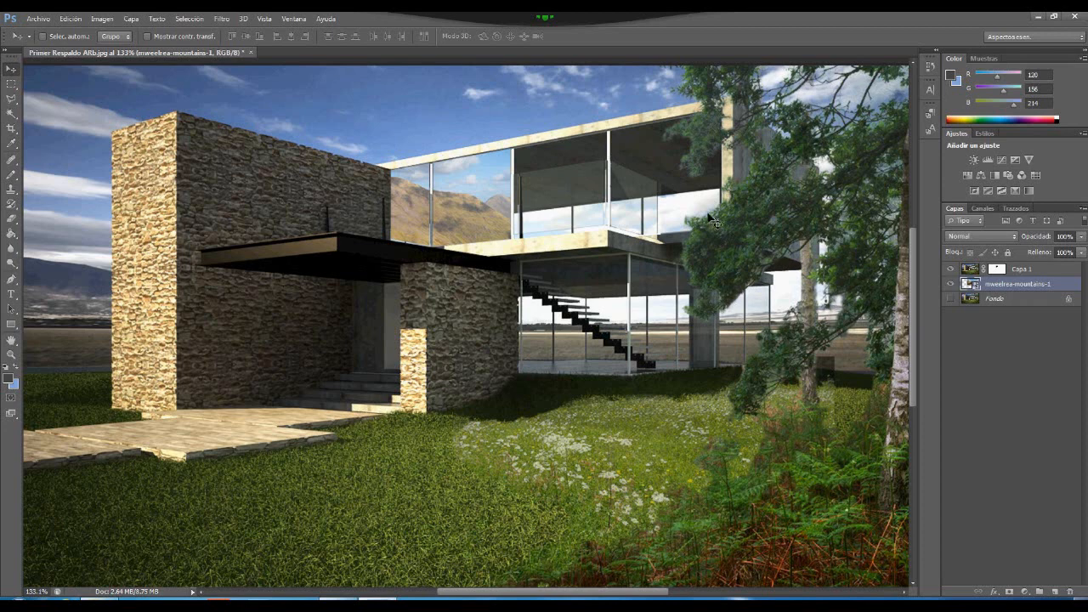
drag(478, 201, 497, 219)
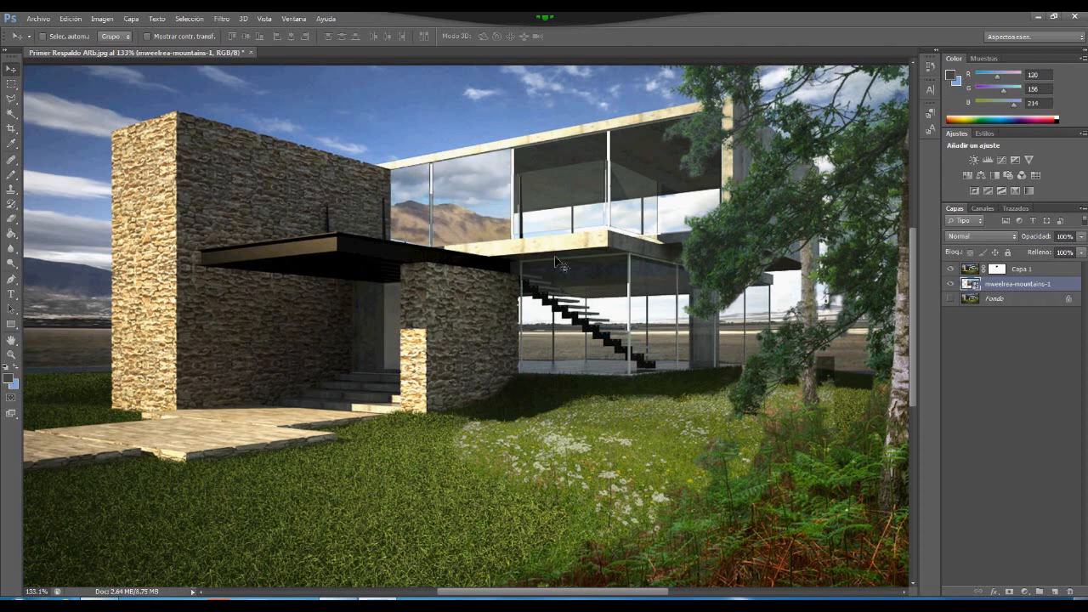
- Show the Fondo layer again and make it the active layer
click(953, 299)
click(999, 305)
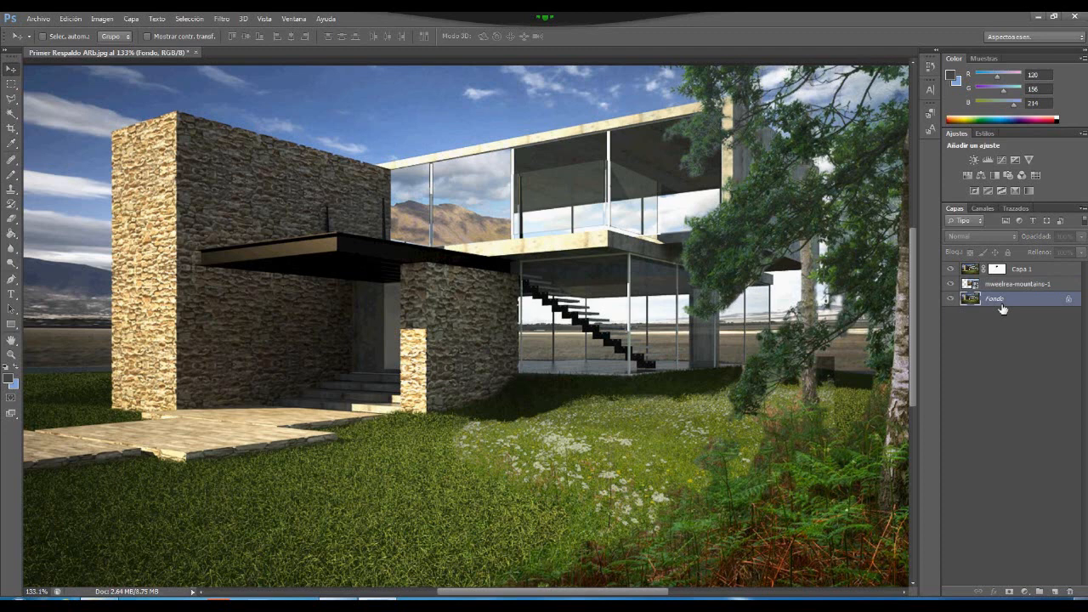
- Duplicate the Fondo layer, move the copy to the top of the layer stack and set its opacity to 10%
key(ctrl+j)
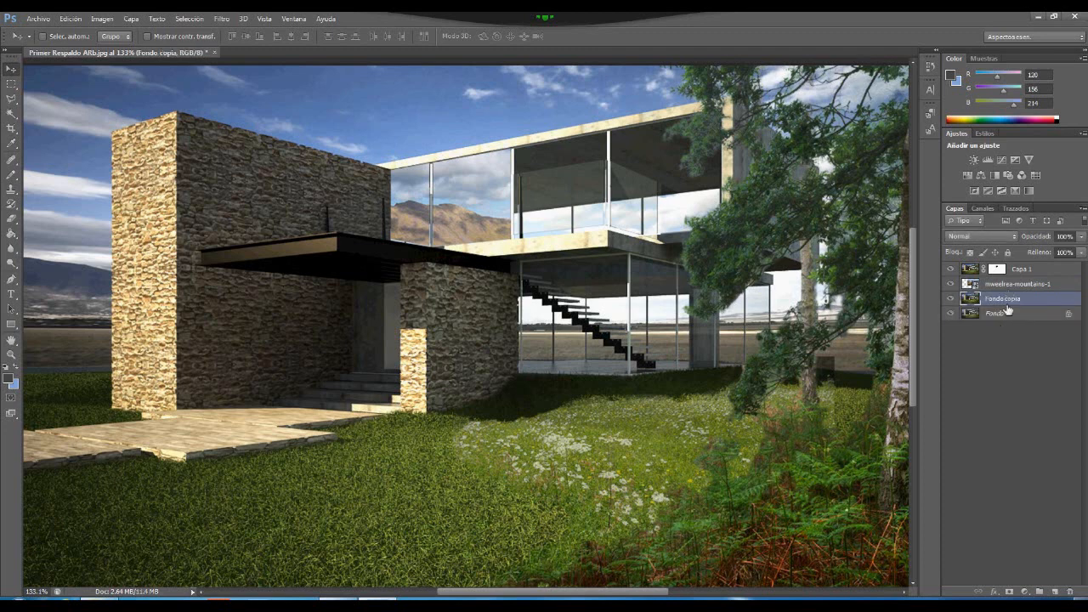
drag(1009, 303, 1006, 270)
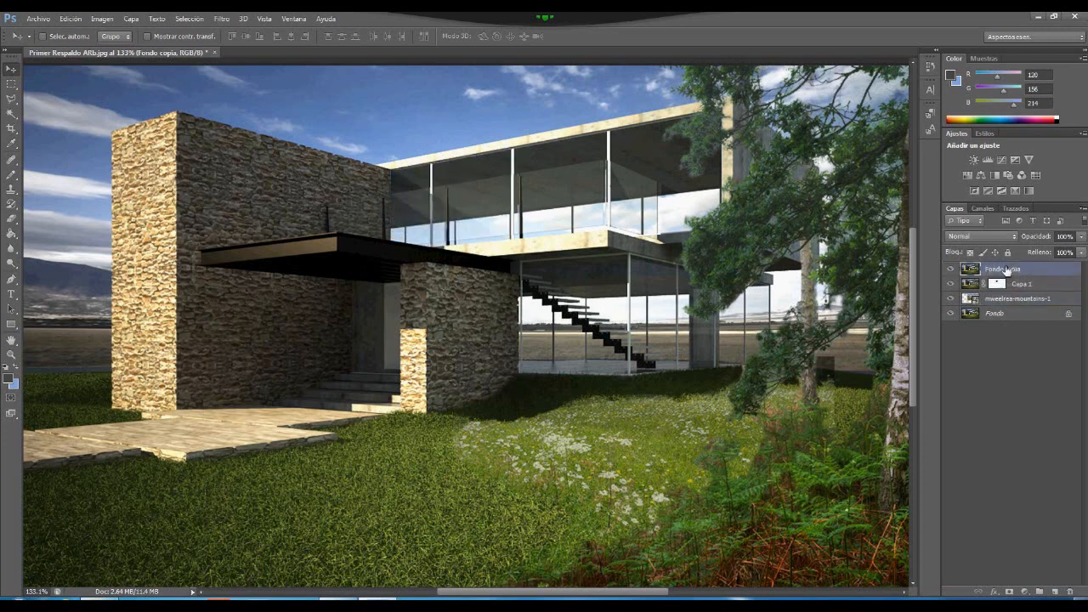
click(1067, 237)
key(BackSpace)
key(BackSpace)
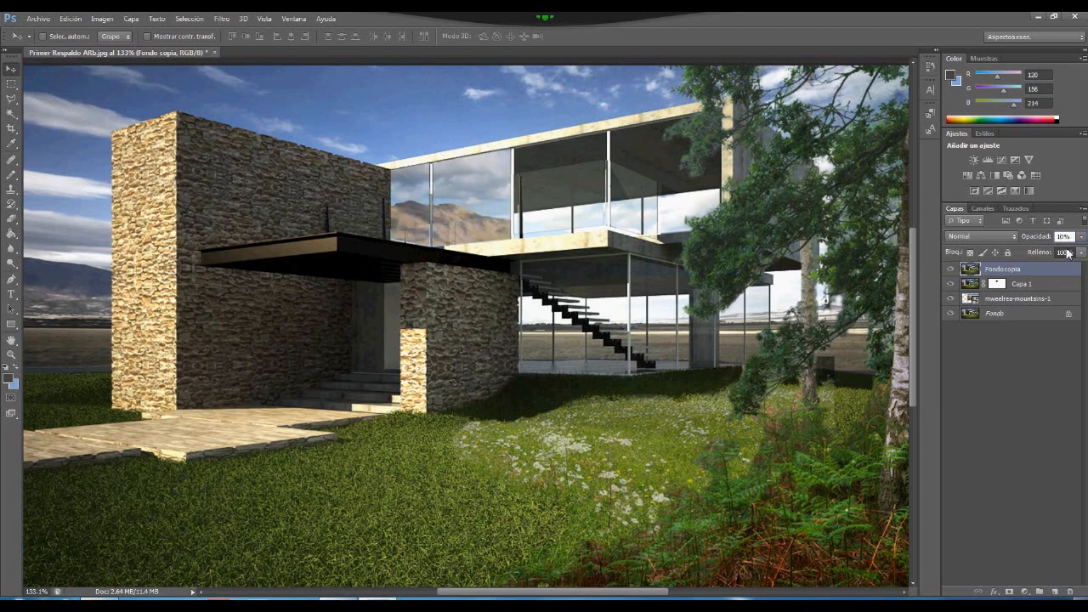
- Try different opacities on the Fondo copia layer, including 40% and 80%, to balance the glass reflections over the mountains
text(4)
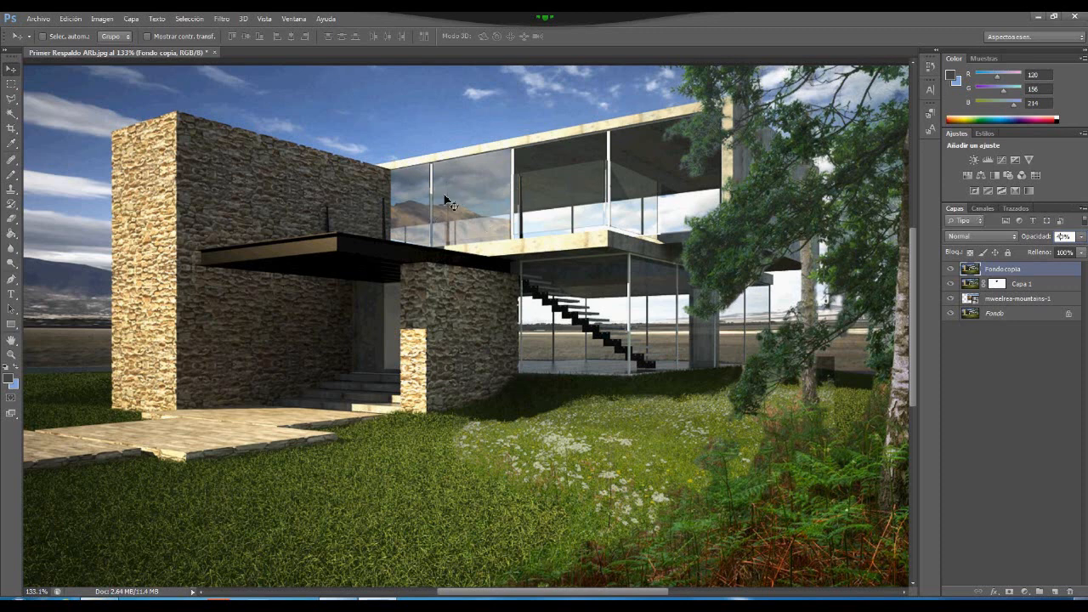
text(5)
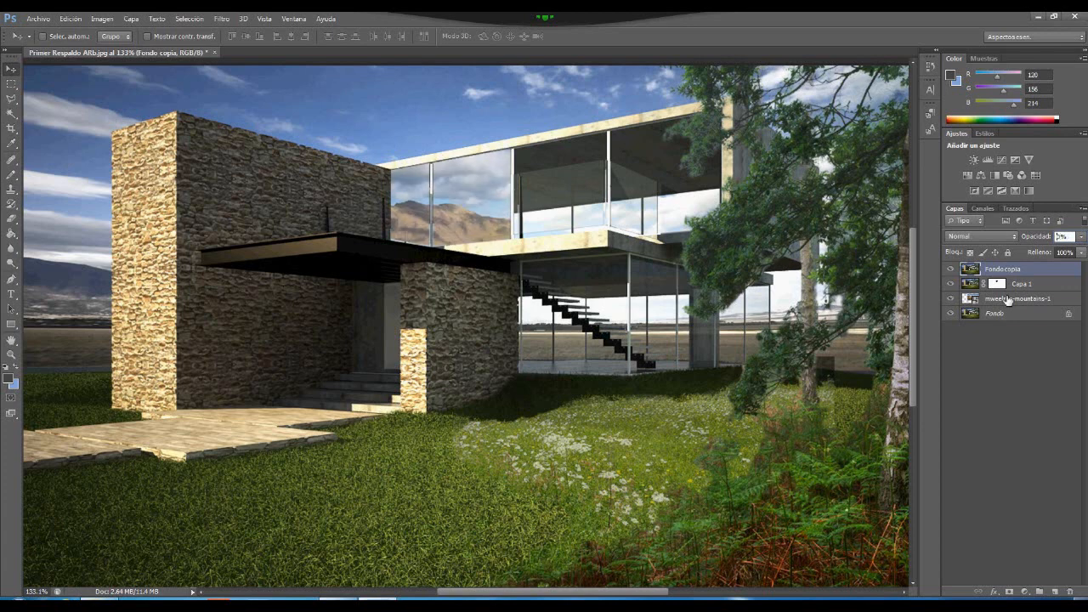
text(35)
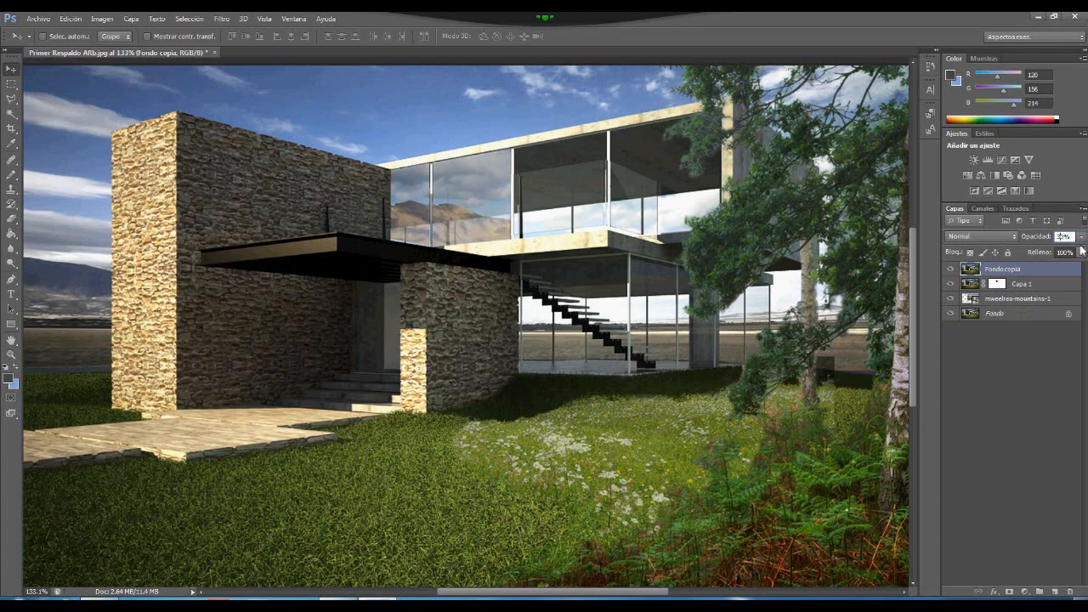
text(5)
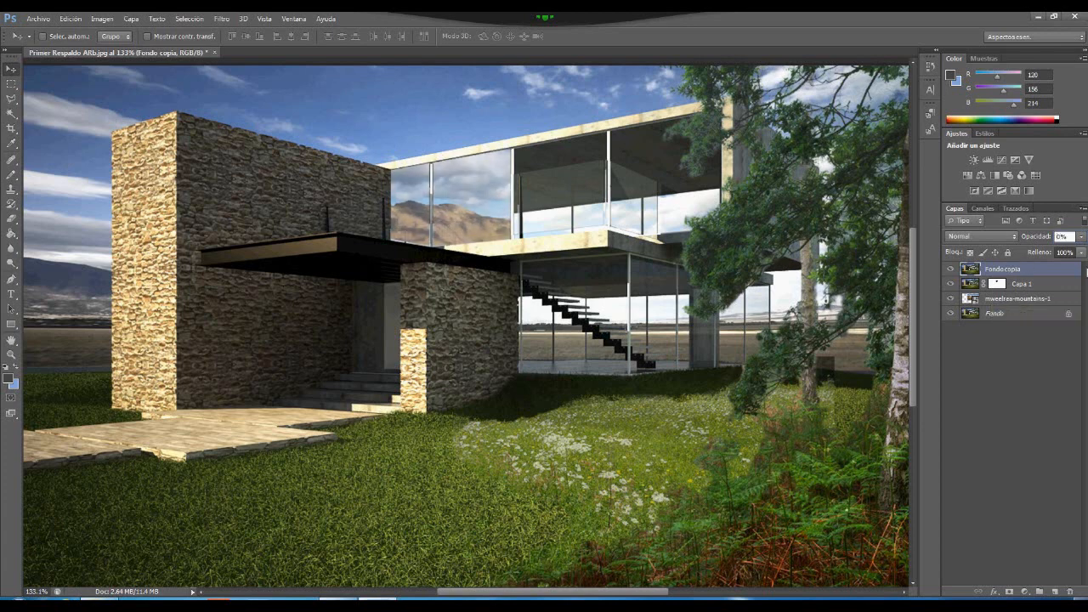
text(35)
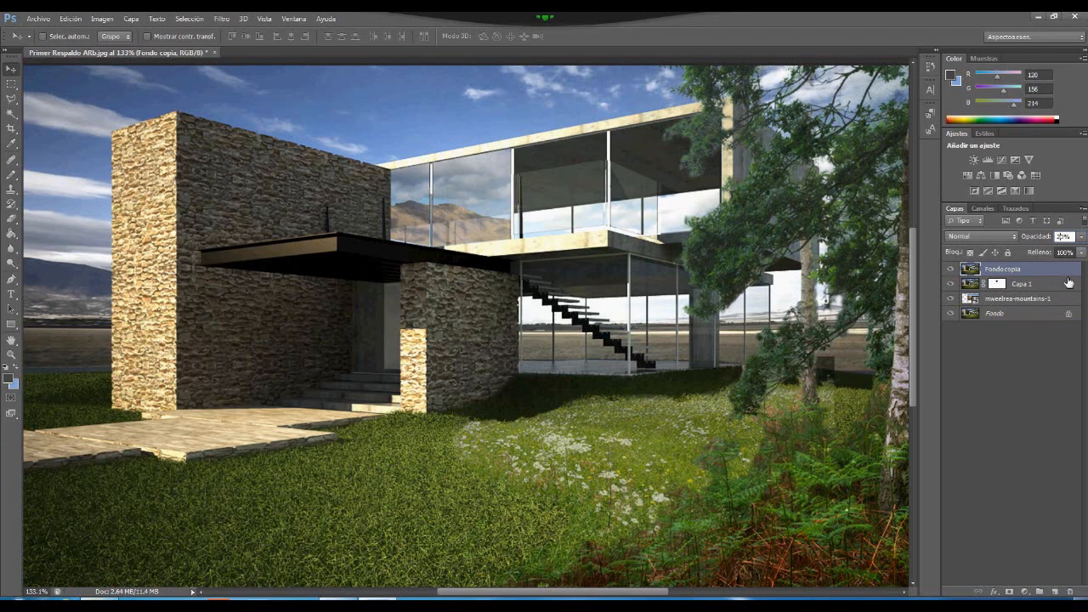
text(0)
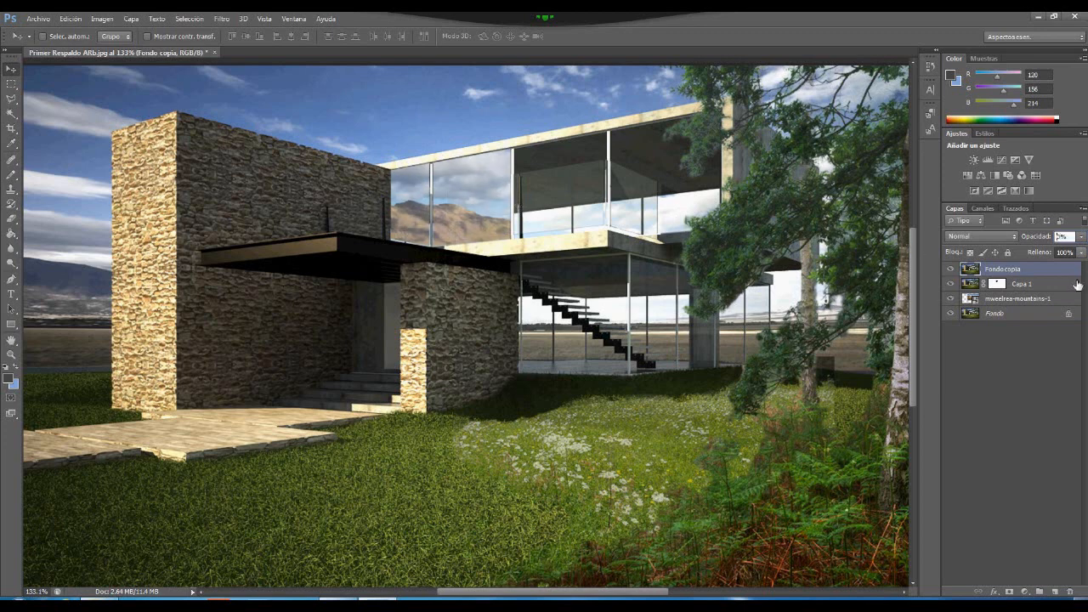
text(80)
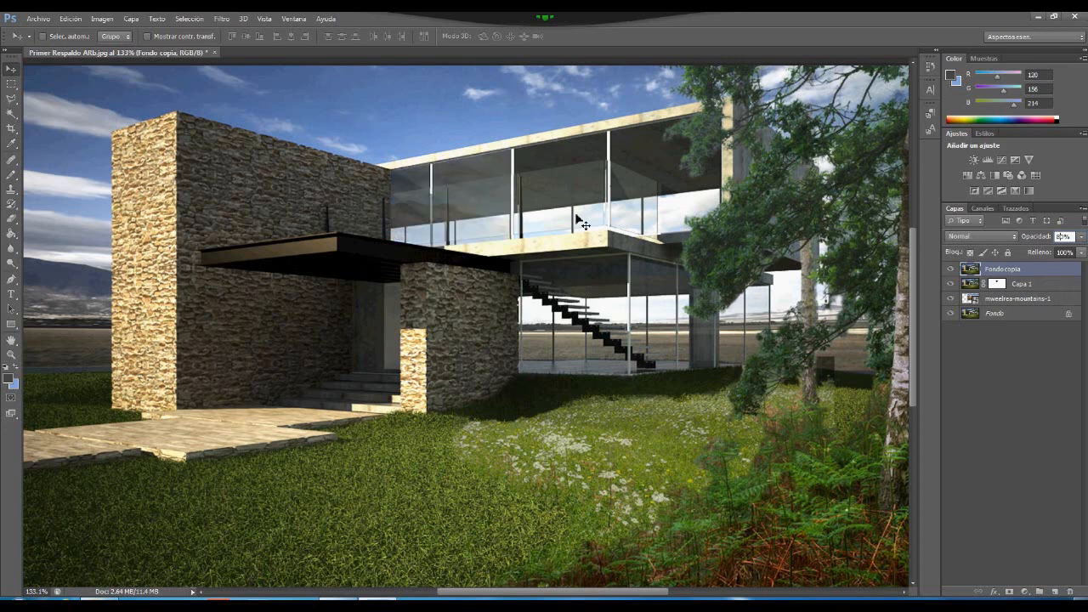
key(BackSpace)
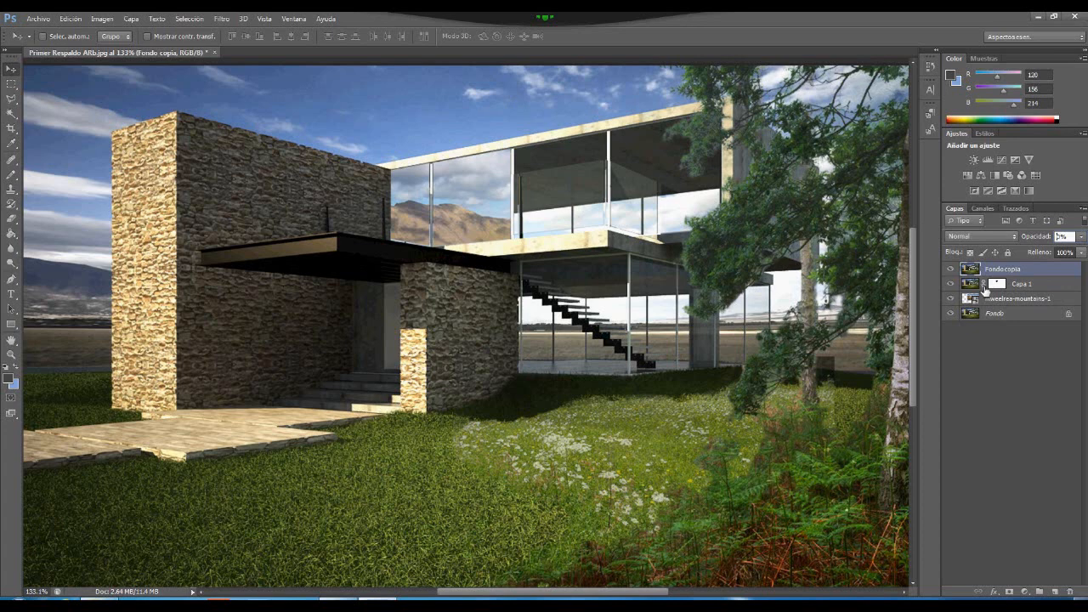
text(7)
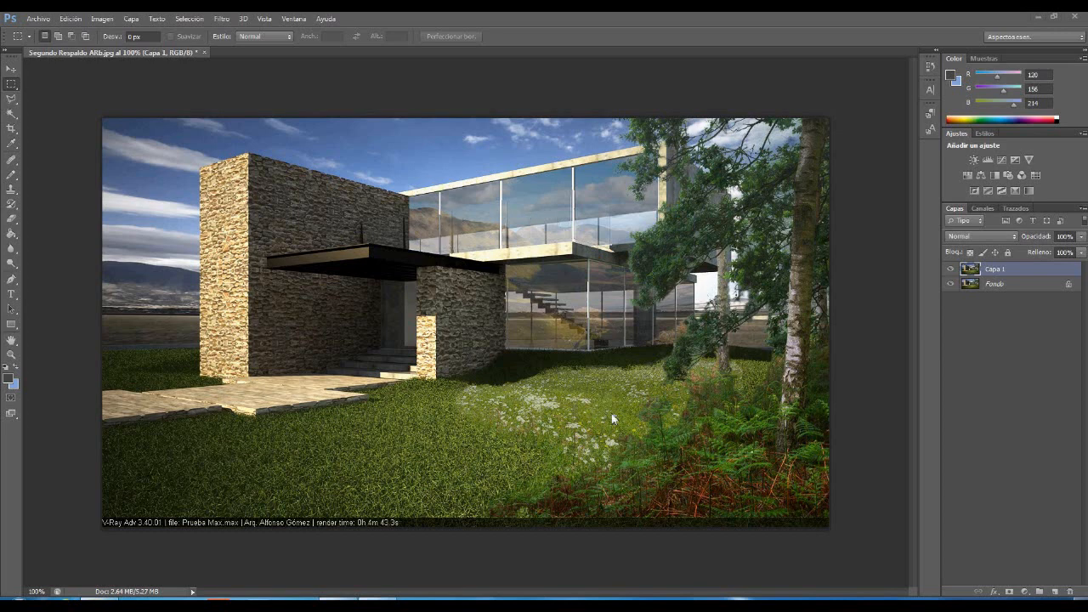
- Place the Cipres Corte image from the cortes folder inside Edicion del render into Segundo Respaldo ARb.jpg
click(345, 599)
click(37, 19)
click(82, 258)
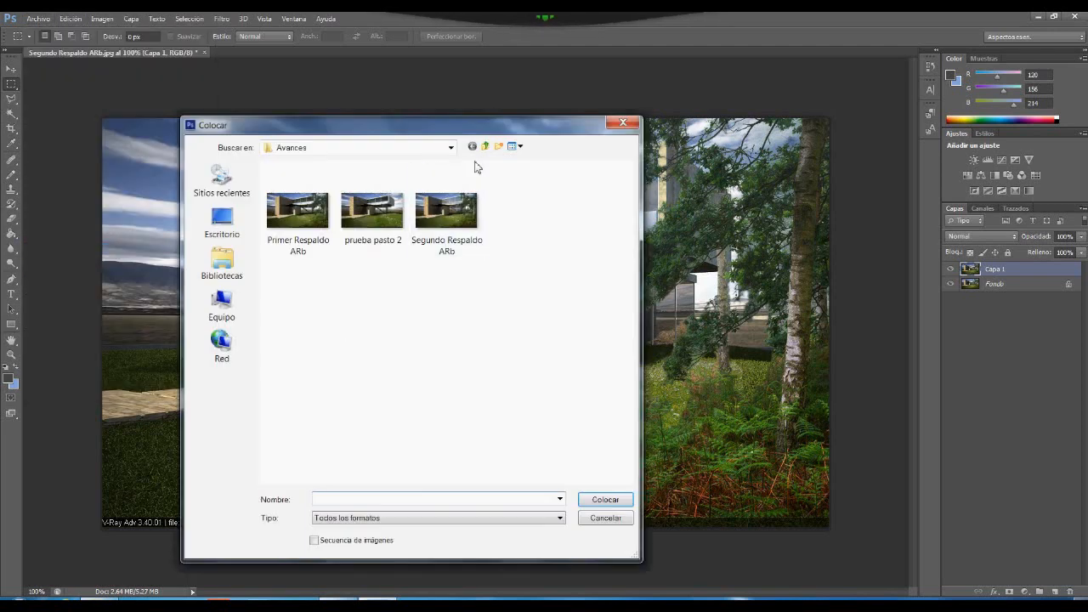
click(450, 147)
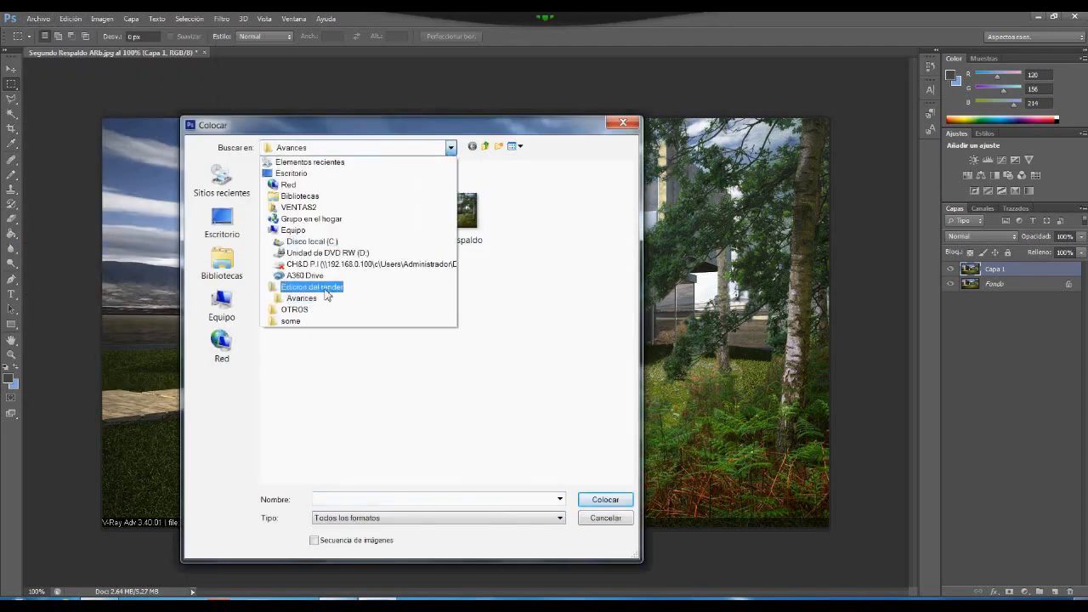
click(311, 286)
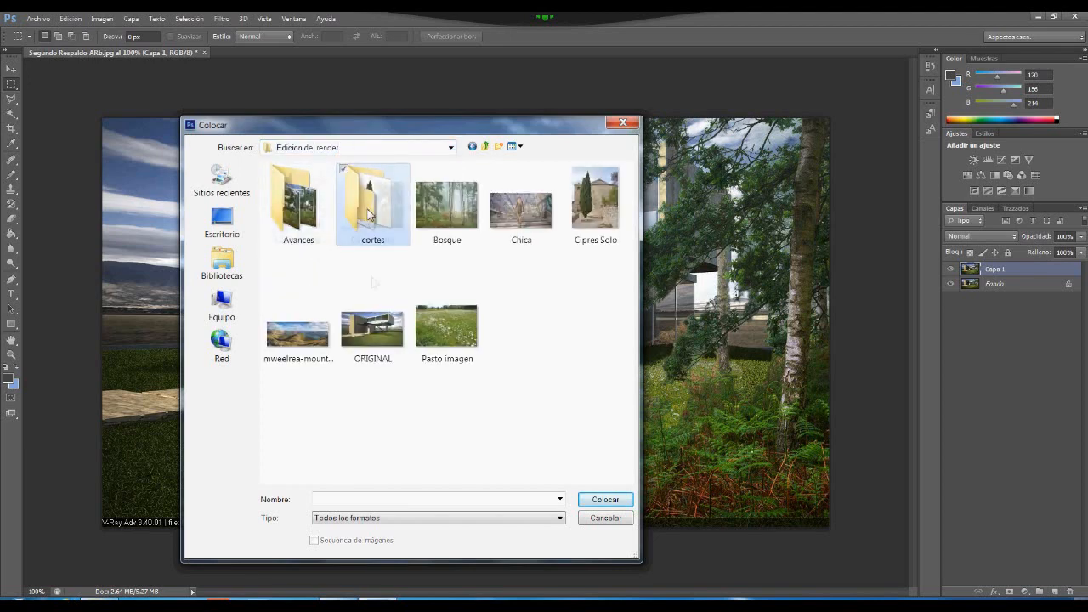
double_click(372, 203)
double_click(306, 204)
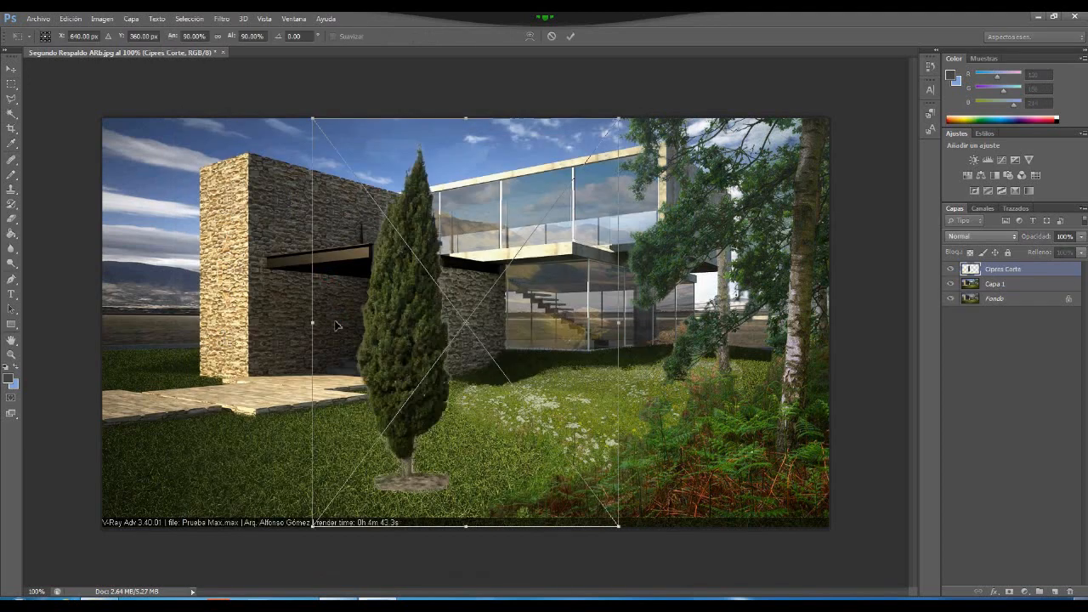
- Scale the placed cypress down and position it on the grass beside the stone wall at the image's left edge, then commit the placement
drag(620, 530, 385, 326)
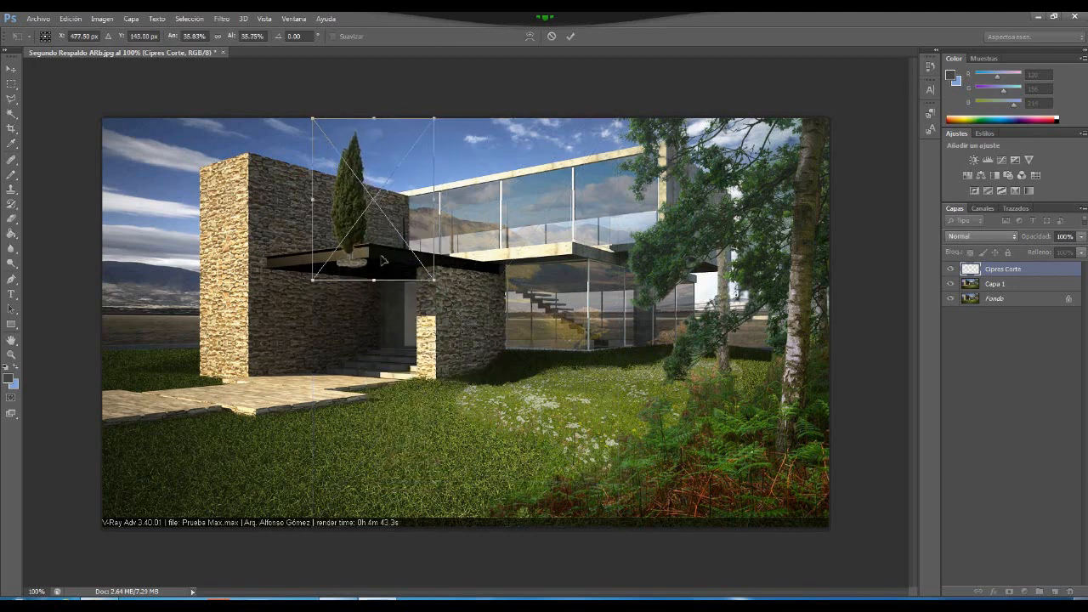
drag(375, 161, 147, 255)
drag(211, 384, 201, 384)
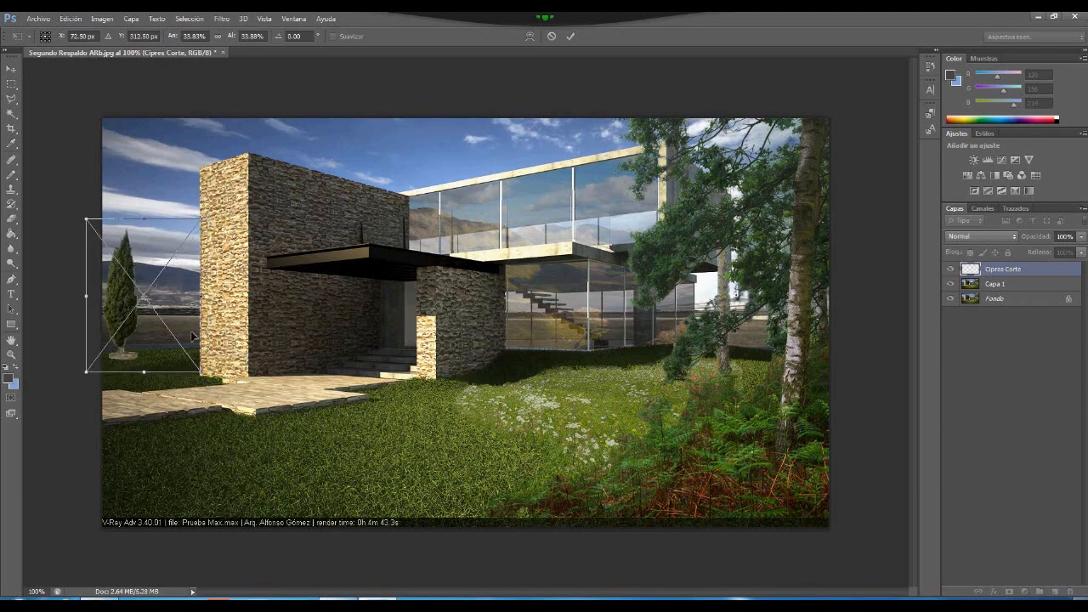
drag(203, 379, 179, 367)
drag(146, 261, 146, 291)
drag(197, 376, 180, 359)
drag(140, 263, 140, 280)
right_click(140, 279)
click(170, 288)
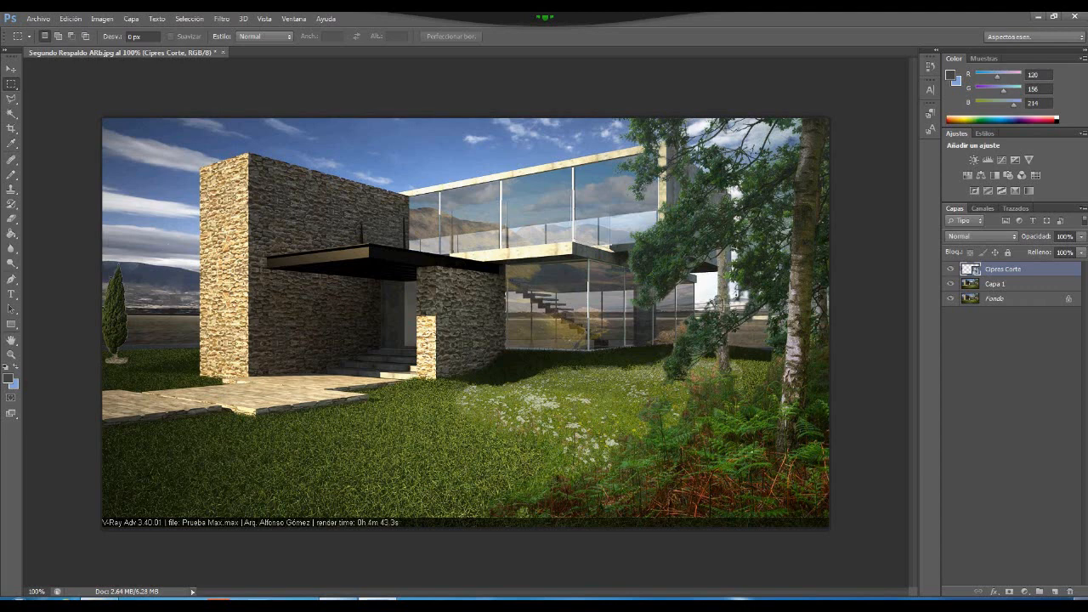
- With Cipres Corte hidden, duplicate Capa 1 and arrange the cypress layer between Capa 1 and its copy
click(950, 270)
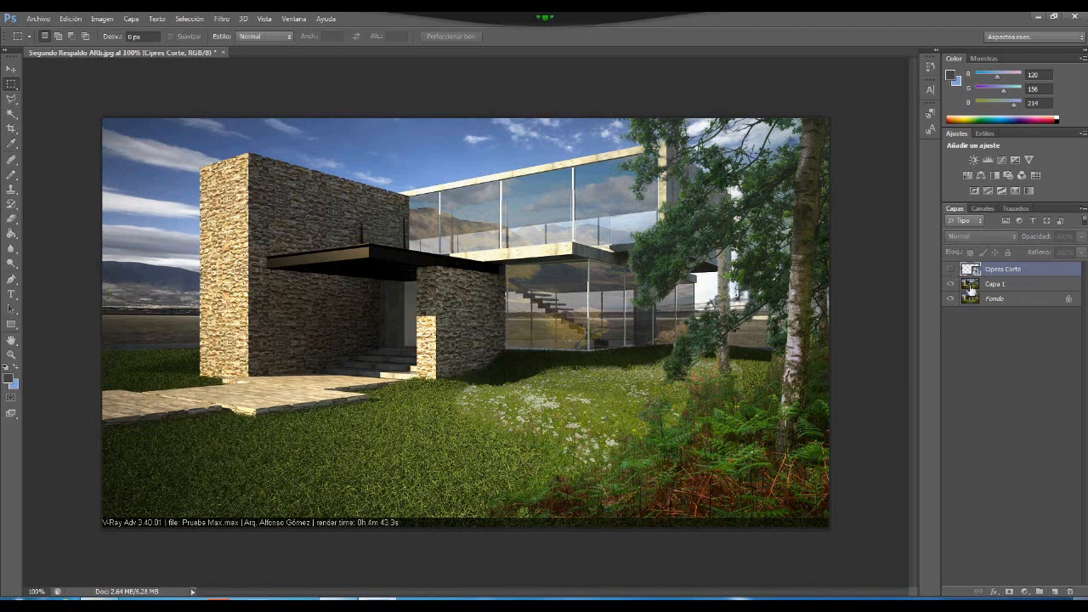
click(1000, 292)
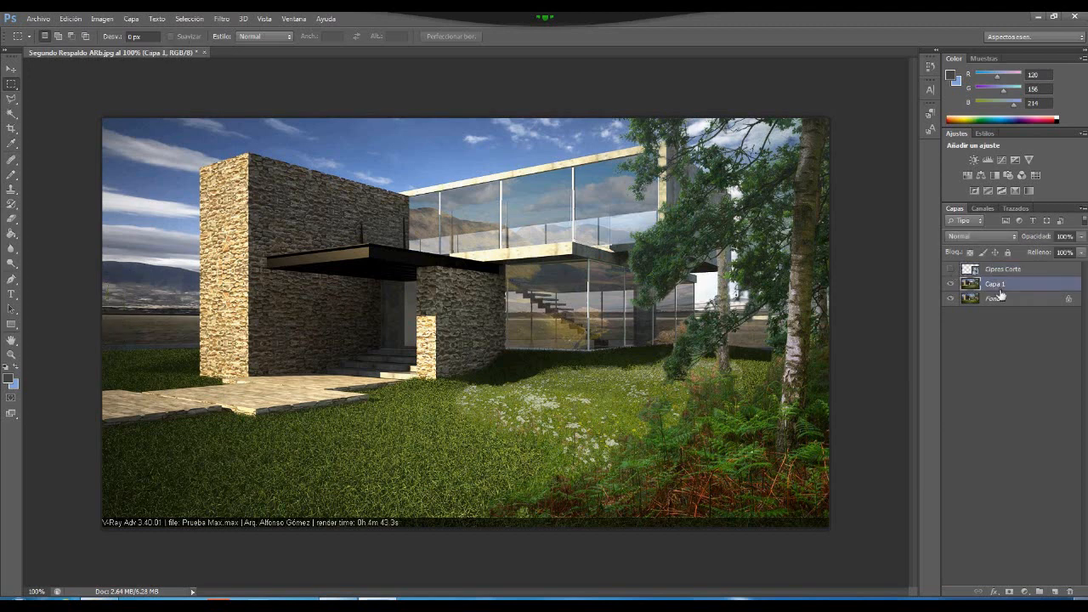
key(ctrl+j)
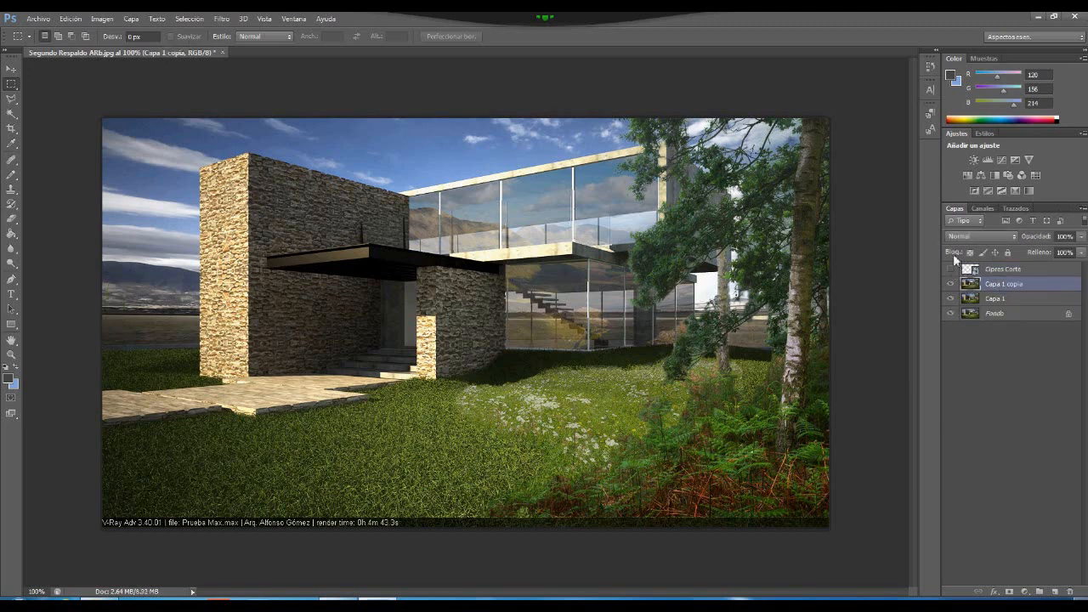
drag(994, 272, 997, 293)
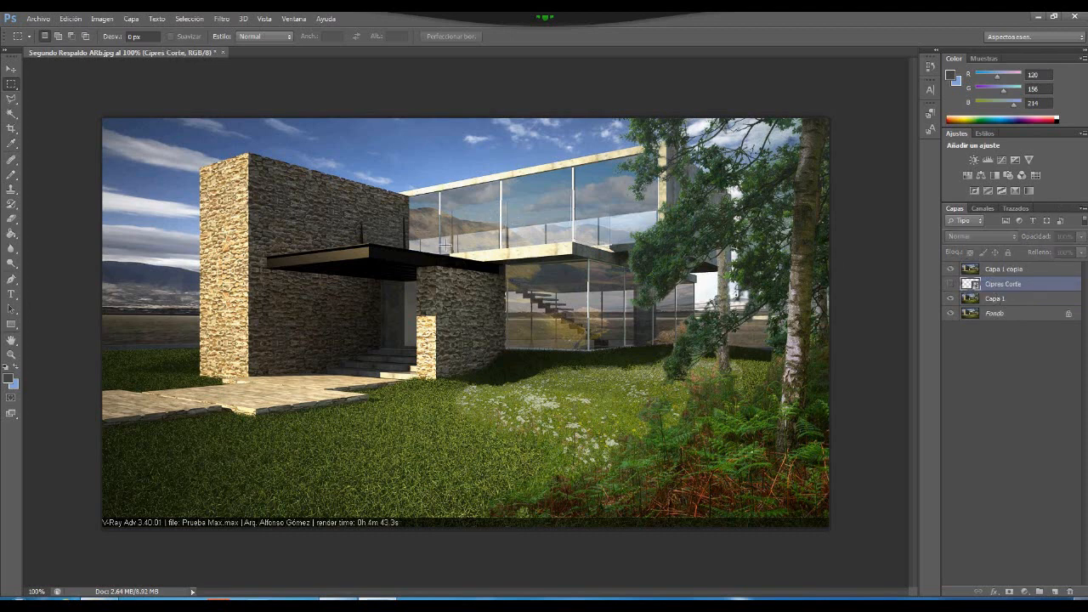
- On Capa 1 copia, mask out a rectangle of sky, mountain and field beside the stone wall, using an inverted marquee selection as layer mask
click(1005, 273)
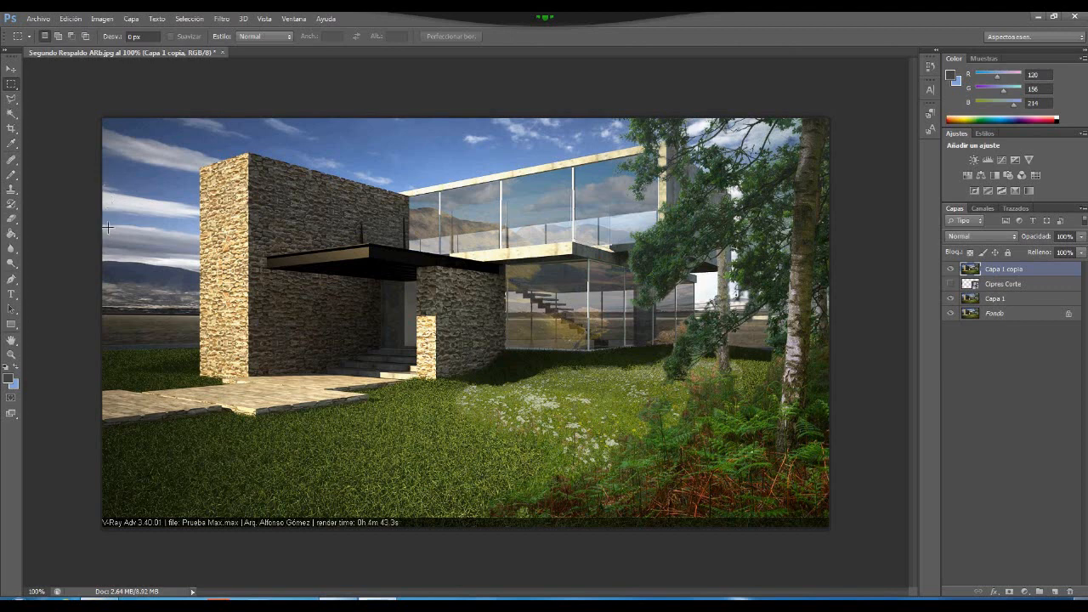
drag(103, 217, 203, 352)
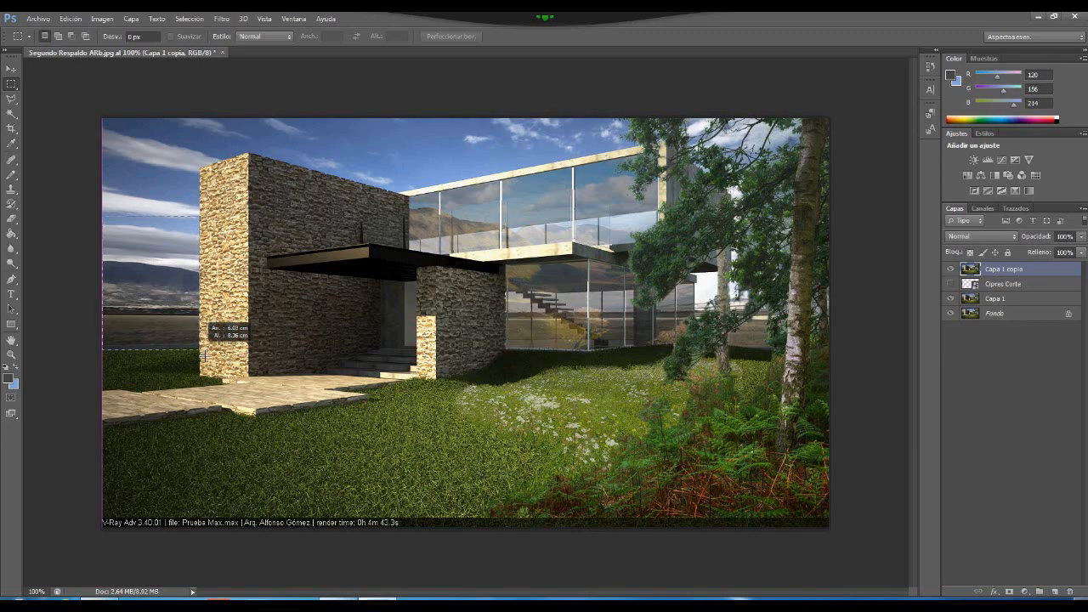
drag(204, 355, 205, 357)
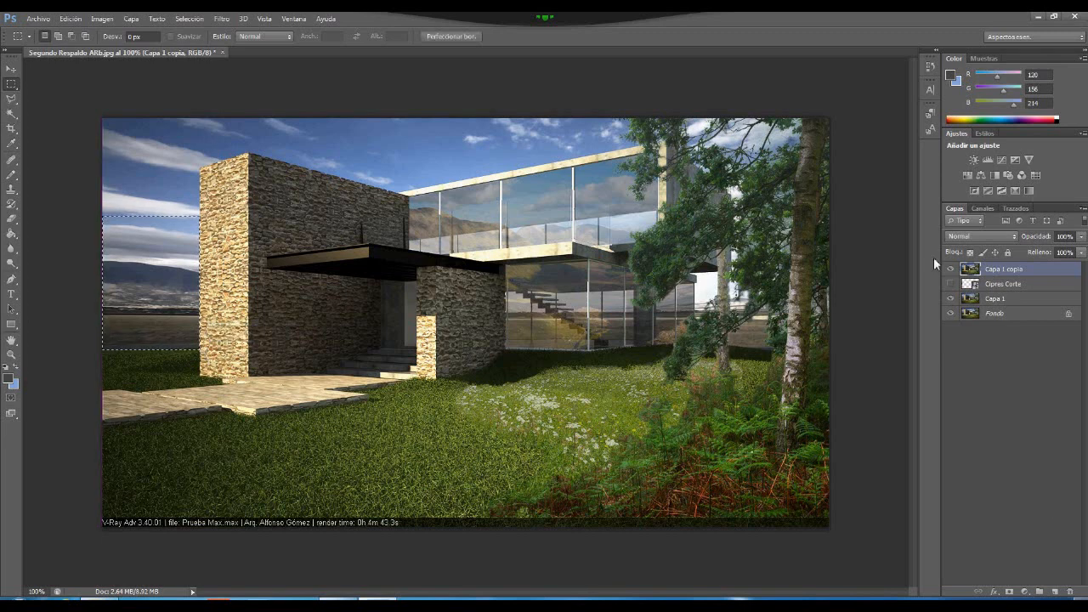
click(189, 19)
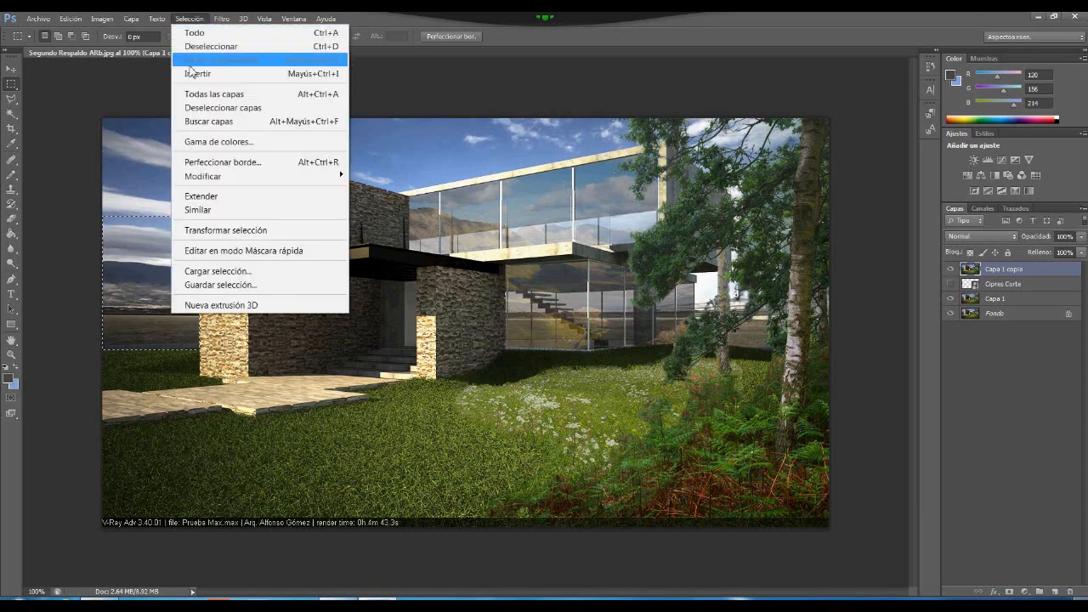
click(193, 74)
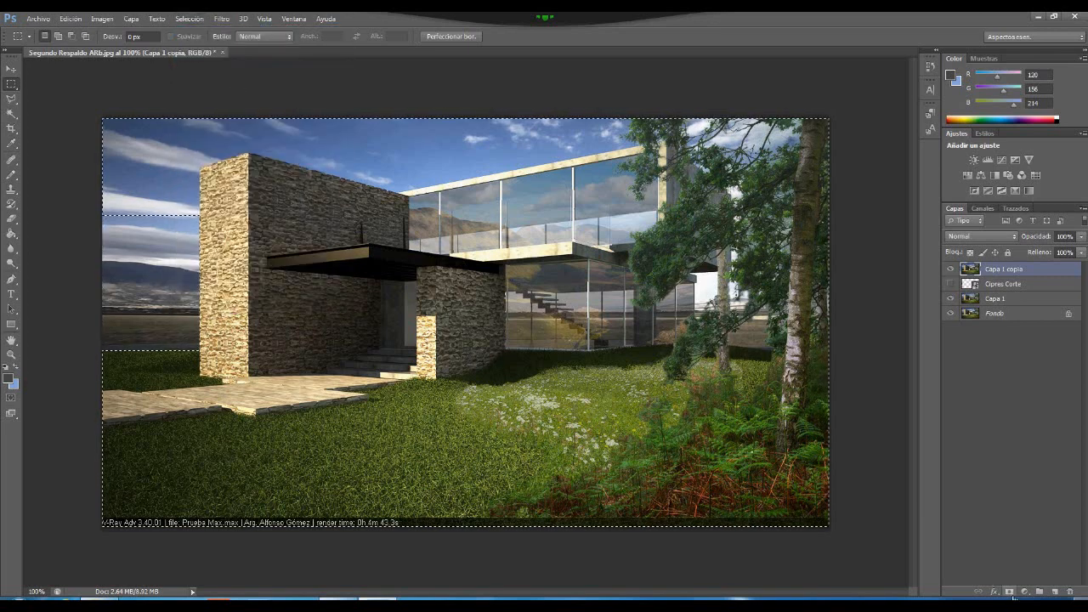
click(1009, 591)
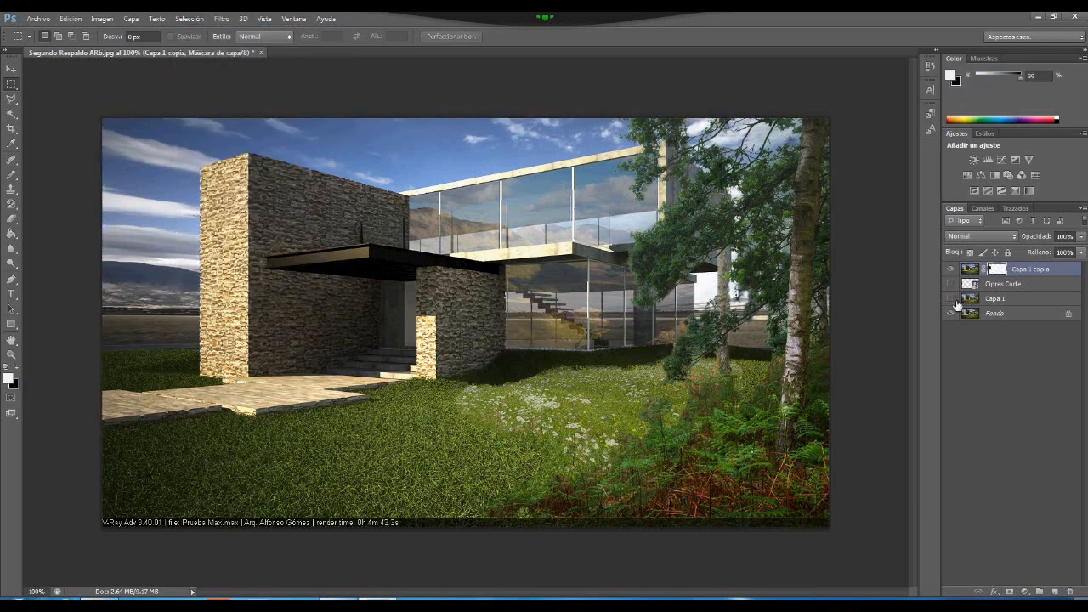
- With Fondo hidden and Cipres Corte shown, move the cypress slightly up and toward the image's left edge within the masked opening
click(950, 313)
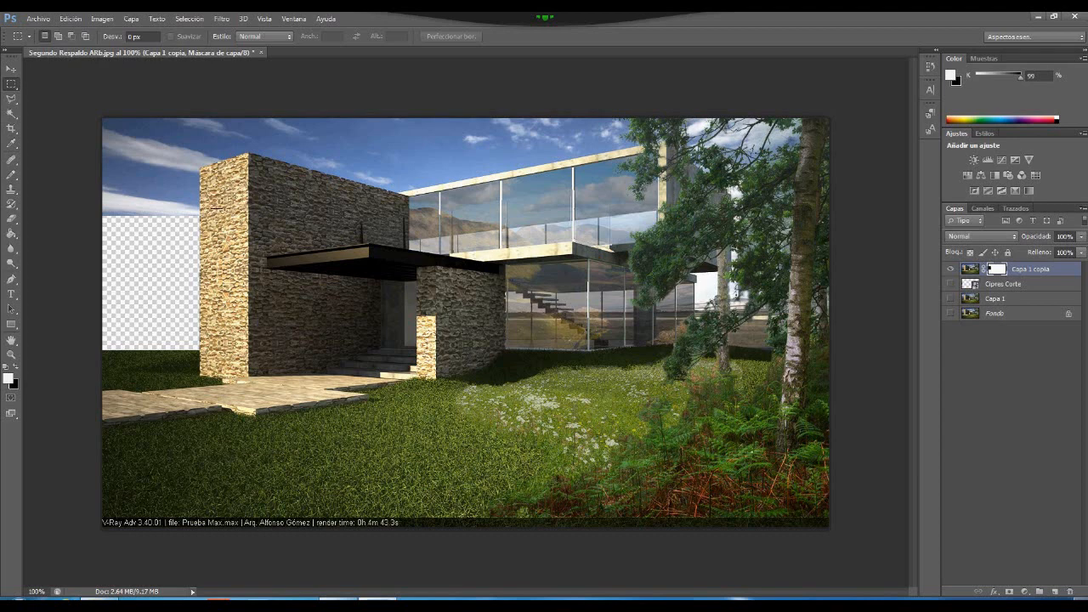
click(951, 284)
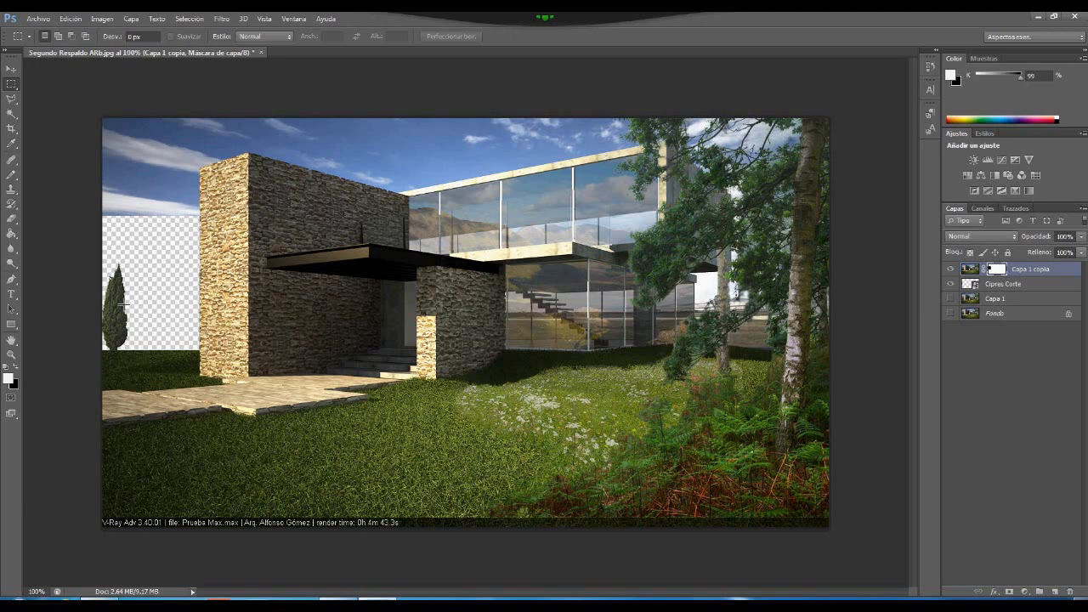
click(1001, 285)
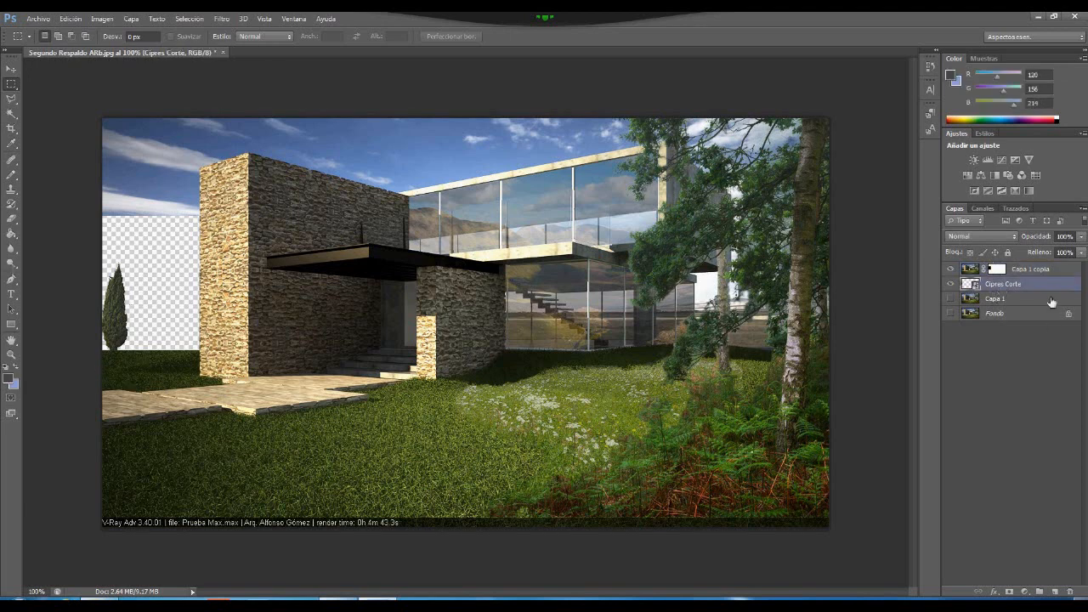
click(12, 68)
mouse_move(144, 322)
mouse_down()
mouse_move(135, 328)
mouse_move(136, 317)
mouse_up()
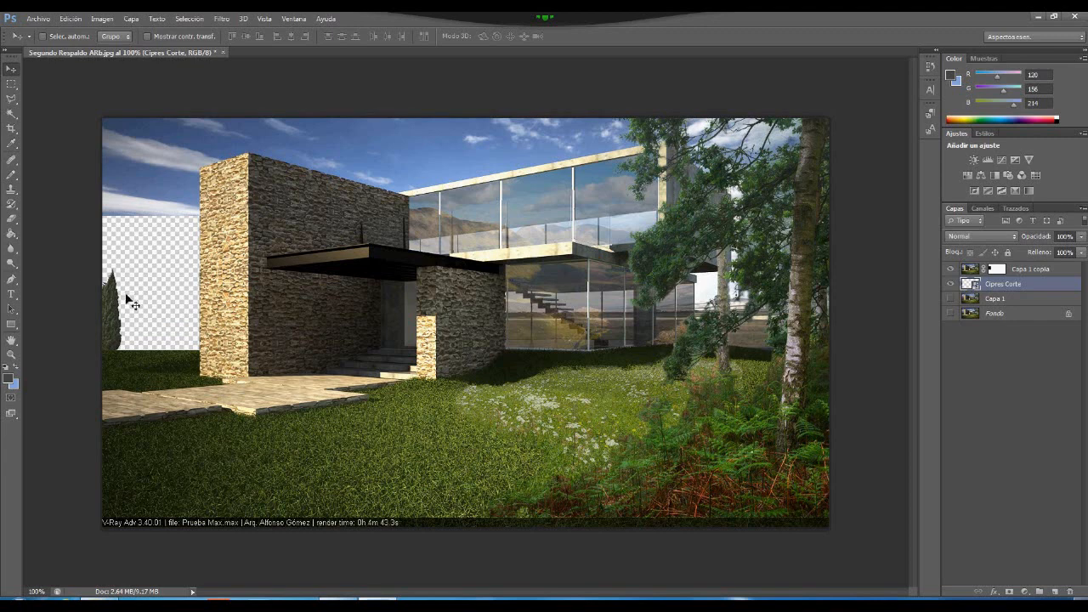
drag(129, 322, 130, 322)
- Show Capa 1 again, duplicate it and move the new copy above the Cipres Corte layer
click(951, 299)
click(1002, 302)
key(ctrl+j)
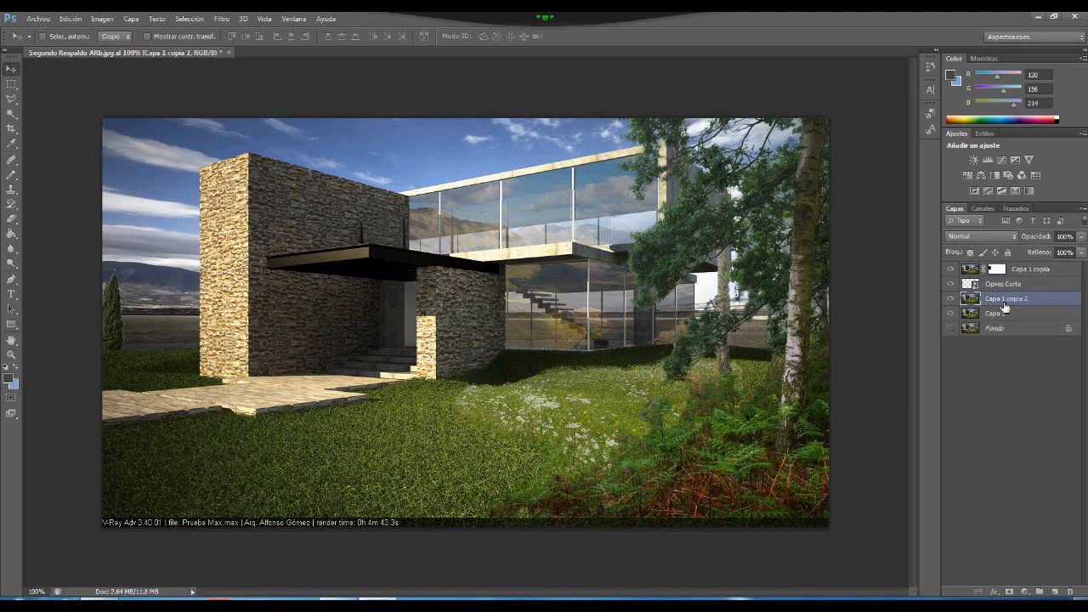
drag(1005, 307, 1006, 290)
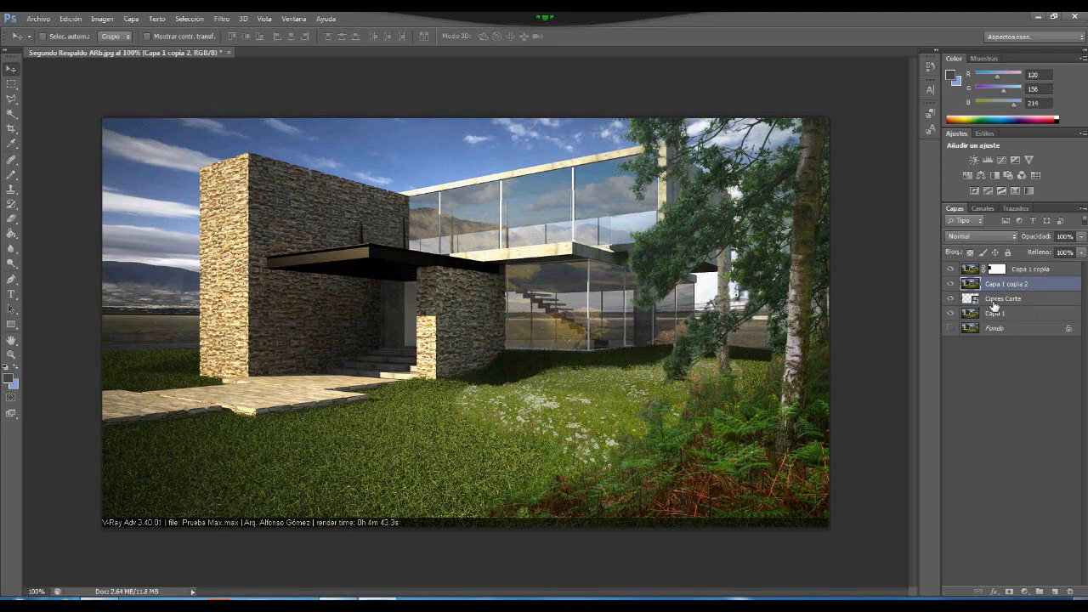
- Hide the Capa 1 copia 2 layer and duplicate the Cipres Corte layer twice
click(996, 304)
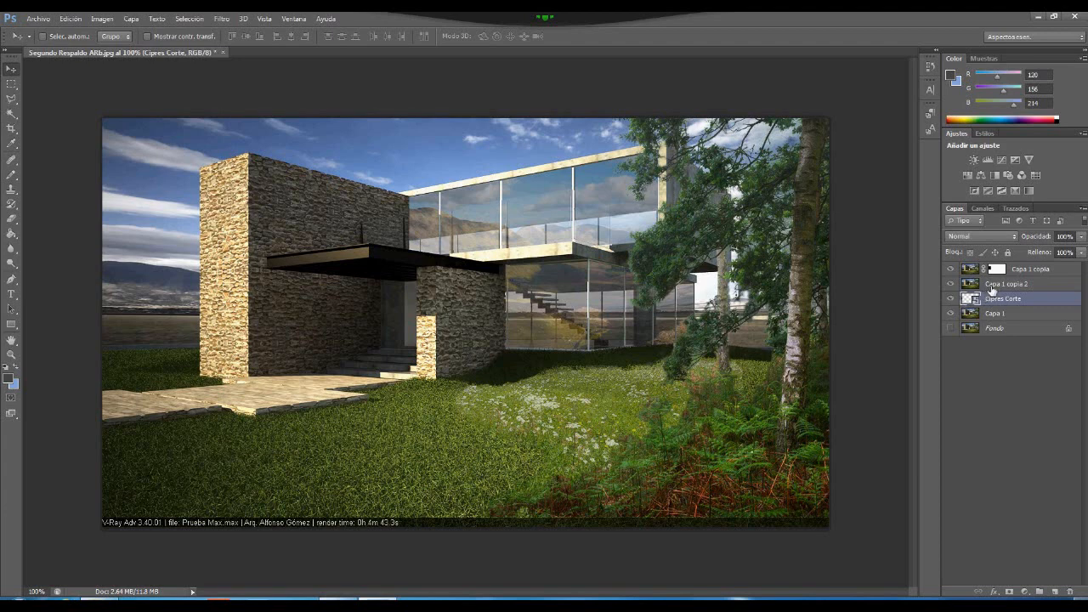
click(992, 292)
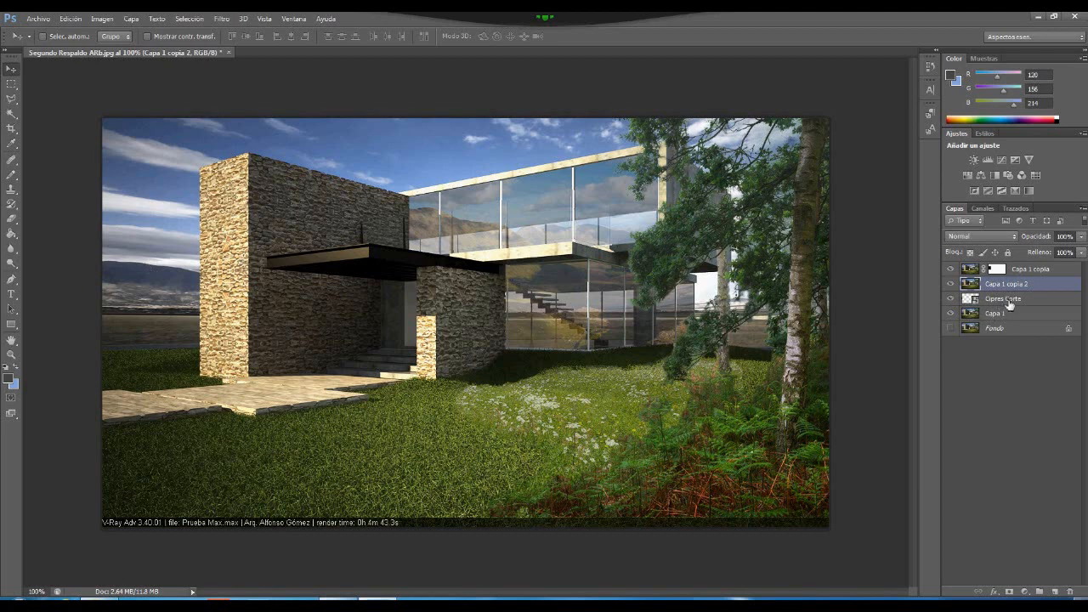
click(952, 284)
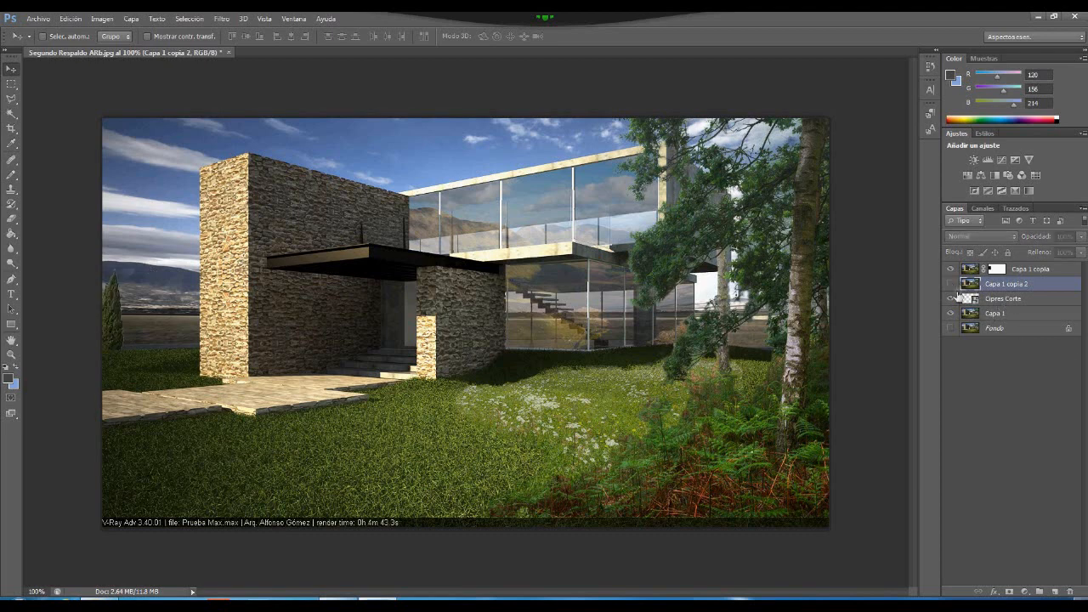
click(994, 303)
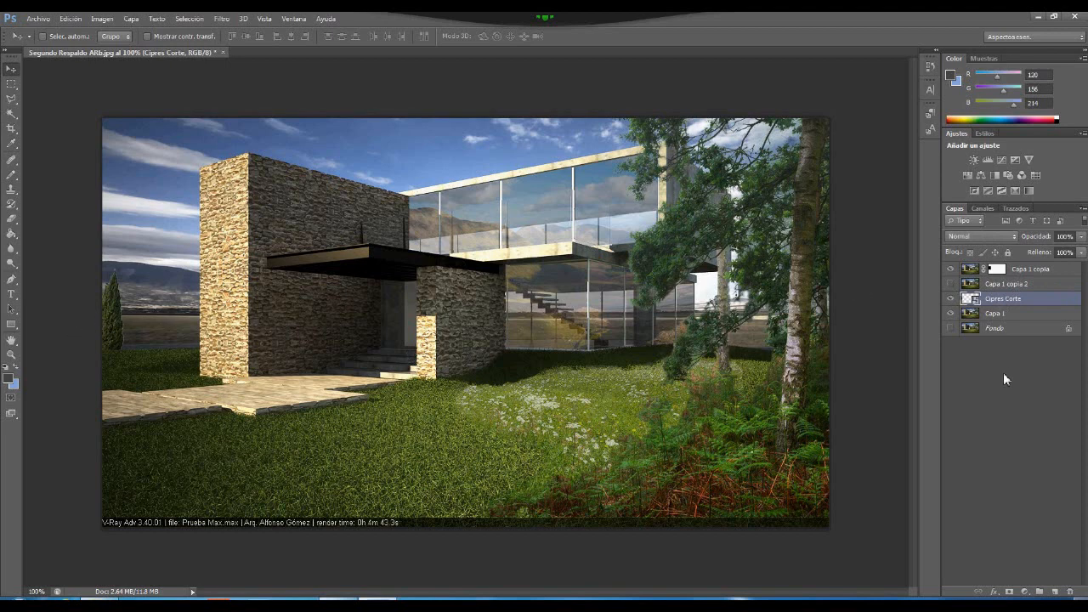
key(ctrl+j)
key(ctrl+j)
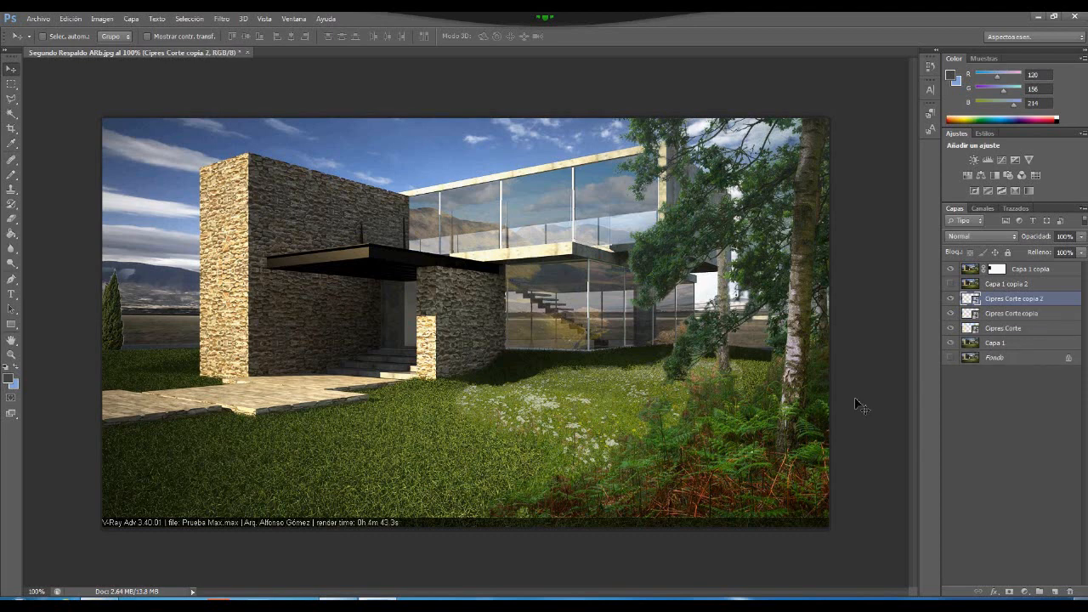
- Arrange the two cypress copies side by side against the stone wall, then duplicate Cipres Corte copia and shift the duplicate slightly toward the image's left edge
drag(121, 326, 197, 328)
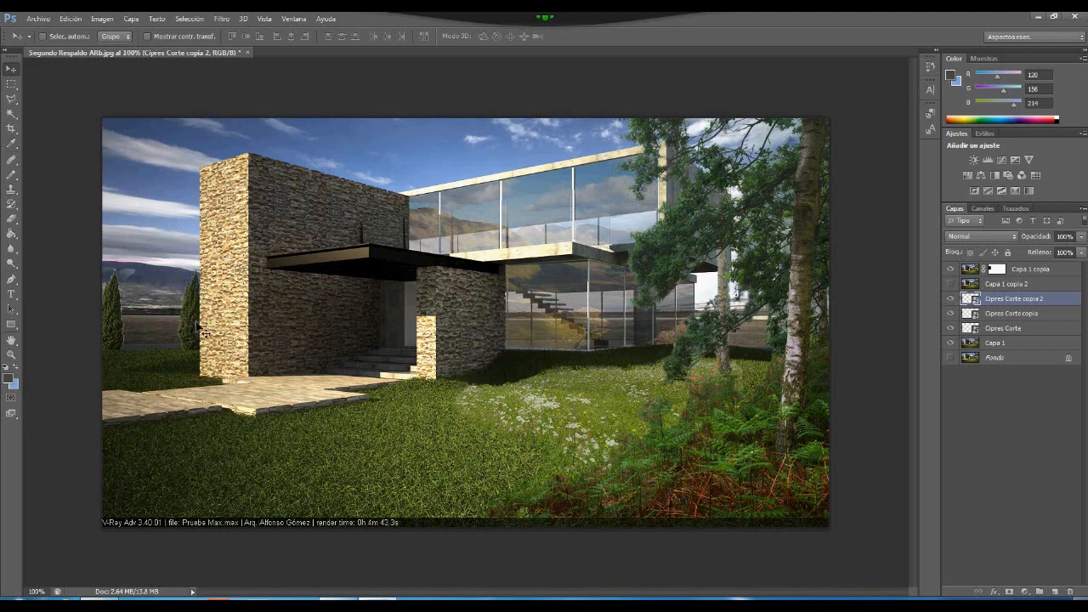
click(1029, 313)
drag(126, 320, 190, 328)
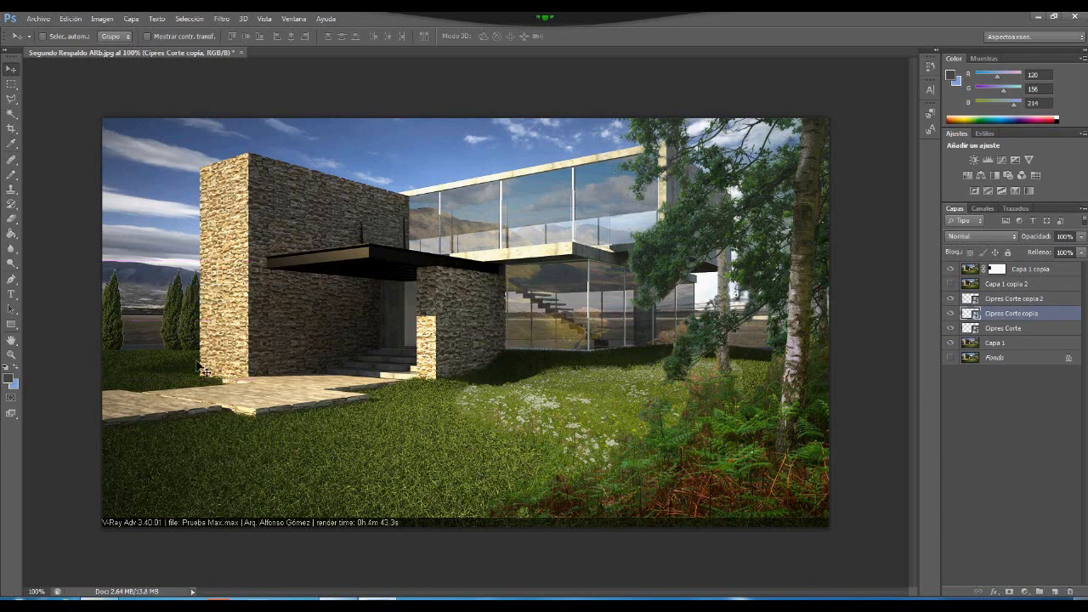
key(ctrl+j)
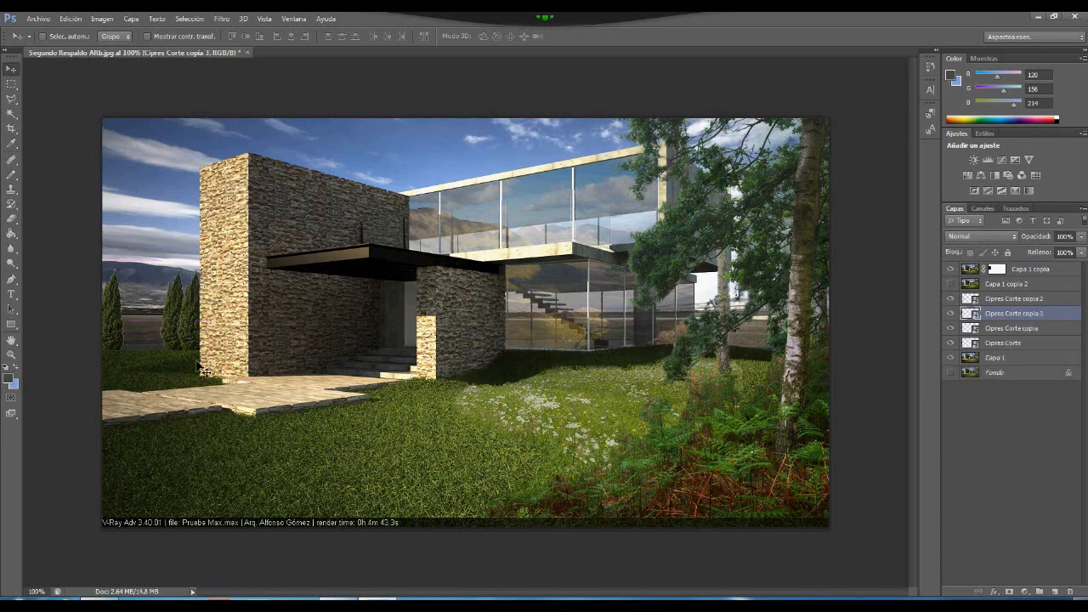
drag(120, 326, 95, 324)
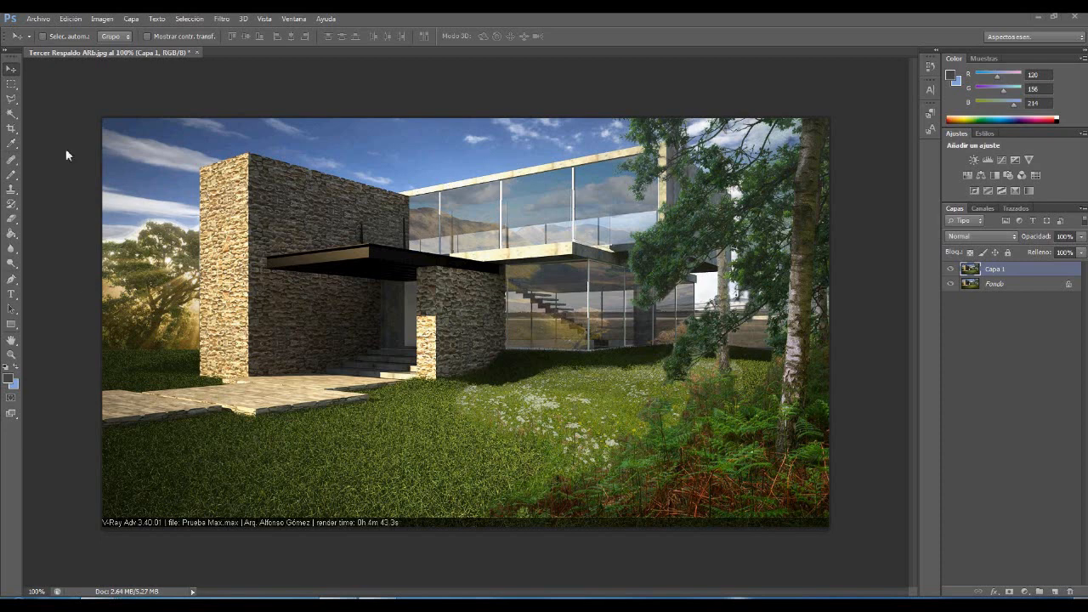
- Place the Grl cut-out image from the cortes folder into the Tercer Respaldo ARb.jpg document
click(39, 18)
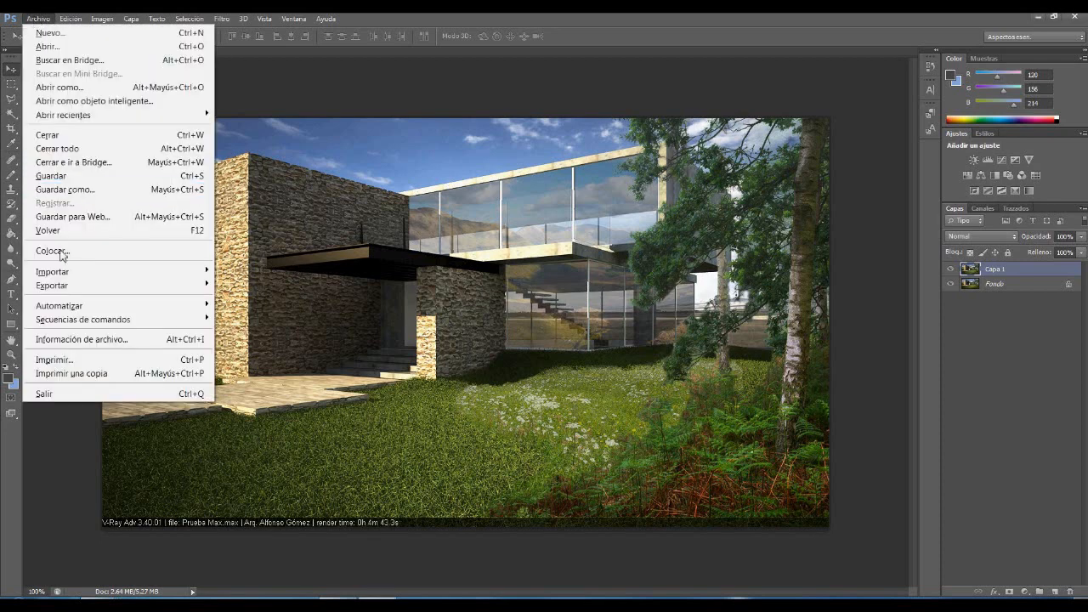
click(62, 254)
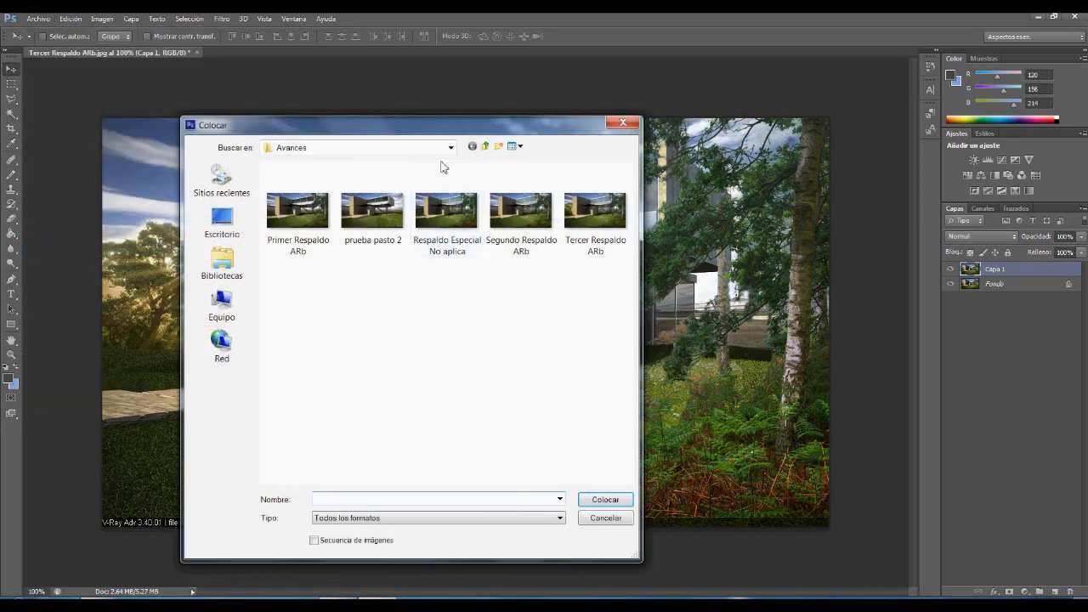
click(451, 147)
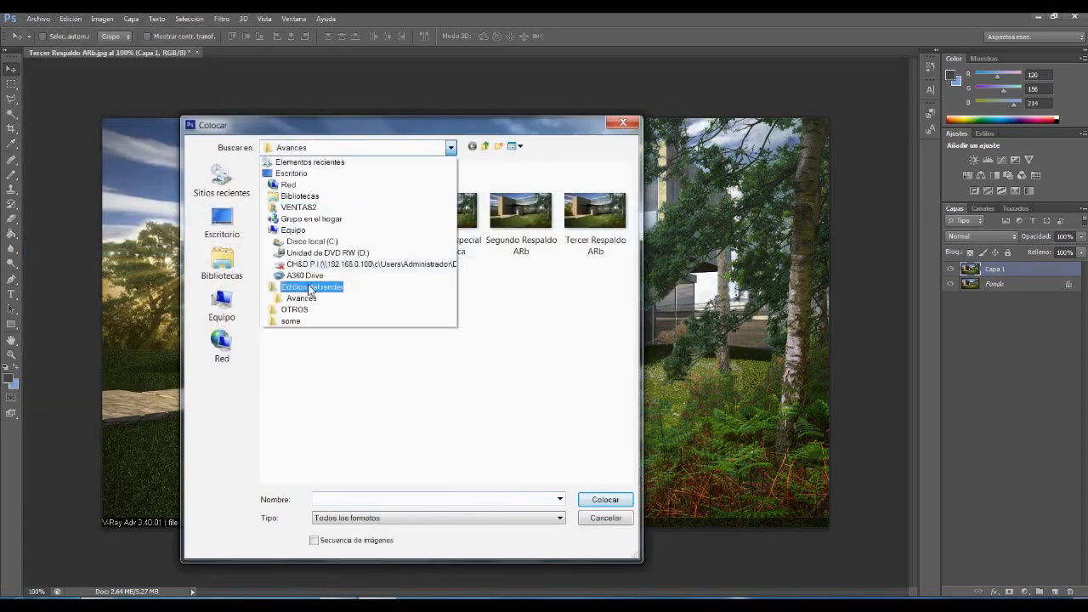
click(310, 288)
double_click(371, 209)
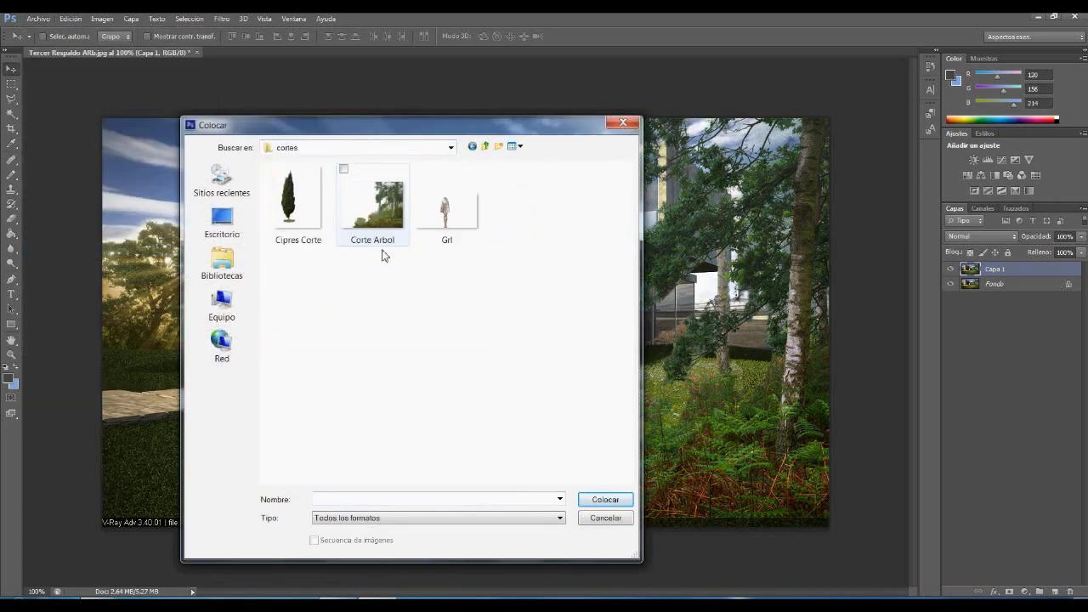
double_click(448, 211)
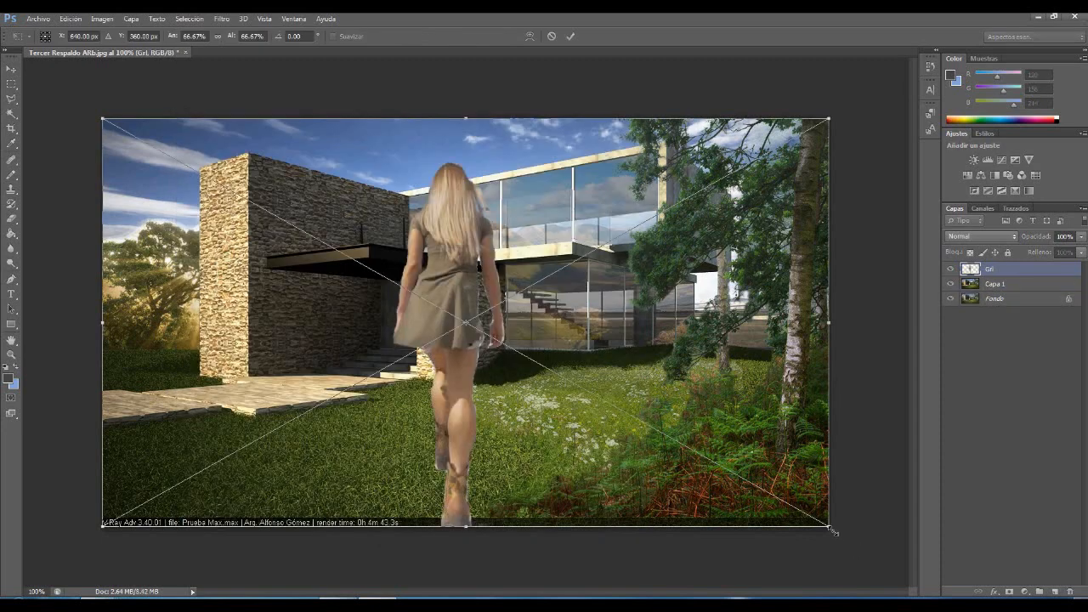
- Scale the placed woman figure down to 12.50% and position her in front of the entrance steps under the canopy
drag(834, 530, 283, 219)
drag(158, 145, 328, 297)
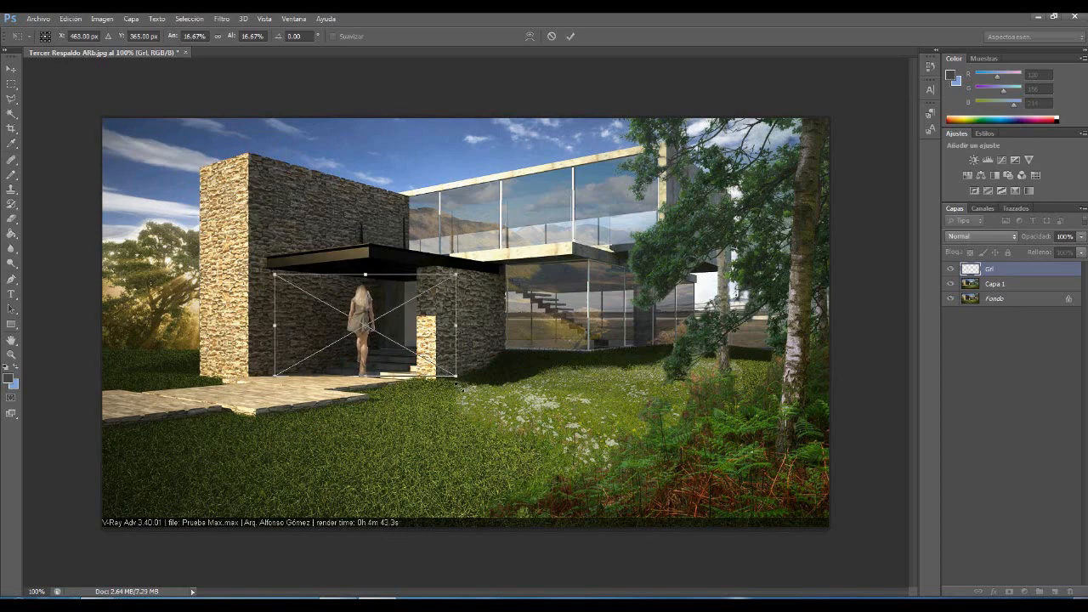
drag(457, 375, 427, 368)
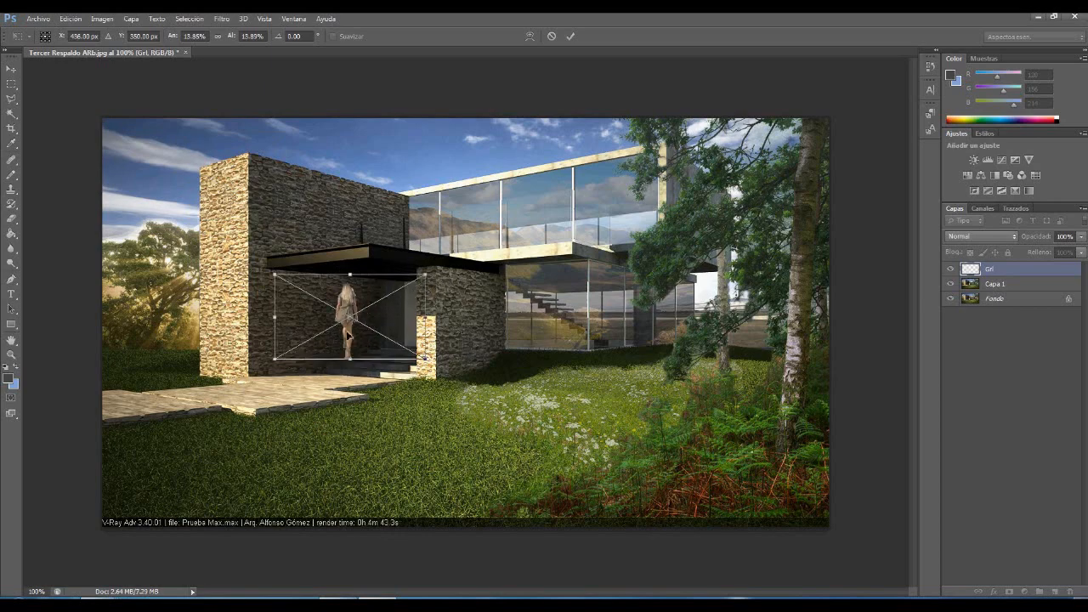
scroll(347, 336, up, 3)
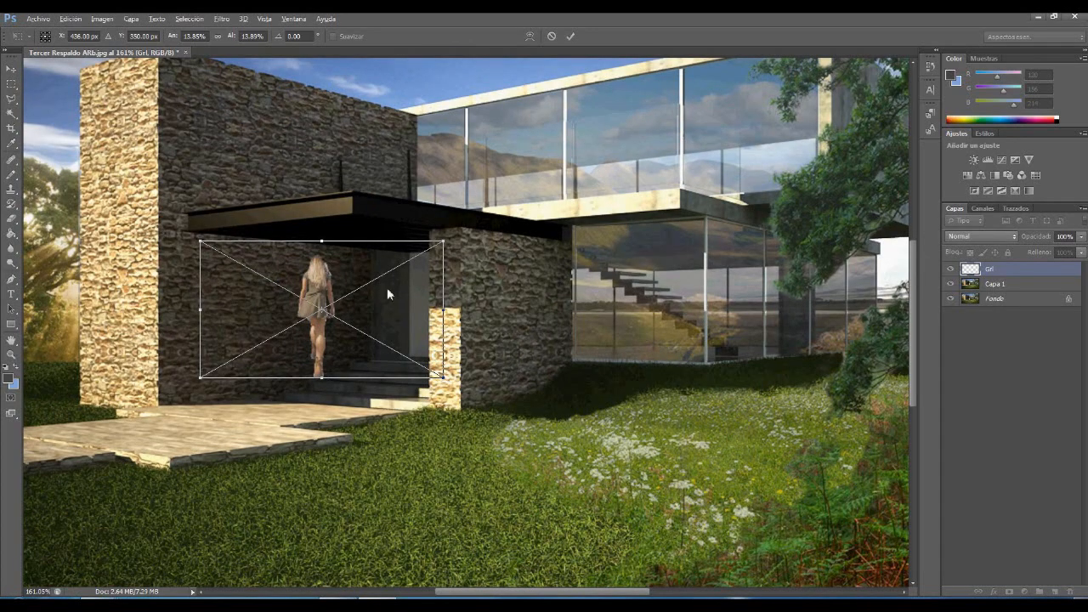
drag(296, 270, 344, 301)
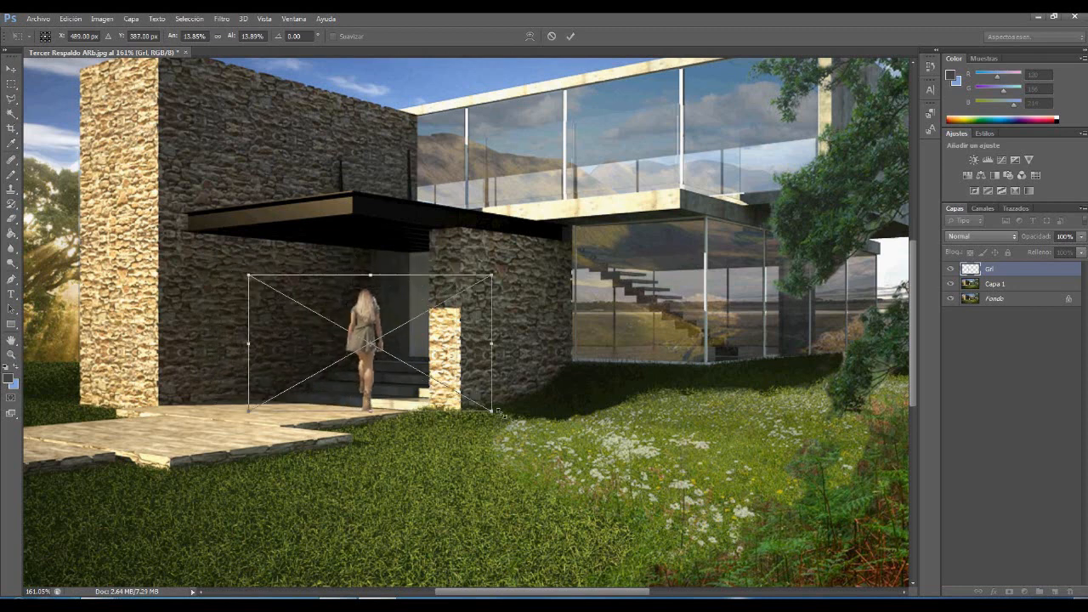
drag(491, 412, 468, 397)
- Reduce the woman figure to about 11.6% and move her closer to the short sunlit stone pillar by the entrance
scroll(396, 329, down, 4)
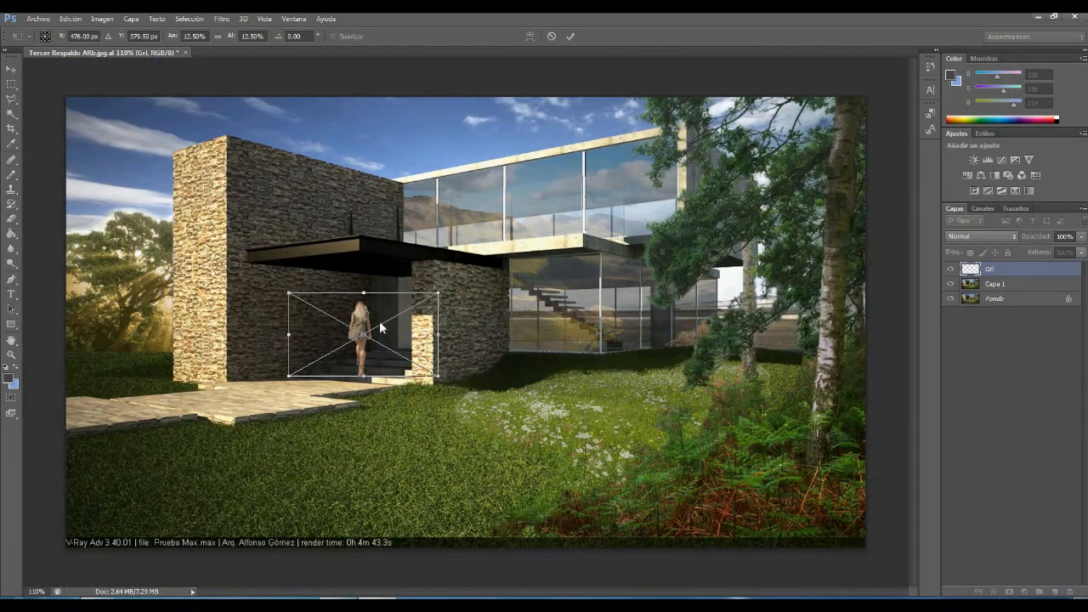
scroll(371, 338, up, 2)
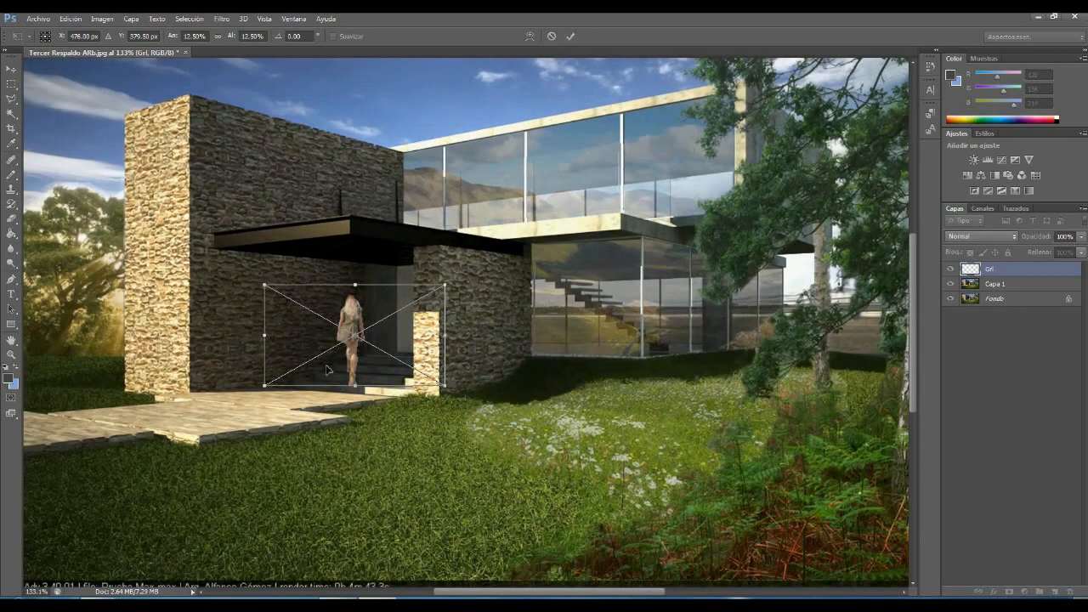
scroll(336, 367, up, 1)
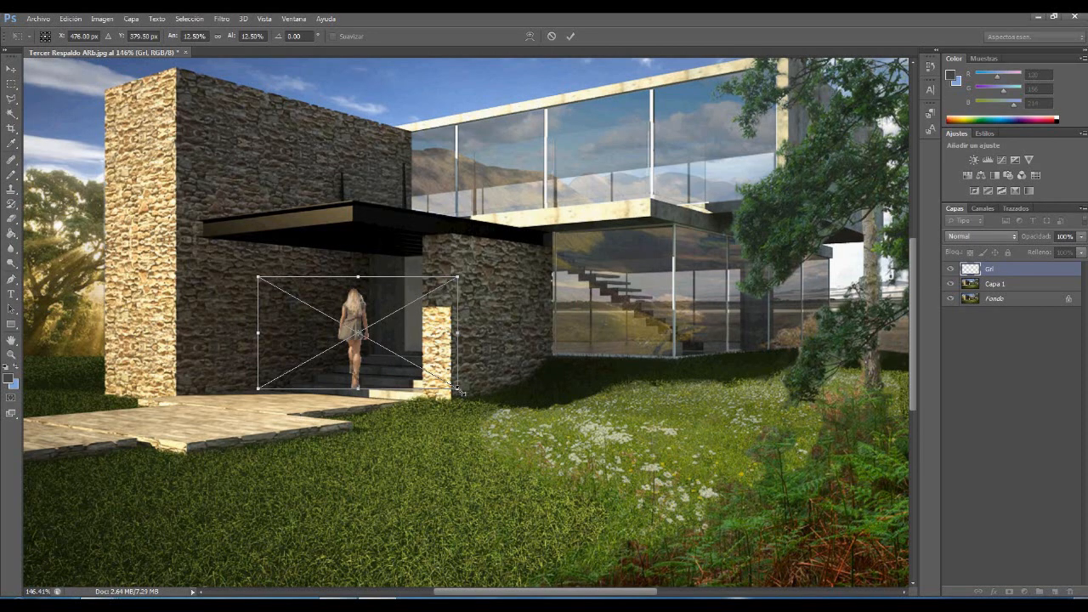
drag(459, 392, 443, 380)
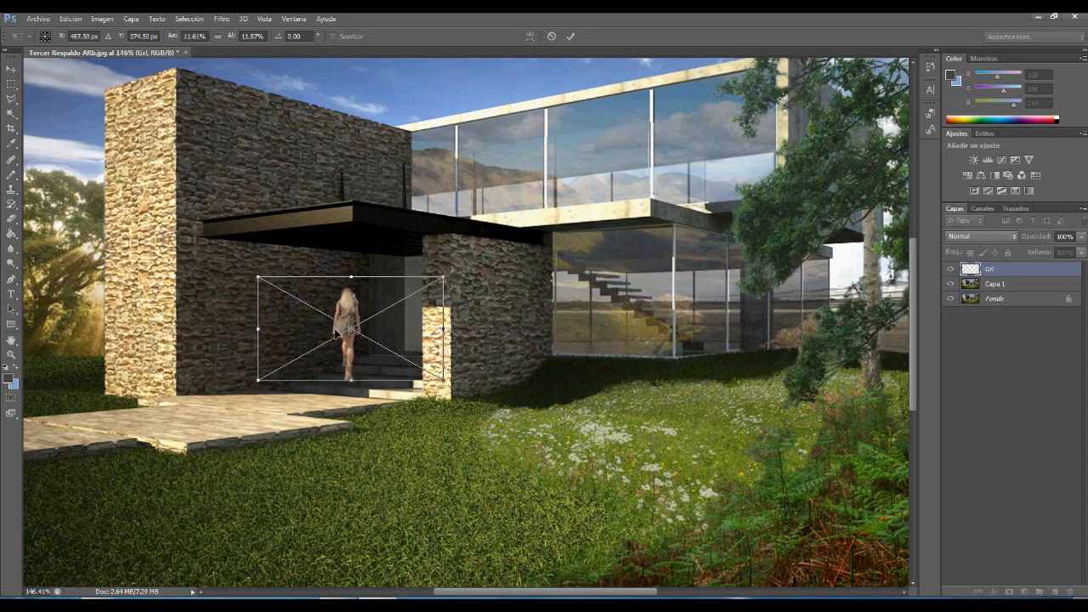
drag(345, 323, 366, 334)
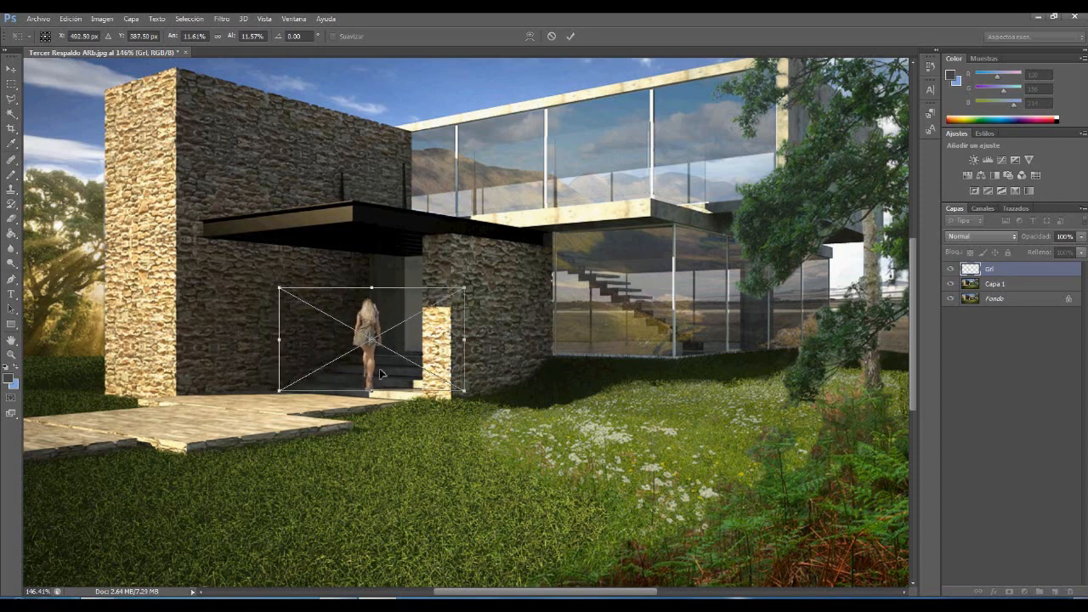
- Shrink the woman figure slightly to about 11.35% so her feet rest on the entrance step, and commit the placement
scroll(377, 378, up, 6)
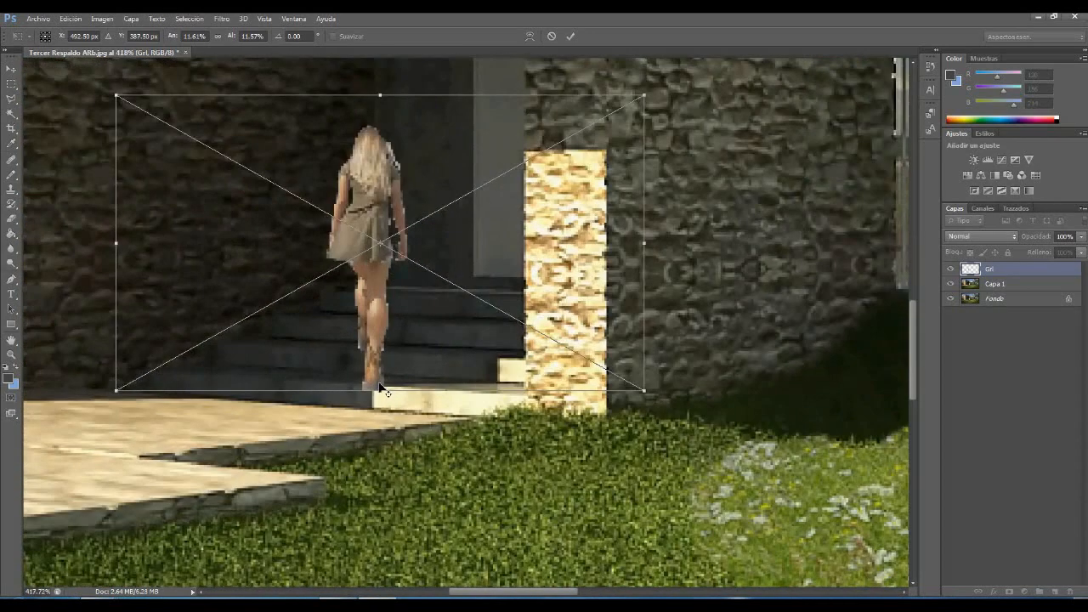
scroll(384, 387, down, 1)
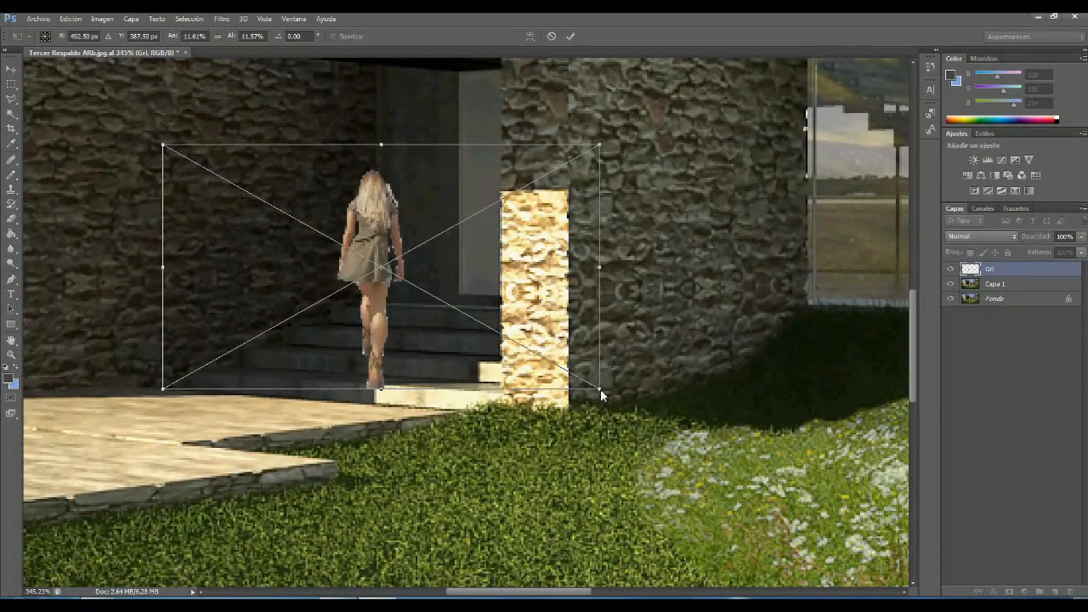
drag(601, 391, 590, 384)
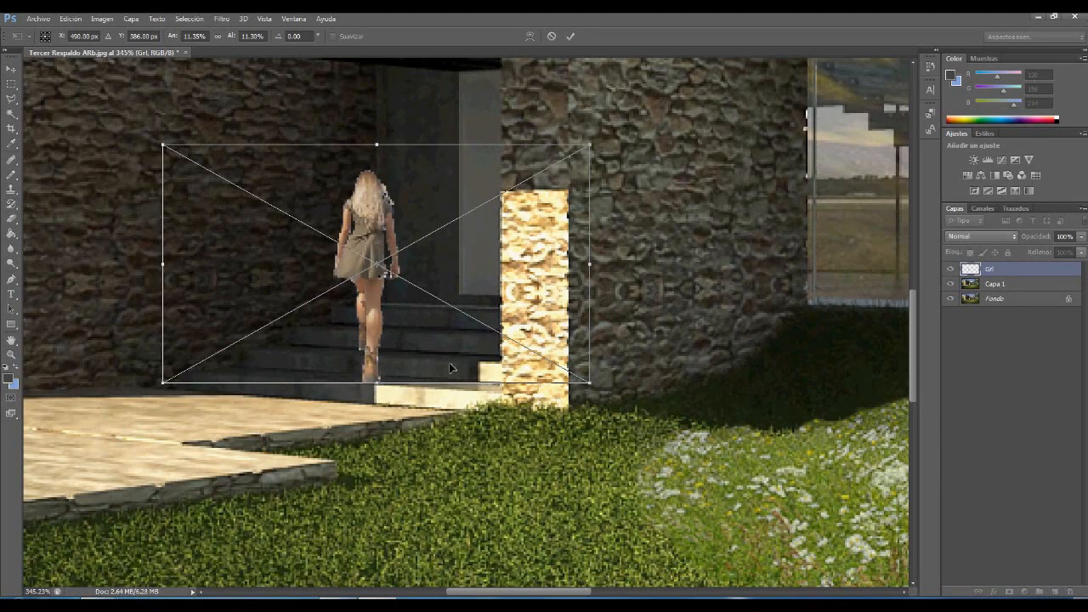
scroll(460, 364, down, 10)
scroll(440, 386, down, 5)
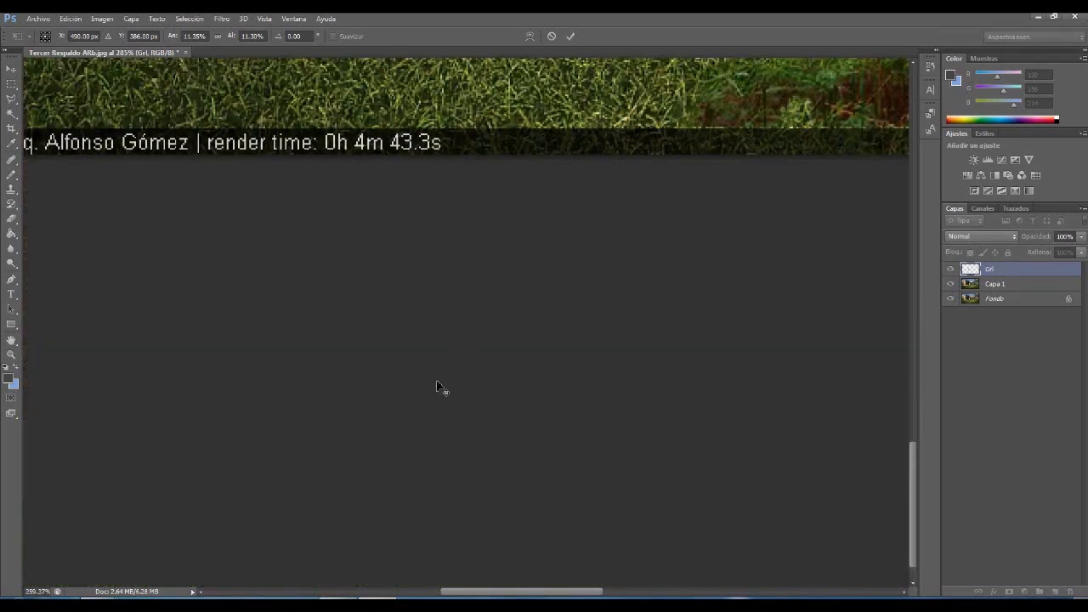
scroll(433, 438, down, 2)
scroll(417, 315, up, 4)
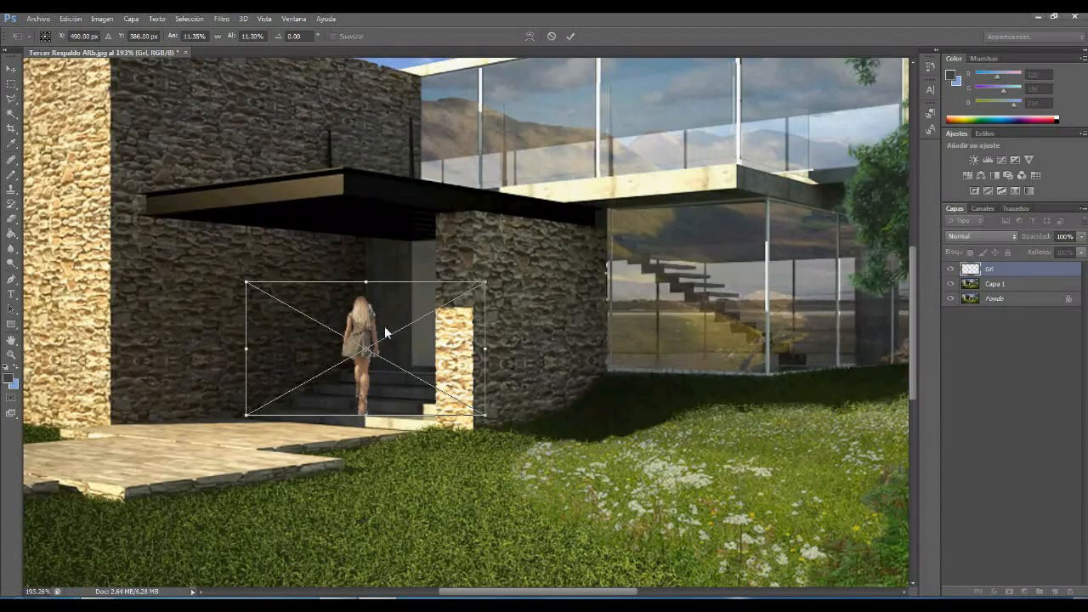
key(alt+space)
click(384, 319)
key(Return)
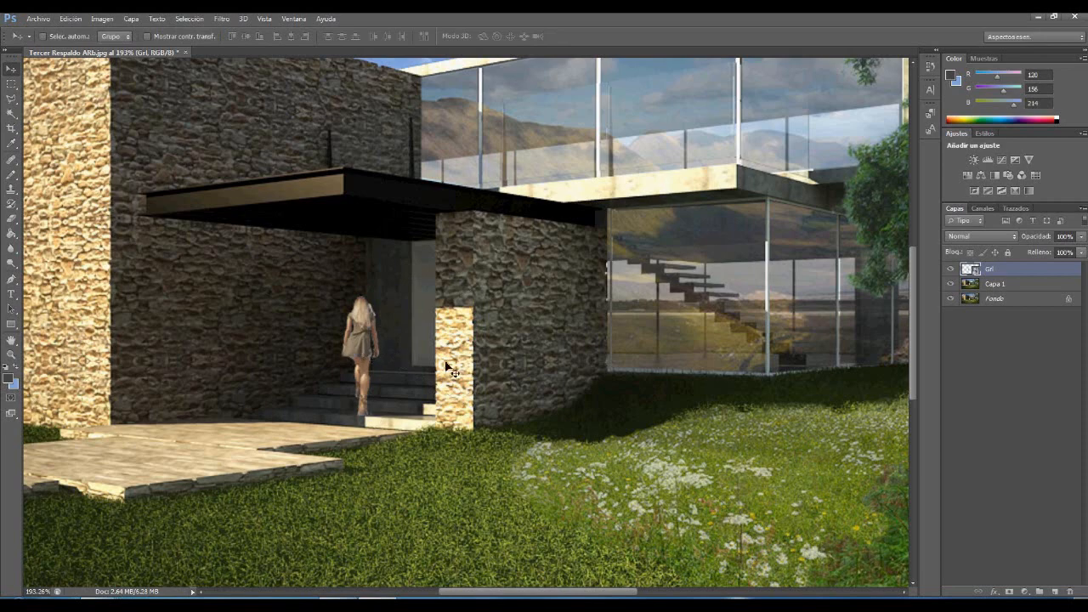
- Duplicate the Grl woman layer and make the original Grl layer beneath the copy active
scroll(449, 360, down, 1)
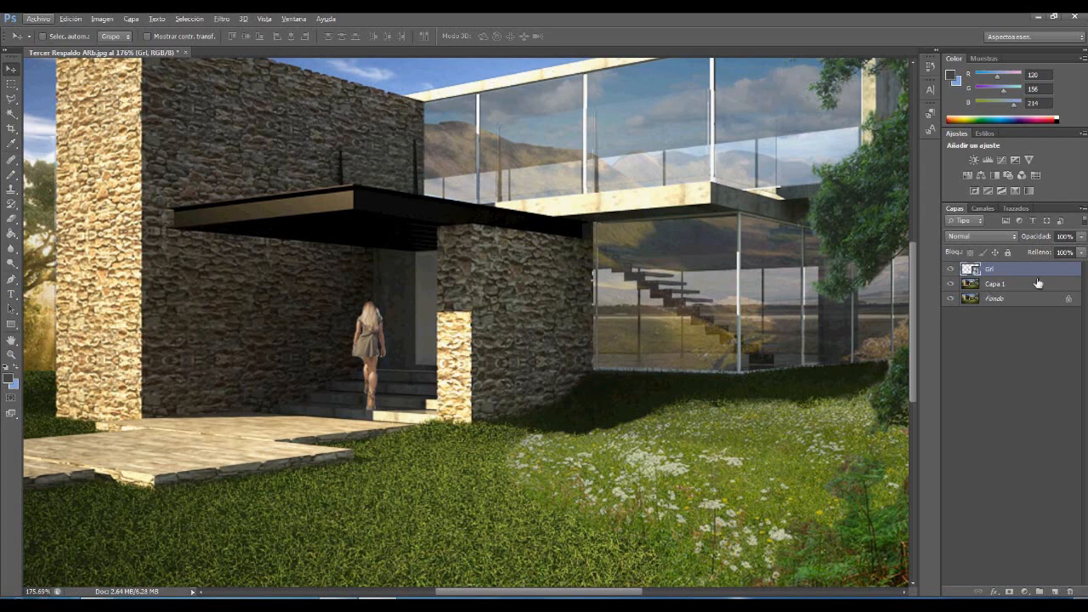
key(ctrl+j)
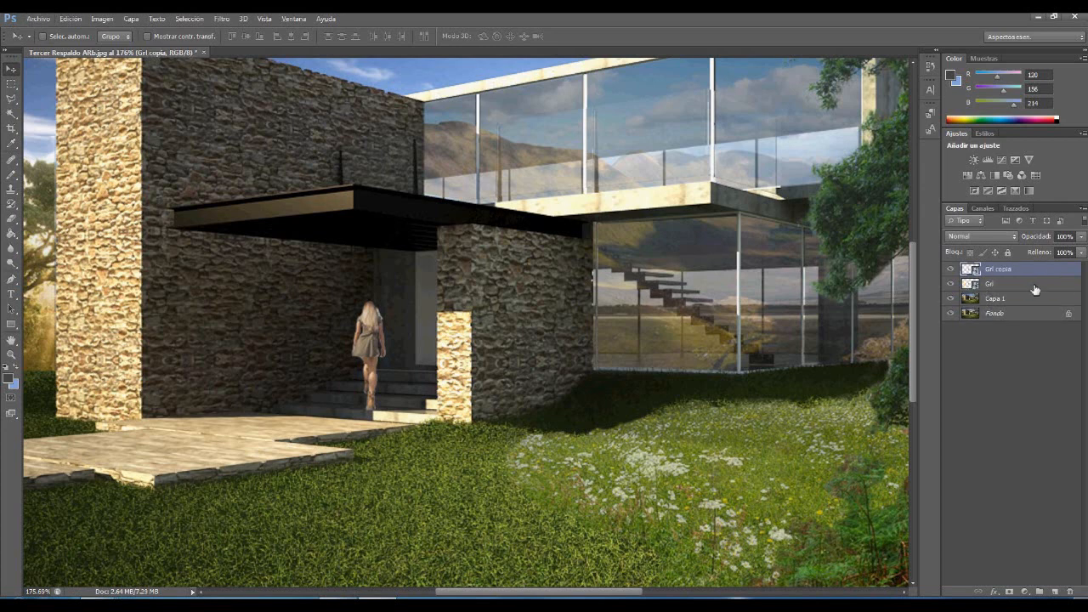
click(1039, 290)
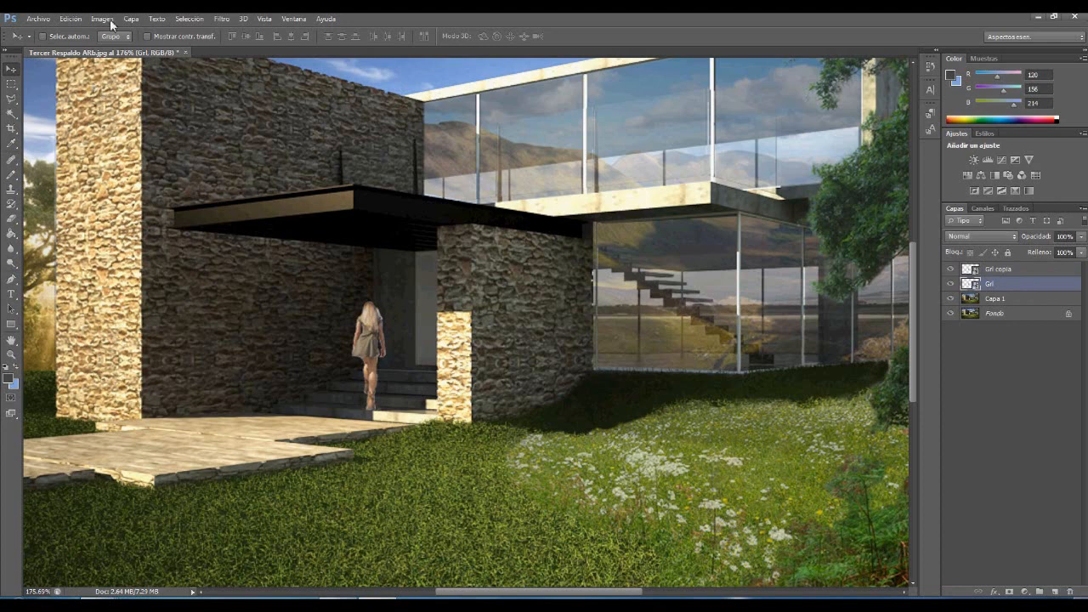
- Flip the original Grl woman vertically and move it straight down so its feet meet those of the upright figure
click(103, 18)
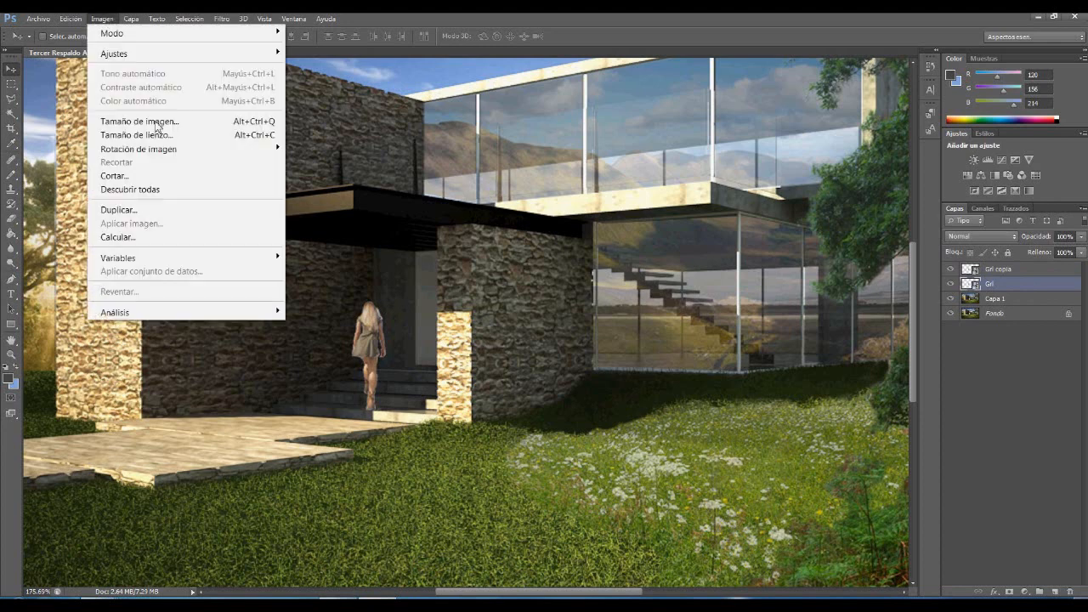
mouse_move(73, 23)
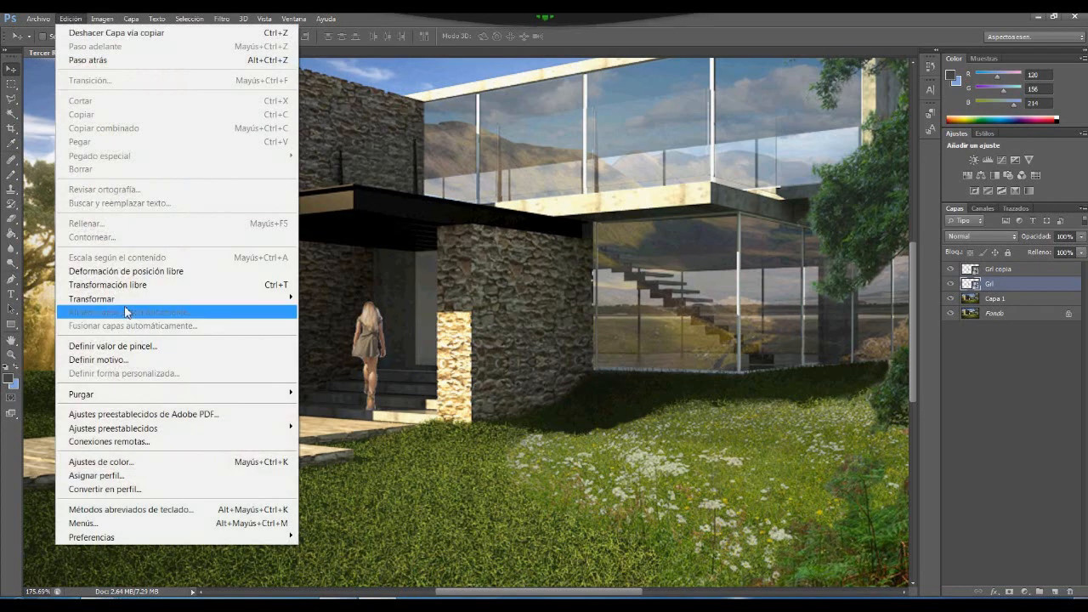
mouse_move(161, 299)
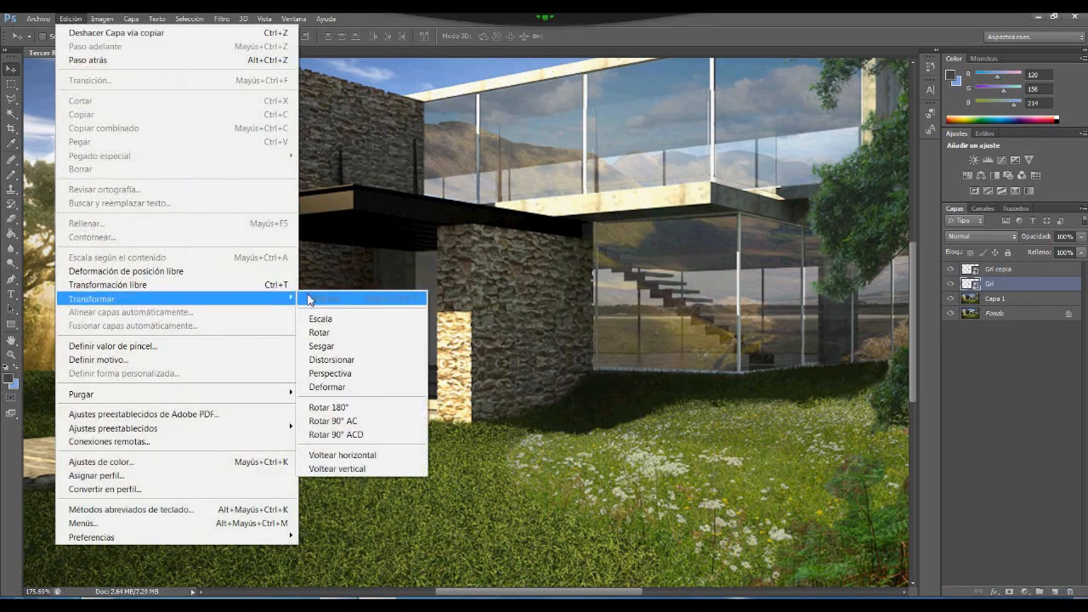
click(371, 468)
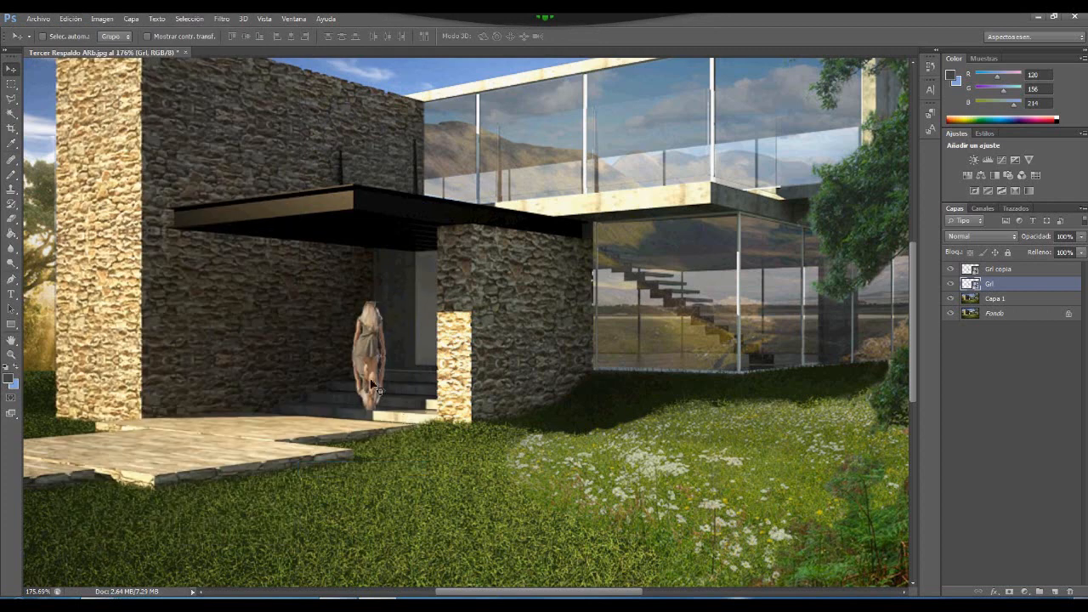
drag(369, 378, 371, 481)
key(e)
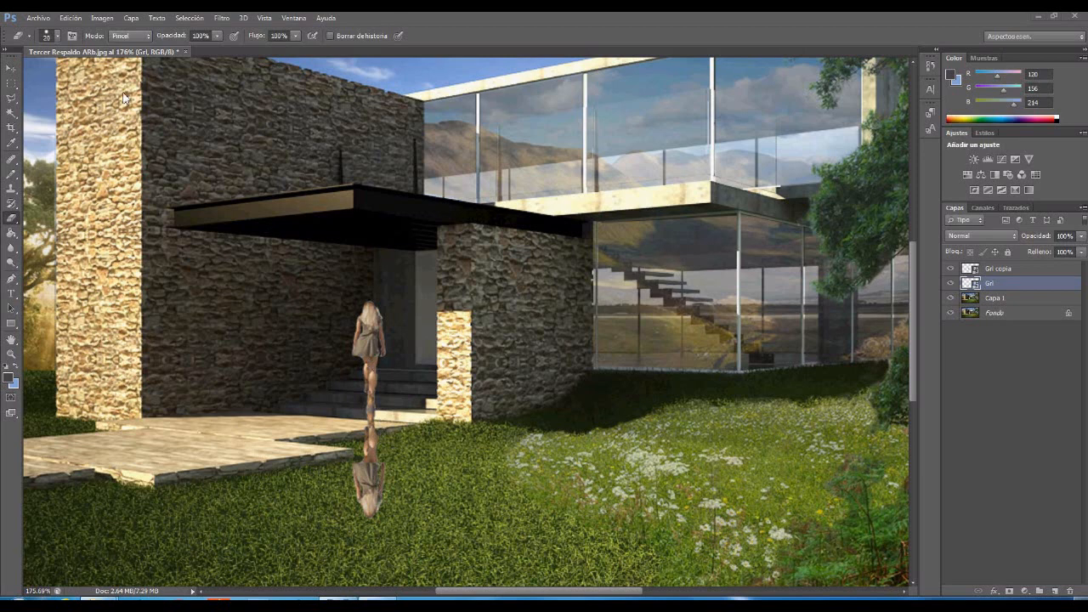
- Rasterize the flipped Grl smart object so image adjustments can be applied to it
click(70, 18)
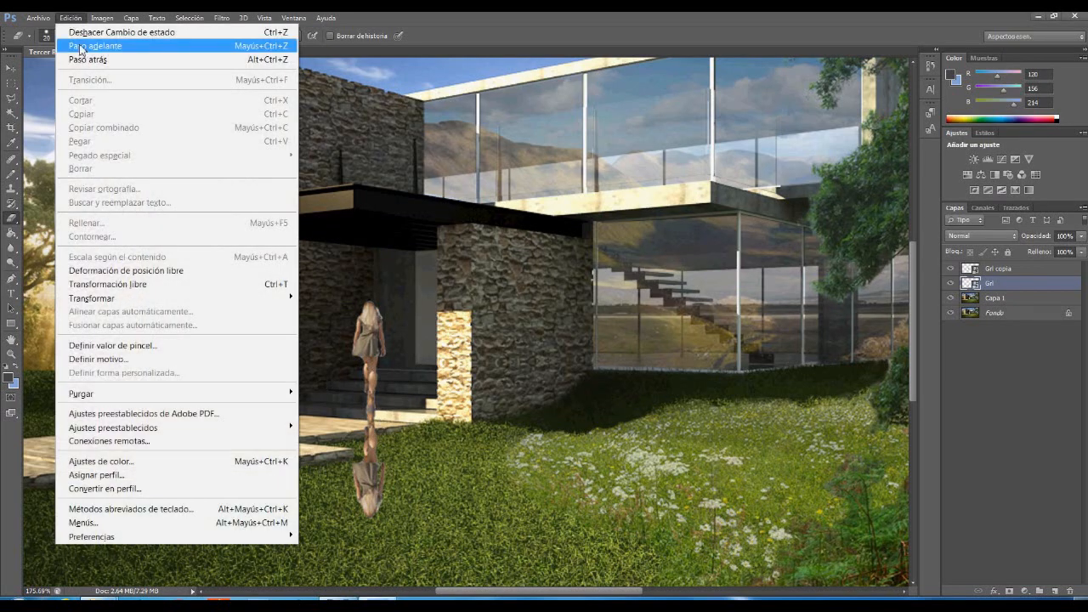
mouse_move(102, 18)
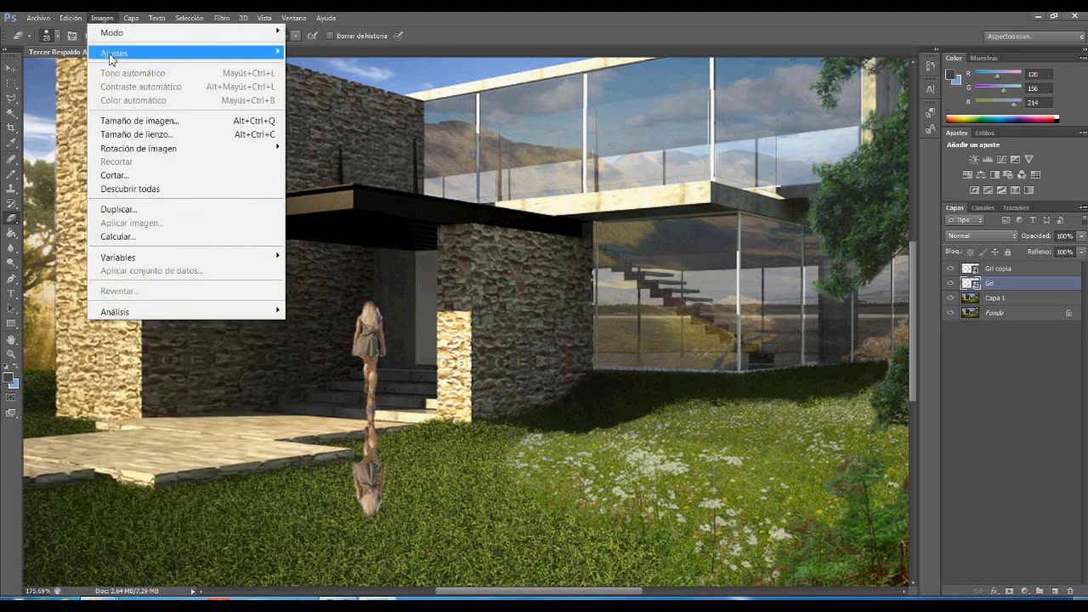
mouse_move(230, 53)
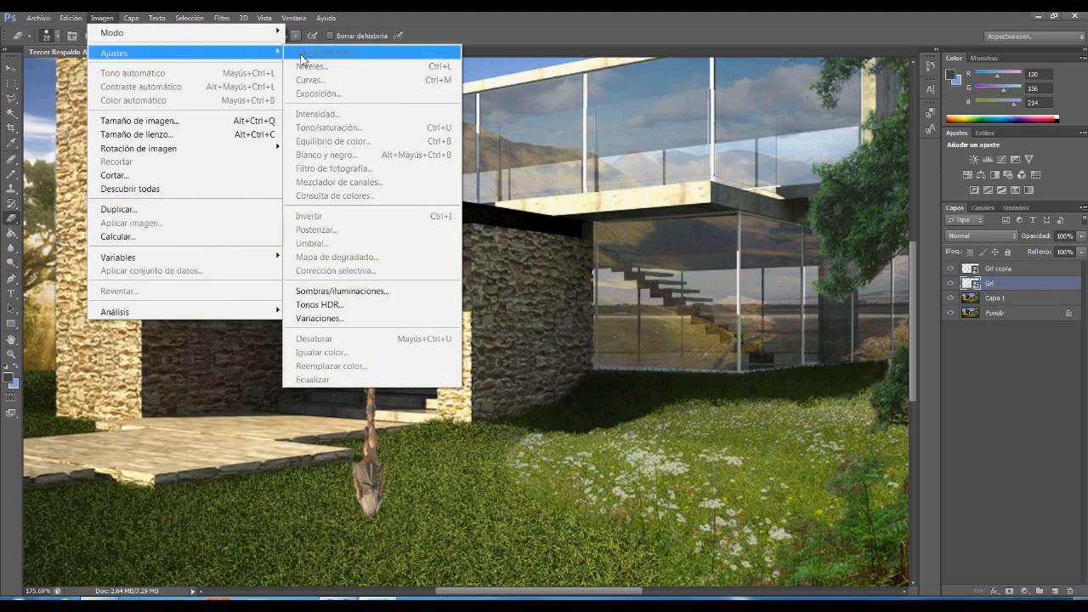
click(464, 25)
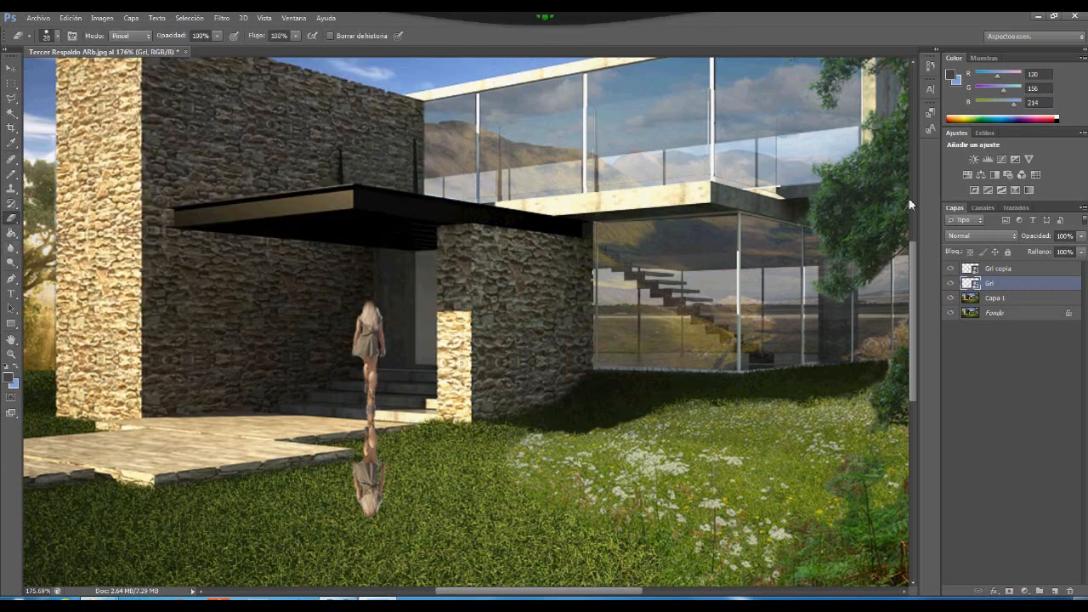
click(370, 474)
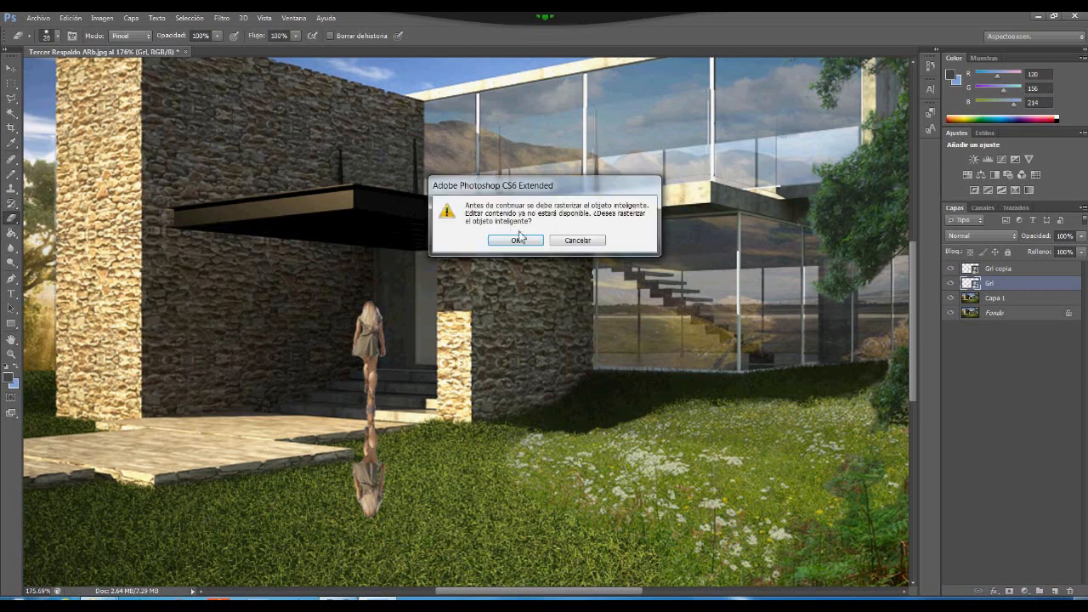
click(516, 241)
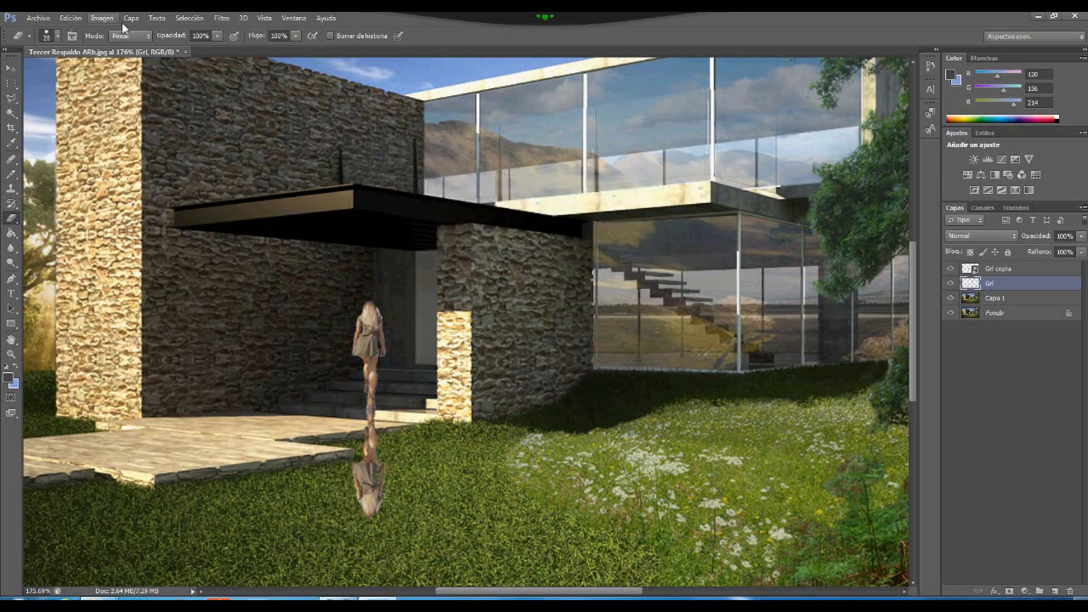
- Darken the flipped woman with a Brightness/Contrast adjustment of brightness -150 and contrast 100
click(72, 18)
mouse_move(103, 18)
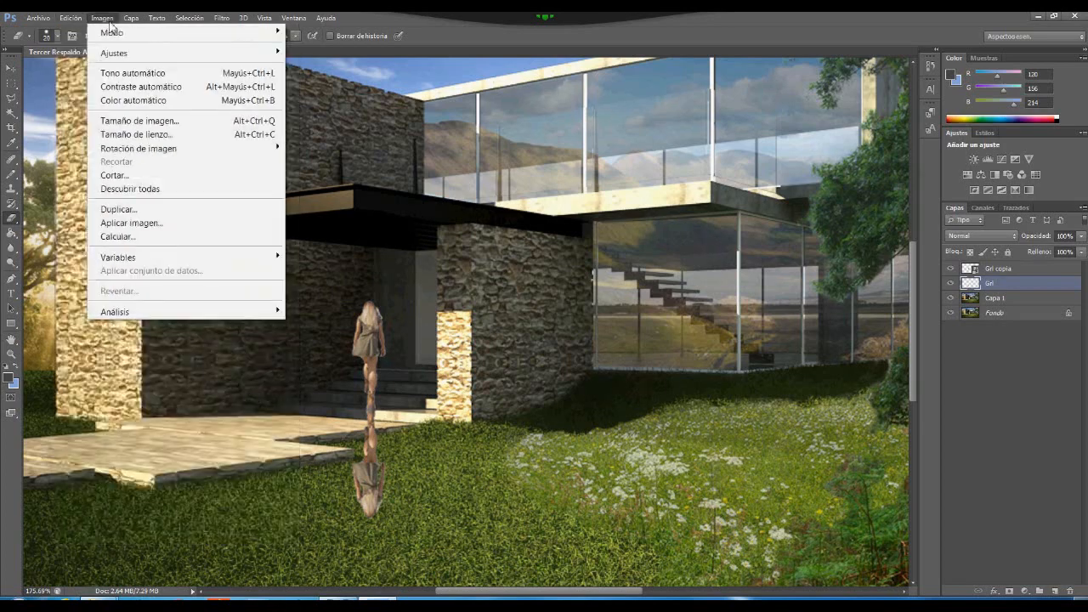
mouse_move(124, 53)
click(298, 54)
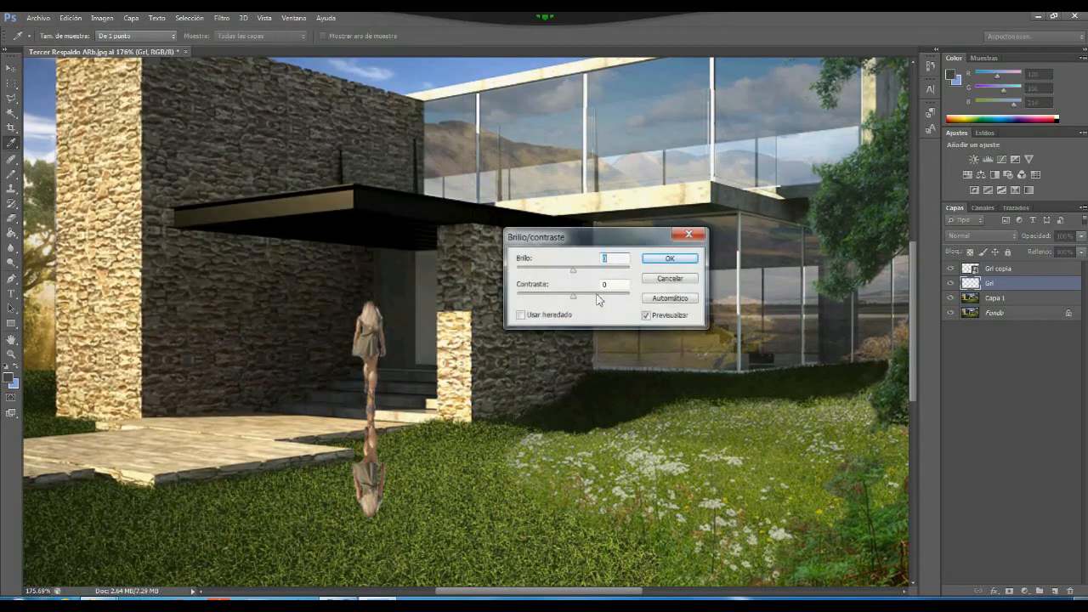
drag(573, 271, 499, 284)
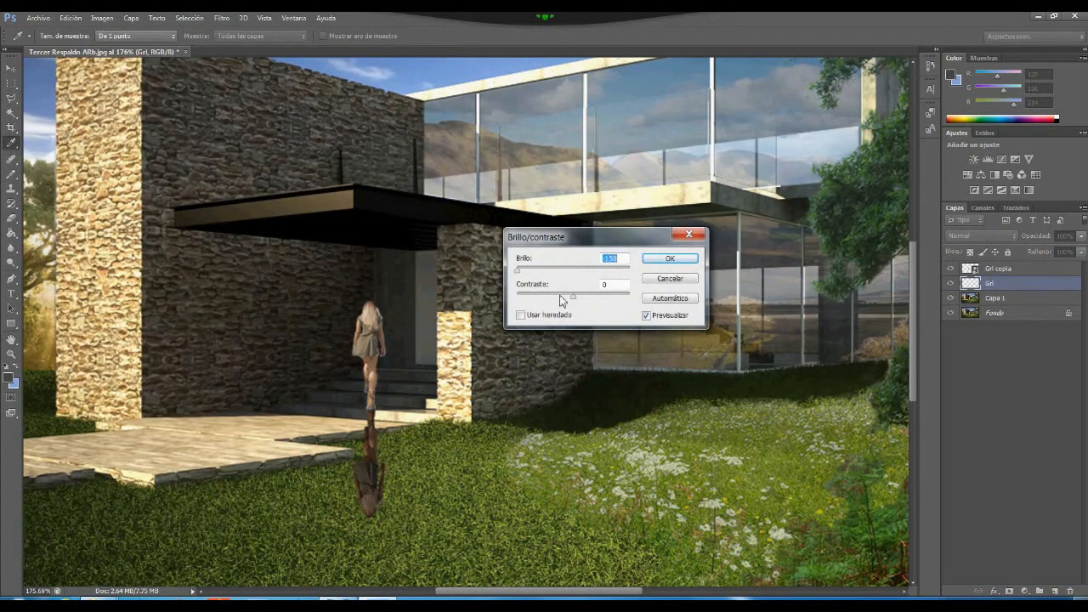
drag(574, 297, 637, 300)
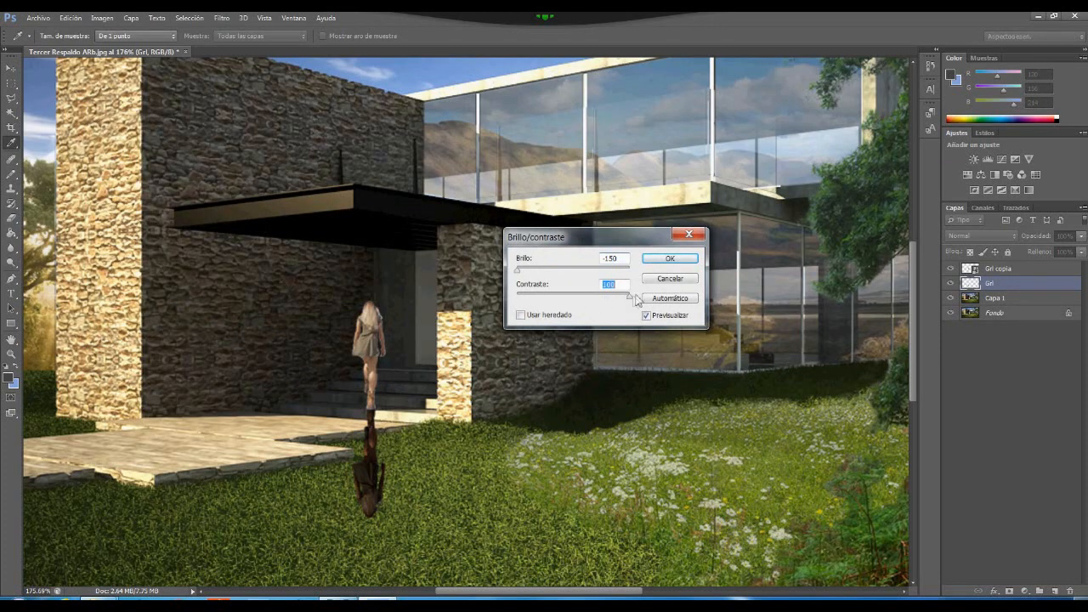
click(687, 256)
key(e)
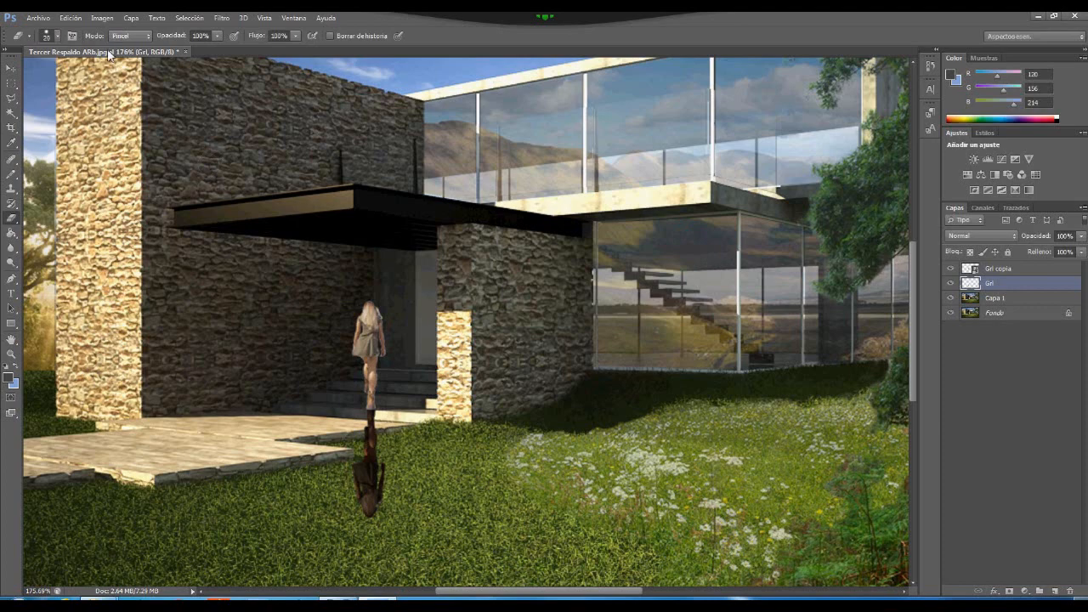
- Apply a second Brightness/Contrast adjustment of brightness -150 and contrast 100 to the flipped woman
click(73, 18)
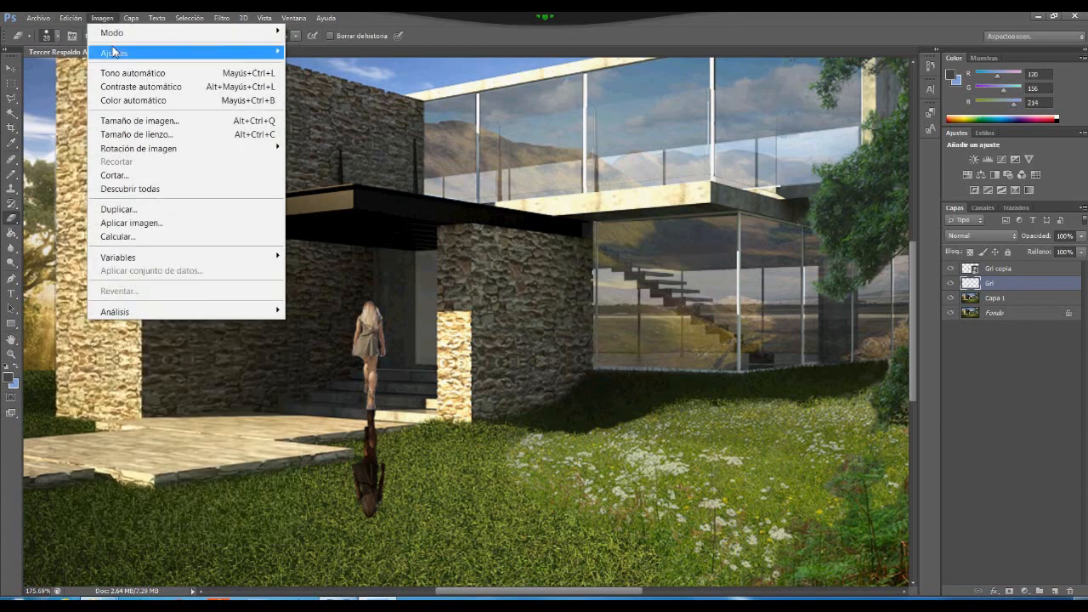
mouse_move(226, 51)
click(313, 53)
drag(572, 270, 516, 272)
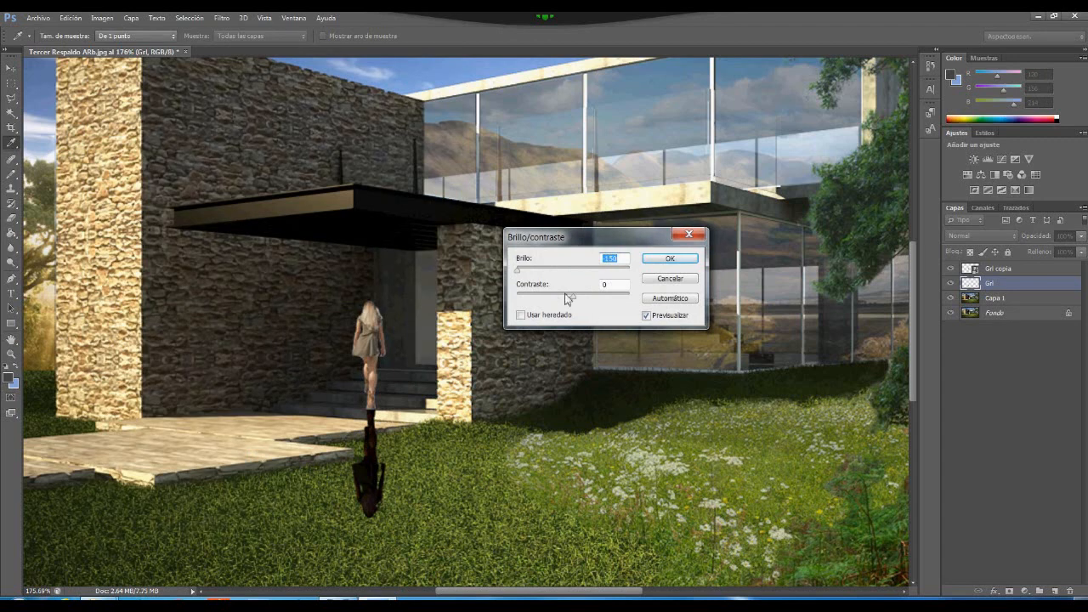
drag(568, 298, 651, 313)
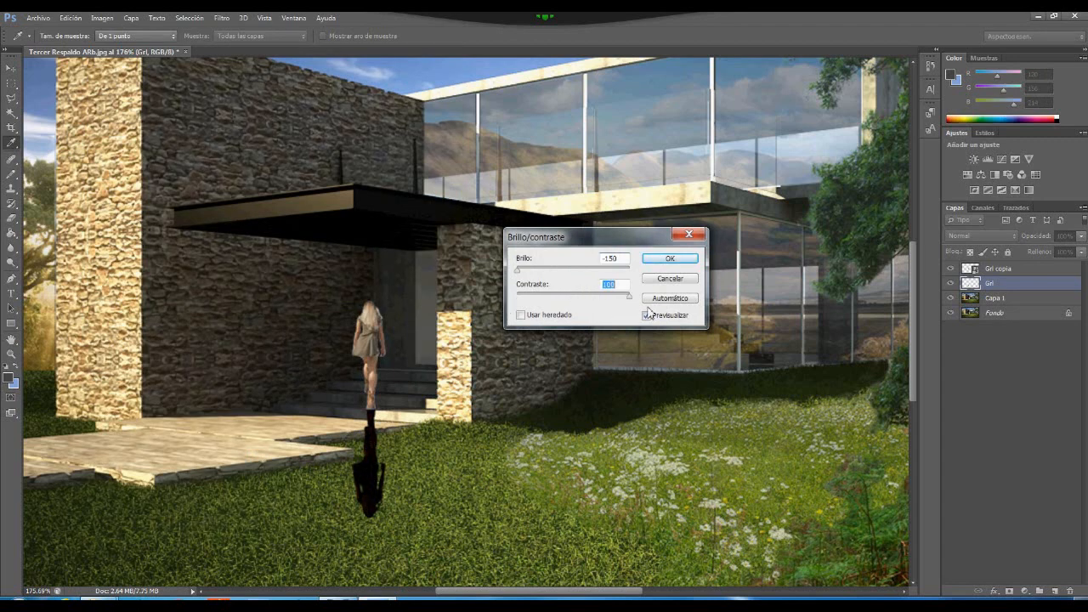
click(685, 258)
key(e)
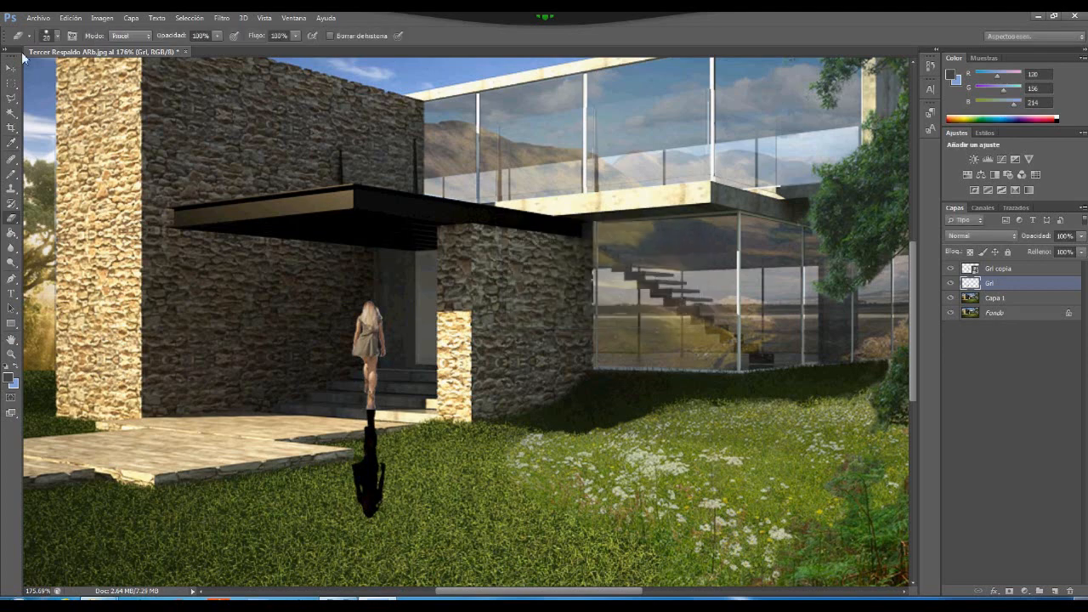
- Apply a third Brightness/Contrast adjustment to the flipped woman to turn her into a solid black silhouette
click(102, 18)
mouse_move(102, 54)
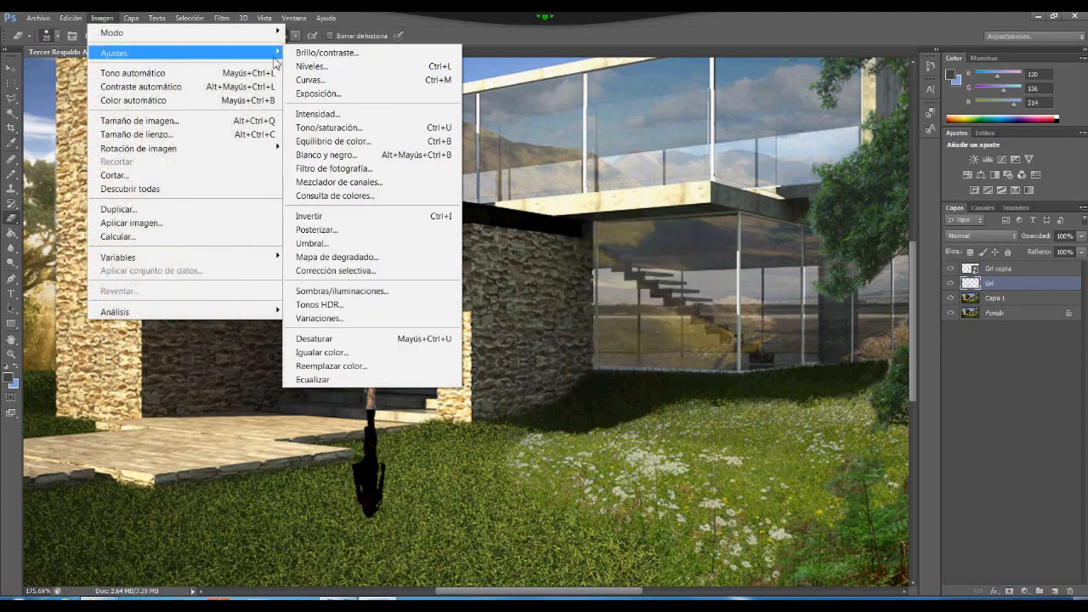
click(327, 53)
mouse_move(574, 271)
mouse_down()
mouse_move(516, 283)
mouse_move(641, 306)
mouse_up()
key(Return)
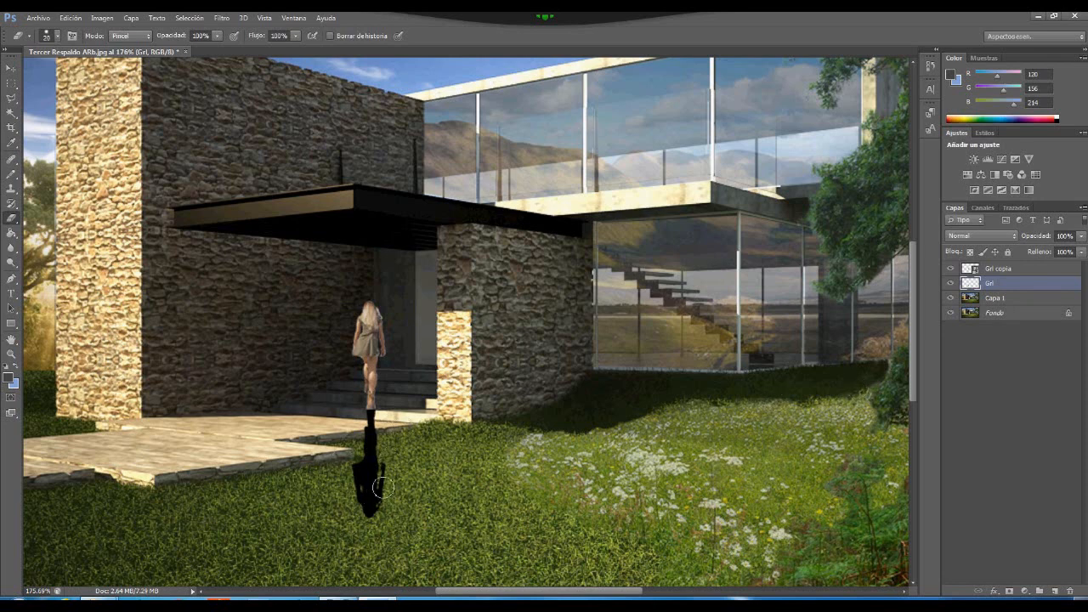
click(99, 19)
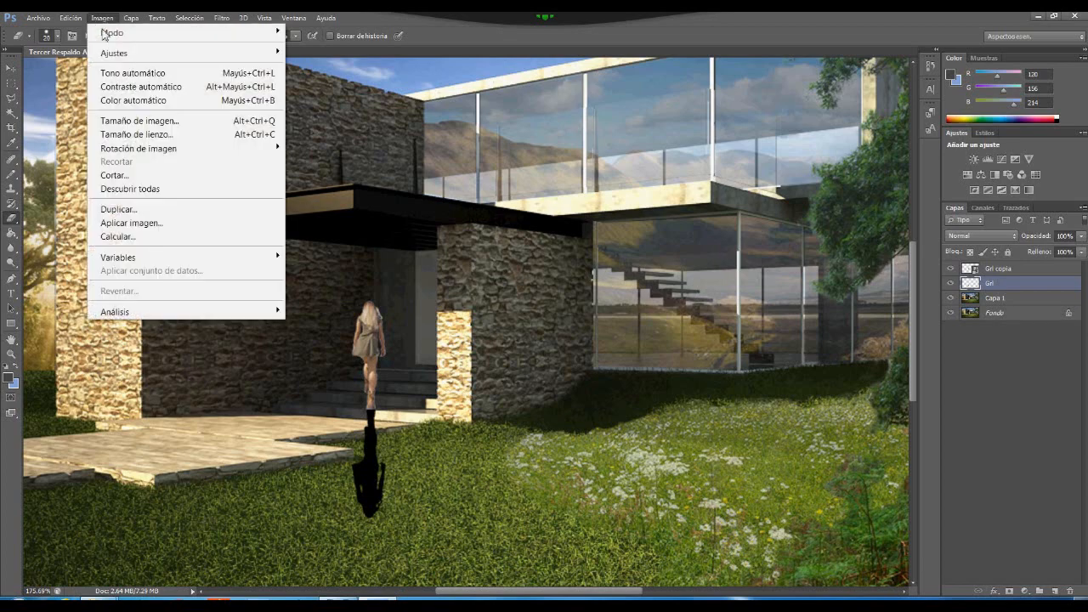
click(487, 45)
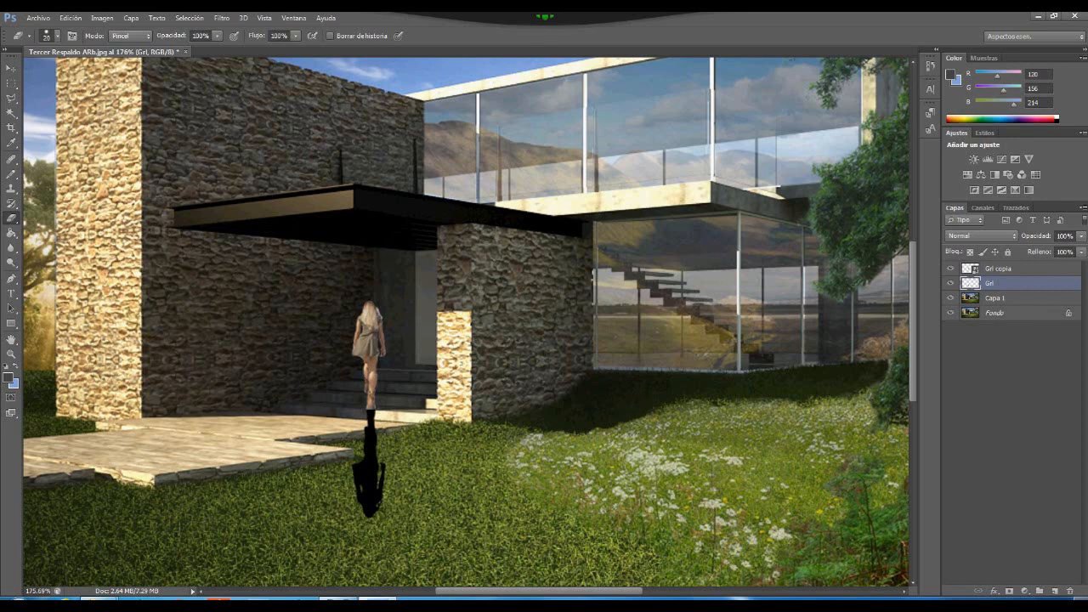
- Try opacity values of 10% and 30% on the Grl shadow layer
click(1066, 236)
text(10)
key(Return)
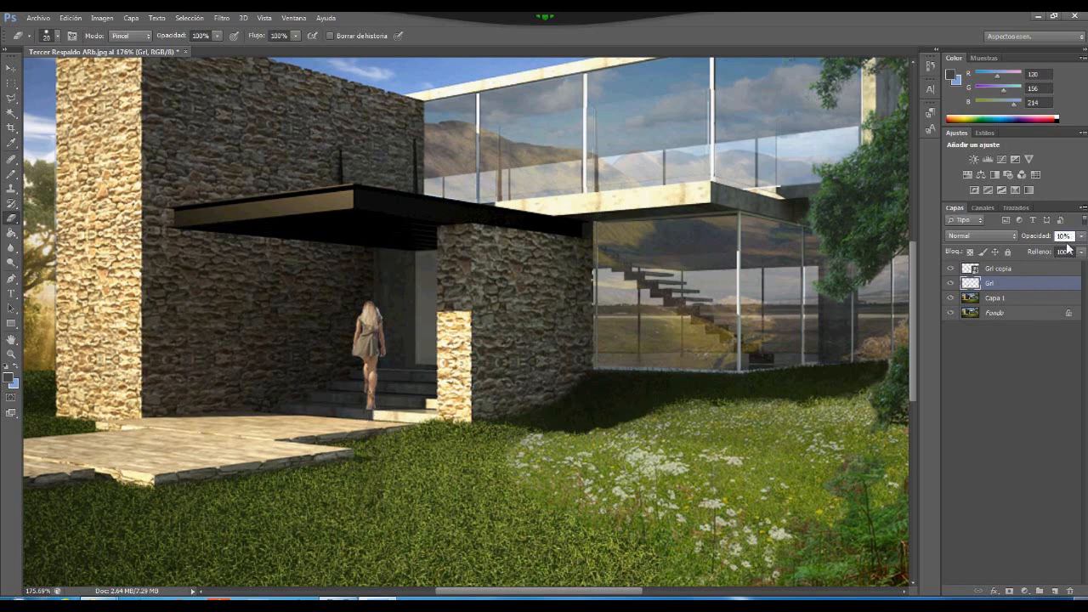
text(5)
key(Return)
text(30)
key(Return)
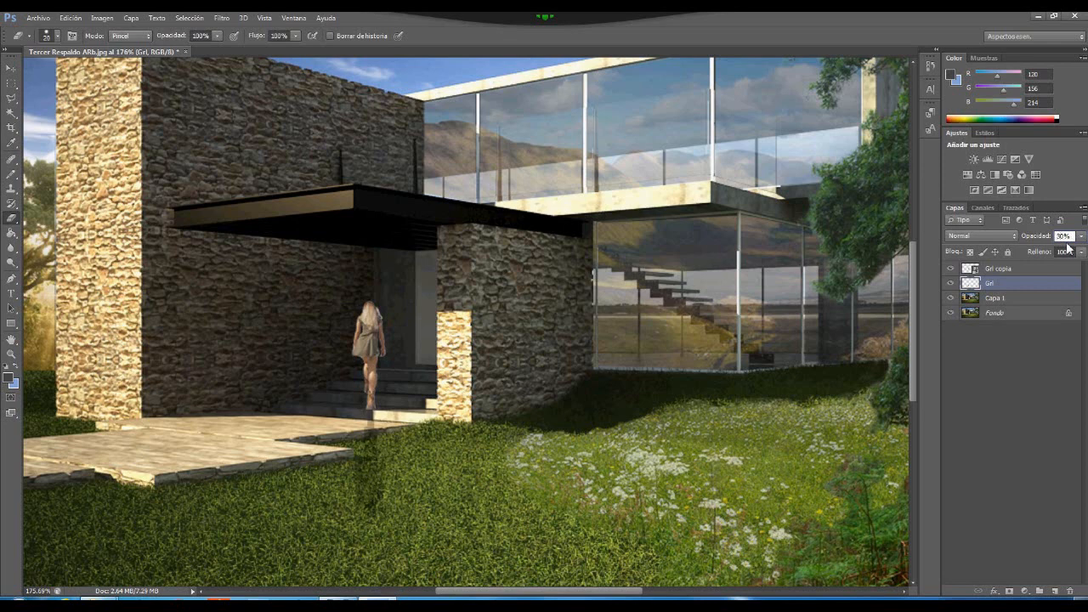
- Set the Grl shadow layer's opacity to 40% after comparing it with 50%
text(5)
key(Return)
text(40)
key(Return)
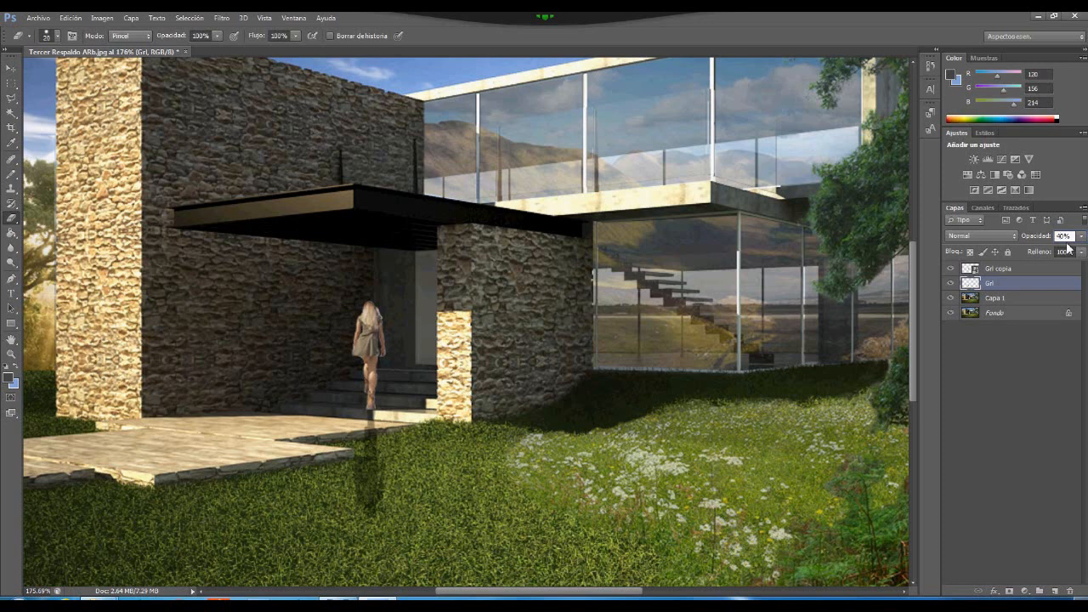
text(50)
key(Return)
text(40)
key(Return)
key(Return)
key(v)
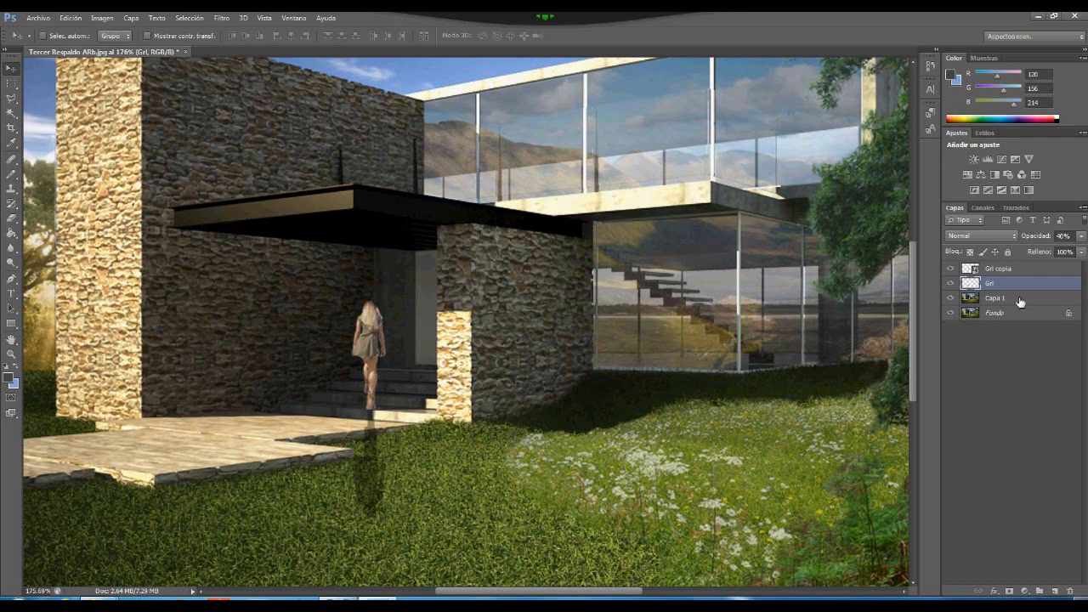
- Duplicate the Grl shadow layer twice and hide the Grl and Grl copia 2 layers
key(ctrl+j)
key(ctrl+j)
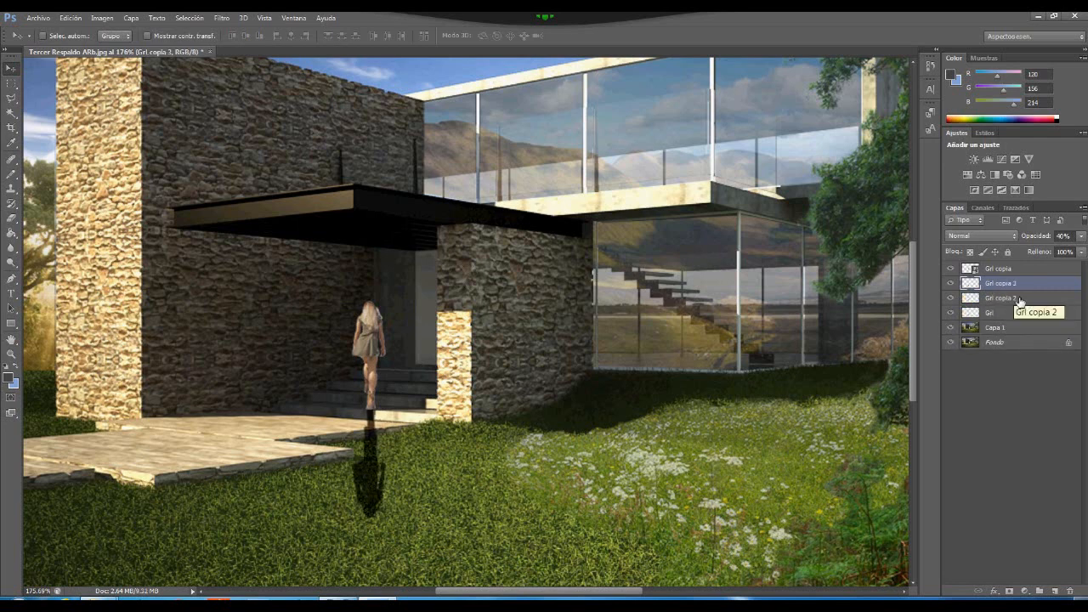
click(951, 313)
click(950, 297)
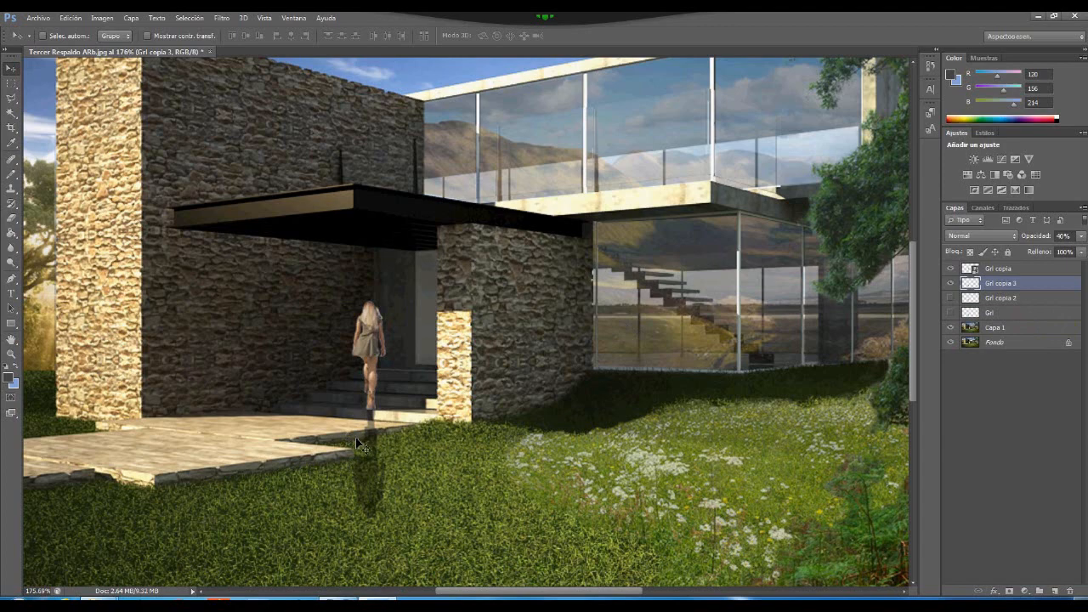
- Show the hidden Grl and Grl copia 2 layers and move all four Grl layers slightly right onto the sunlit step
scroll(364, 451, up, 2)
scroll(364, 451, up, 3)
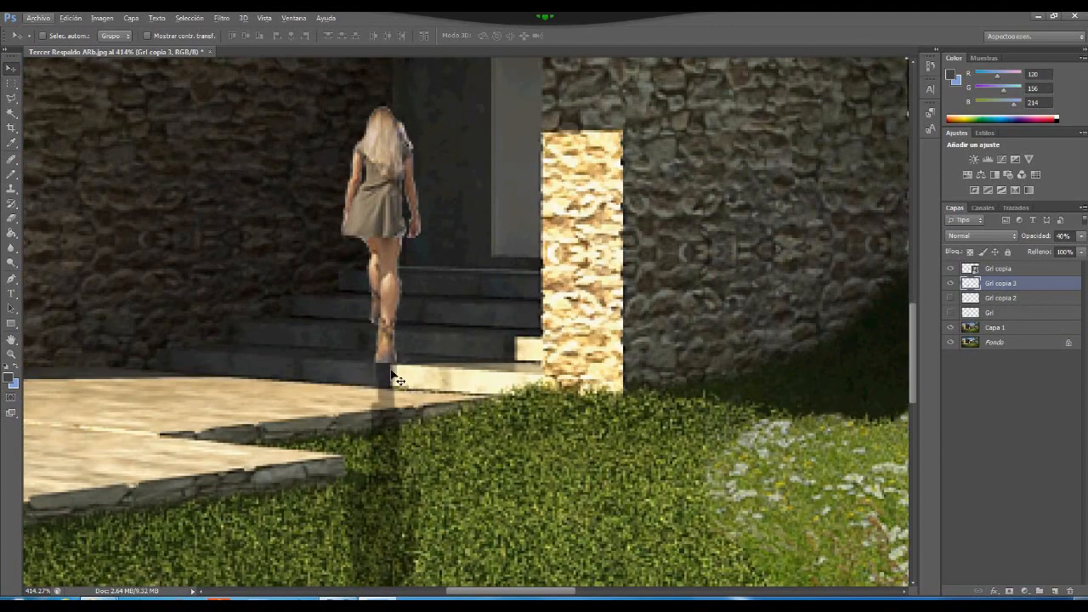
click(997, 302)
key(alt)
click(1011, 271)
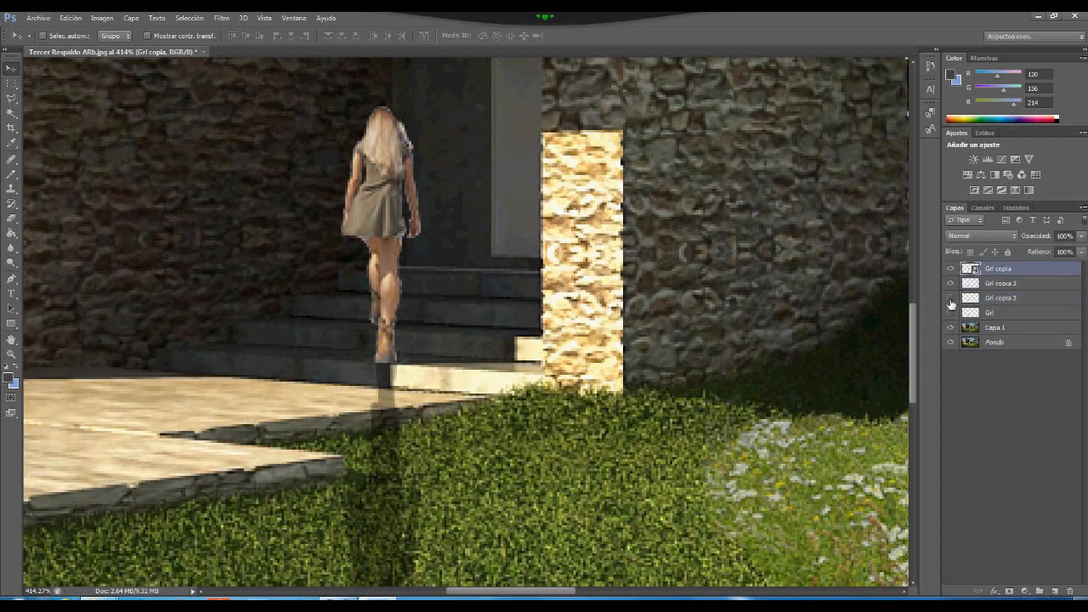
click(951, 298)
click(951, 312)
ctrl+click(1035, 285)
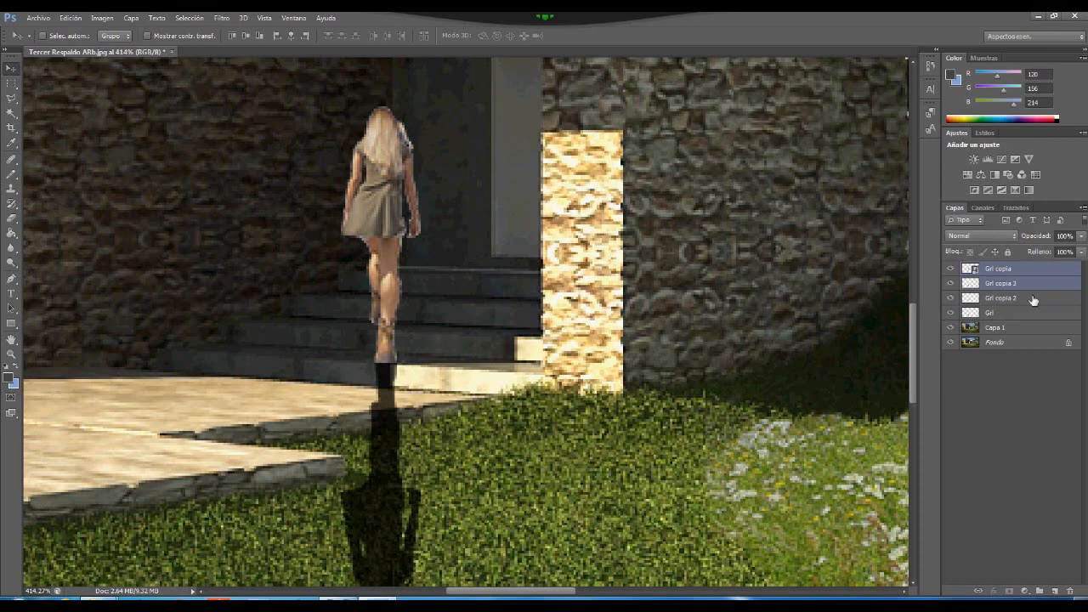
ctrl+click(1032, 298)
ctrl+click(1033, 313)
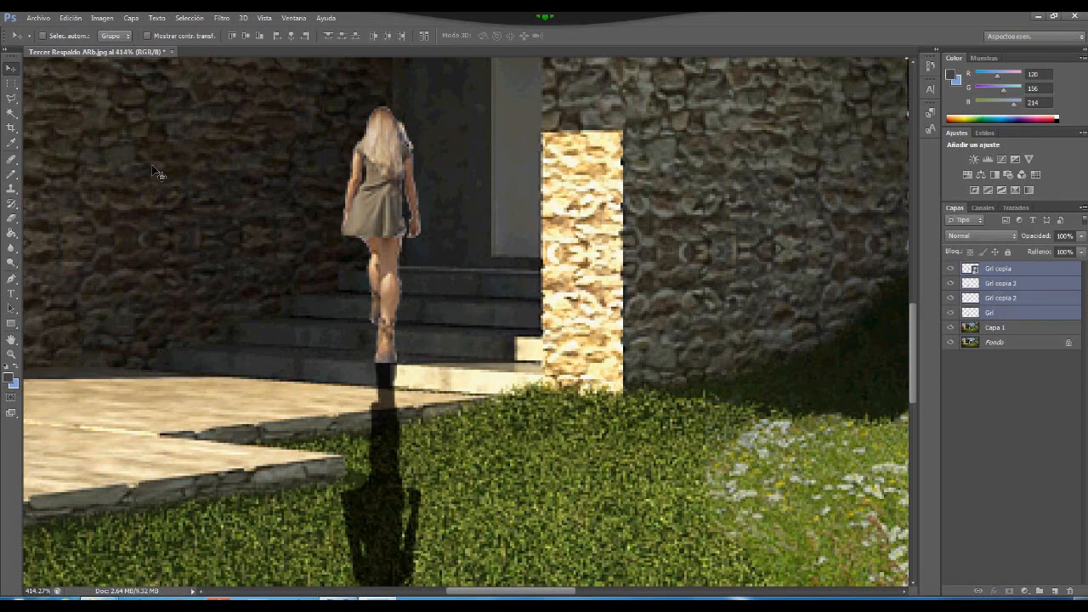
drag(395, 319, 422, 324)
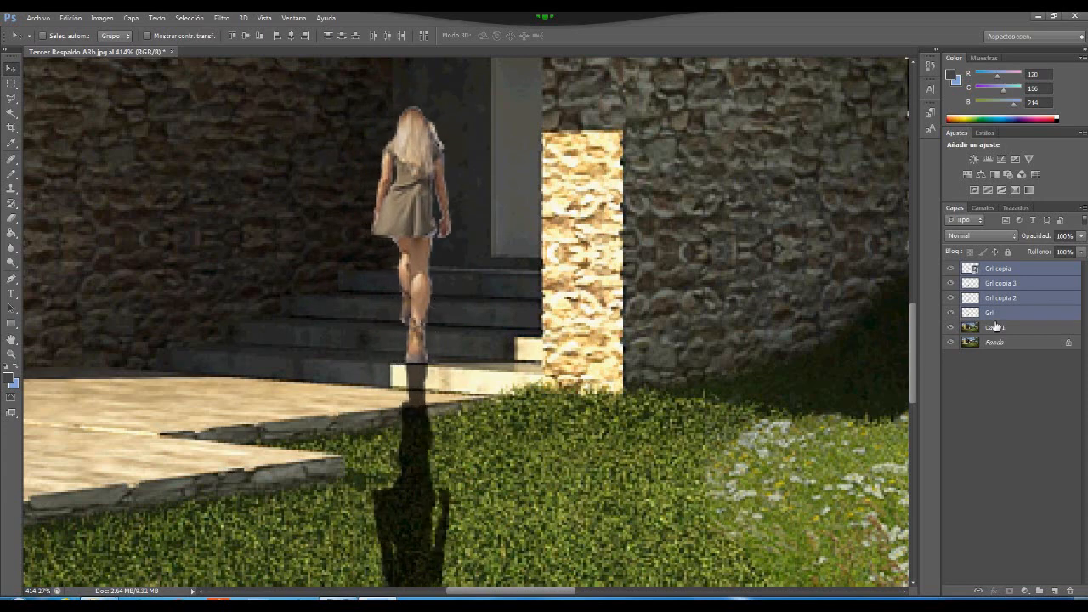
- Deselect the four layers and hide the Grl and Grl copia 2 shadow layers
click(997, 375)
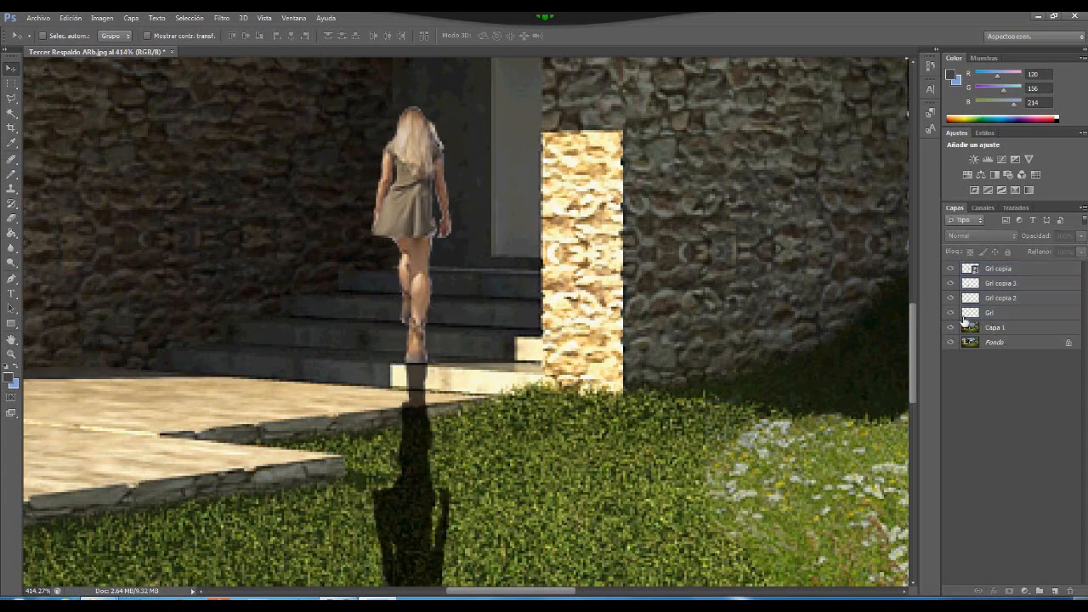
click(952, 312)
click(952, 298)
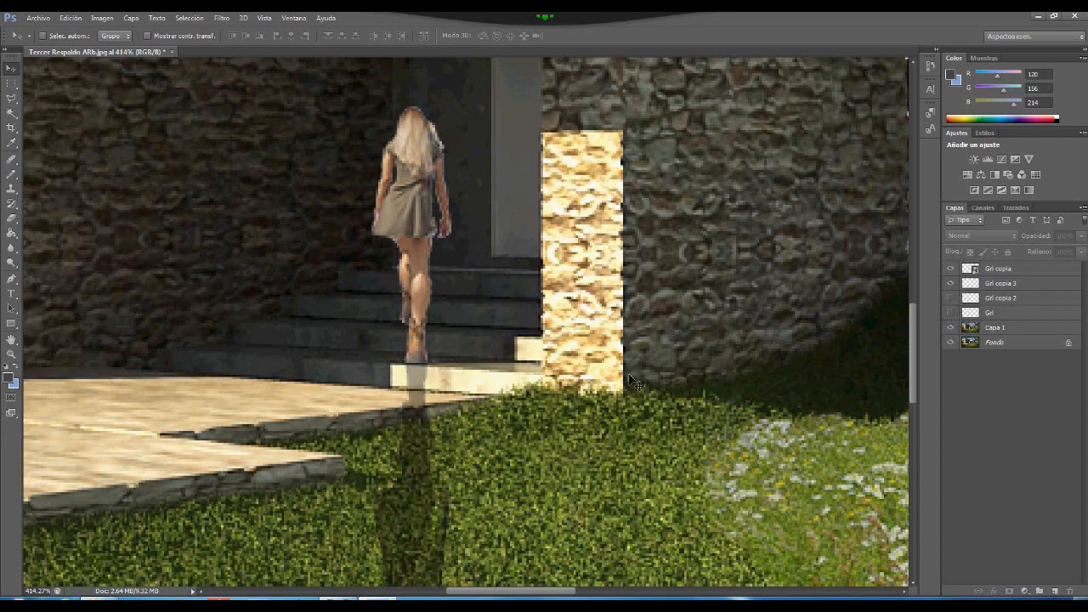
- Erase the part of the Grl copia 3 shadow that falls over the grass
scroll(430, 394, down, 1)
scroll(429, 394, down, 3)
scroll(430, 312, up, 3)
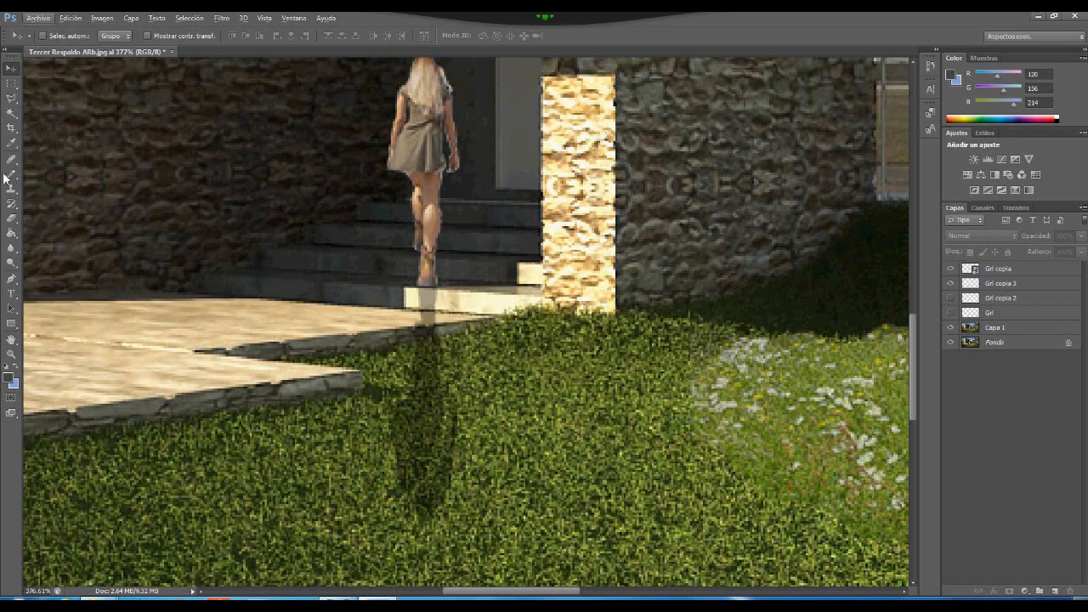
click(1048, 284)
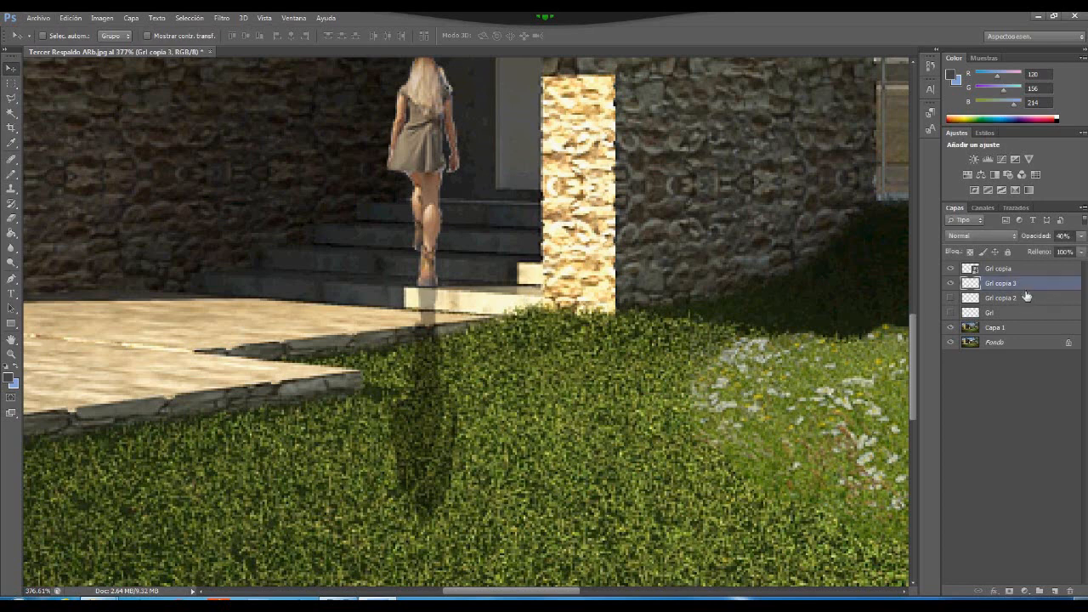
click(12, 218)
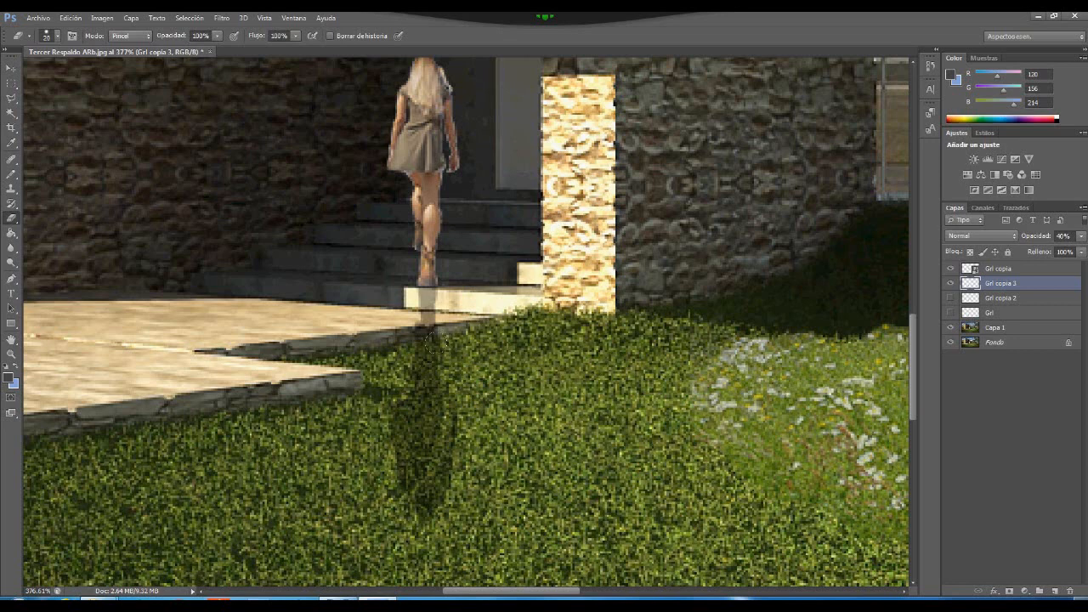
drag(434, 341, 438, 506)
drag(415, 400, 421, 510)
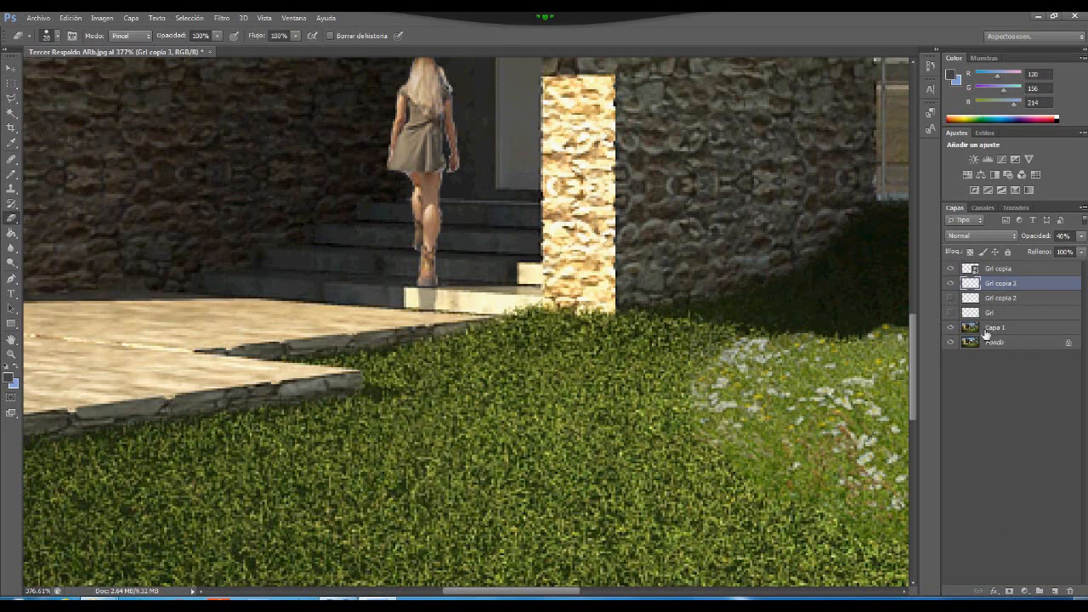
- Show the Grl copia 2 layer and begin distorting its shadow diagonally to the right, keeping its start near the woman's feet
click(952, 299)
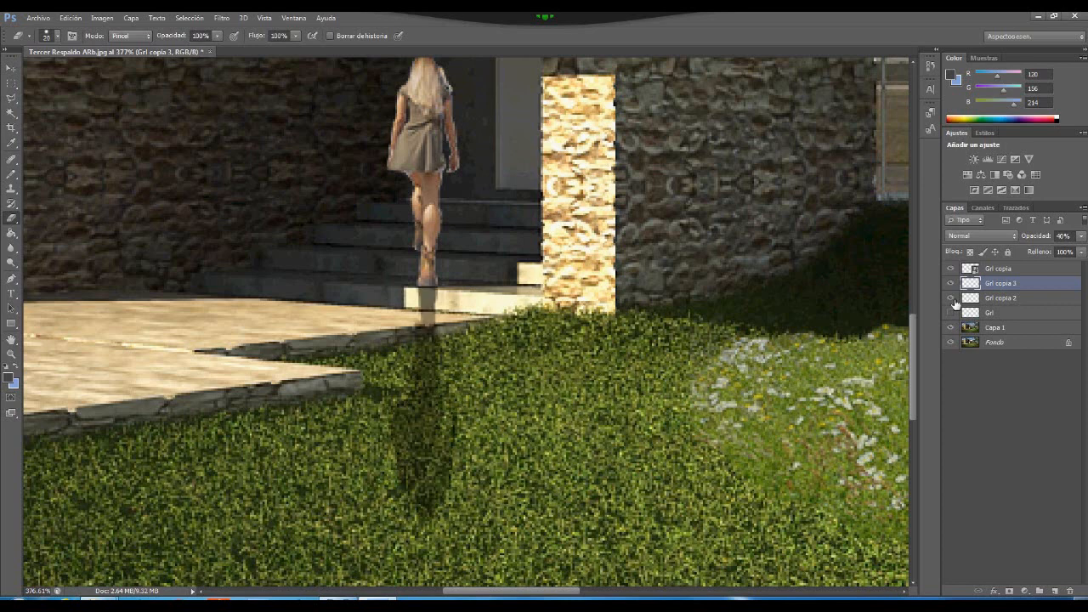
click(1012, 302)
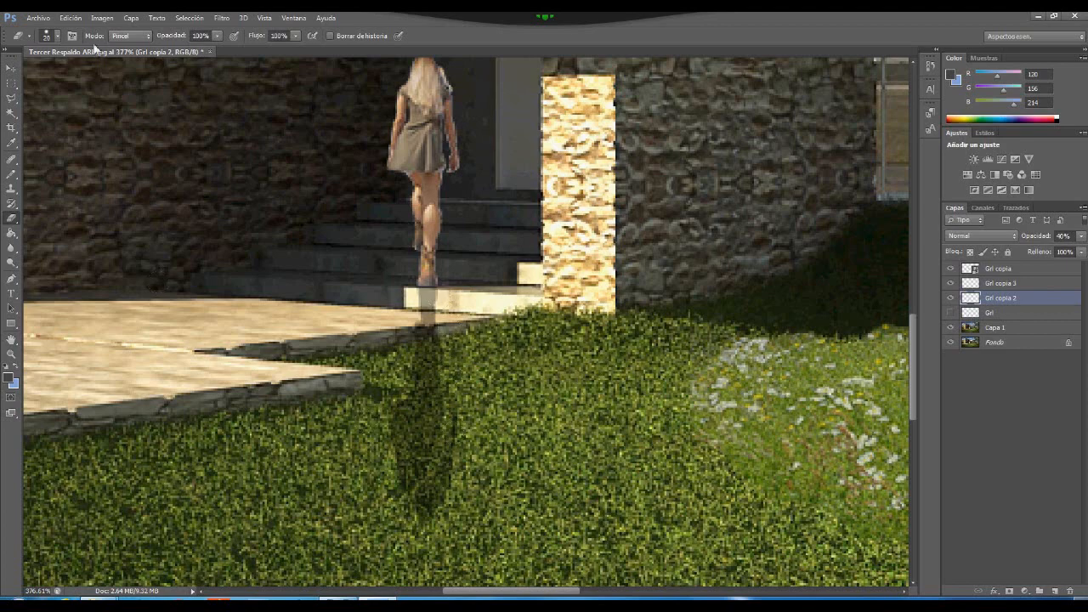
click(72, 18)
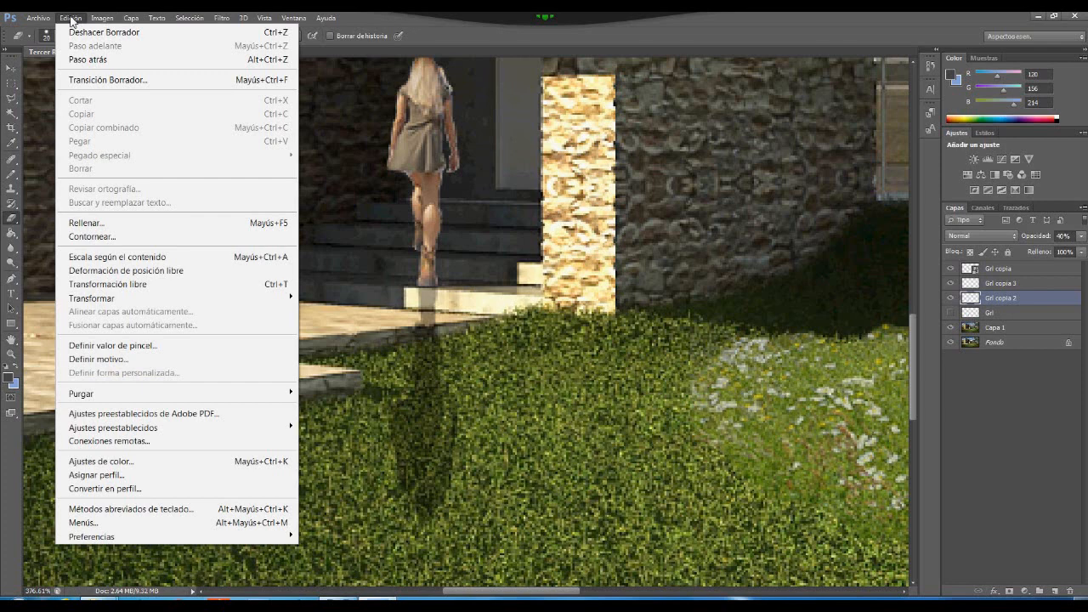
mouse_move(293, 297)
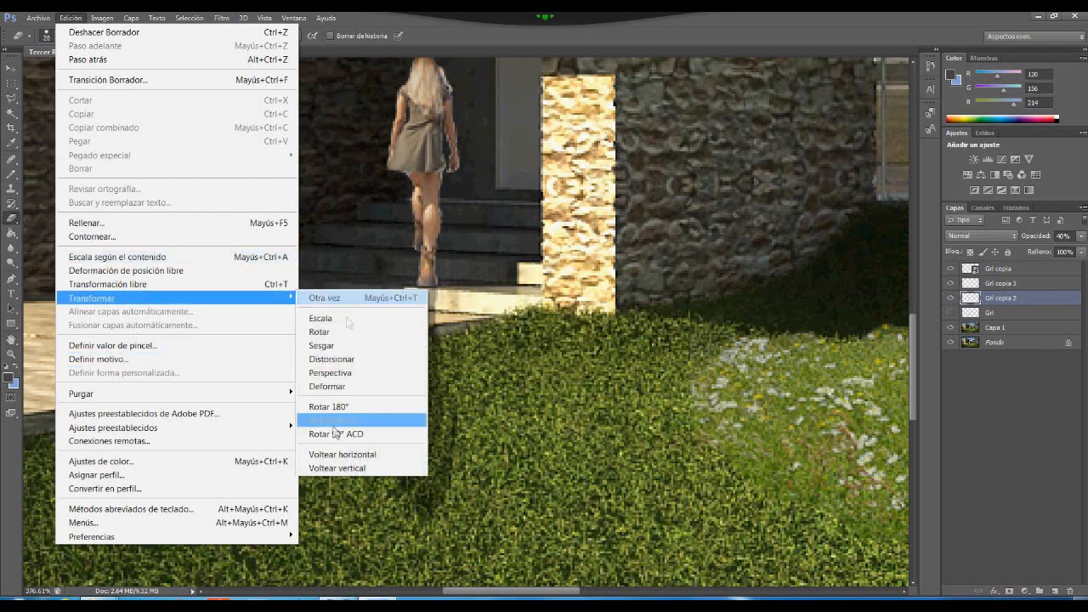
click(349, 375)
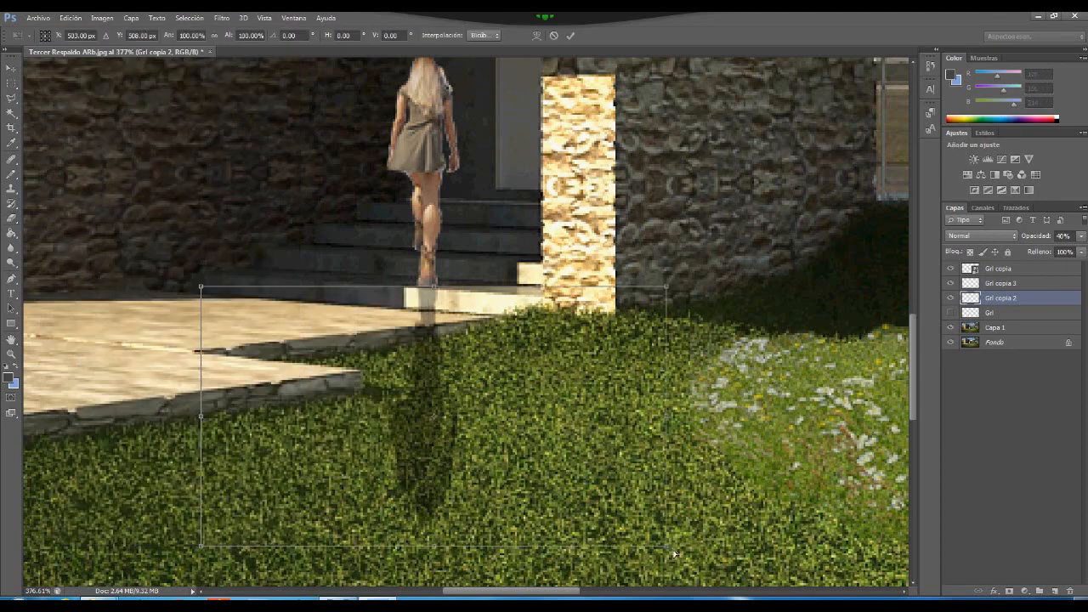
drag(666, 551, 796, 557)
drag(522, 323, 511, 321)
- Stretch the Grl copia 2 shadow farther right to about 205% width and 63° horizontal skew, realign its start, and apply the transform
drag(790, 564, 922, 534)
drag(447, 328, 444, 324)
drag(876, 534, 887, 536)
key(Left)
key(Left)
key(Left)
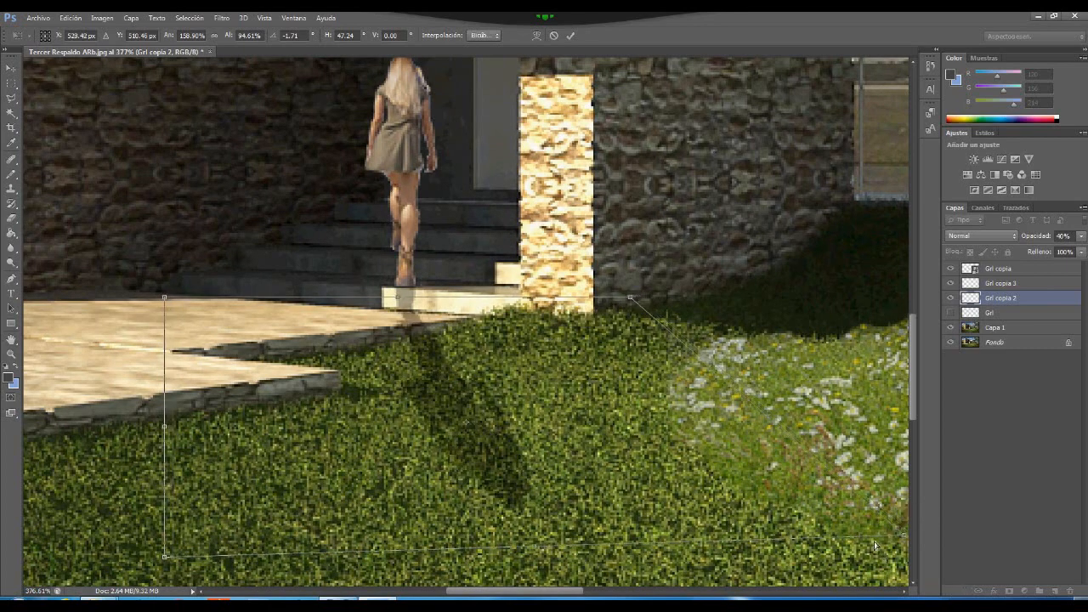
drag(881, 536, 923, 532)
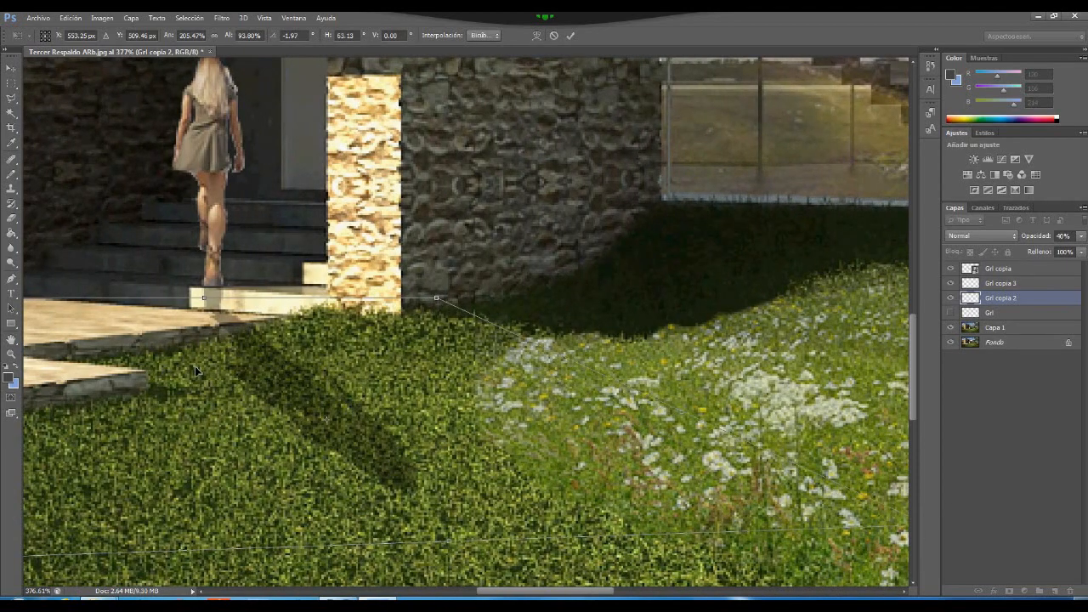
key(Return)
- Erase the part of the slanted Grl copia 2 shadow that falls over the grass
key(e)
mouse_move(247, 356)
mouse_down()
mouse_move(412, 485)
mouse_move(298, 368)
mouse_up()
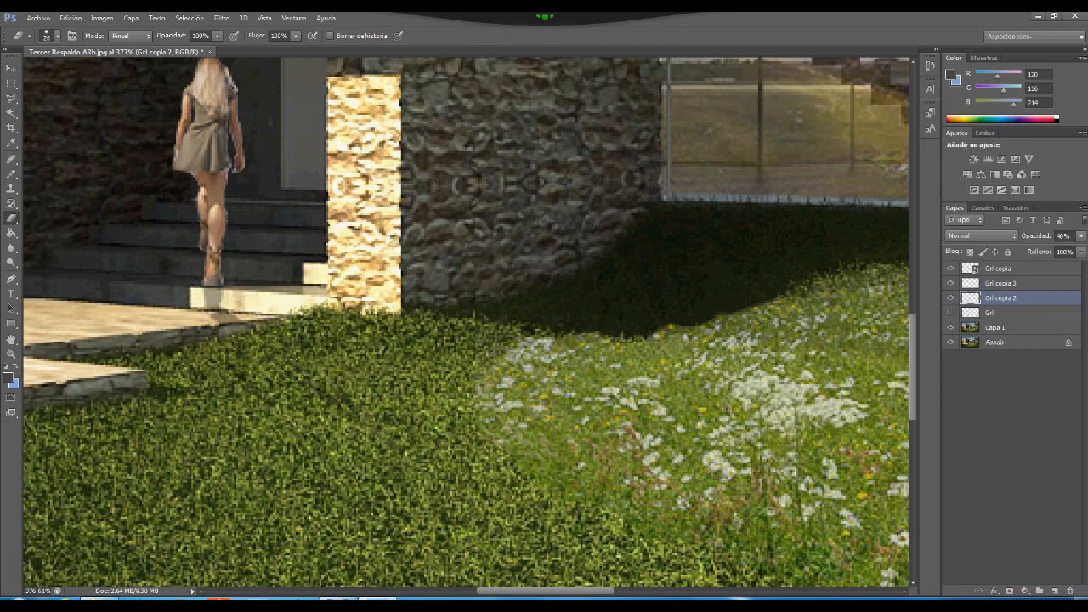
click(333, 401)
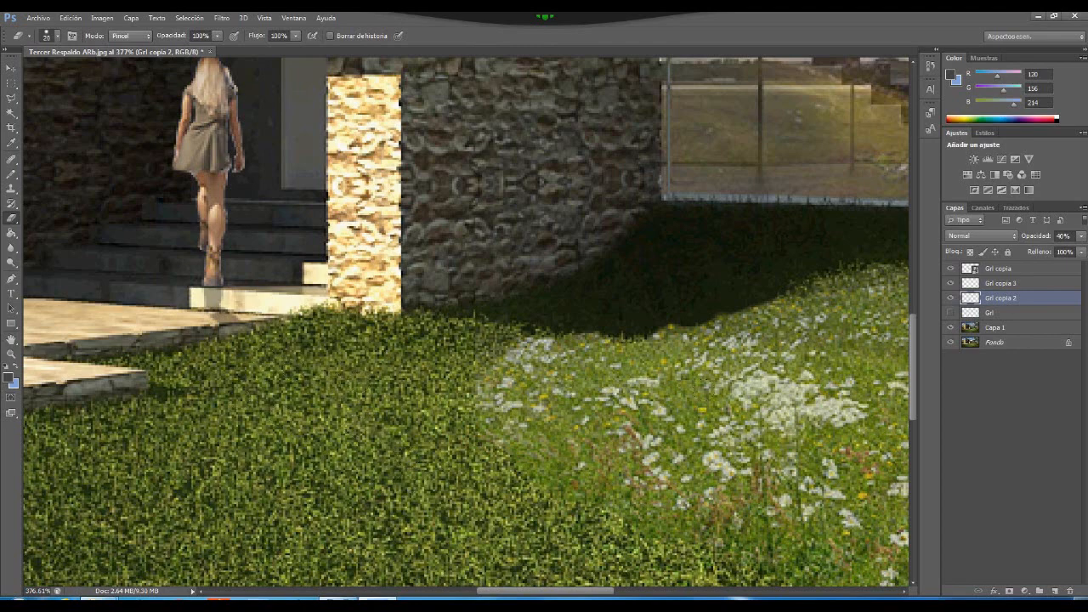
- Show the Grl shadow layer, duplicate it, and hide the original
click(952, 313)
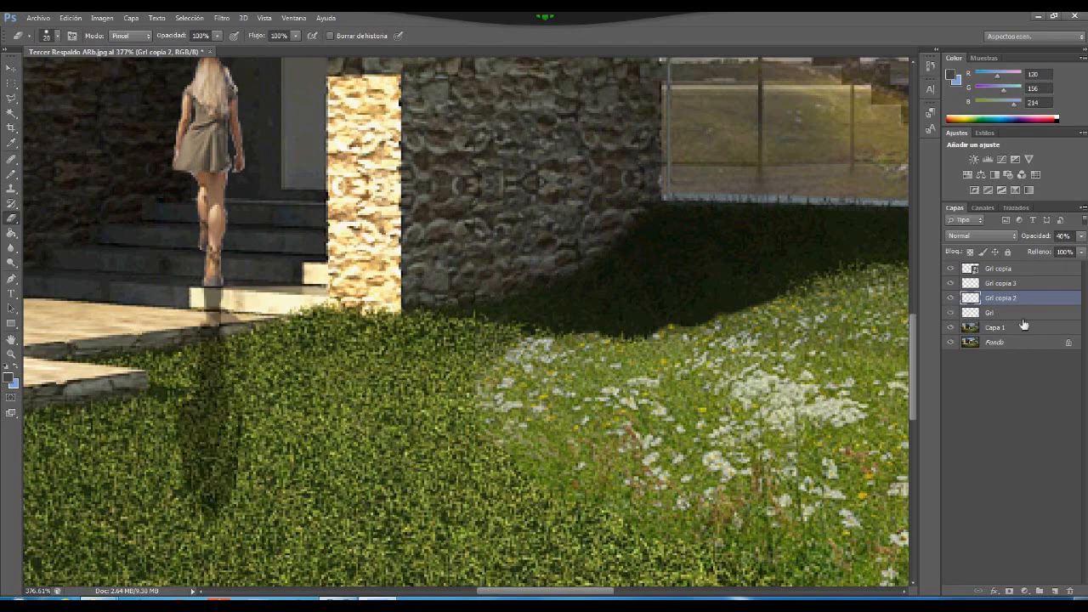
click(1025, 316)
key(ctrl+j)
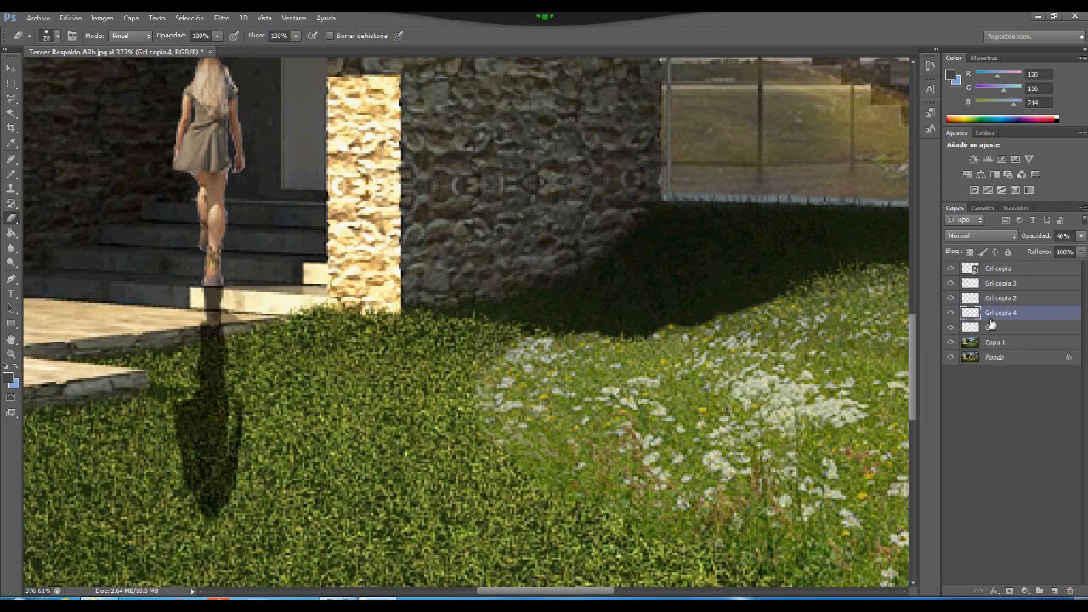
click(951, 328)
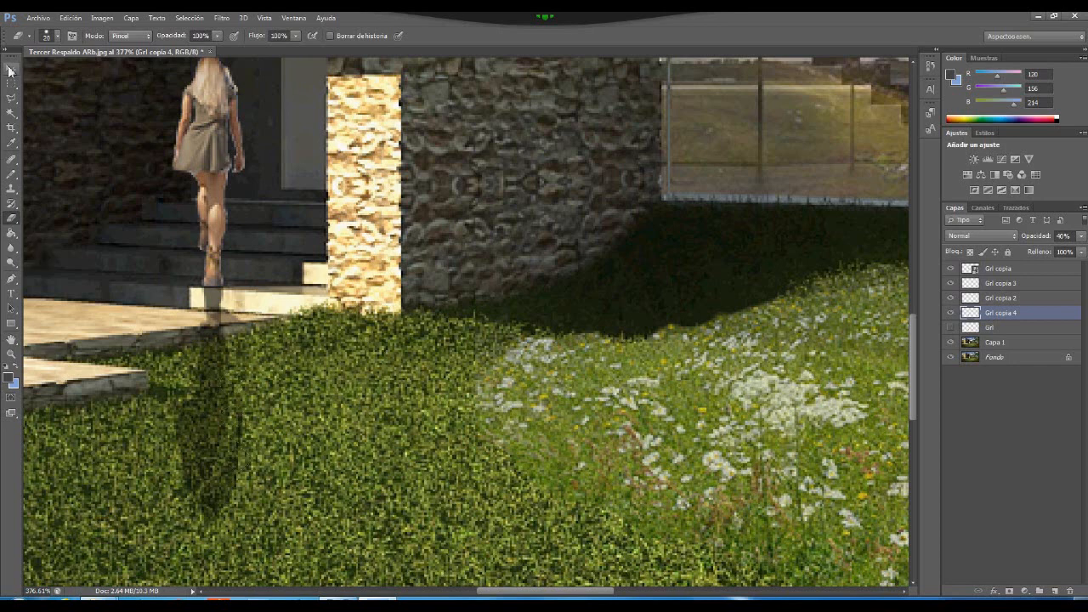
- Move the Grl copia 4 shadow slightly right and erase its part over the grass
click(11, 68)
drag(228, 389, 240, 384)
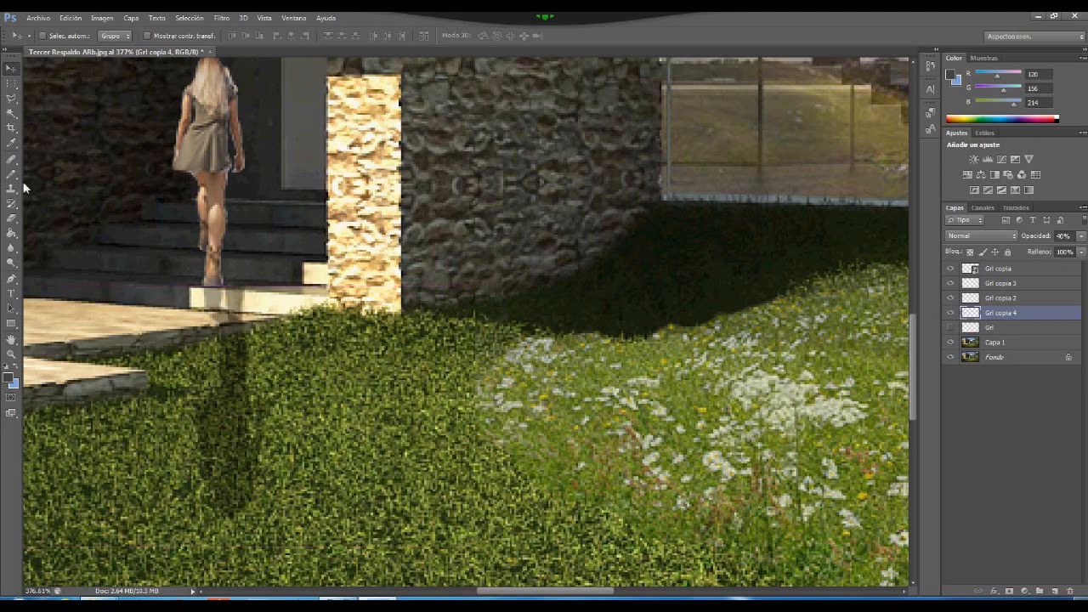
click(11, 218)
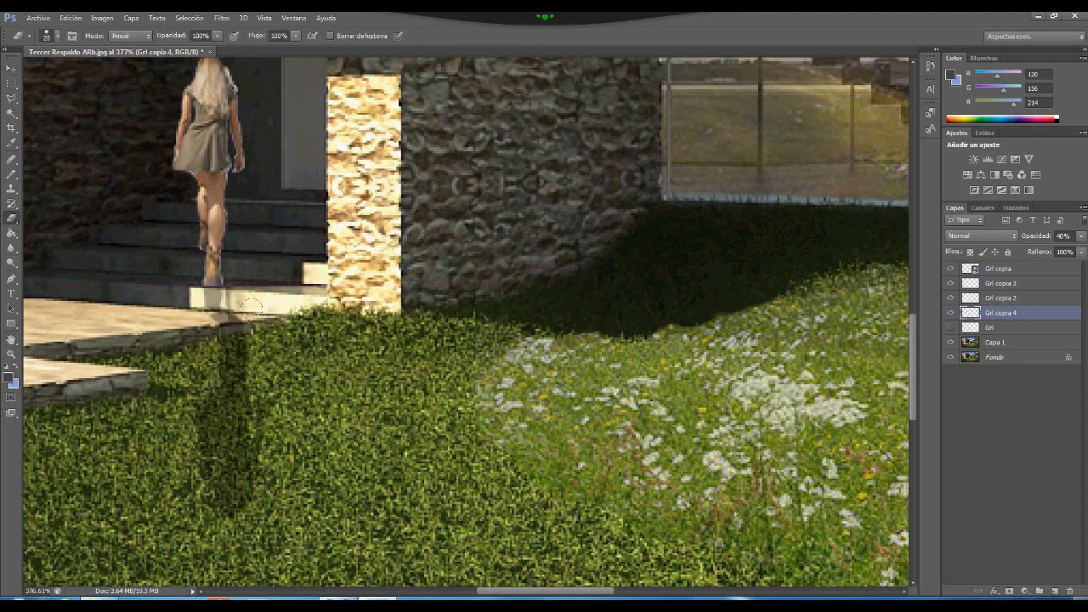
mouse_move(233, 388)
mouse_down()
mouse_move(237, 357)
mouse_move(253, 442)
mouse_move(247, 509)
mouse_move(200, 425)
mouse_up()
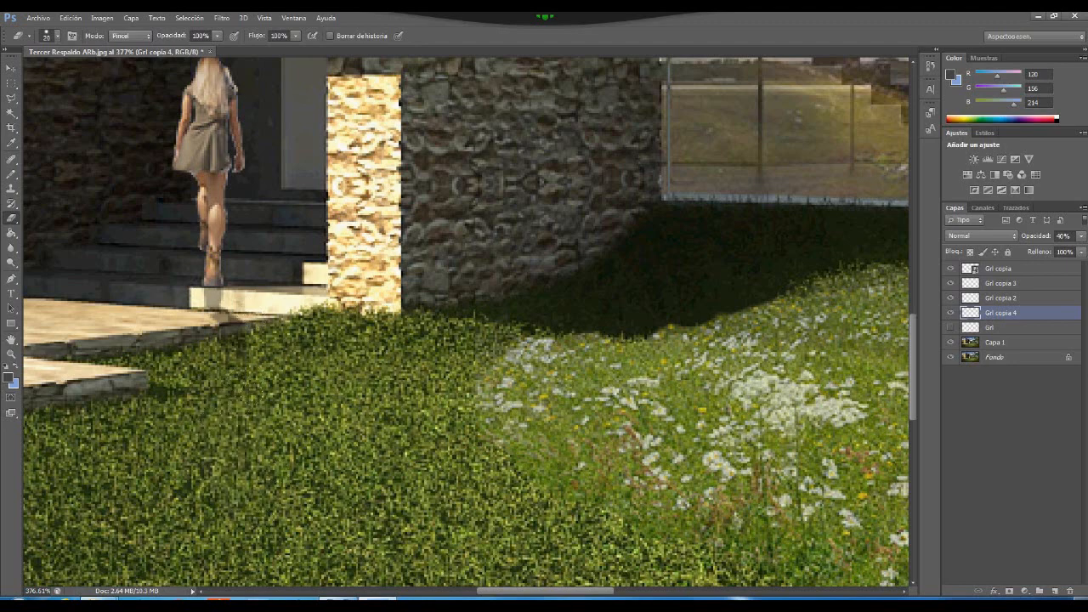
drag(250, 371, 236, 373)
- Show the Grl layer again and erase the upper end of its shadow over the step and paving
click(952, 327)
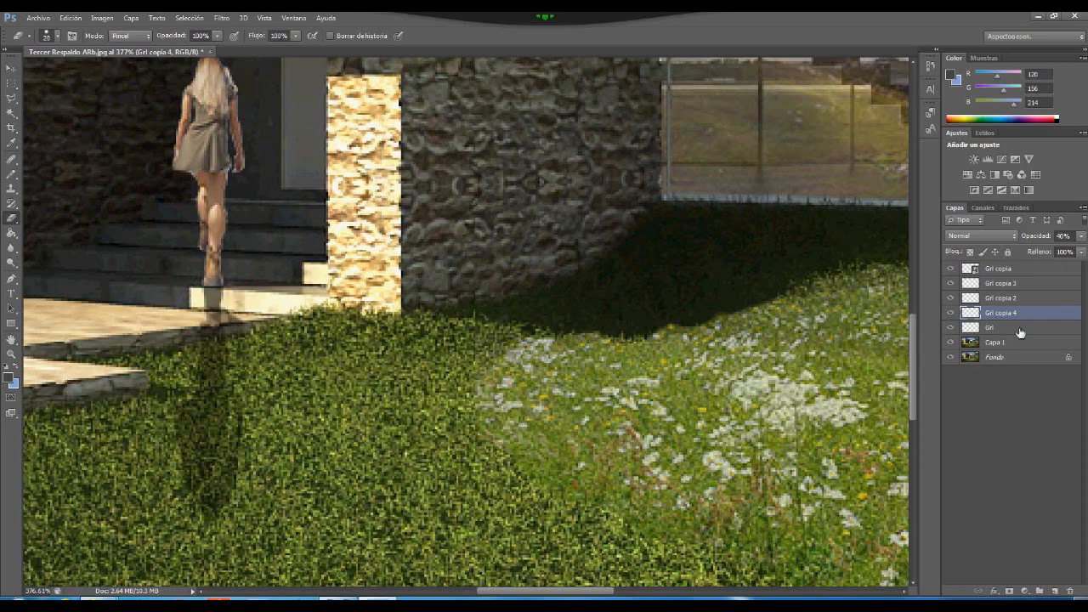
click(1020, 331)
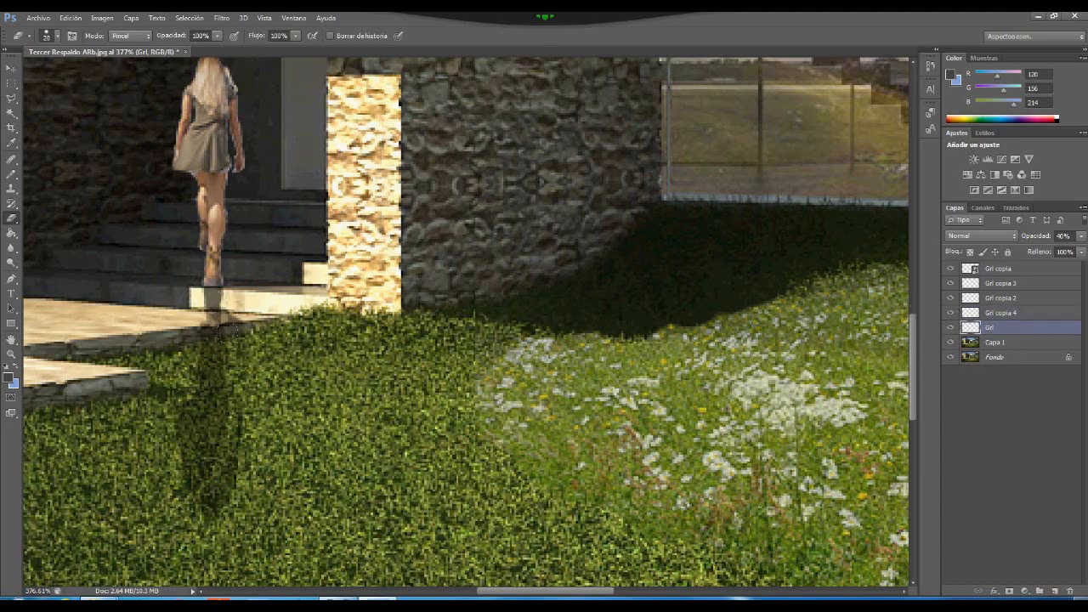
drag(215, 332, 210, 307)
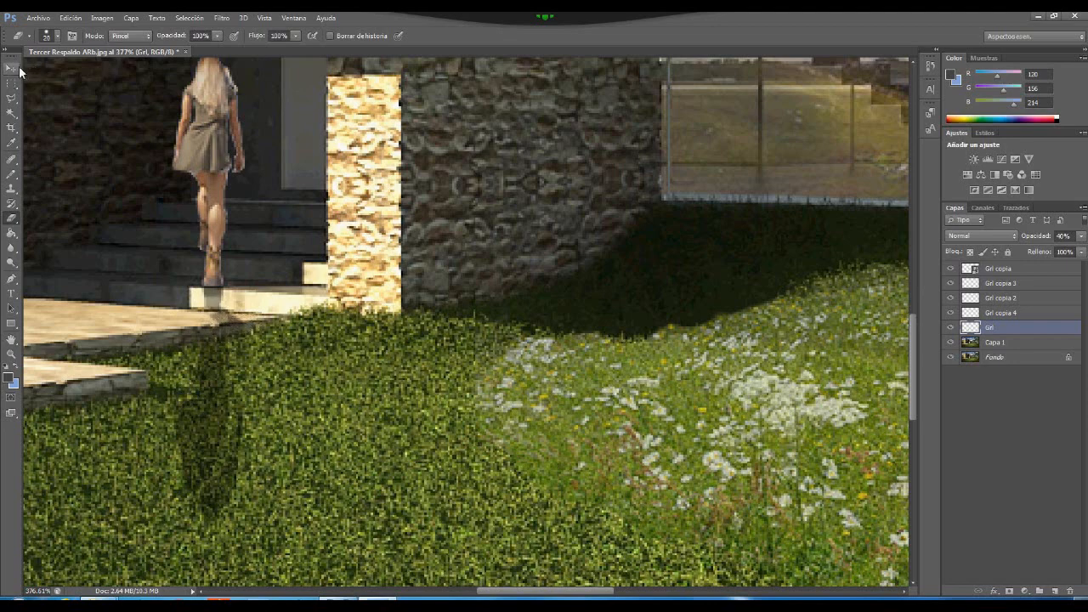
- Move the Grl shadow slightly right and distort it so it slants diagonally across the grass towards the flowers
click(11, 68)
drag(209, 442, 234, 441)
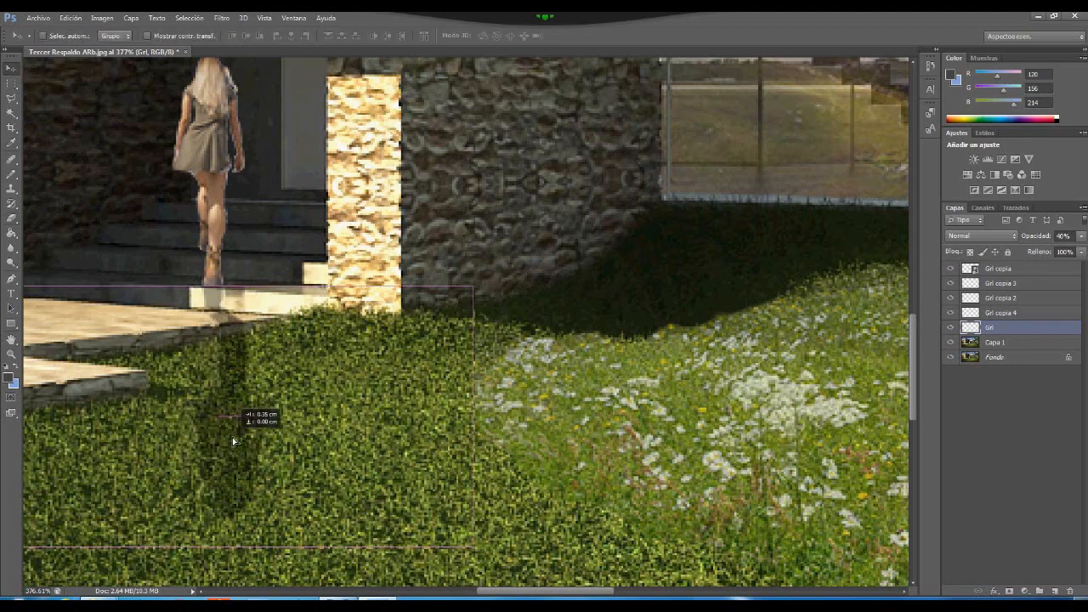
click(64, 18)
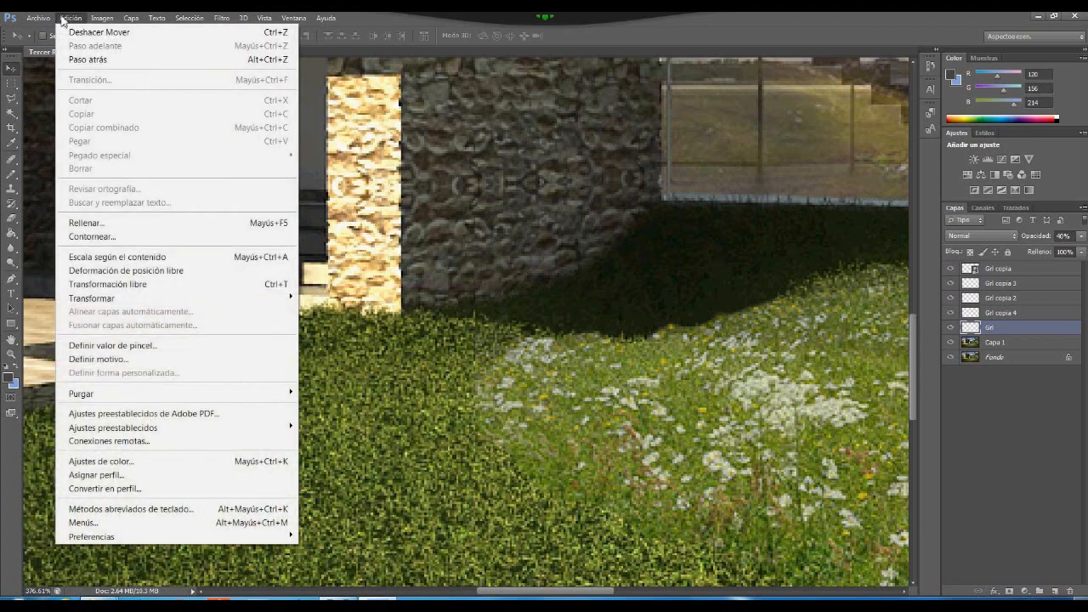
mouse_move(166, 299)
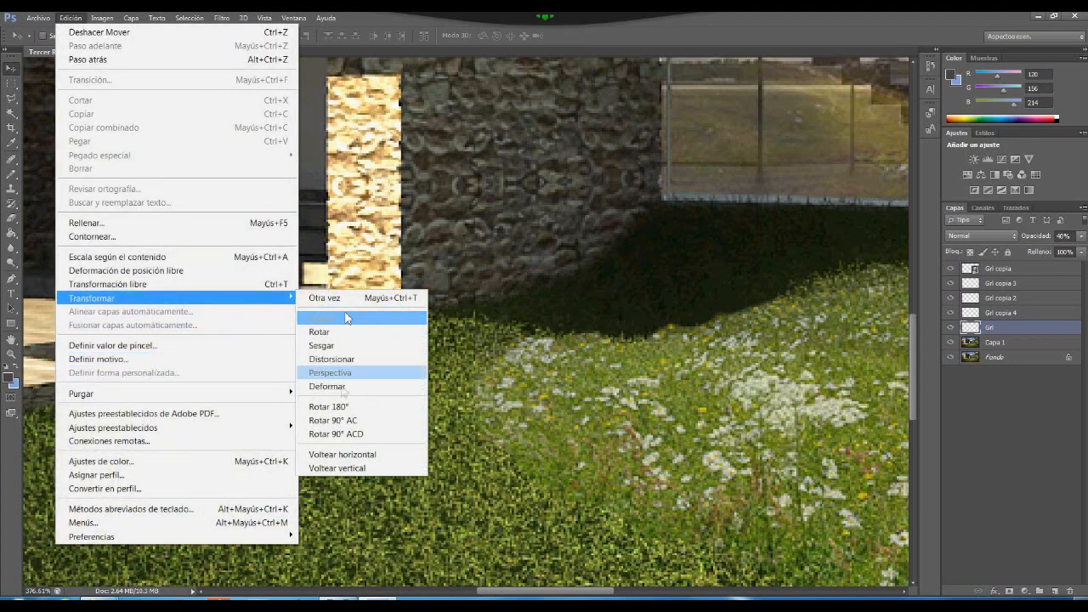
click(352, 362)
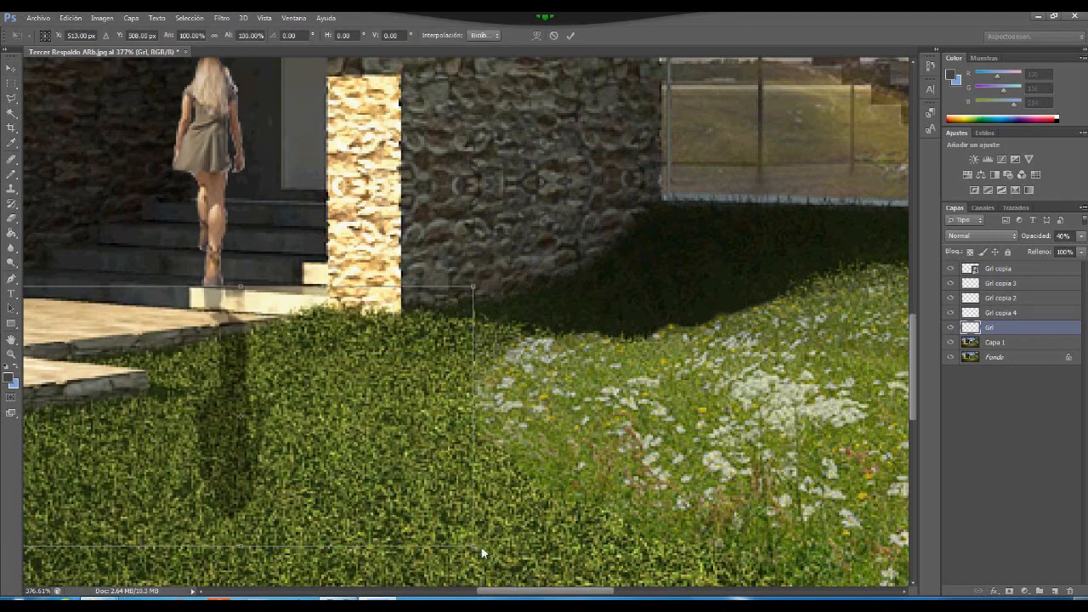
drag(473, 550, 886, 541)
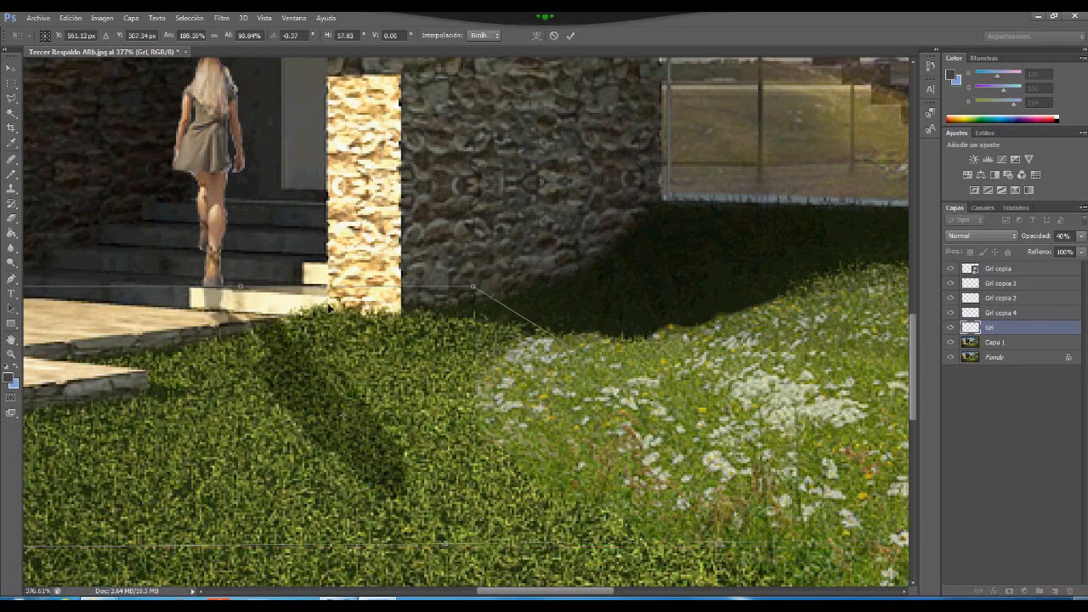
drag(336, 316, 314, 332)
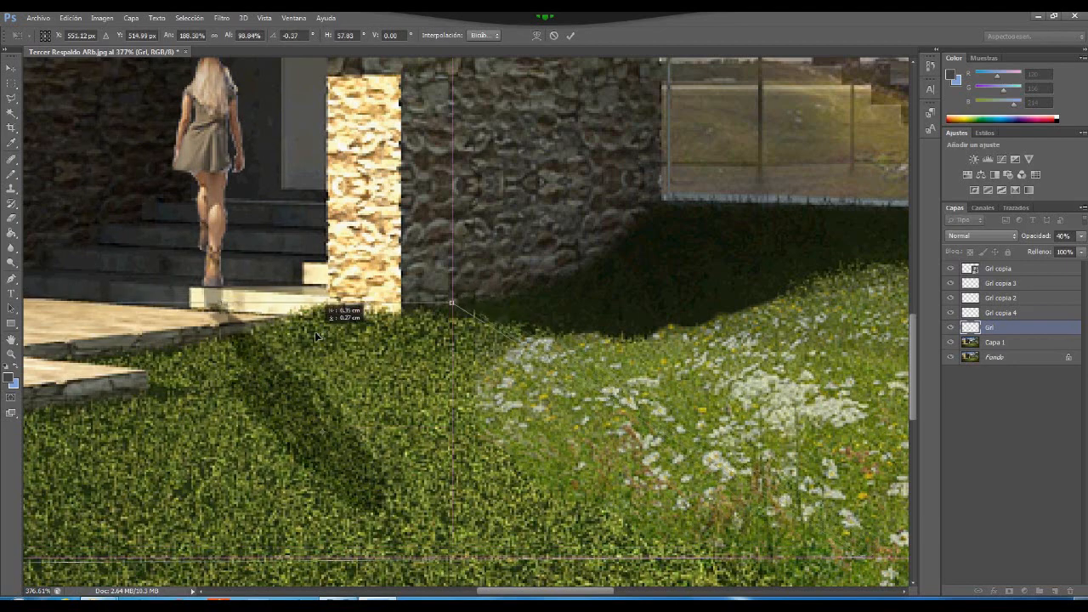
scroll(336, 391, down, 2)
scroll(302, 363, down, 1)
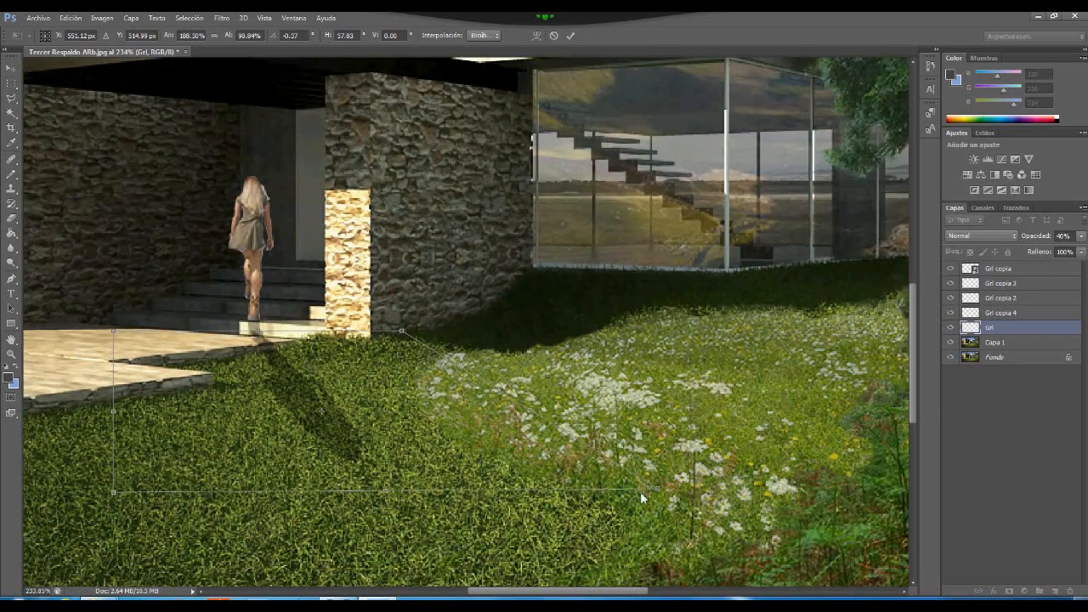
drag(655, 492, 815, 430)
drag(311, 350, 305, 353)
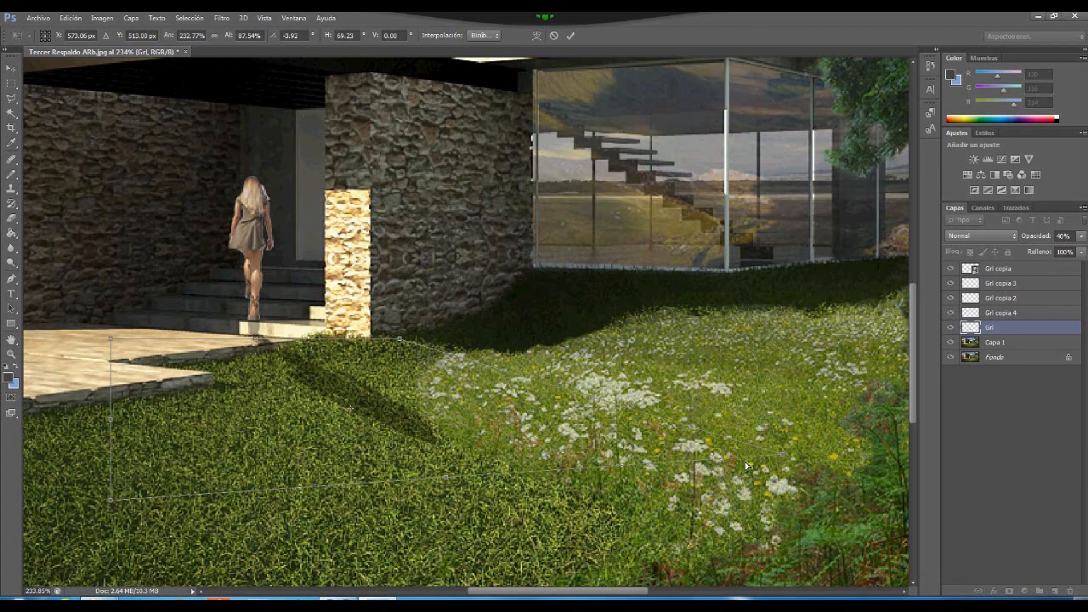
key(Return)
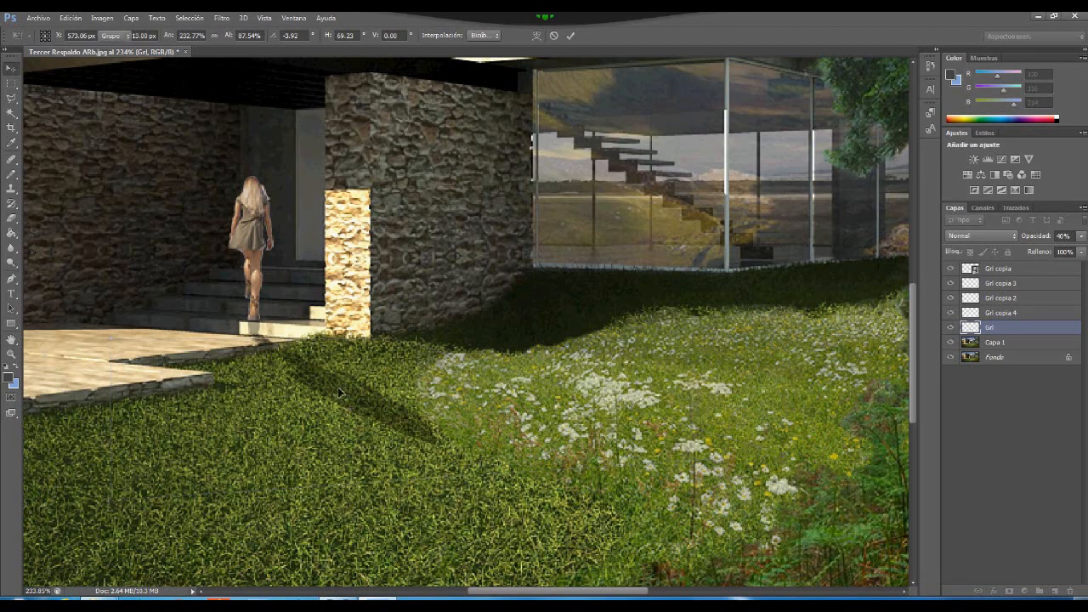
- Scale the Grl shadow on the grass down proportionally to about 87% and apply the transformation
click(71, 18)
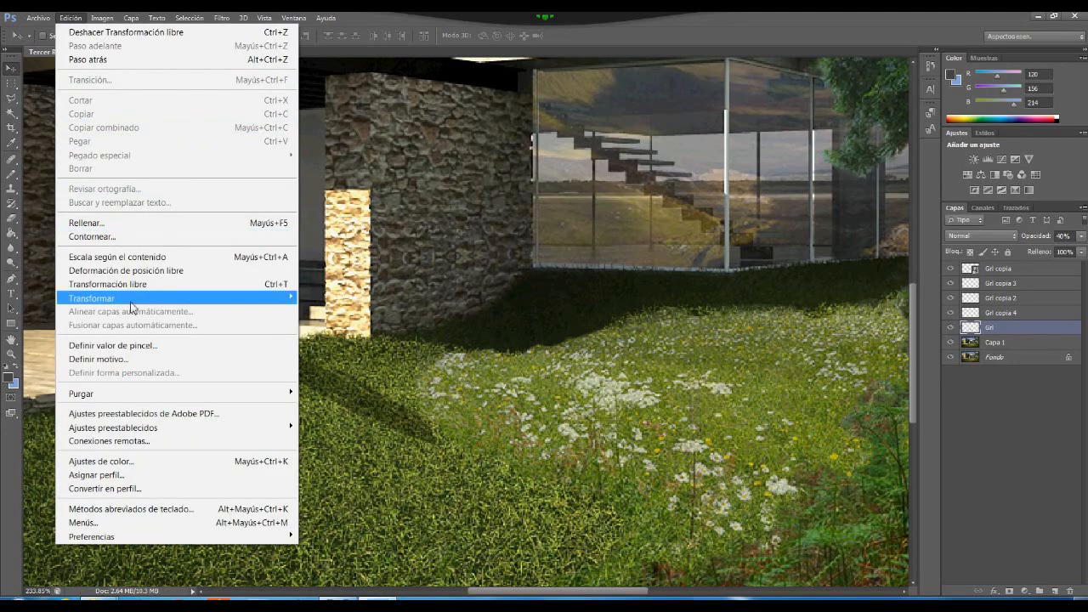
mouse_move(213, 298)
click(323, 316)
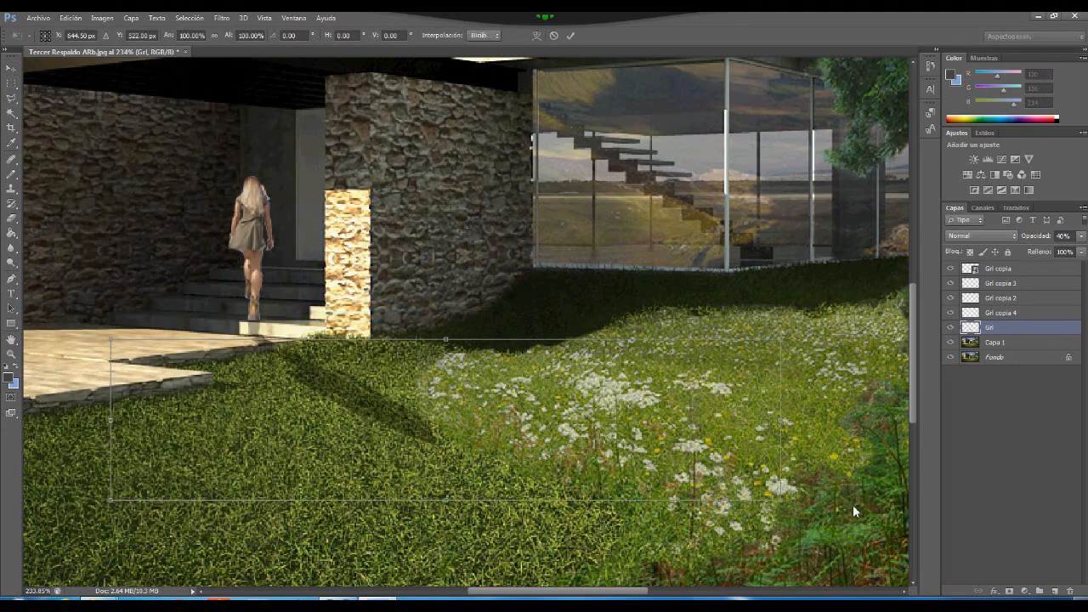
drag(784, 504, 706, 414)
drag(479, 411, 493, 414)
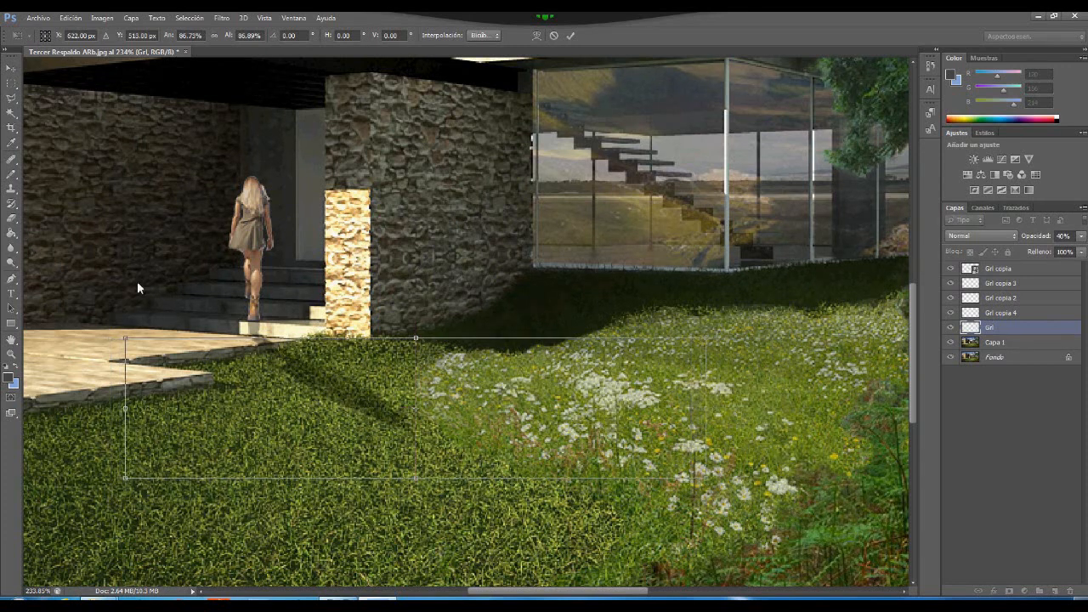
click(10, 224)
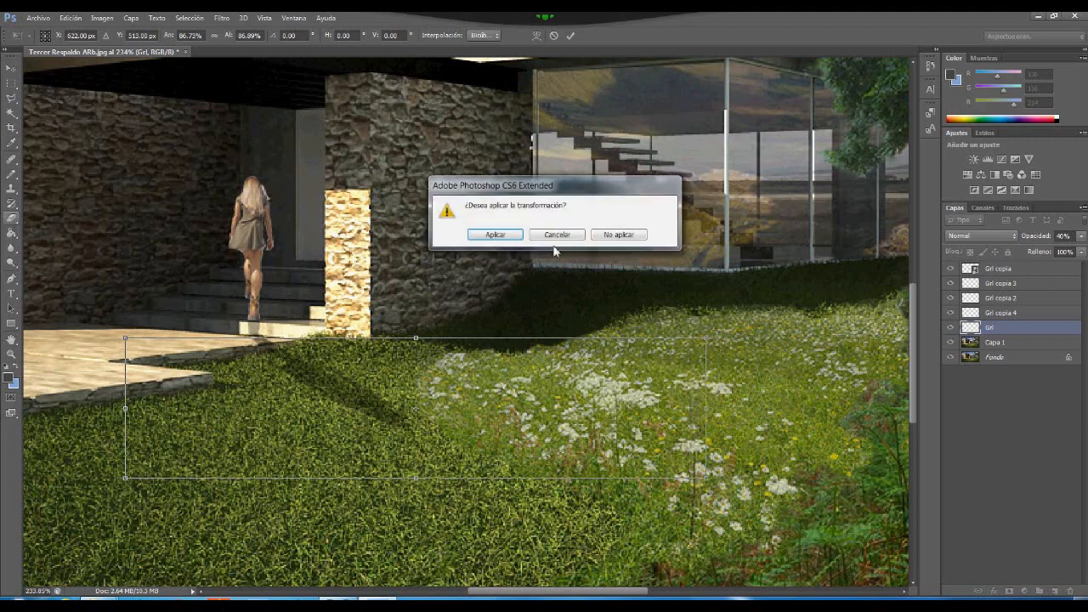
click(498, 239)
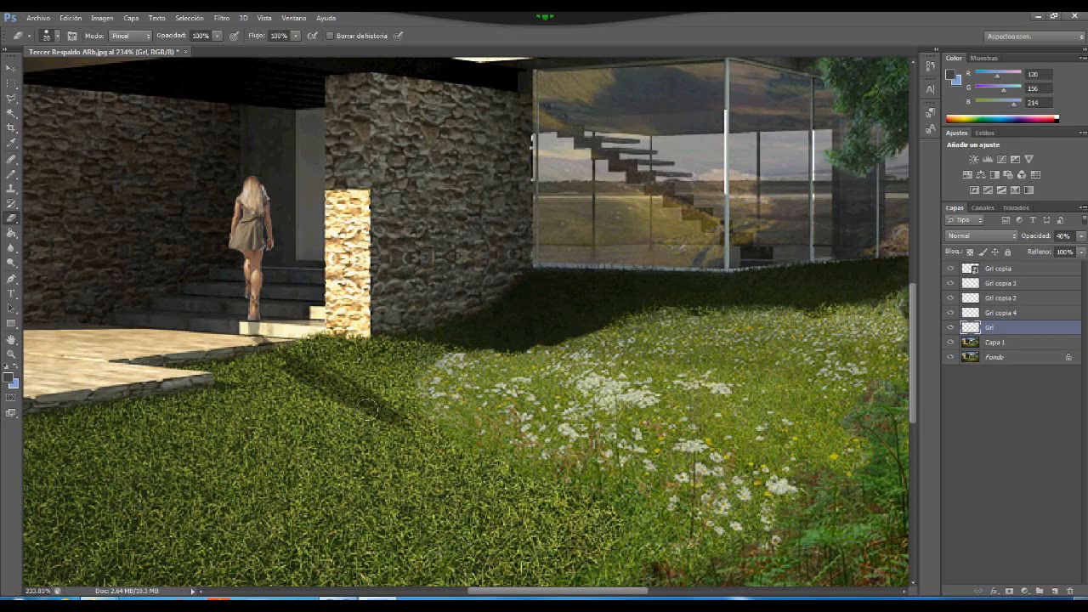
- Distort the Grl shadow further towards the flower patch, apply it, and fit the whole image in view
click(70, 18)
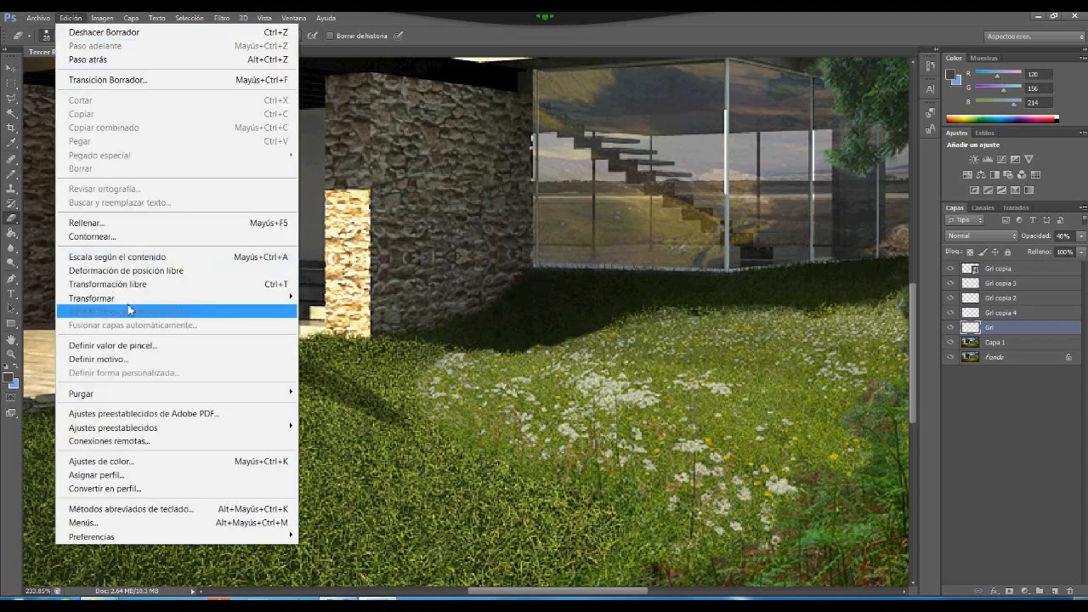
mouse_move(231, 300)
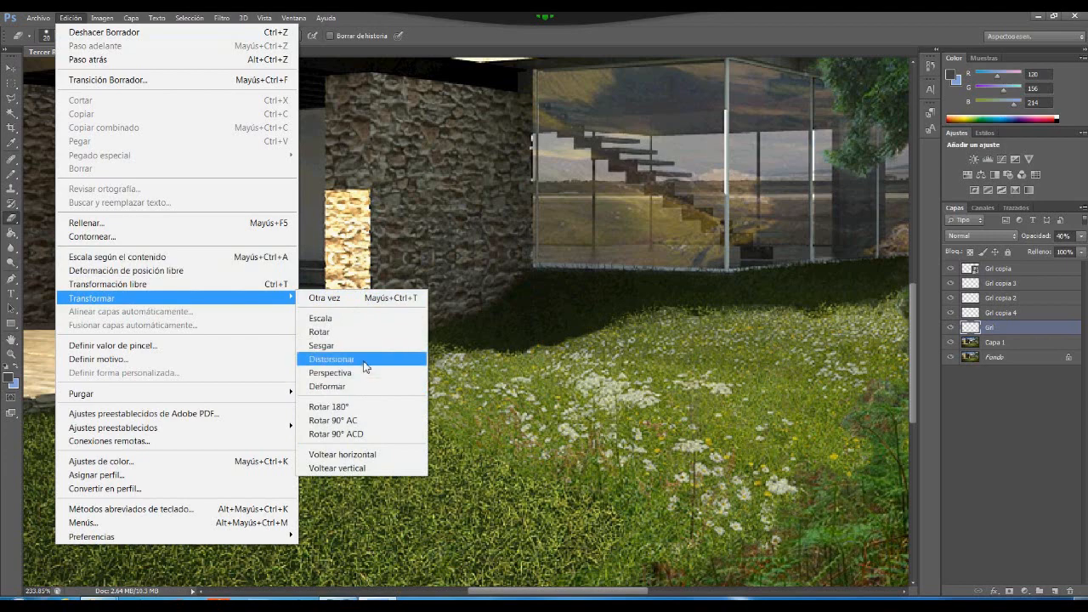
click(364, 360)
drag(712, 484, 760, 418)
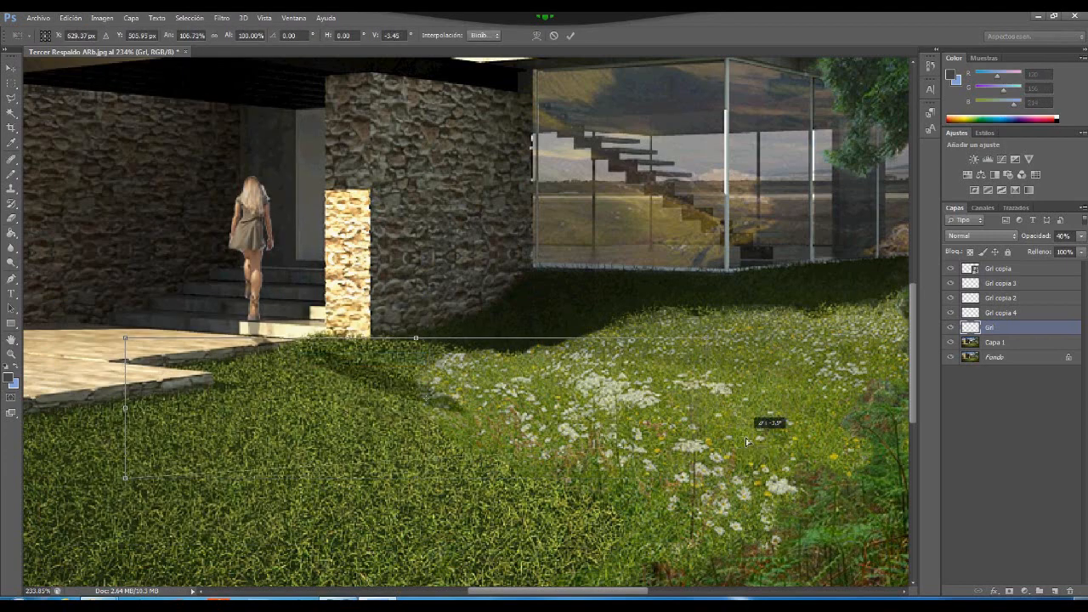
key(Return)
key(ctrl+0)
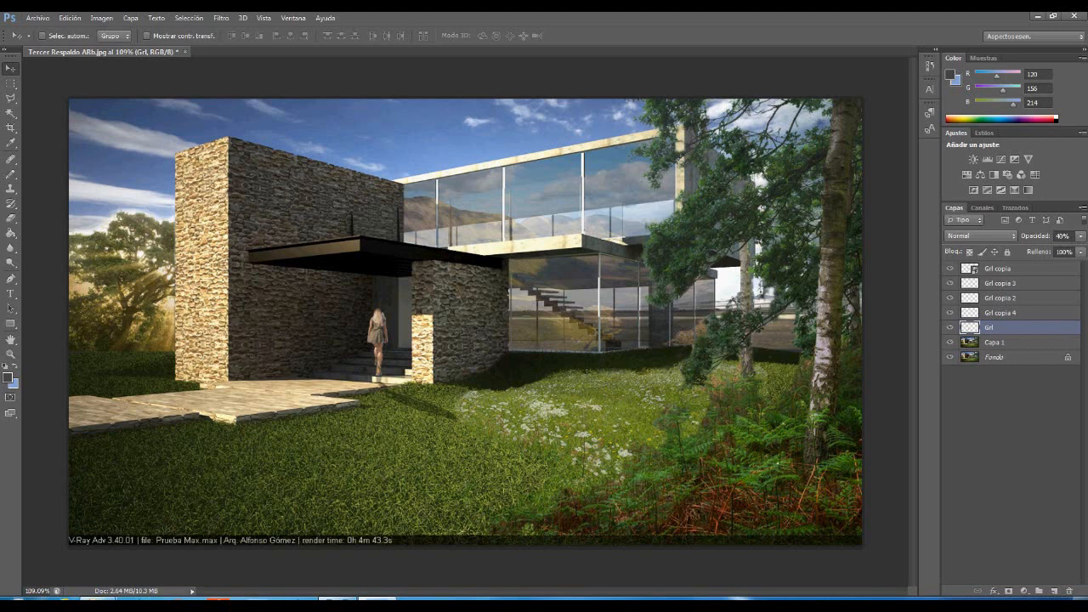
- Open the CuartoB Respaldo ARb image from the Avances folder in the photo viewer, examine it, and return to Photoshop
click(120, 559)
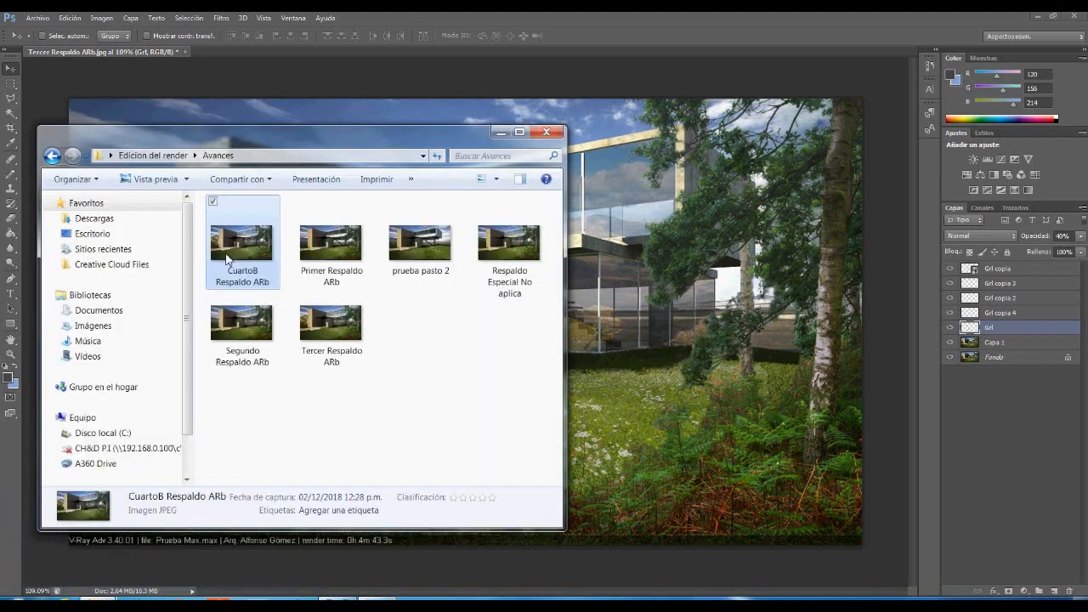
double_click(228, 257)
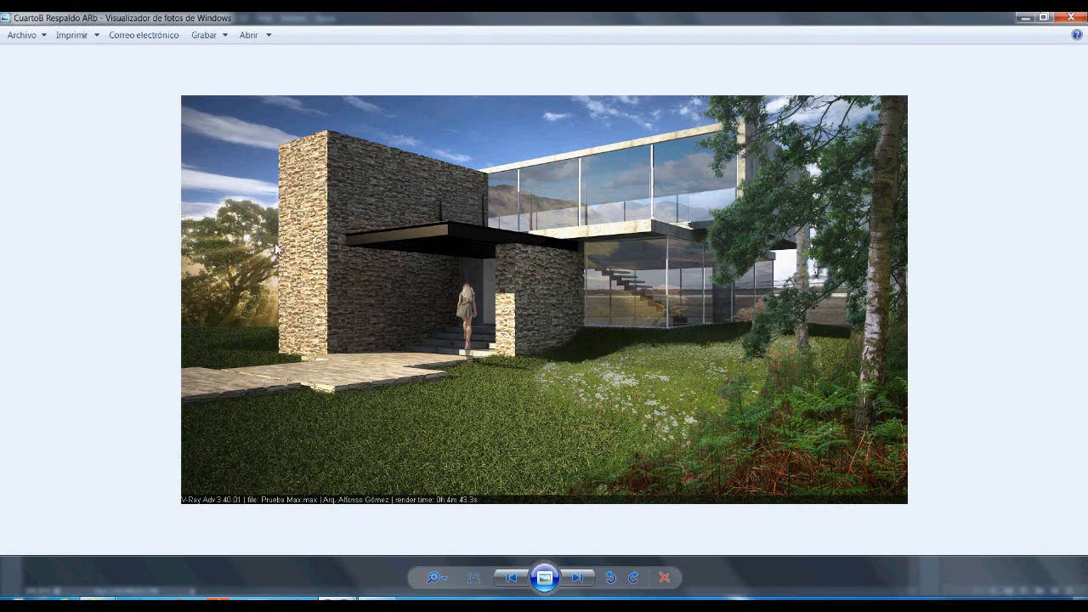
click(1026, 18)
click(475, 70)
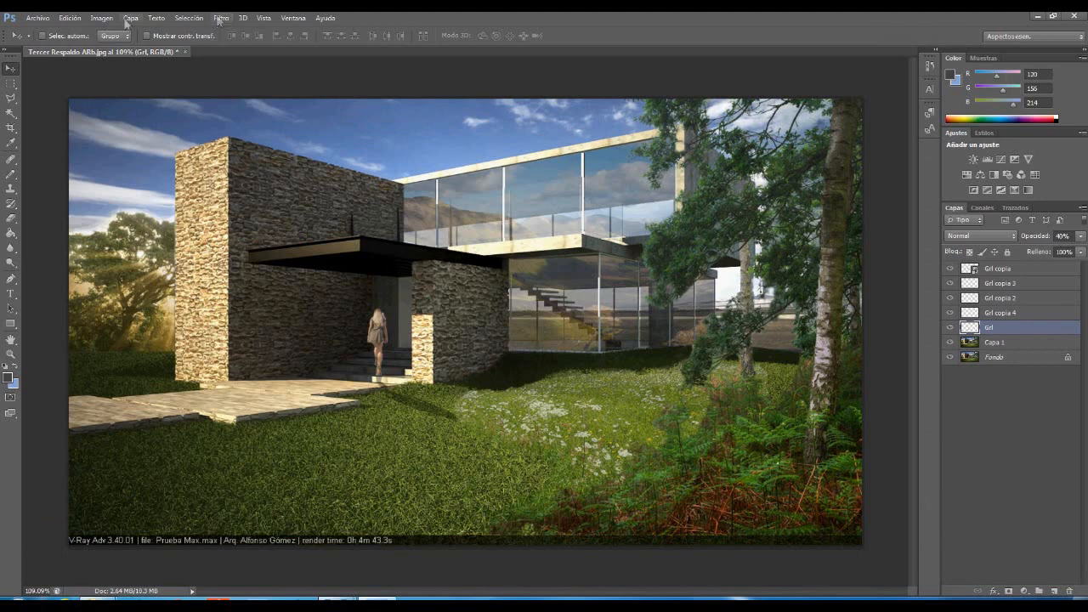
- Try the Sepia and Azul oscuro photo filters on the Grl layer, with density raised to about 45%, and cancel the adjustment
click(98, 20)
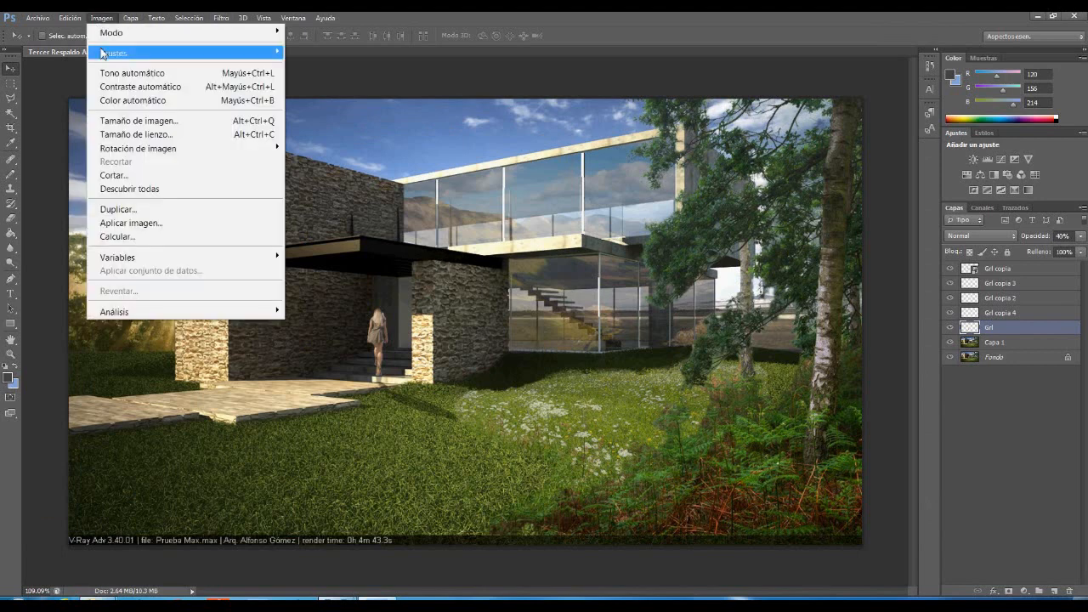
mouse_move(102, 54)
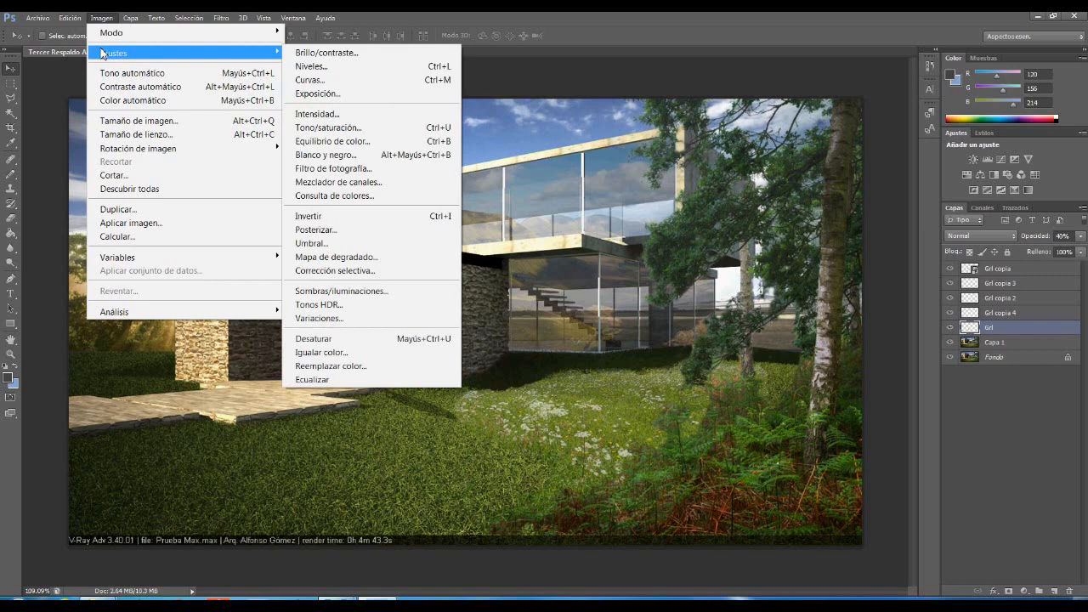
click(331, 170)
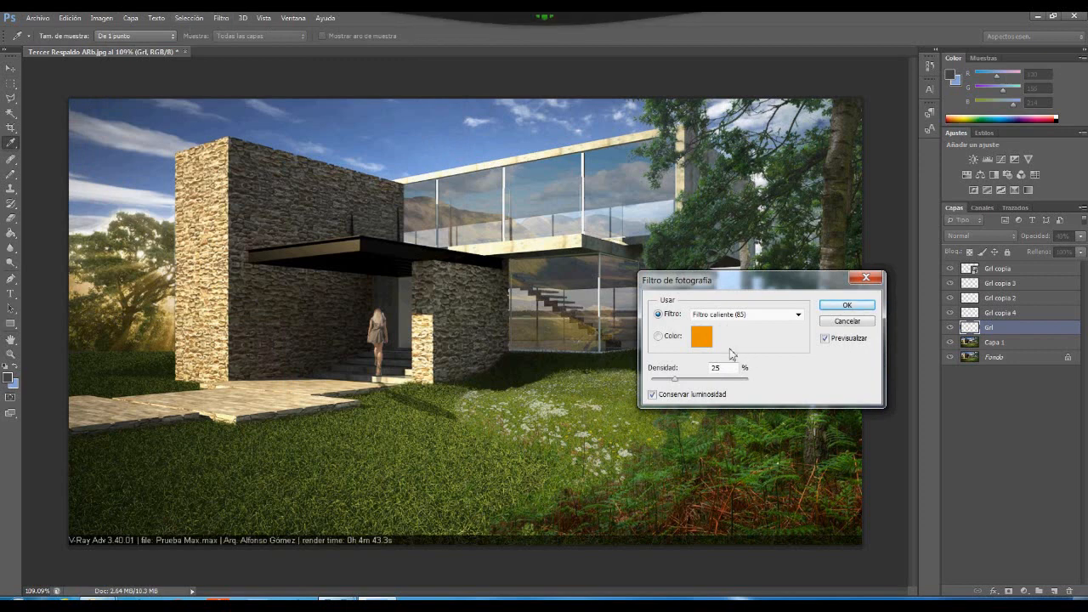
click(798, 314)
click(739, 477)
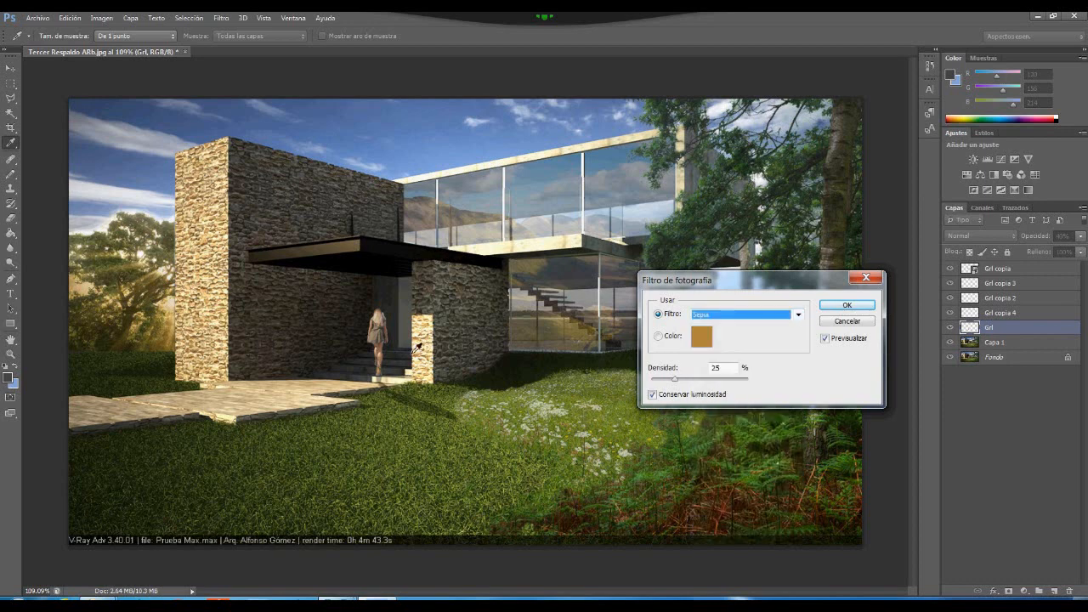
click(798, 315)
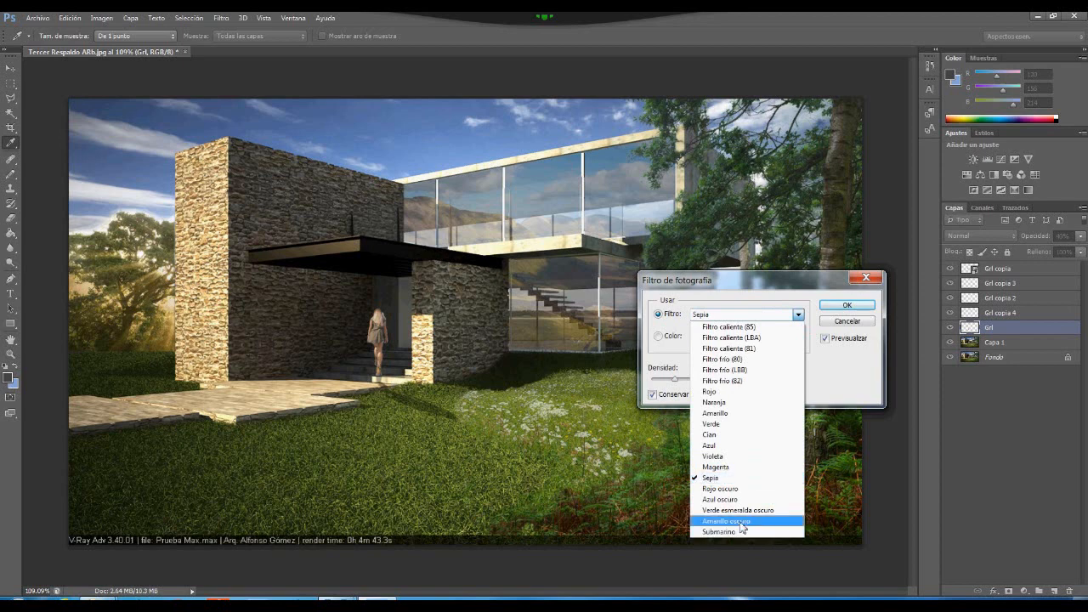
click(723, 499)
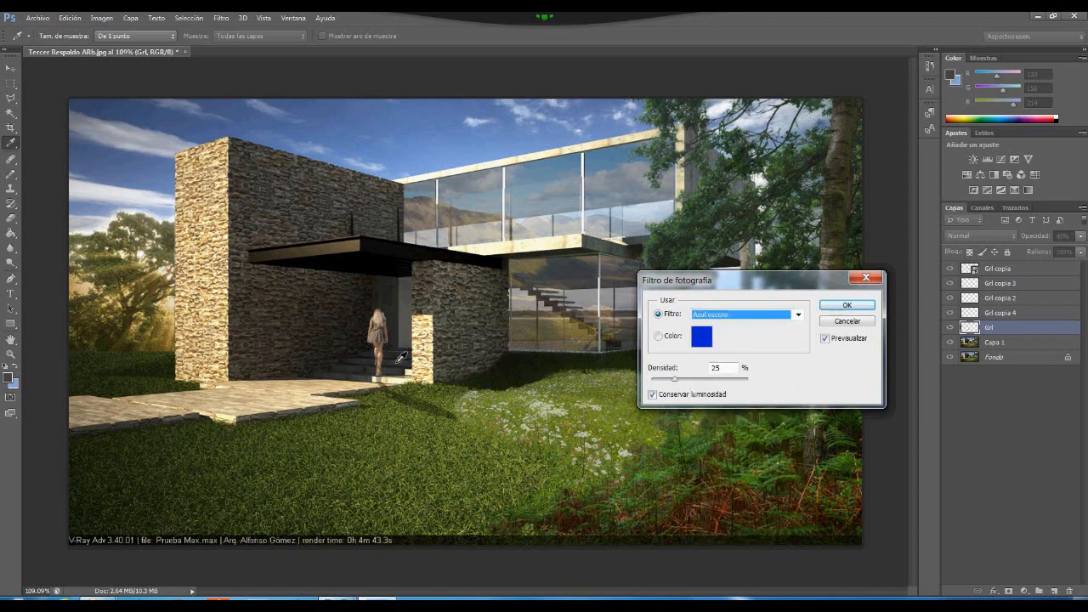
click(685, 387)
mouse_move(685, 386)
mouse_down()
mouse_move(706, 389)
mouse_move(659, 397)
mouse_move(706, 392)
mouse_move(692, 396)
mouse_up()
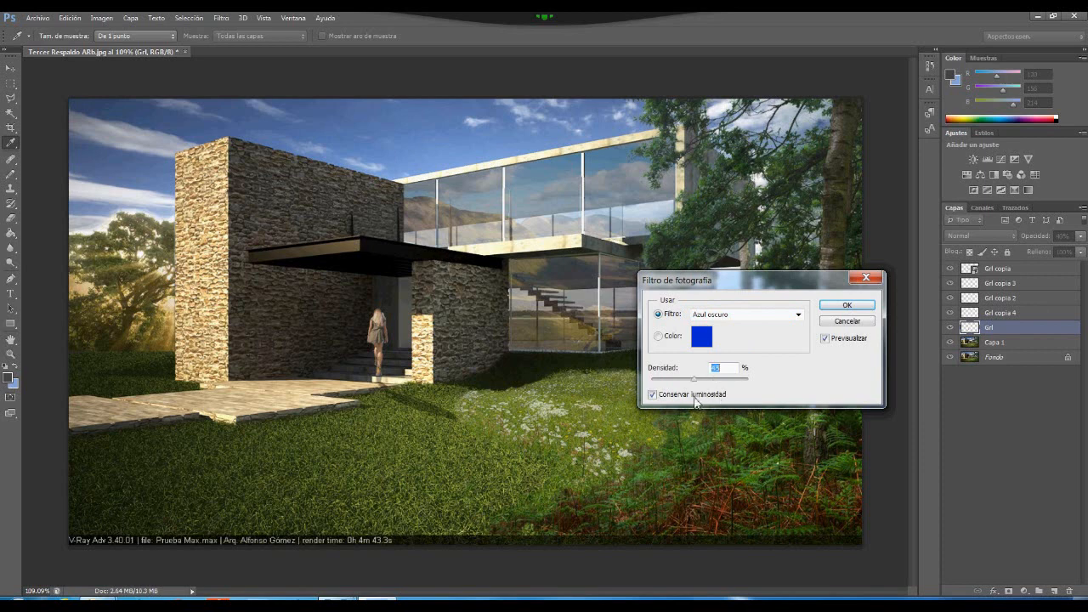
click(868, 278)
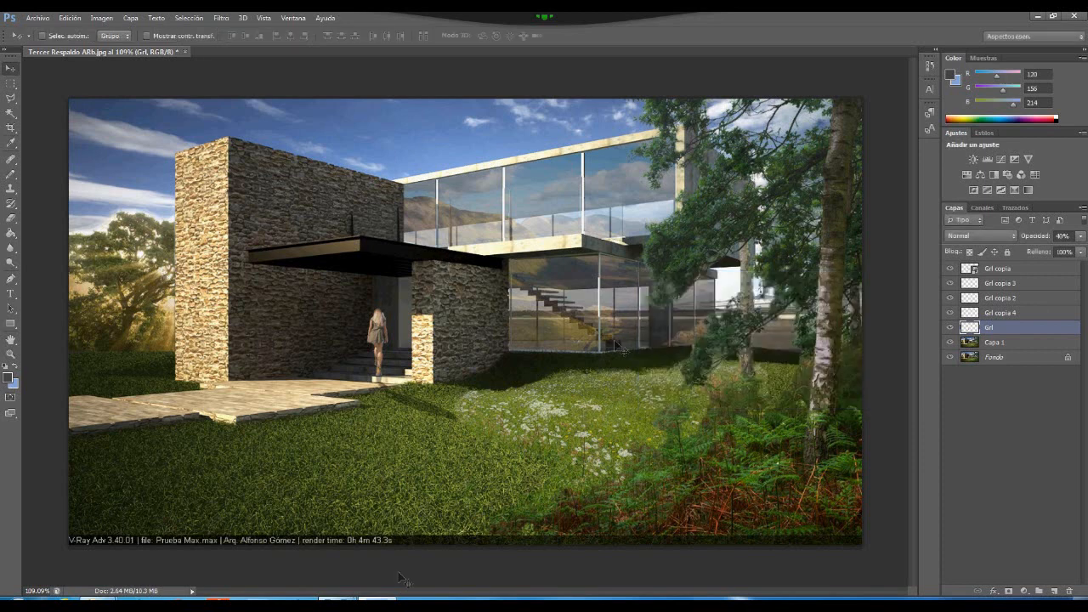
- Switch to the open CuartoB Respaldo ARb image to compare its tones with the composition, and return to Photoshop
mouse_move(337, 606)
click(400, 544)
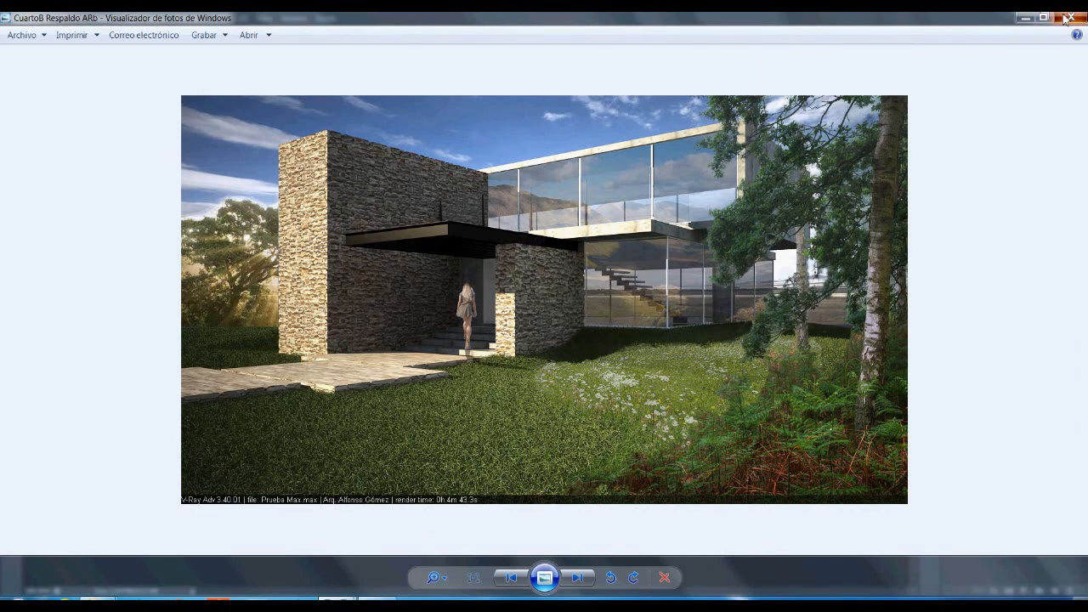
click(1027, 18)
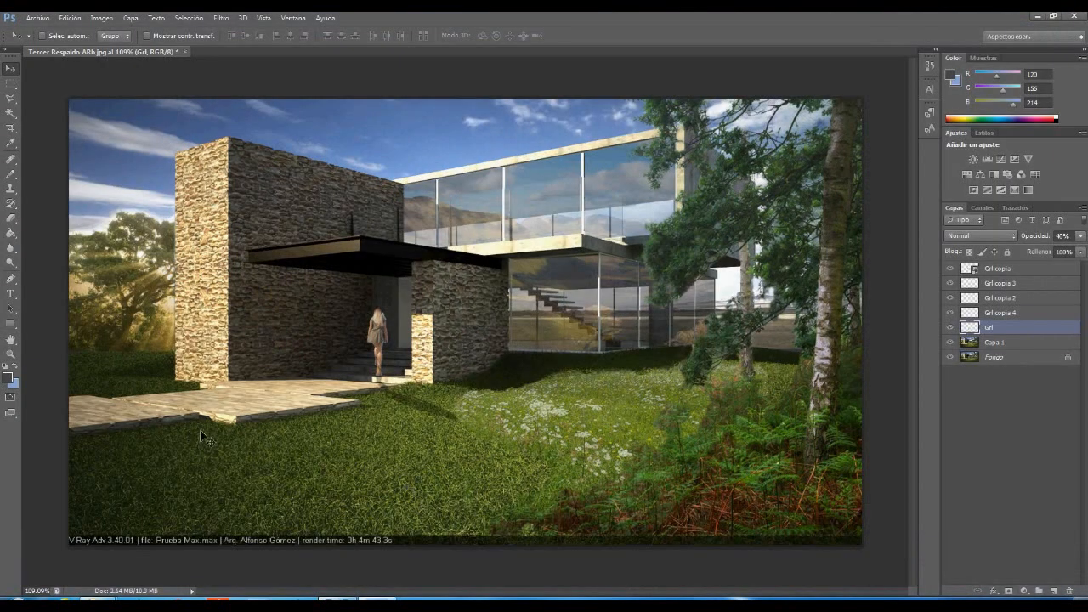